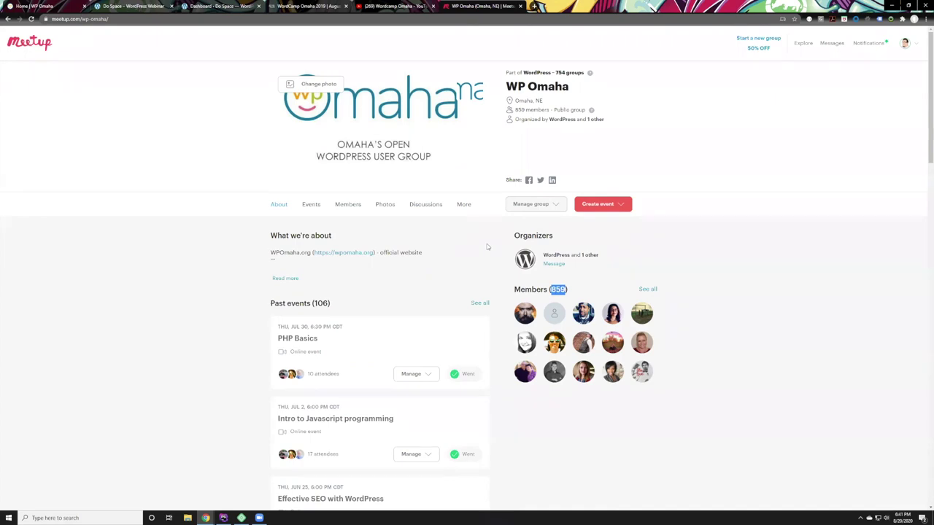
Look through the past events listed on the WP Omaha Meetup group page
{"action": "scroll", "coordinate": [359, 385], "scroll_direction": "down", "scroll_amount": 3}
{"action": "scroll", "coordinate": [355, 371], "scroll_direction": "up", "scroll_amount": 2}
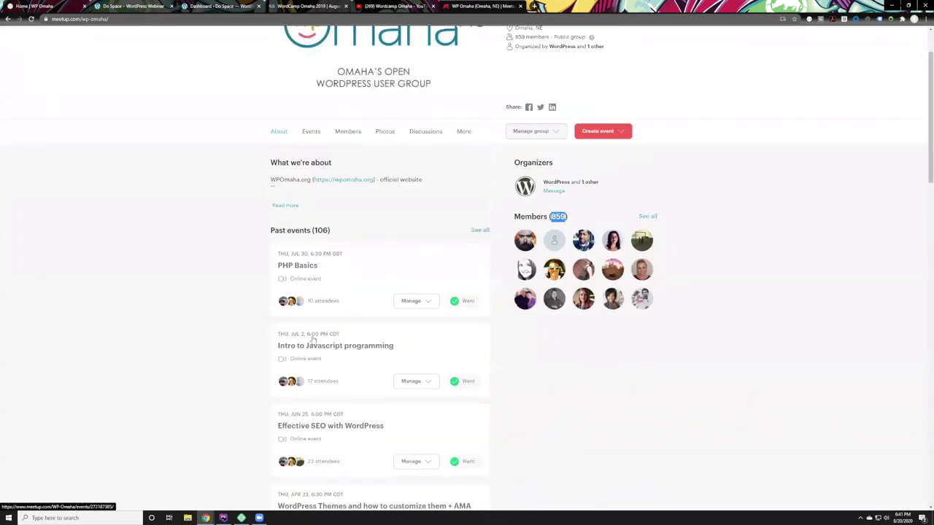
{"action": "scroll", "coordinate": [291, 241], "scroll_direction": "down", "scroll_amount": 3}
{"action": "scroll", "coordinate": [198, 272], "scroll_direction": "up", "scroll_amount": 3}
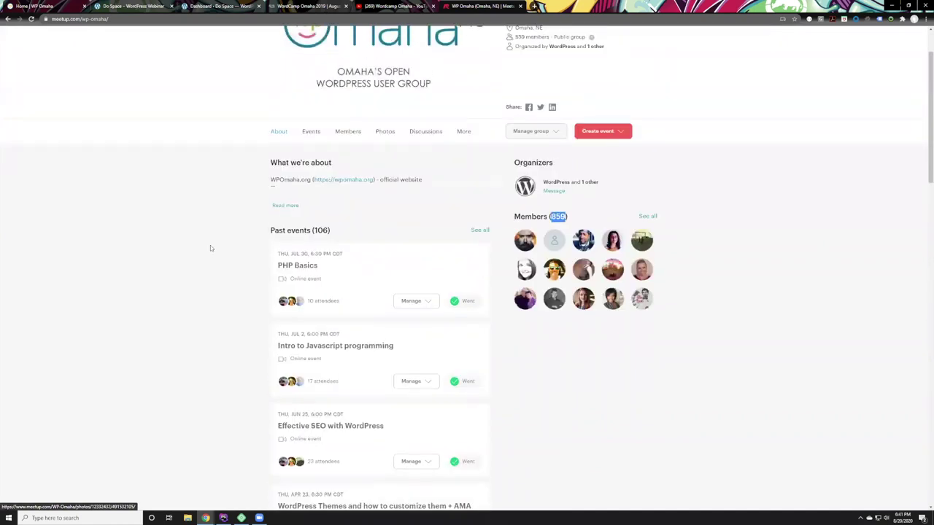
{"action": "scroll", "coordinate": [210, 248], "scroll_direction": "up", "scroll_amount": 2}
Highlight the do-space.local address on the Do Space site and bring up its overview in the Local app
{"action": "left_click", "coordinate": [135, 6]}
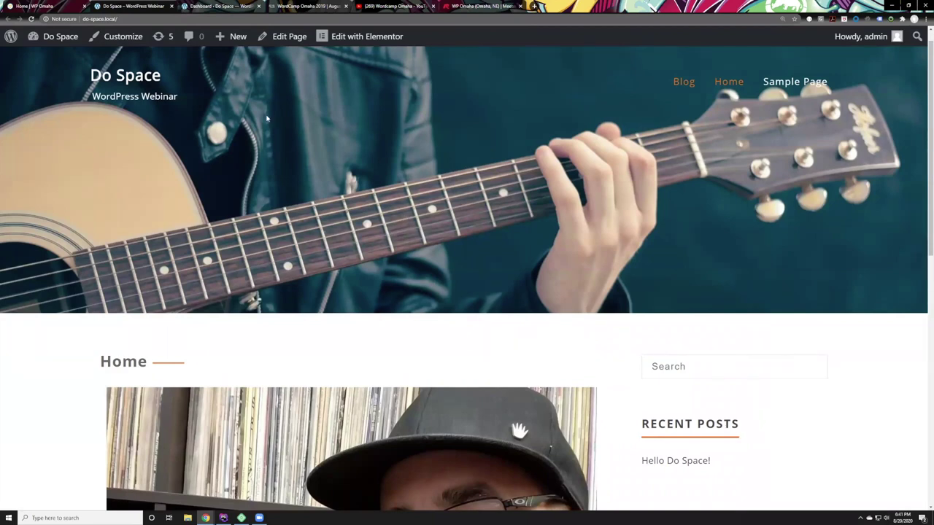
{"action": "left_click", "coordinate": [86, 19]}
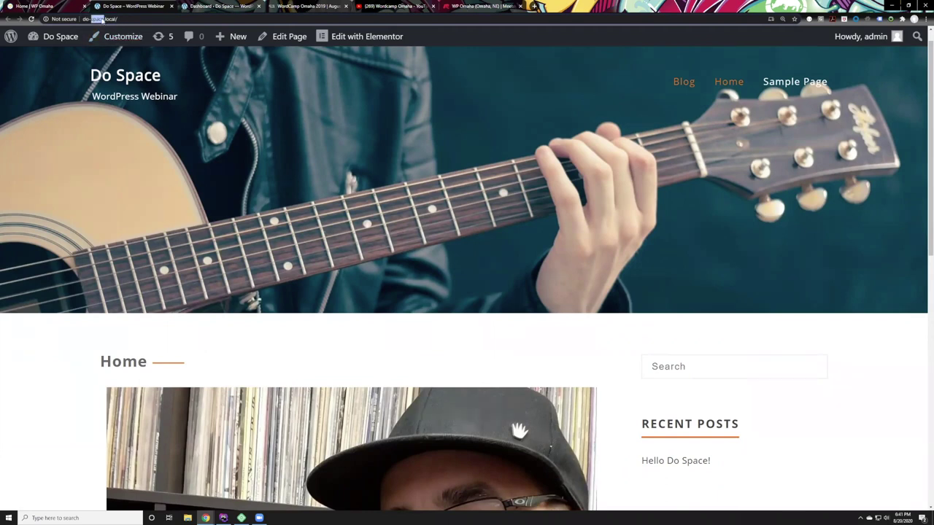
{"action": "double_click", "coordinate": [99, 19]}
{"action": "triple_click", "coordinate": [101, 20]}
{"action": "key", "text": "alt+Tab"}
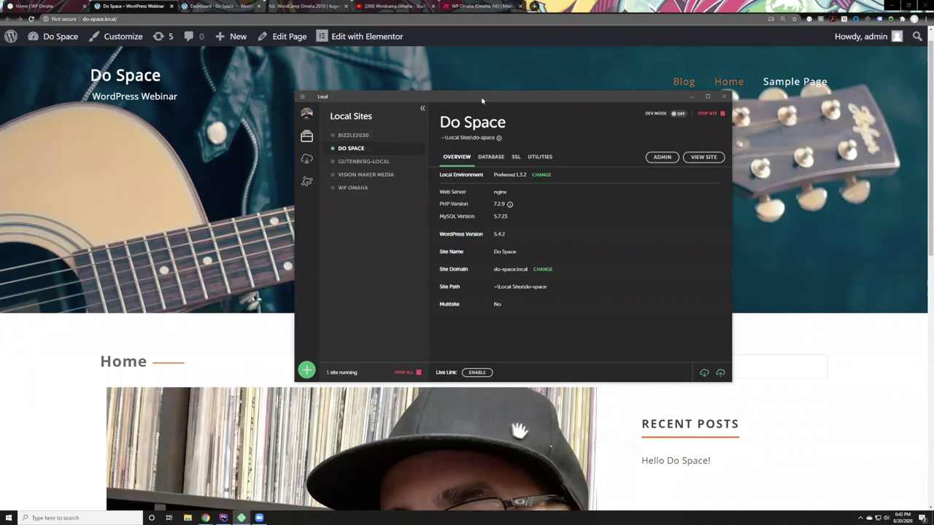
Switch back to Chrome and search Google for "local by flywheel" in a new tab
{"action": "left_click", "coordinate": [609, 31]}
{"action": "left_click", "coordinate": [534, 7]}
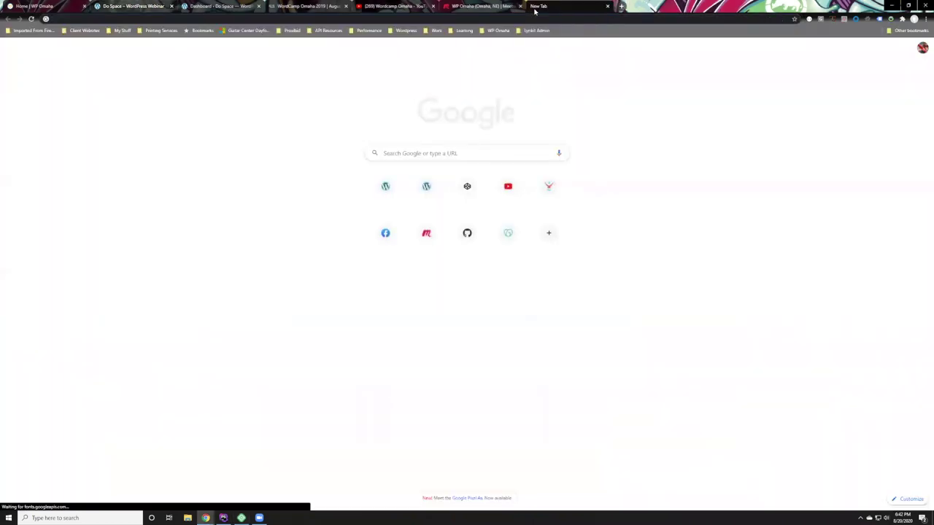
{"action": "type", "text": "local"}
{"action": "type", "text": " by flyh"}
{"action": "type", "text": "heel"}
{"action": "key", "text": "Return"}
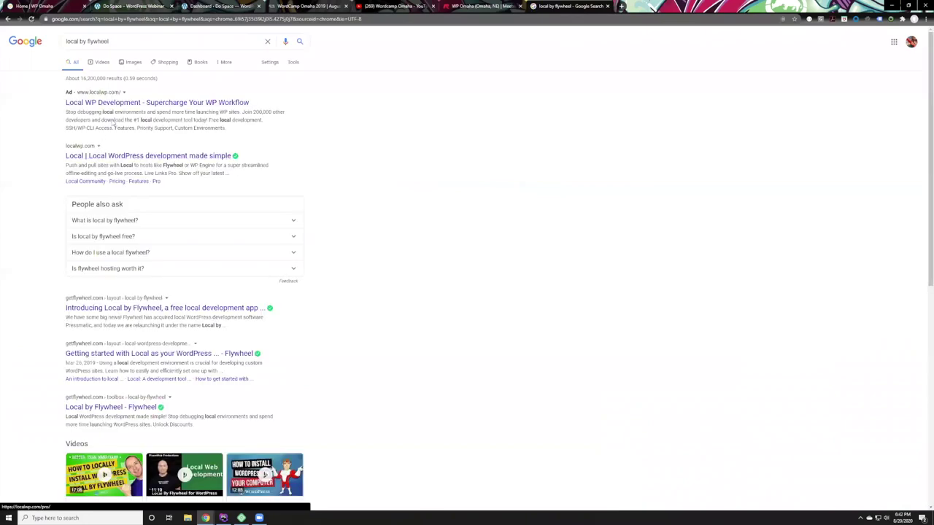
Skim the article "Introducing Local by Flywheel, a free local development app" and return to the search results
{"action": "left_click", "coordinate": [111, 309]}
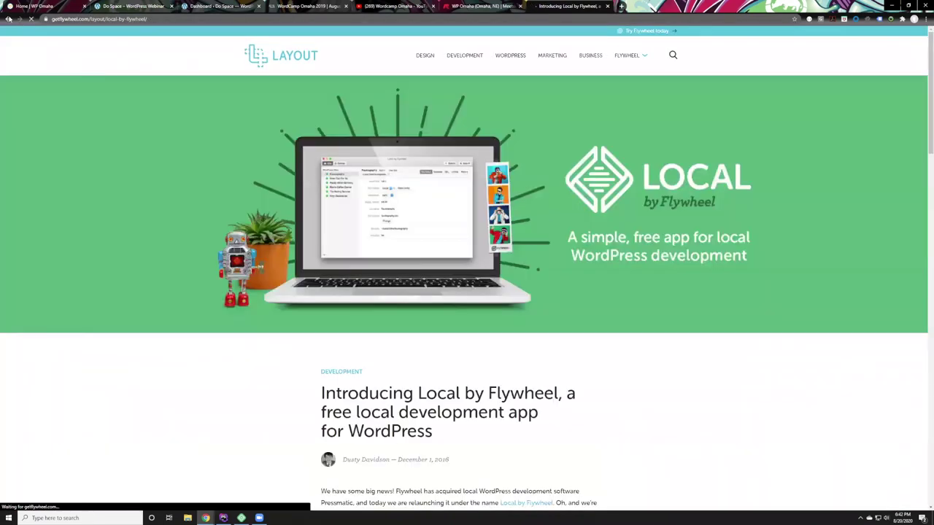
{"action": "scroll", "coordinate": [419, 372], "scroll_direction": "down", "scroll_amount": 5}
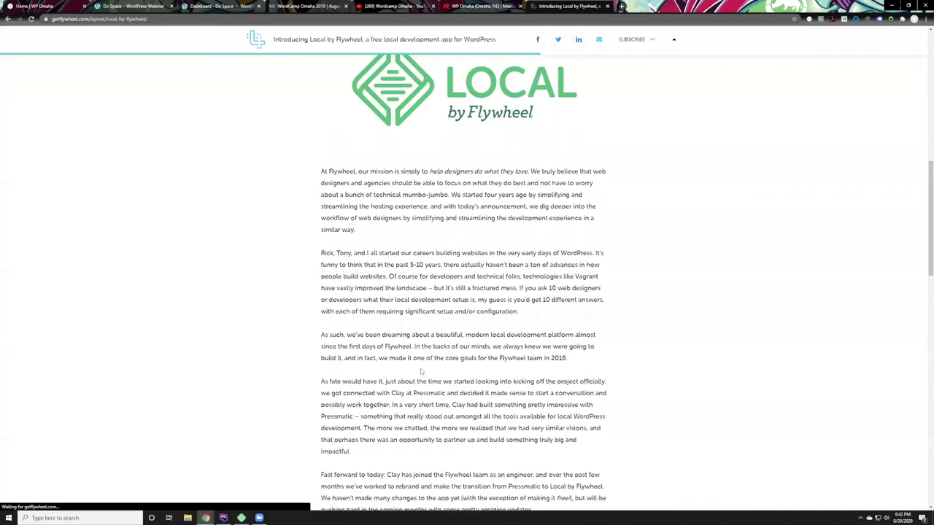
{"action": "left_click", "coordinate": [127, 262]}
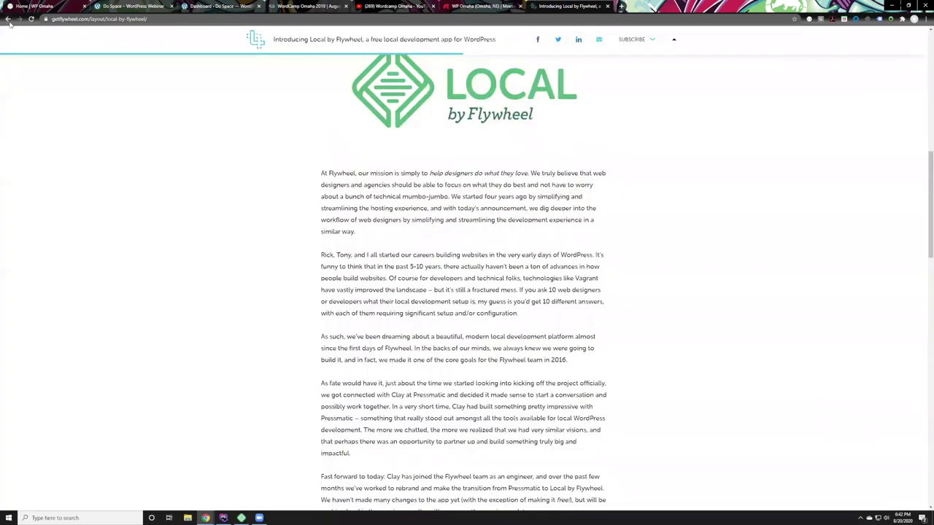
{"action": "key", "text": "alt+Left"}
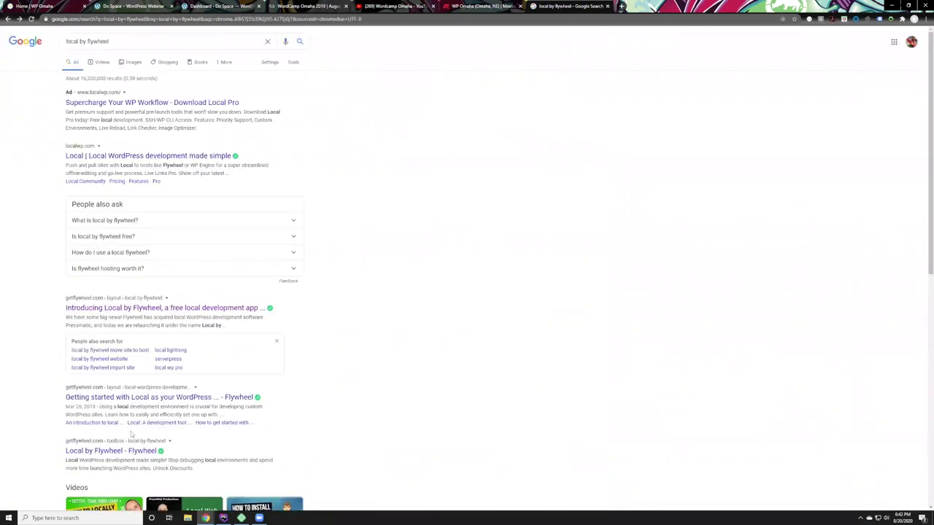
Open the "Local by Flywheel - Flywheel" result and highlight its getflywheel domain and the "Download for Free now!" text
{"action": "left_click", "coordinate": [133, 452]}
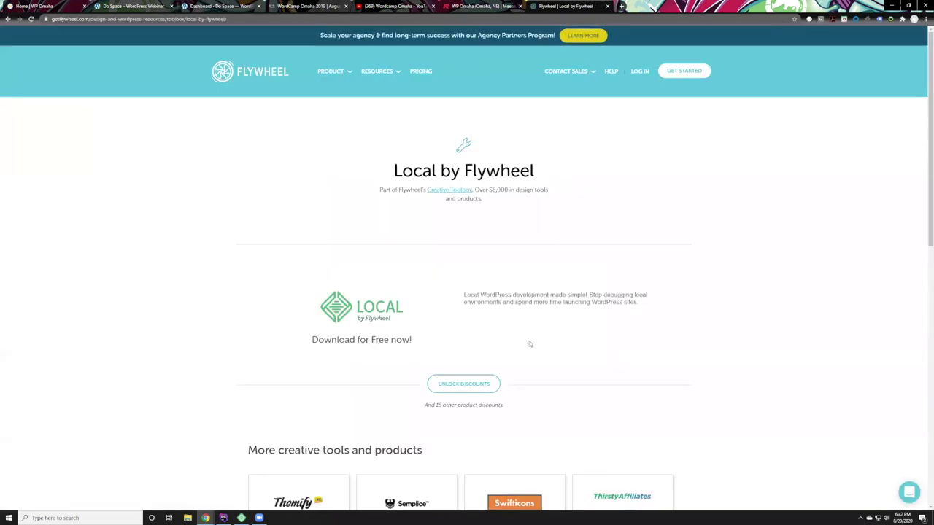
{"action": "scroll", "coordinate": [529, 341], "scroll_direction": "down", "scroll_amount": 1}
{"action": "scroll", "coordinate": [529, 343], "scroll_direction": "up", "scroll_amount": 1}
{"action": "double_click", "coordinate": [73, 18]}
{"action": "mouse_move", "coordinate": [339, 73]}
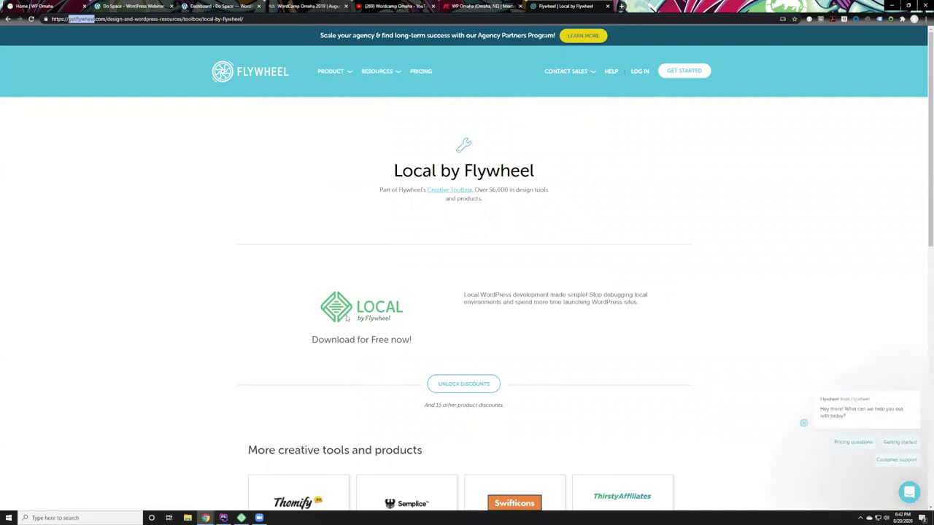
{"action": "left_click_drag", "start_coordinate": [314, 342], "coordinate": [441, 346]}
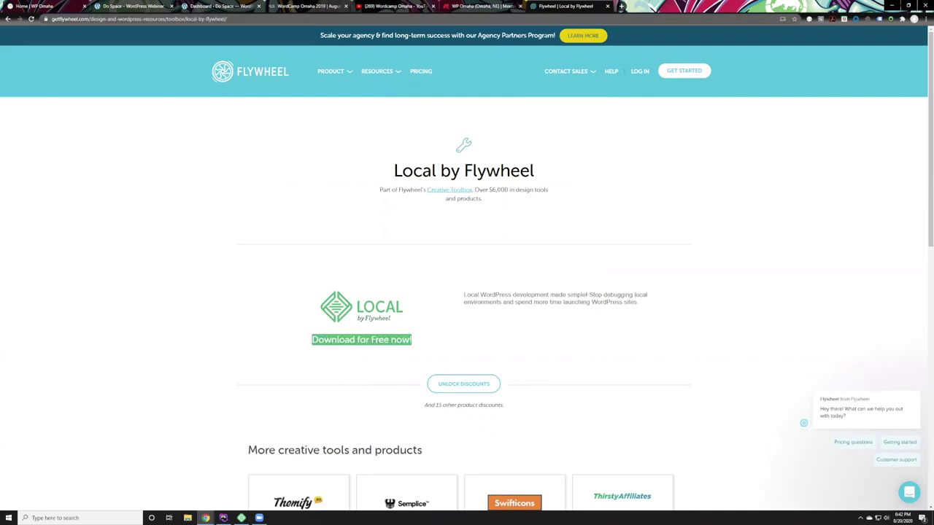
Show the Do Space site in the Local app, minimise it, and view the site's dashboard and front page in Chrome
{"action": "key", "text": "alt+Tab"}
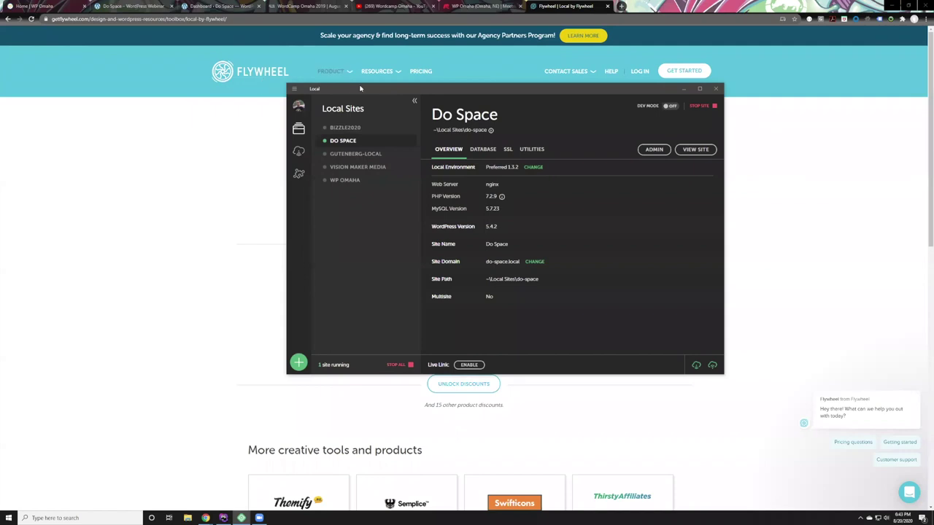
{"action": "key", "text": "super+Down"}
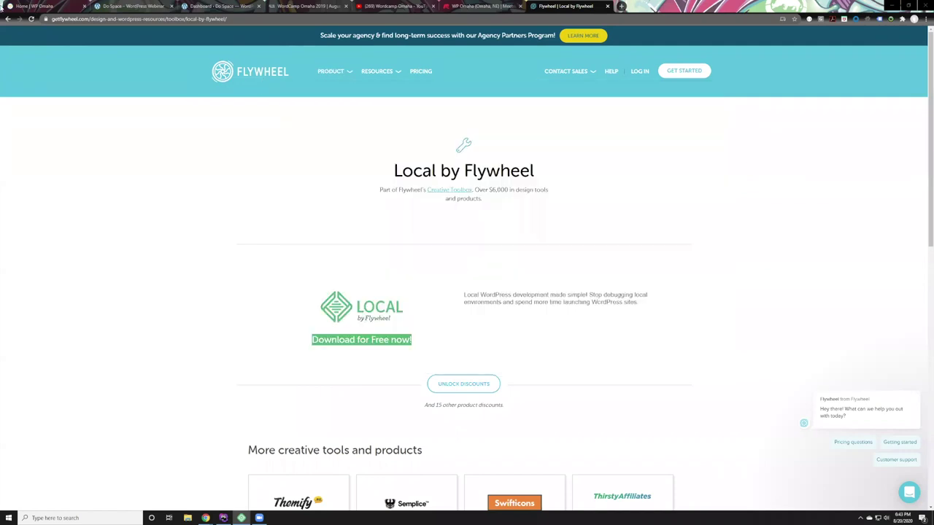
{"action": "left_click", "coordinate": [148, 6]}
{"action": "left_click", "coordinate": [211, 6]}
{"action": "left_click", "coordinate": [149, 6]}
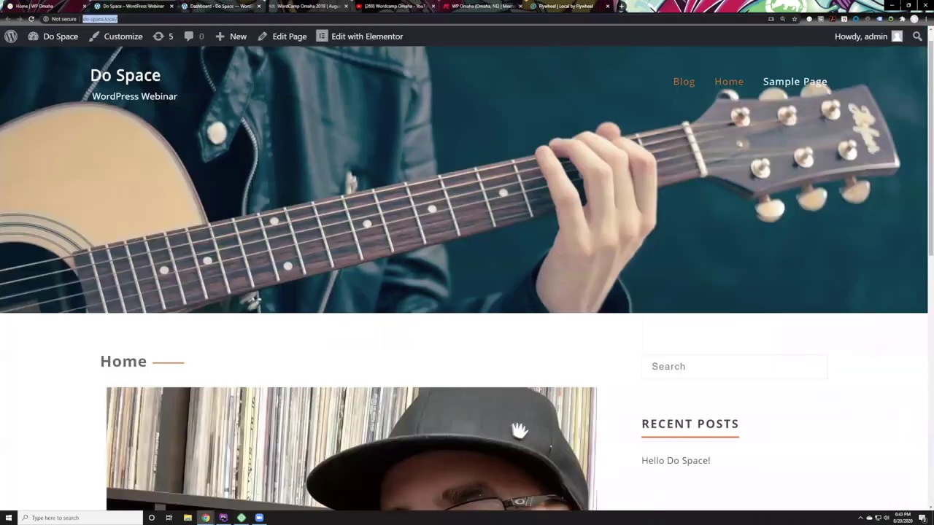
{"action": "left_click", "coordinate": [216, 6]}
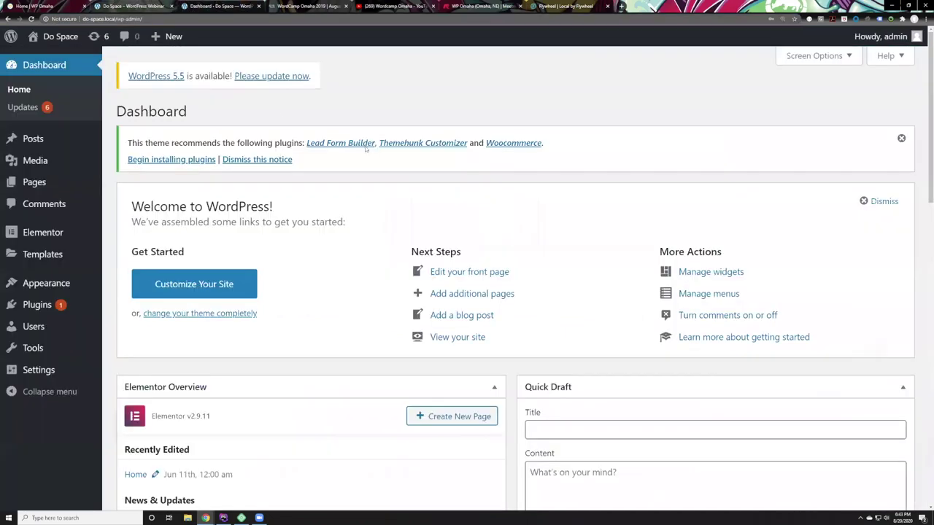
{"action": "left_click", "coordinate": [149, 5]}
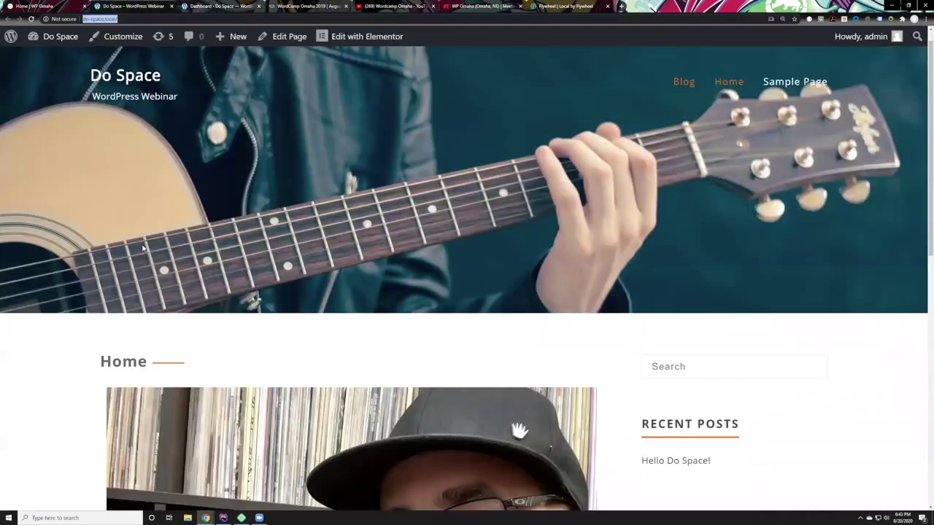
Examine the Do Space front page's photo, sidebar and header in its current theme
{"action": "scroll", "coordinate": [307, 361], "scroll_direction": "down", "scroll_amount": 8}
{"action": "scroll", "coordinate": [442, 301], "scroll_direction": "up", "scroll_amount": 2}
{"action": "scroll", "coordinate": [441, 302], "scroll_direction": "up", "scroll_amount": 2}
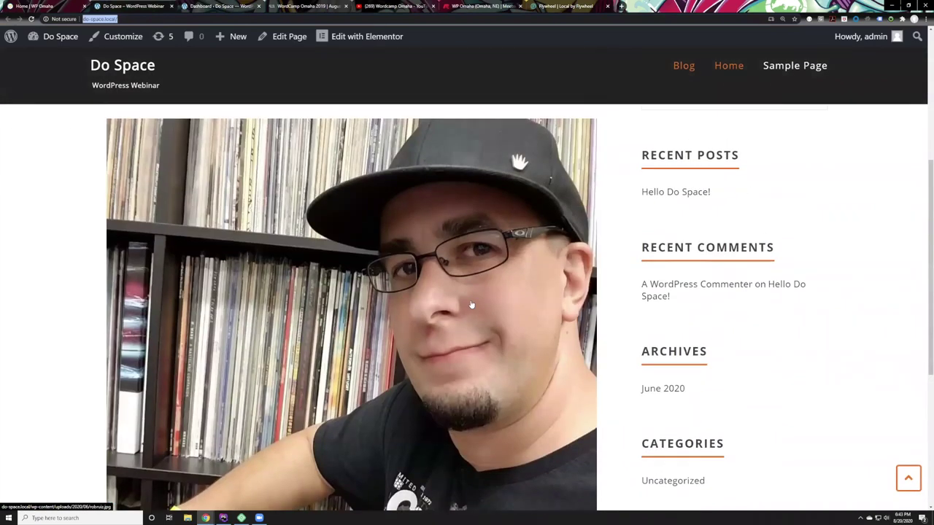
{"action": "scroll", "coordinate": [472, 305], "scroll_direction": "up", "scroll_amount": 1}
{"action": "scroll", "coordinate": [399, 343], "scroll_direction": "down", "scroll_amount": 4}
{"action": "scroll", "coordinate": [409, 354], "scroll_direction": "up", "scroll_amount": 10}
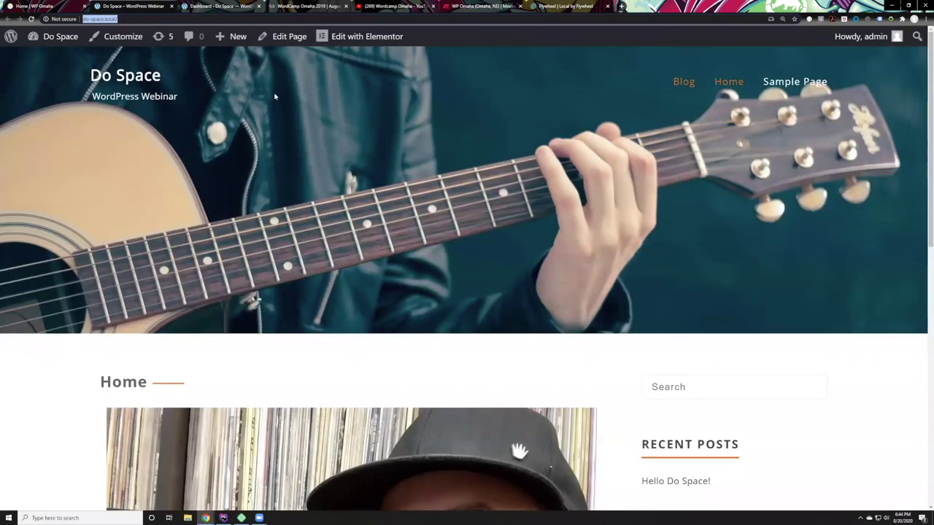
Activate the Twenty Twenty theme for the Do Space site
{"action": "left_click", "coordinate": [209, 7]}
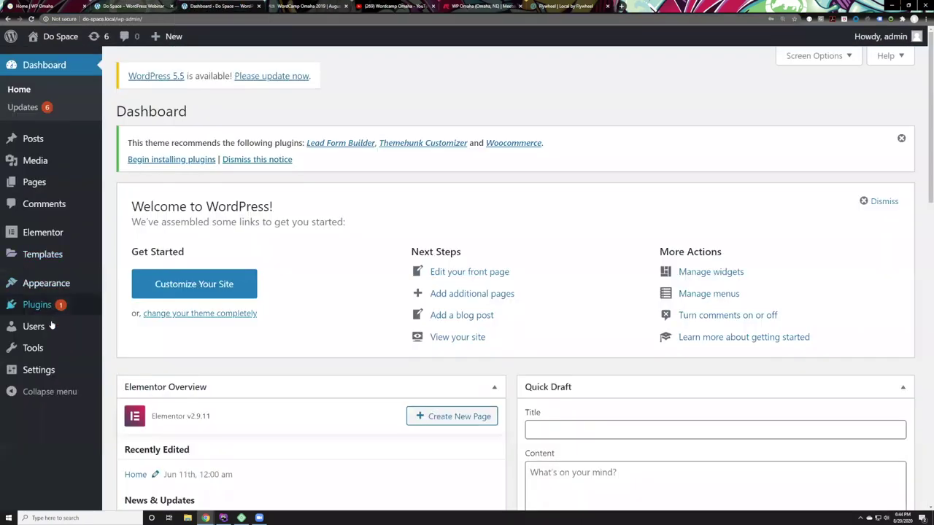
{"action": "mouse_move", "coordinate": [51, 290]}
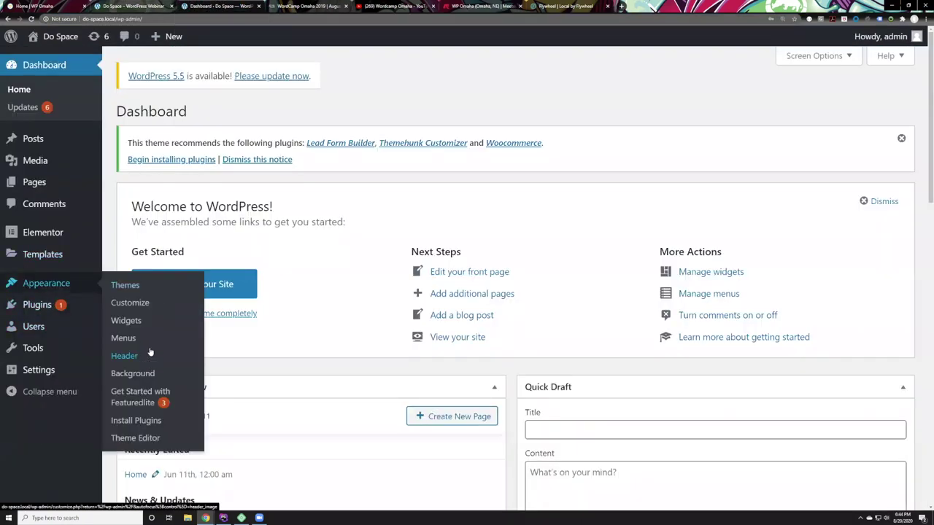
{"action": "left_click", "coordinate": [132, 291]}
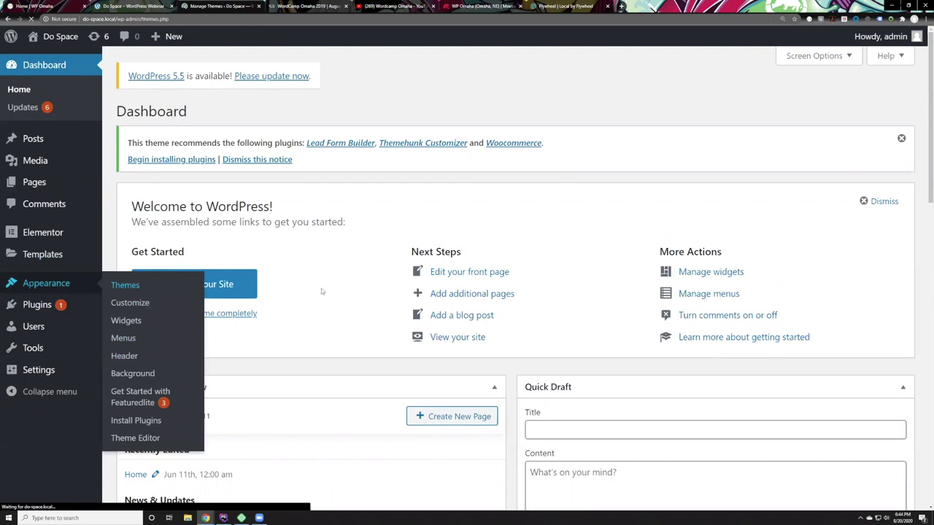
{"action": "scroll", "coordinate": [299, 388], "scroll_direction": "down", "scroll_amount": 3}
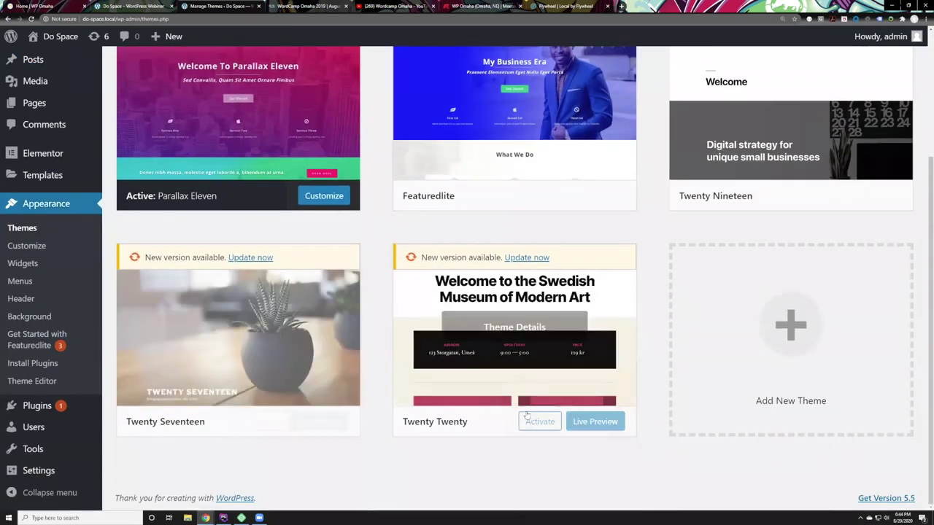
{"action": "left_click", "coordinate": [541, 427]}
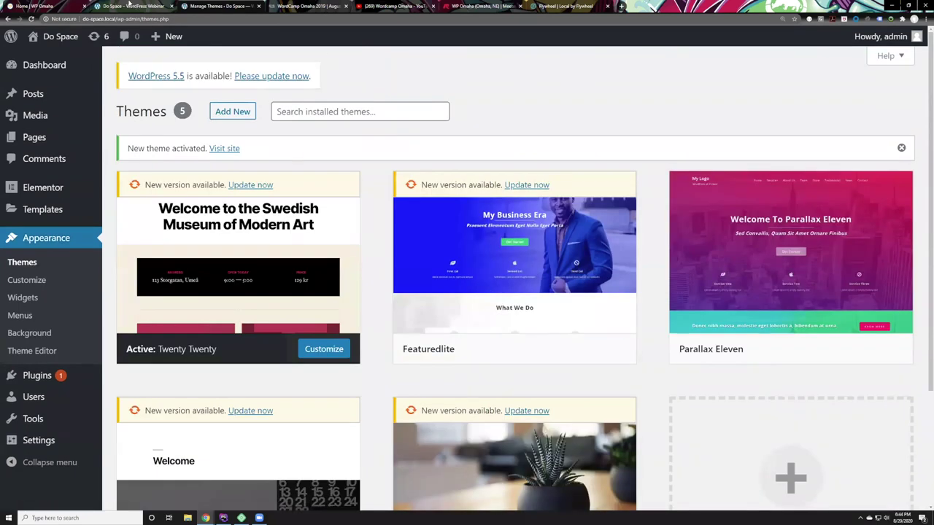
Reload the Do Space front page and inspect its full length in the Twenty Twenty theme
{"action": "left_click", "coordinate": [128, 5]}
{"action": "key", "text": "F5"}
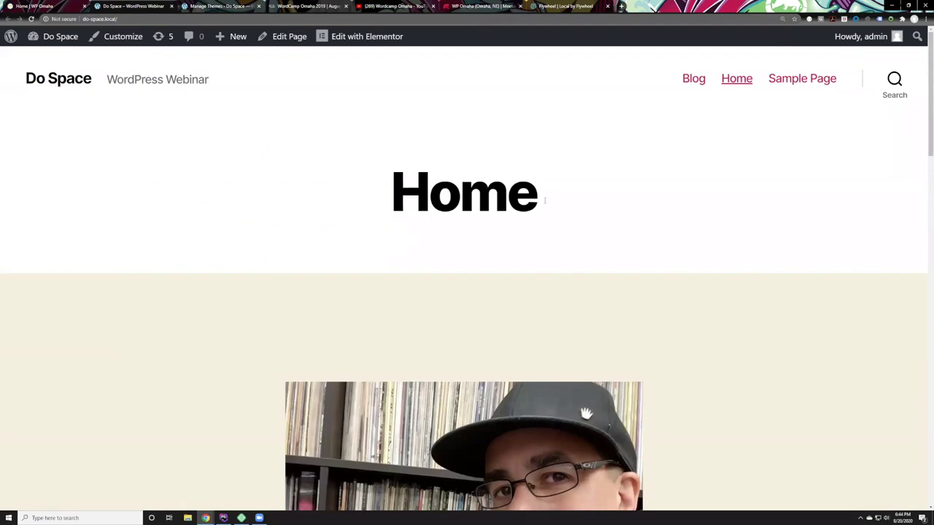
{"action": "scroll", "coordinate": [382, 223], "scroll_direction": "down", "scroll_amount": 15}
{"action": "scroll", "coordinate": [395, 220], "scroll_direction": "down", "scroll_amount": 2}
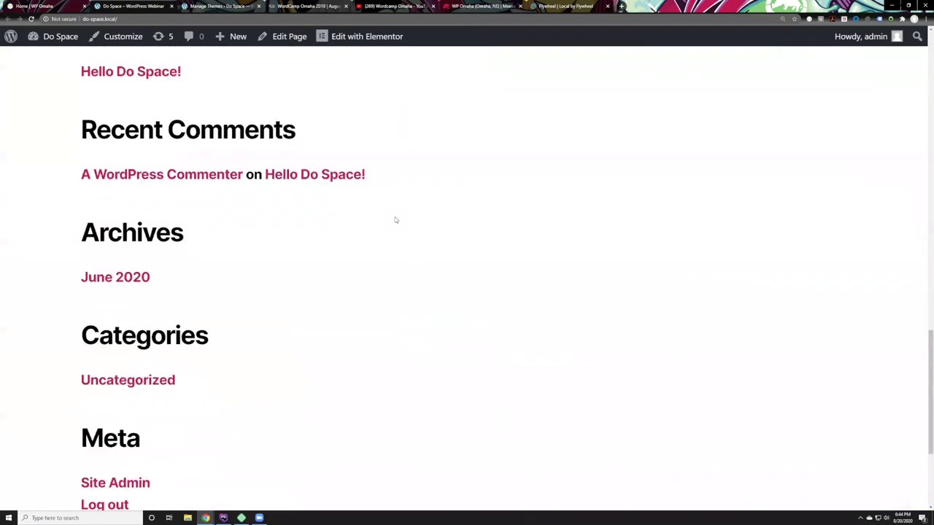
{"action": "scroll", "coordinate": [395, 217], "scroll_direction": "down", "scroll_amount": 3}
{"action": "scroll", "coordinate": [396, 215], "scroll_direction": "up", "scroll_amount": 10}
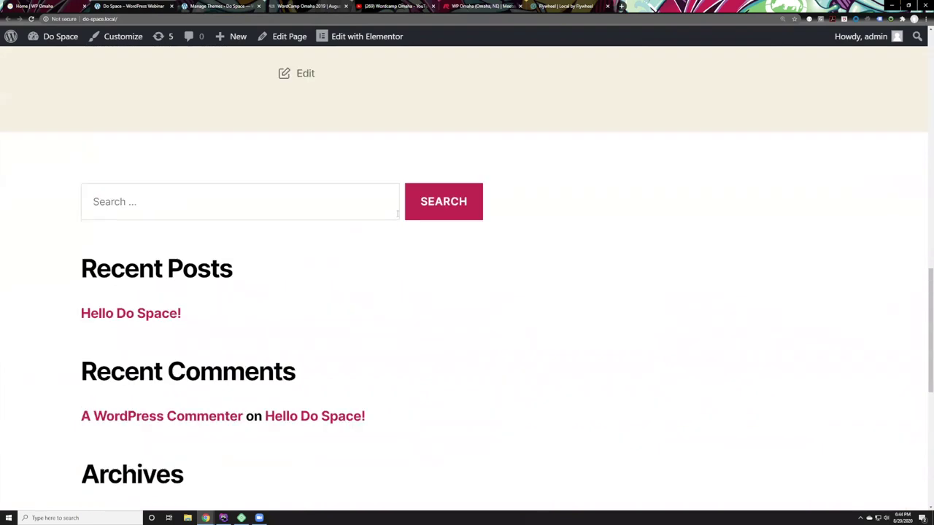
{"action": "scroll", "coordinate": [402, 219], "scroll_direction": "up", "scroll_amount": 8}
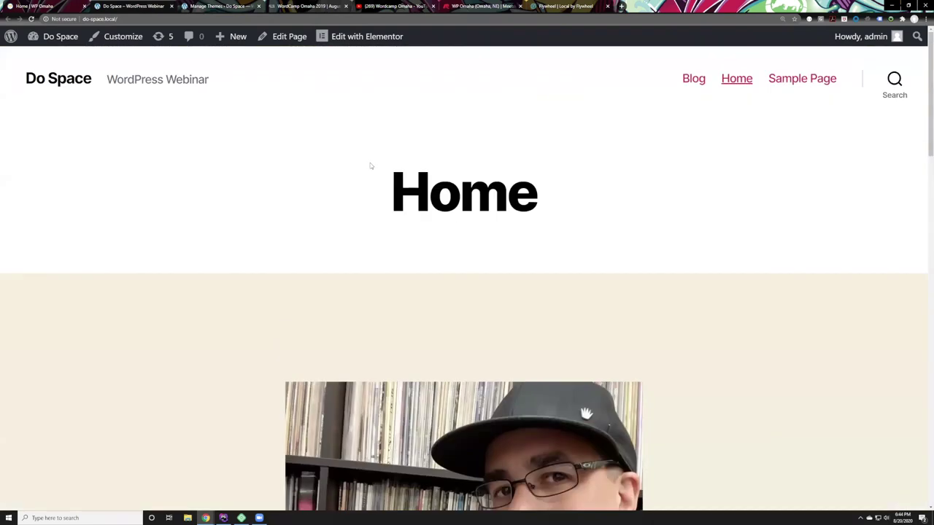
Highlight the Home page title and revisit the theme management page, the Do Space site and the WP Omaha website
{"action": "left_click_drag", "start_coordinate": [377, 197], "coordinate": [593, 199]}
{"action": "left_click", "coordinate": [543, 189]}
{"action": "left_click", "coordinate": [221, 7]}
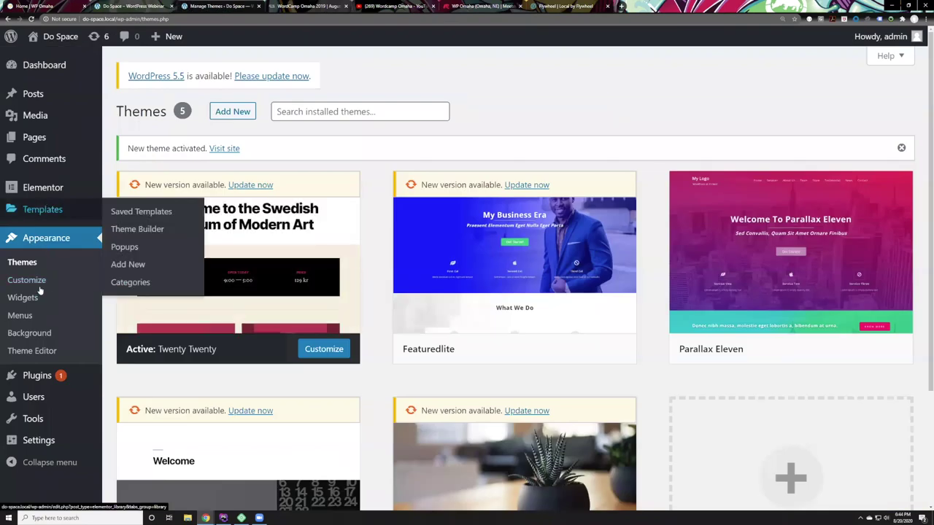
{"action": "left_click", "coordinate": [134, 6]}
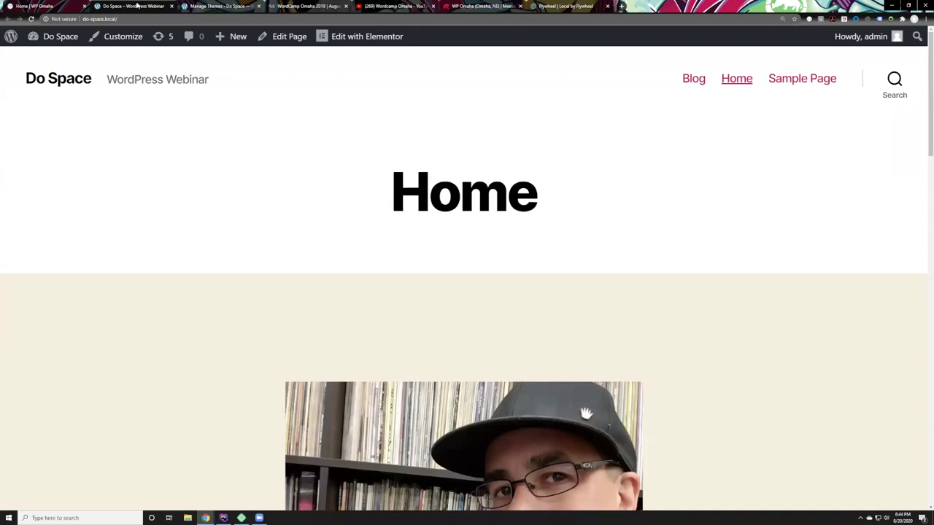
{"action": "left_click", "coordinate": [68, 3]}
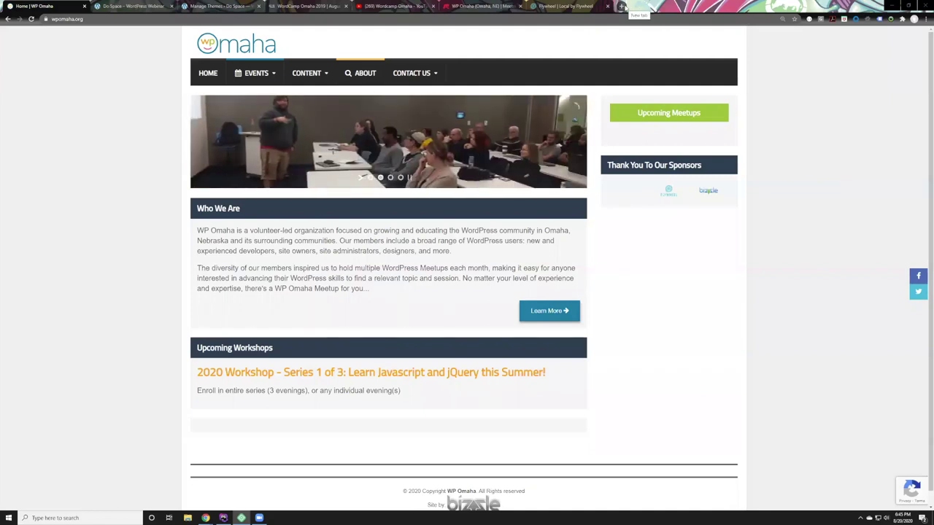
Open godaddy.com in a new browser tab
{"action": "left_click", "coordinate": [622, 6]}
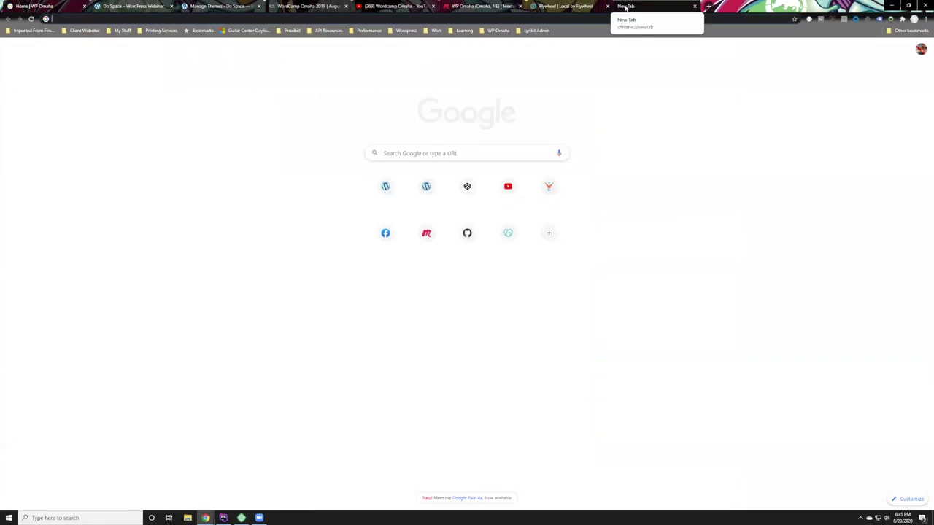
{"action": "type", "text": "godaddy.c"}
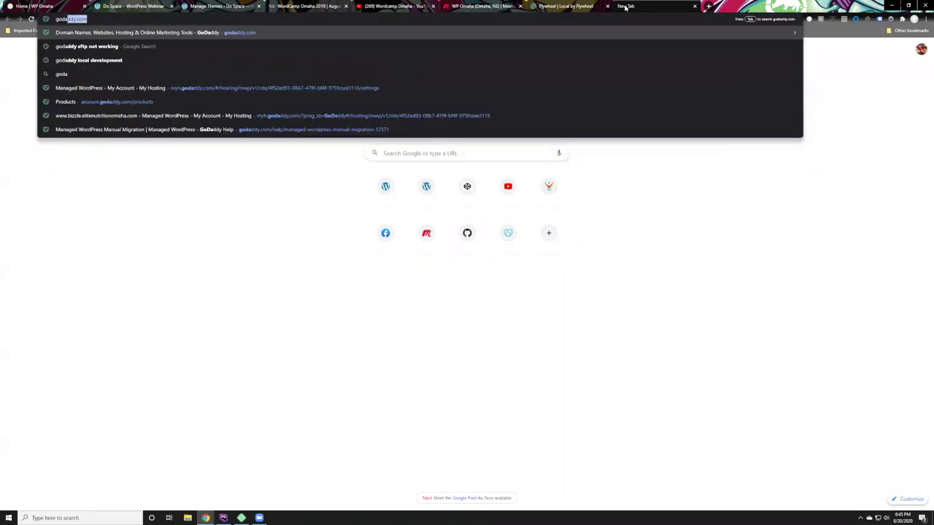
{"action": "type", "text": "om"}
{"action": "key", "text": "Return"}
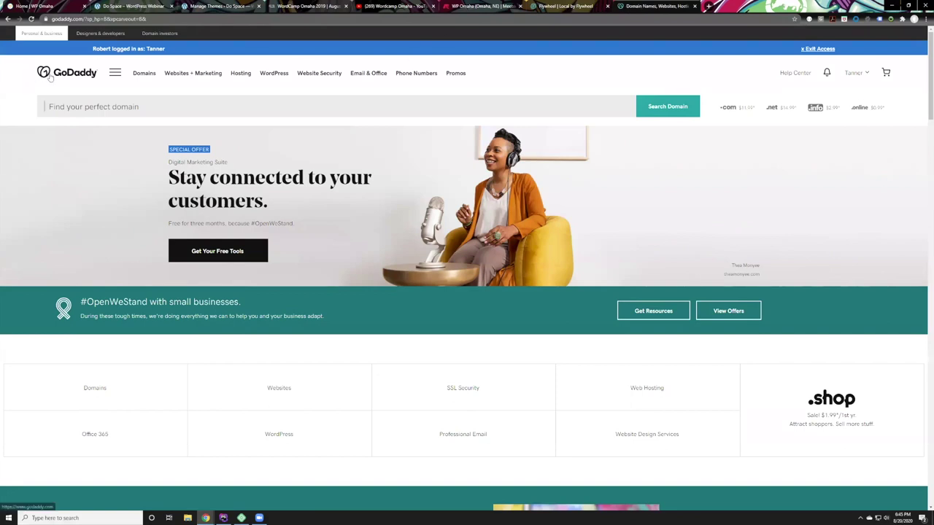
Go to bluehost.com in the same browser tab
{"action": "left_click", "coordinate": [110, 19]}
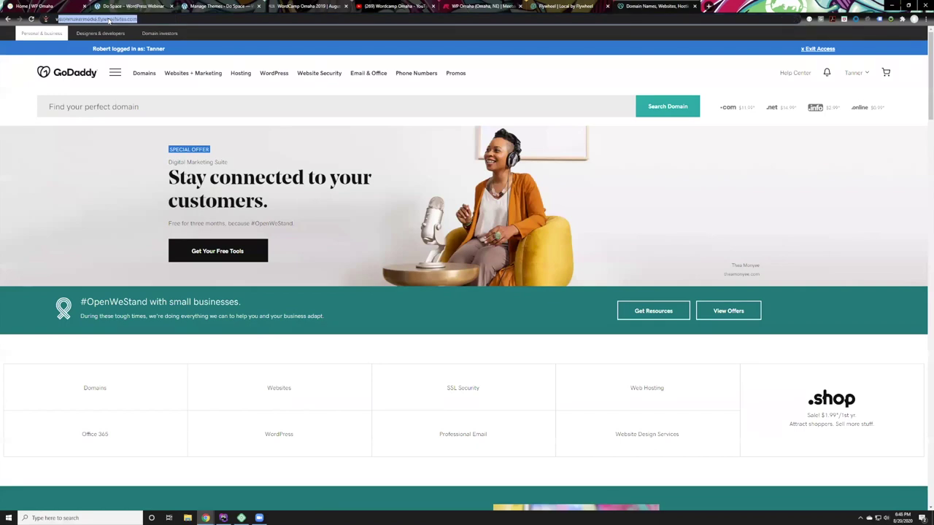
{"action": "type", "text": "vi"}
{"action": "key", "text": "BackSpace"}
{"action": "key", "text": "BackSpace"}
{"action": "type", "text": "bluehost.com"}
{"action": "key", "text": "Return"}
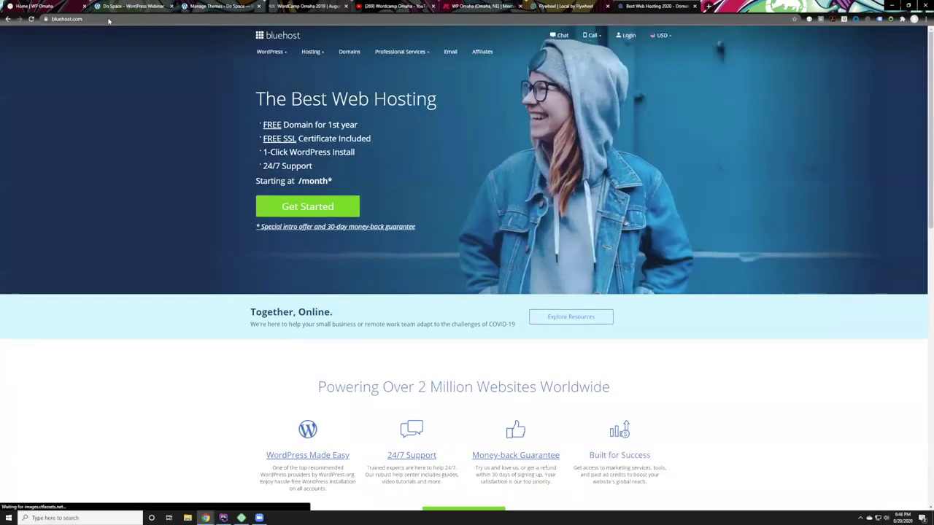
Search the web for "website hosting"
{"action": "double_click", "coordinate": [107, 20]}
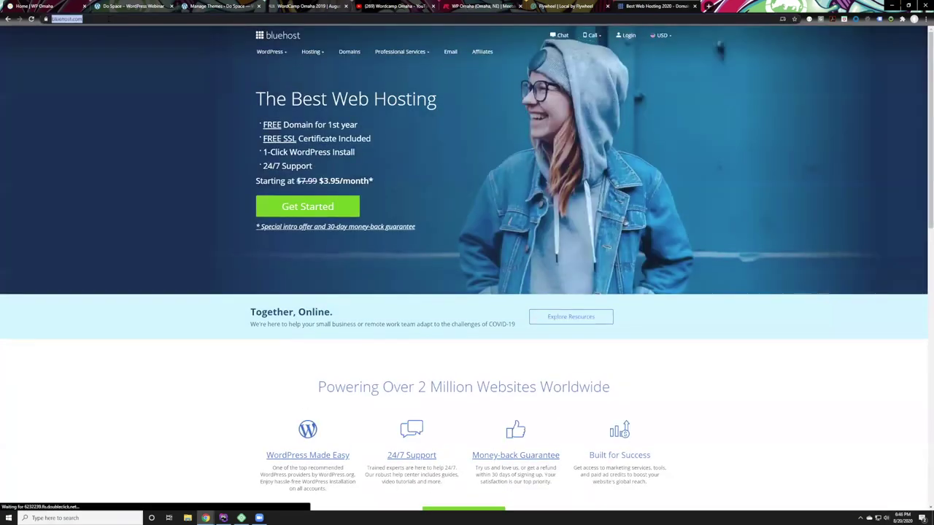
{"action": "left_click", "coordinate": [108, 20]}
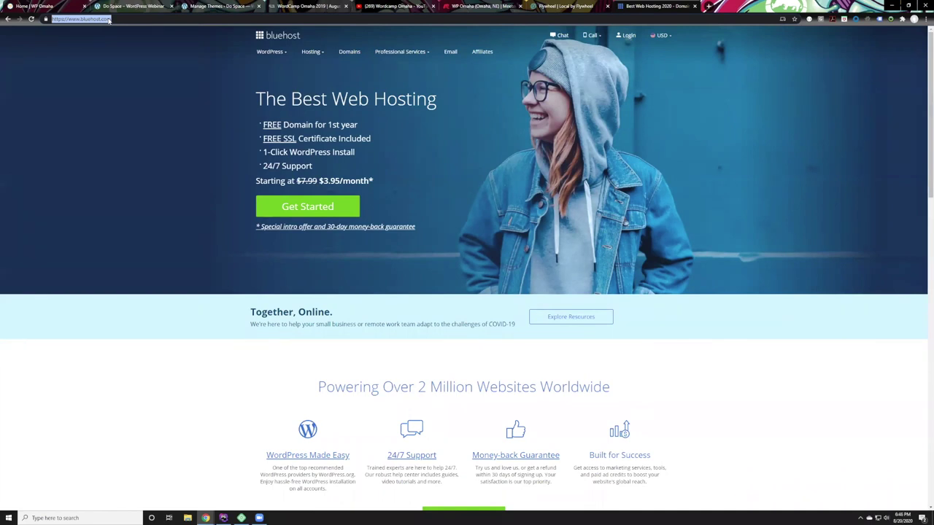
{"action": "type", "text": "website"}
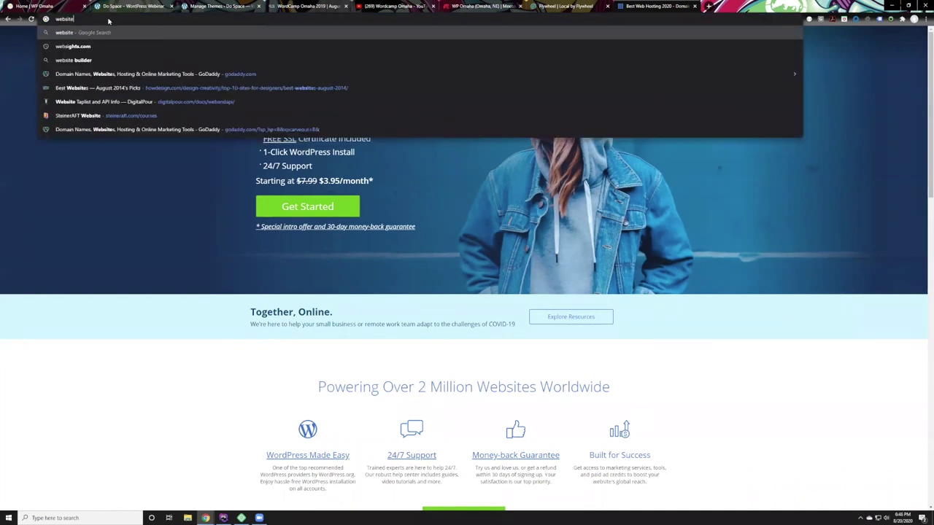
{"action": "type", "text": " hosting"}
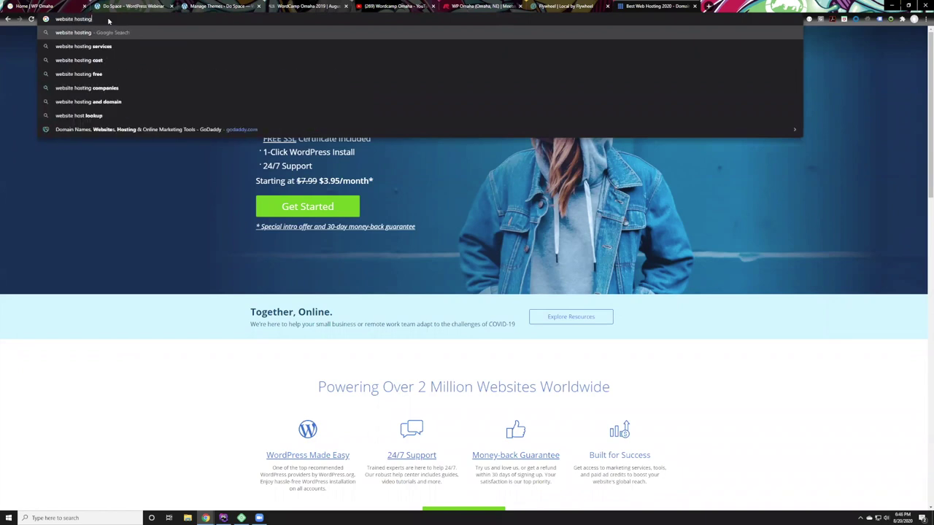
{"action": "key", "text": "Return"}
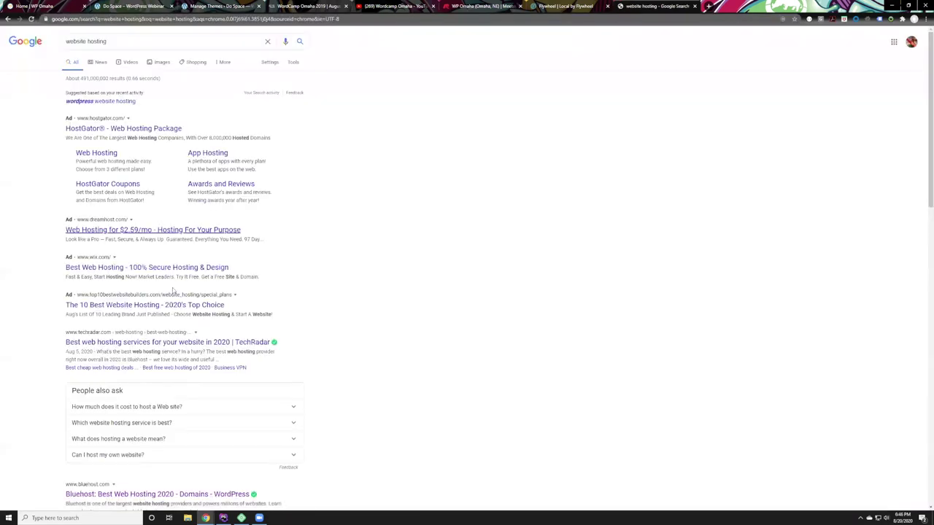
Examine the website hosting search results for different hosting providers and comparison articles
{"action": "scroll", "coordinate": [149, 171], "scroll_direction": "down", "scroll_amount": 1}
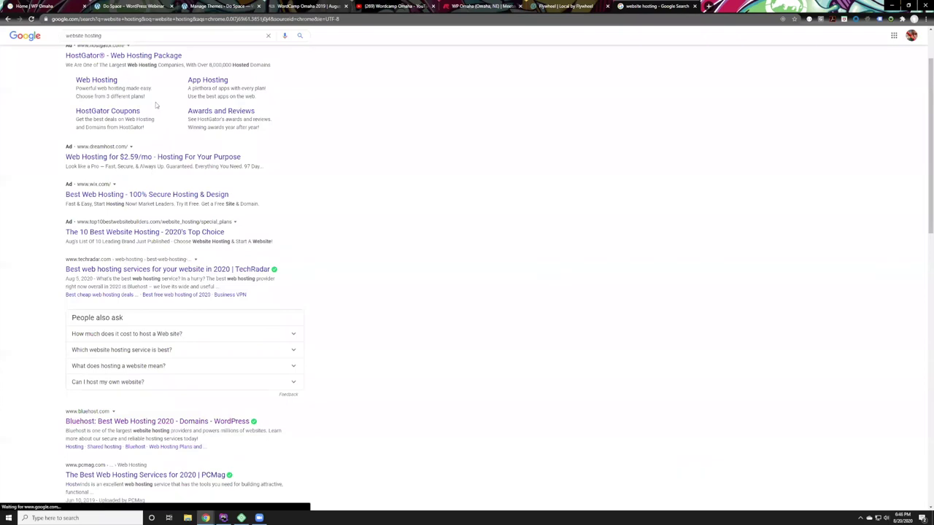
{"action": "scroll", "coordinate": [156, 106], "scroll_direction": "up", "scroll_amount": 1}
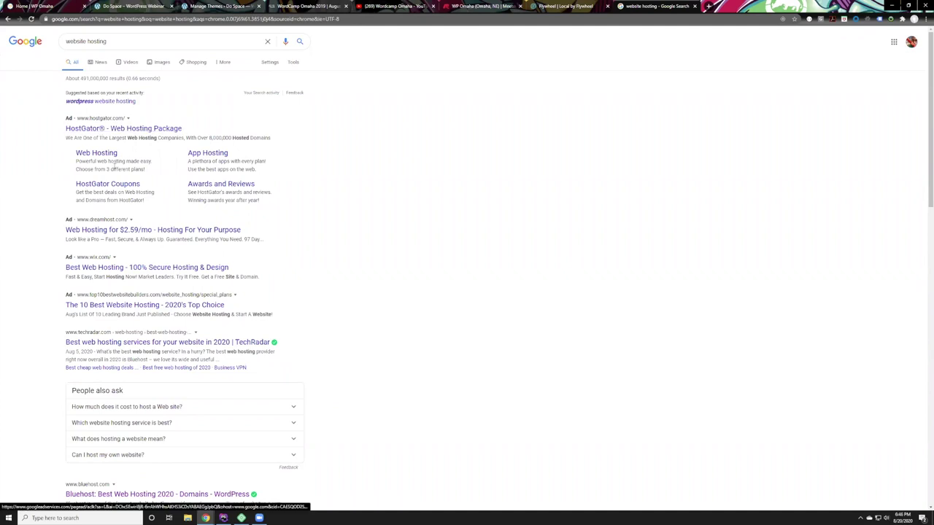
{"action": "scroll", "coordinate": [217, 219], "scroll_direction": "down", "scroll_amount": 1}
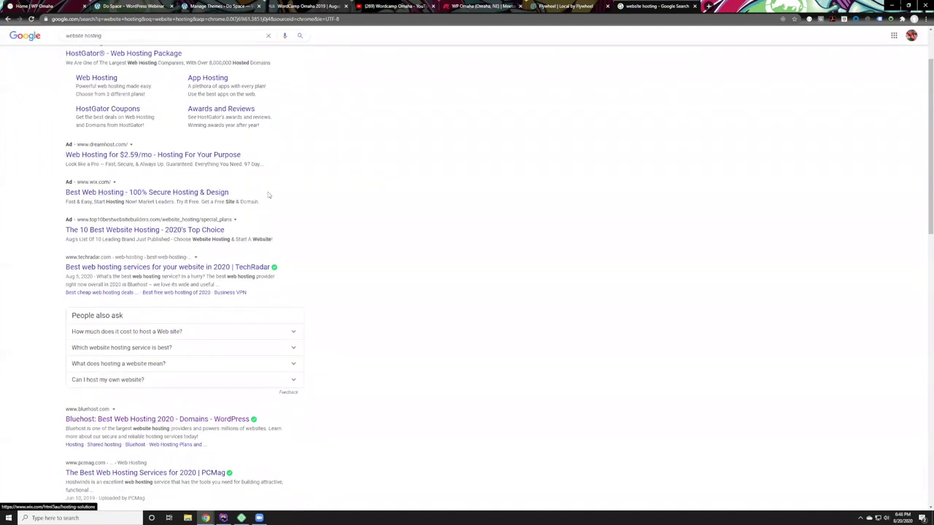
{"action": "scroll", "coordinate": [117, 135], "scroll_direction": "down", "scroll_amount": 2}
{"action": "scroll", "coordinate": [116, 135], "scroll_direction": "down", "scroll_amount": 1}
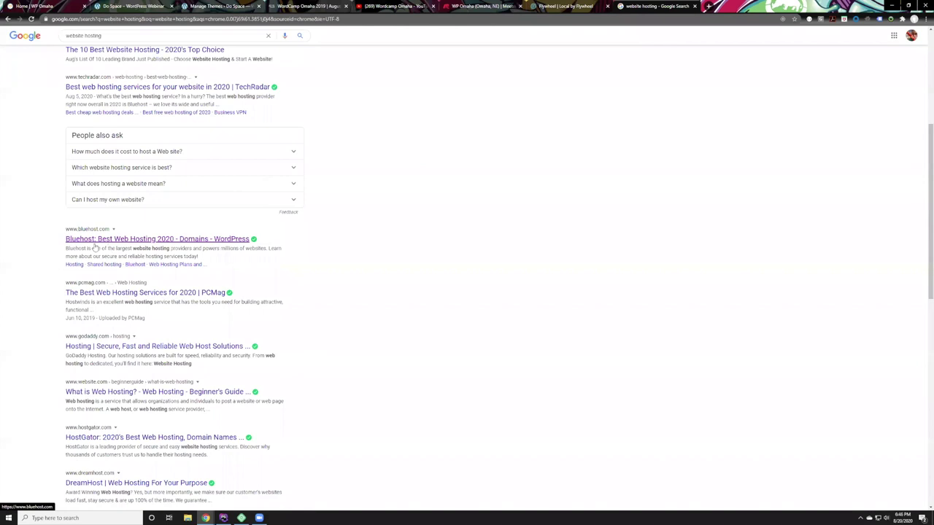
{"action": "scroll", "coordinate": [121, 328], "scroll_direction": "down", "scroll_amount": 1}
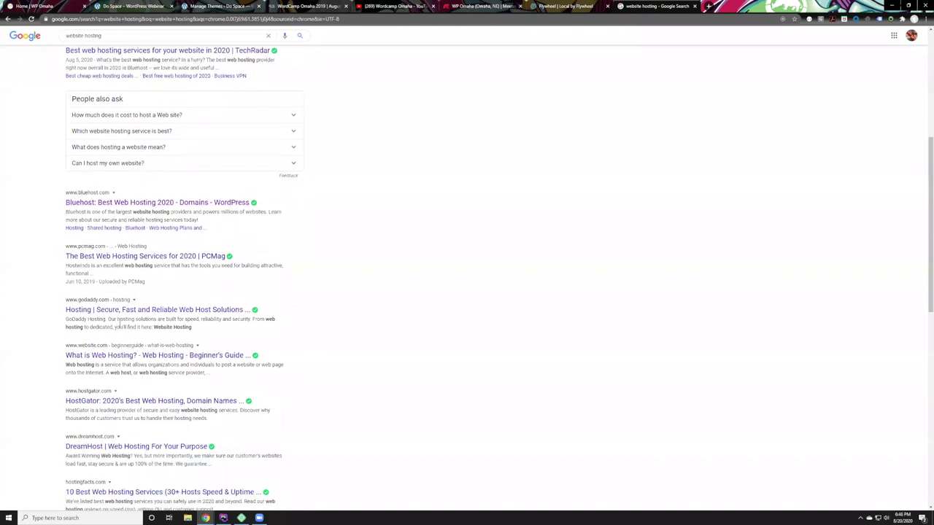
{"action": "scroll", "coordinate": [120, 327], "scroll_direction": "down", "scroll_amount": 2}
{"action": "scroll", "coordinate": [120, 327], "scroll_direction": "down", "scroll_amount": 2}
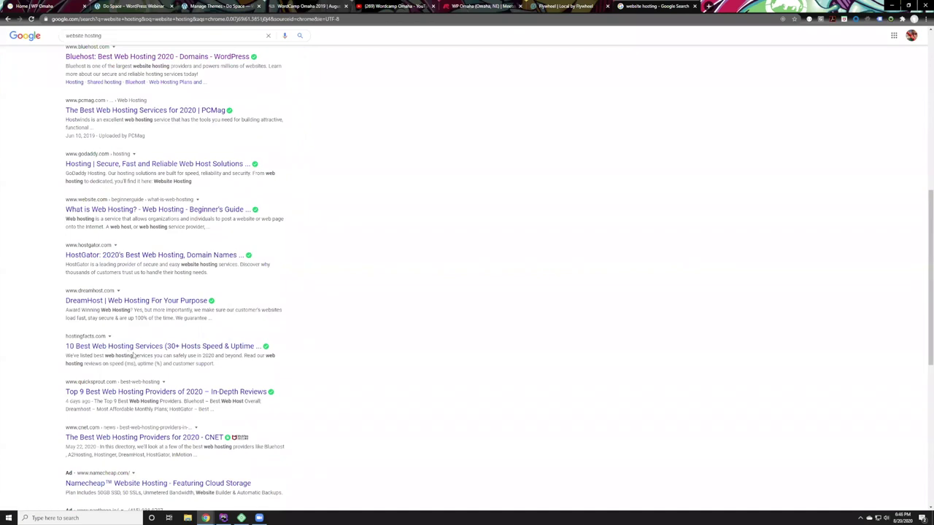
{"action": "scroll", "coordinate": [146, 305], "scroll_direction": "up", "scroll_amount": 6}
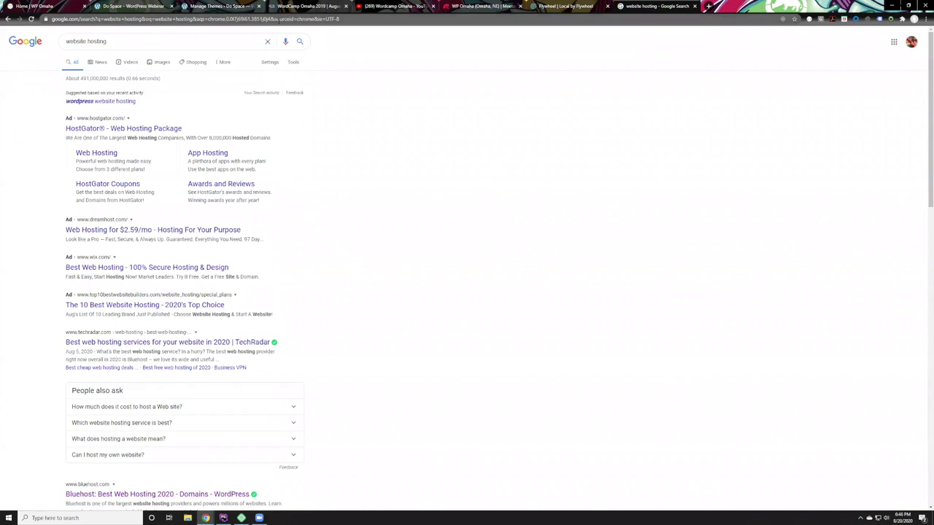
Search Google for "siteground" and open the SiteGround website
{"action": "left_click", "coordinate": [278, 20]}
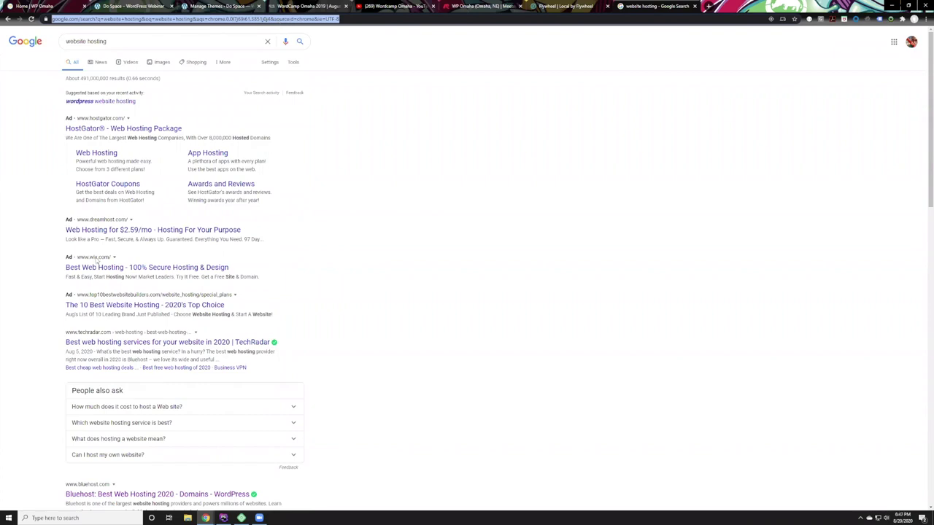
{"action": "triple_click", "coordinate": [112, 44]}
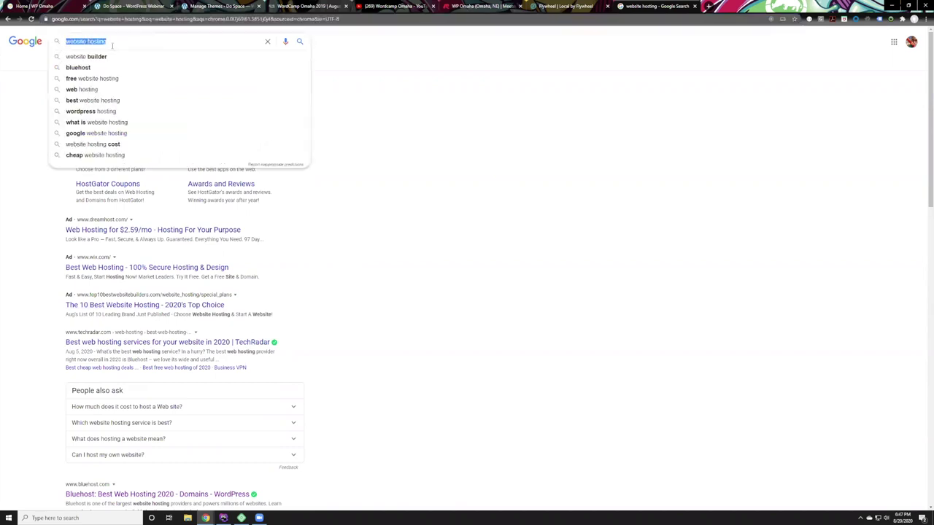
{"action": "type", "text": "siteground"}
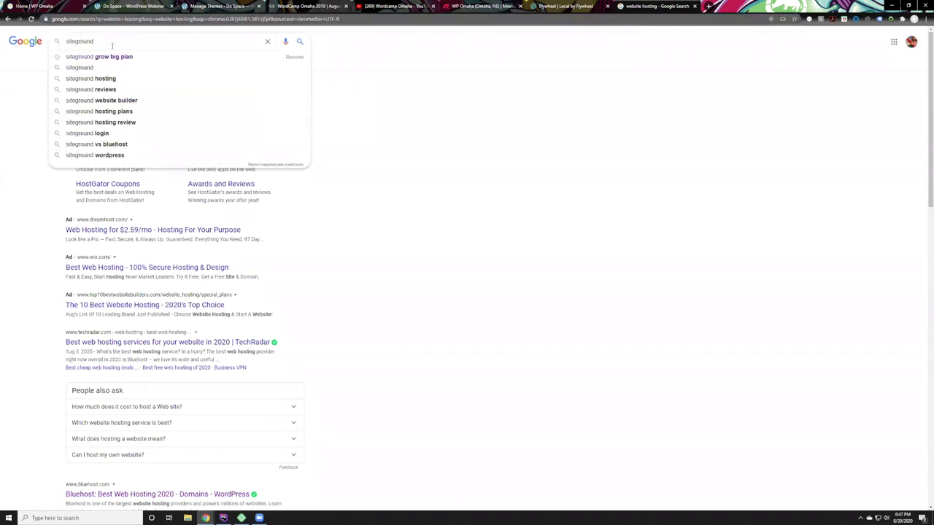
{"action": "key", "text": "Return"}
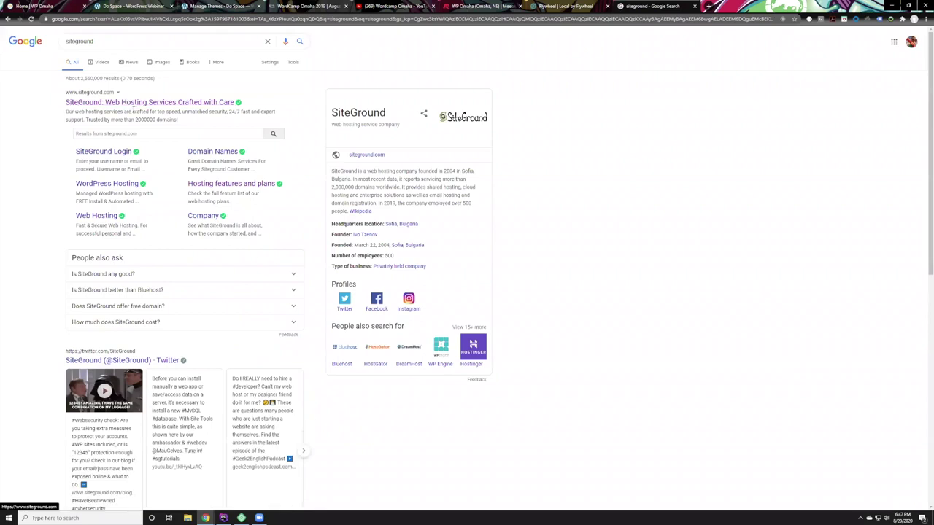
{"action": "left_click", "coordinate": [133, 107]}
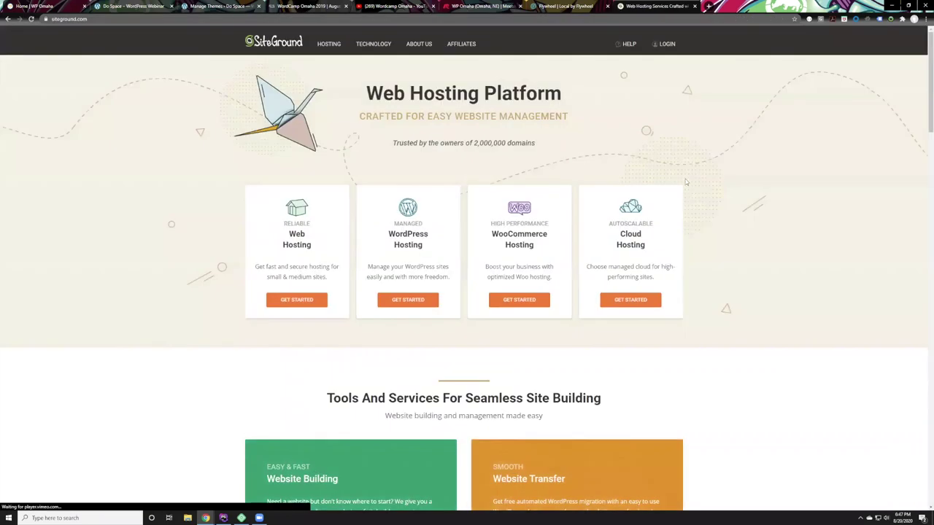
Search the web for "wp engine" and open the WP Engine website from its non-ad result
{"action": "left_click", "coordinate": [83, 19]}
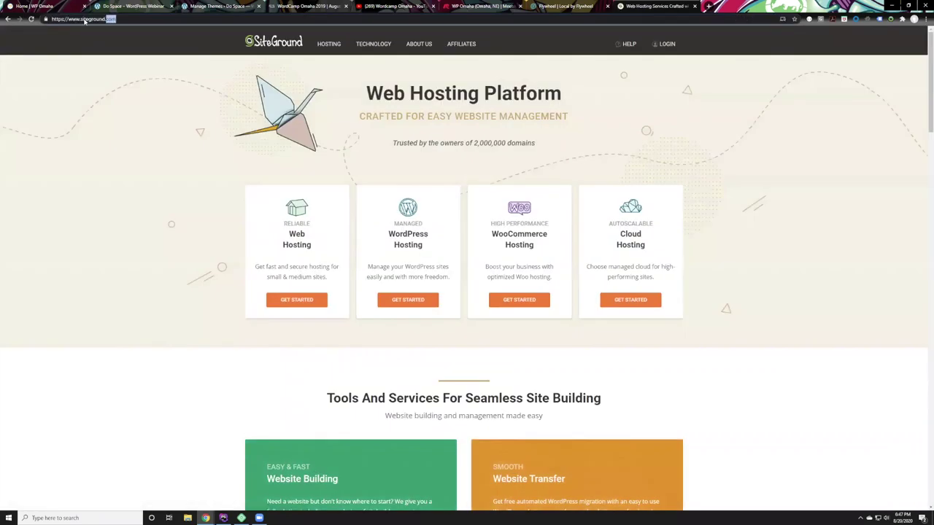
{"action": "type", "text": "wp"}
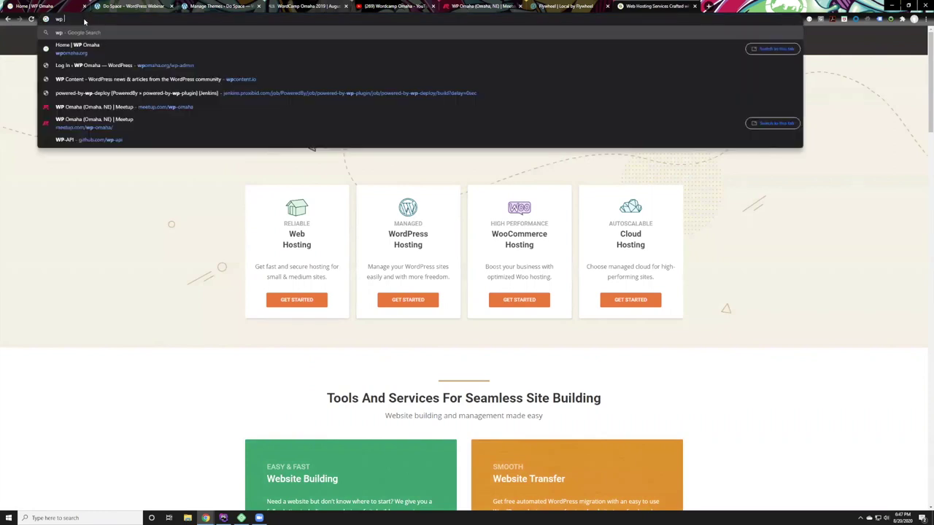
{"action": "type", "text": " engine"}
{"action": "key", "text": "Return"}
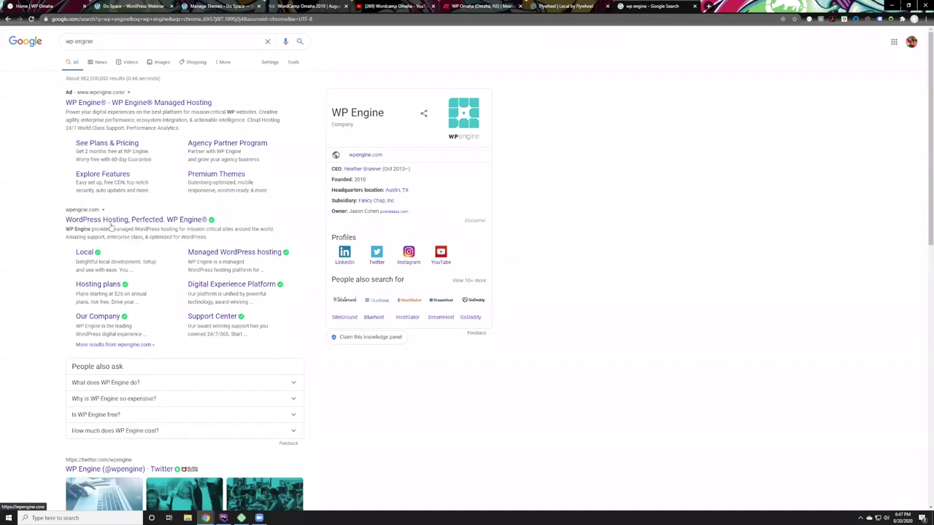
{"action": "left_click", "coordinate": [111, 225]}
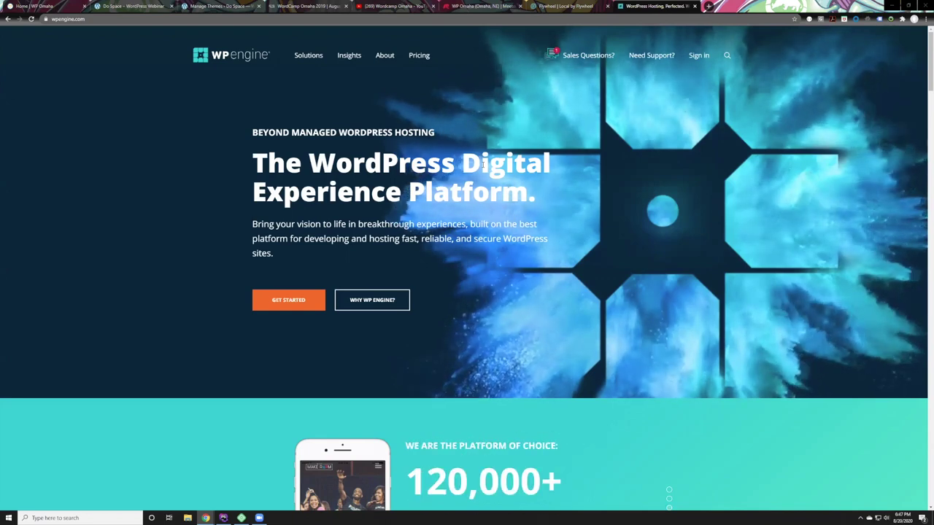
Revisit the WP Omaha website, highlight the domain name in its address, and return to the Do Space front page
{"action": "left_click", "coordinate": [54, 7]}
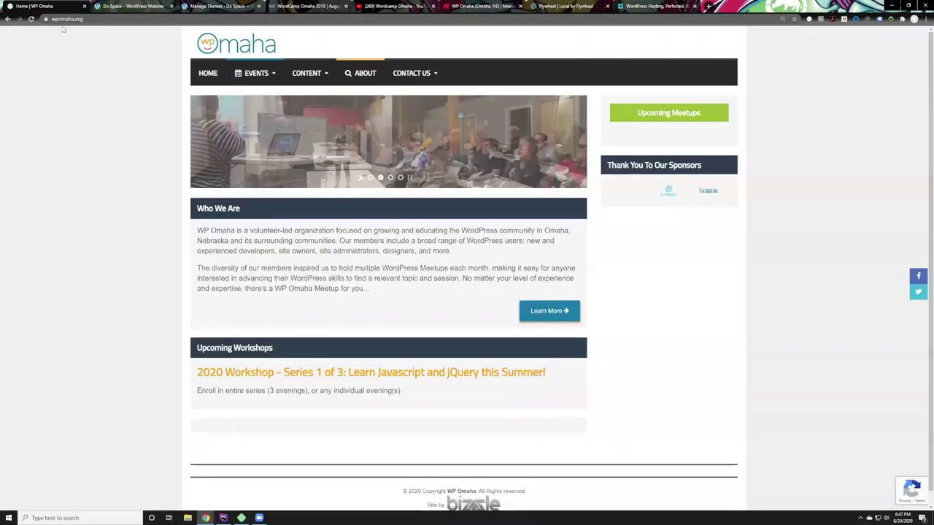
{"action": "double_click", "coordinate": [70, 19]}
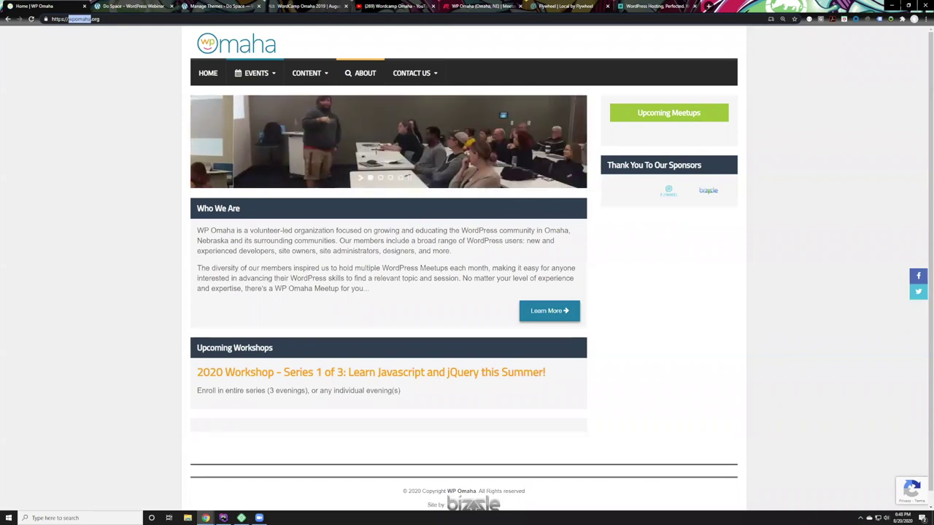
{"action": "left_click", "coordinate": [134, 5]}
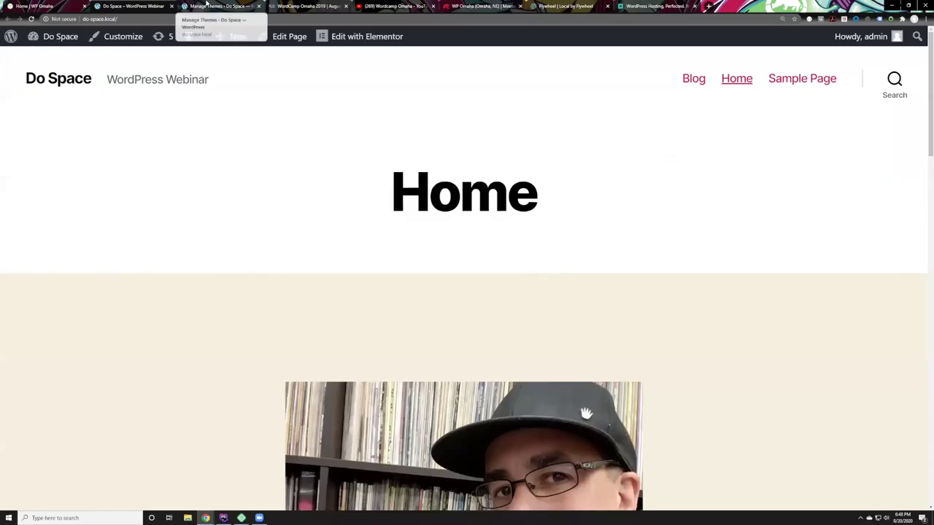
Open the Home page of the Do Space site for editing from the dashboard's list of pages
{"action": "left_click", "coordinate": [206, 5]}
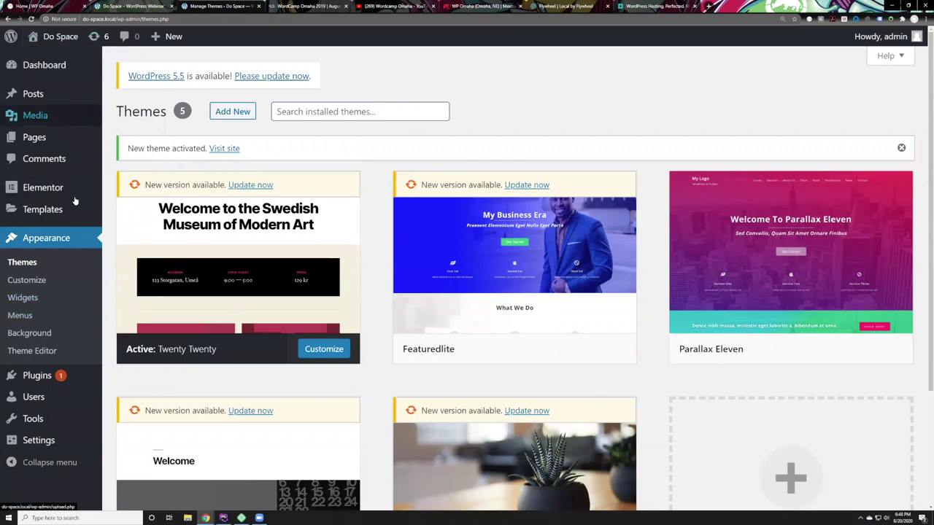
{"action": "mouse_move", "coordinate": [73, 377]}
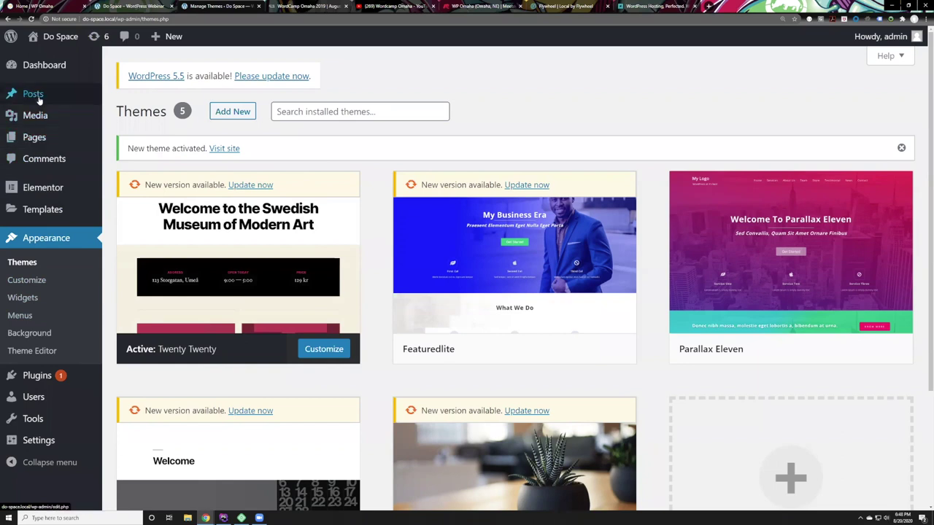
{"action": "mouse_move", "coordinate": [39, 387]}
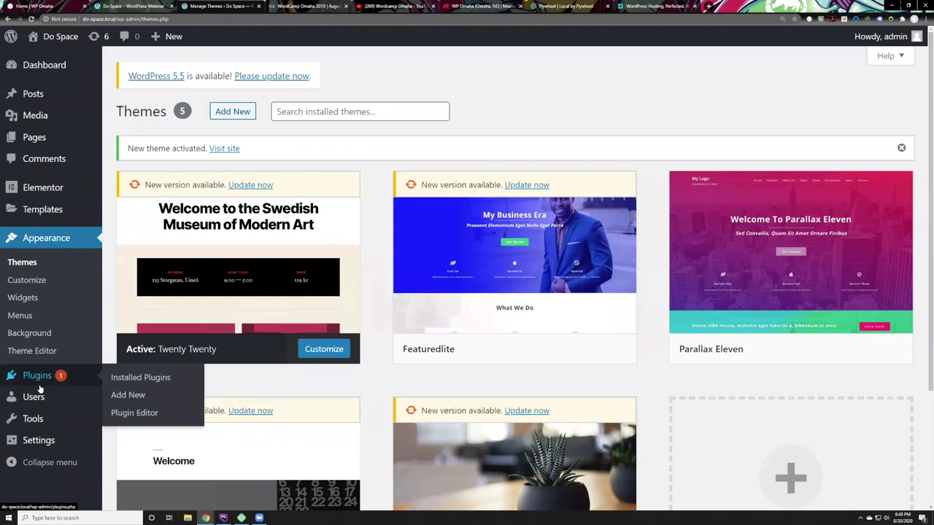
{"action": "left_click", "coordinate": [63, 138]}
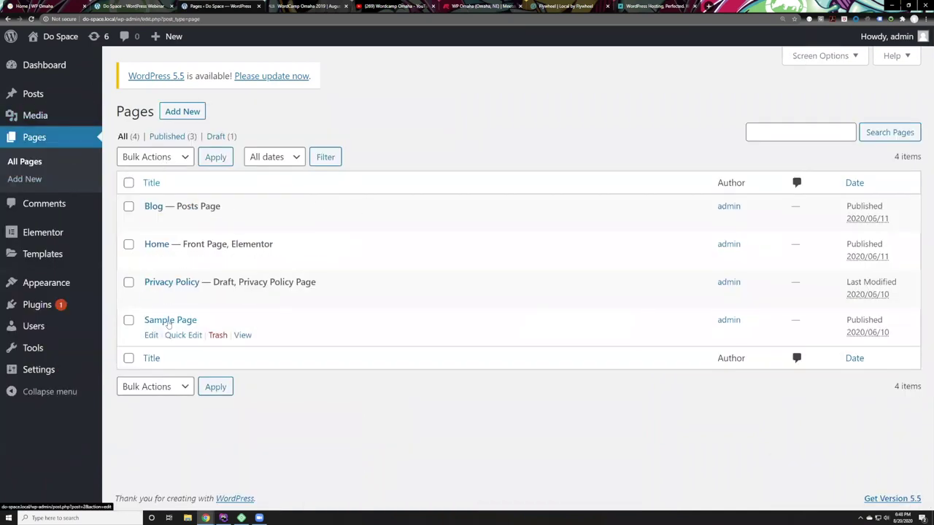
{"action": "left_click", "coordinate": [161, 247]}
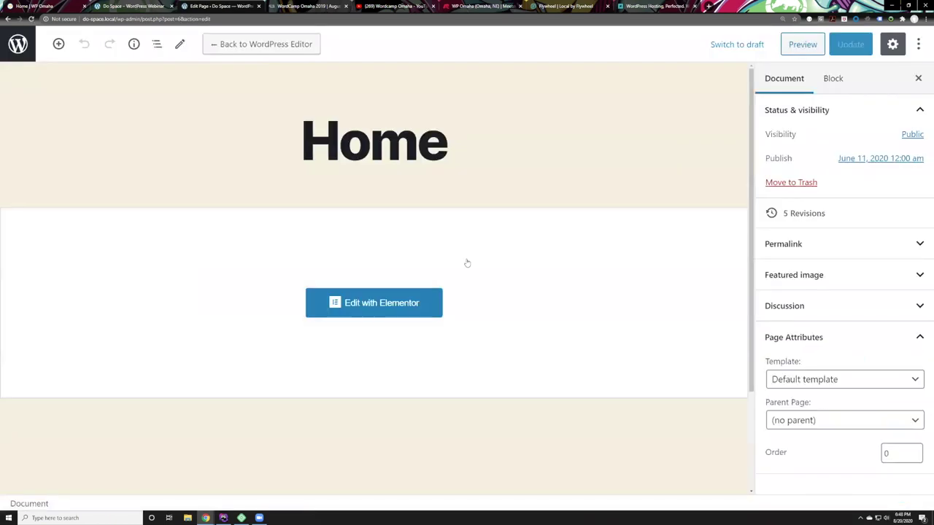
{"action": "scroll", "coordinate": [443, 272], "scroll_direction": "down", "scroll_amount": 2}
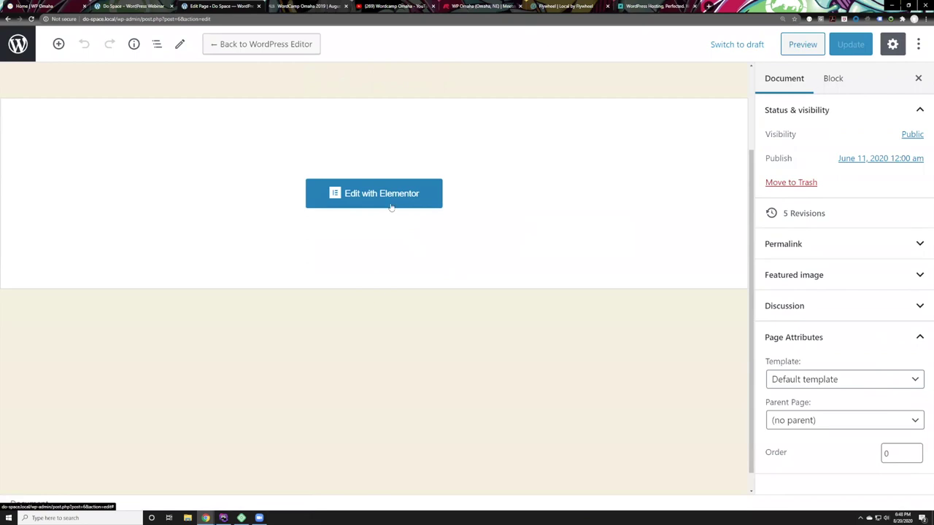
Open the Home page in Elementor and bring up the settings of its icon list and image widgets
{"action": "left_click", "coordinate": [390, 205]}
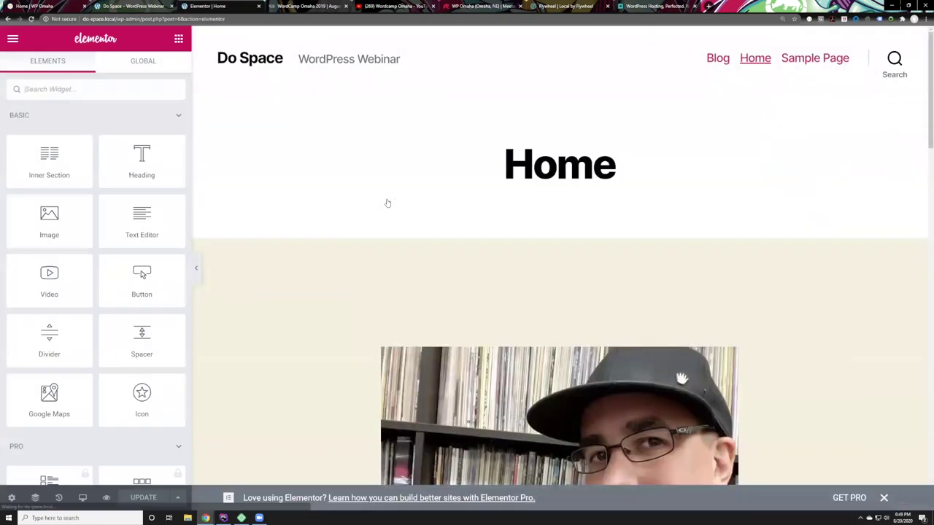
{"action": "scroll", "coordinate": [483, 270], "scroll_direction": "down", "scroll_amount": 8}
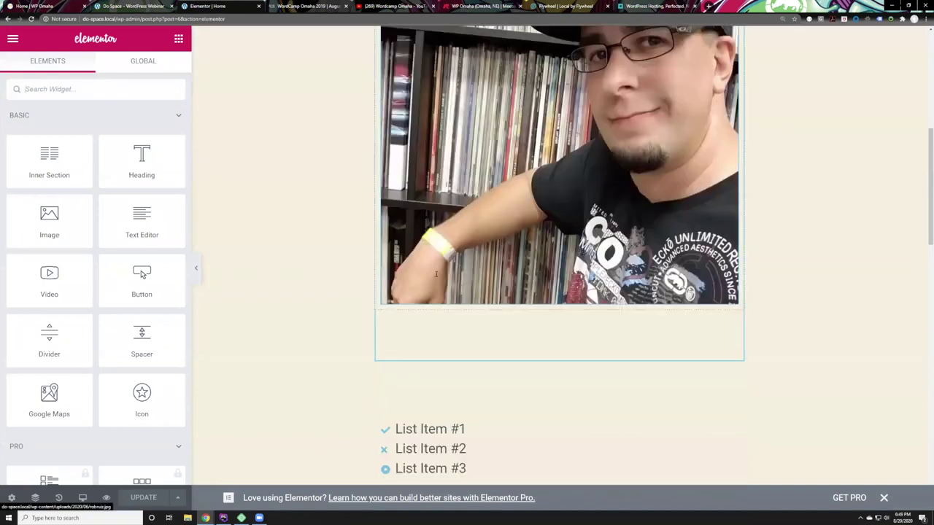
{"action": "left_click", "coordinate": [478, 266]}
{"action": "scroll", "coordinate": [520, 318], "scroll_direction": "down", "scroll_amount": 3}
{"action": "scroll", "coordinate": [419, 177], "scroll_direction": "up", "scroll_amount": 5}
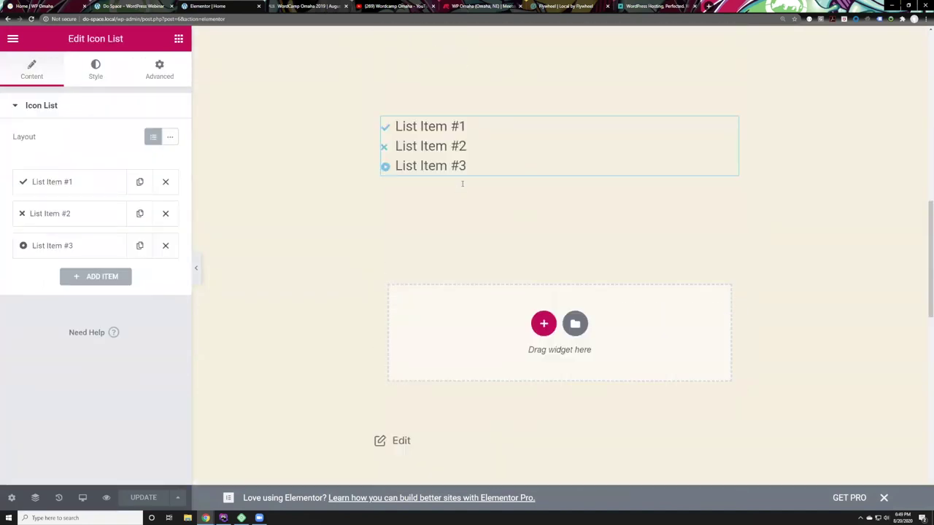
{"action": "left_click", "coordinate": [501, 133]}
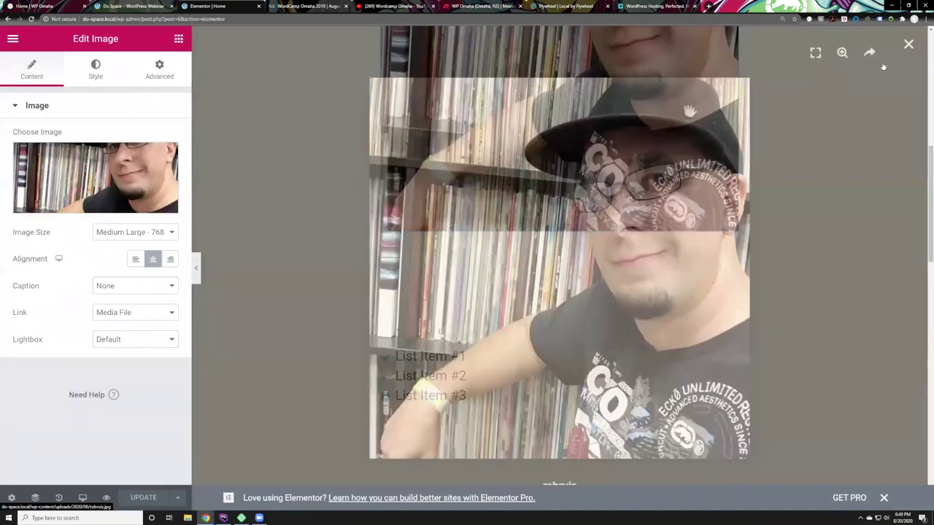
{"action": "key", "text": "Escape"}
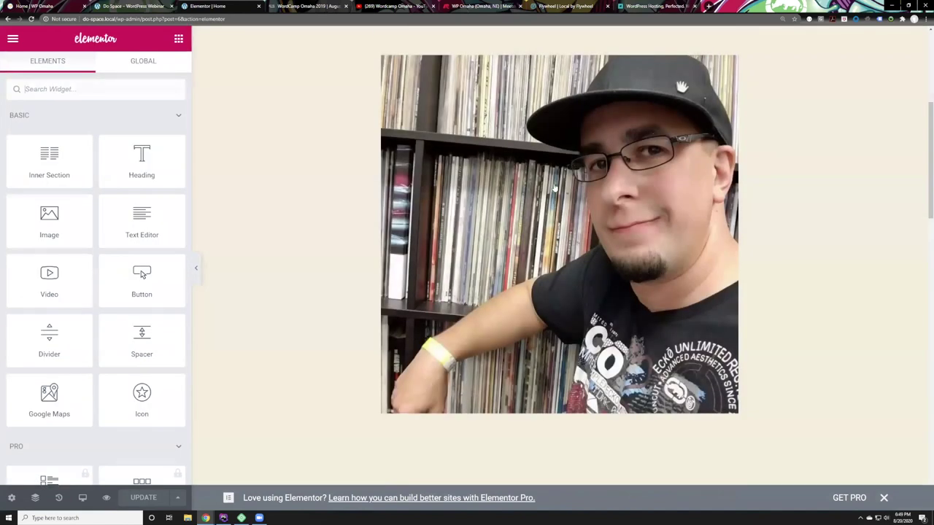
{"action": "scroll", "coordinate": [557, 186], "scroll_direction": "up", "scroll_amount": 4}
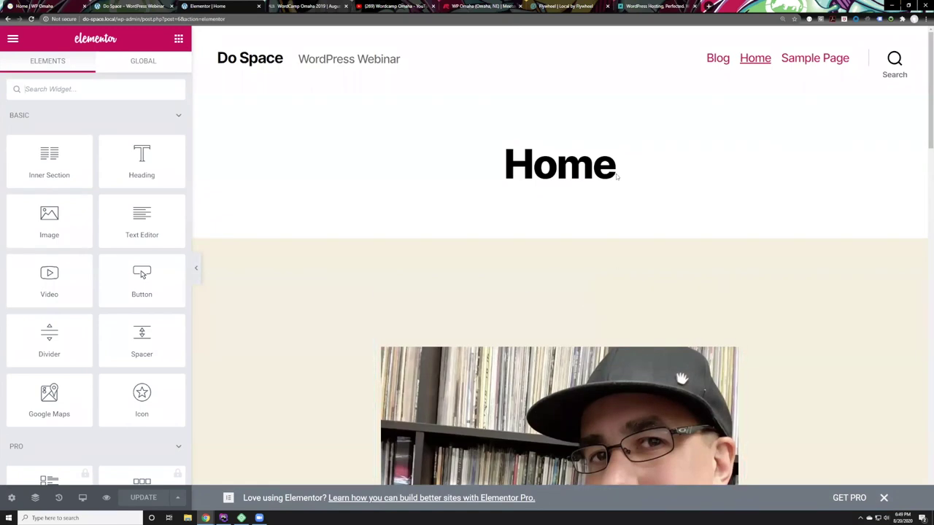
{"action": "scroll", "coordinate": [616, 317], "scroll_direction": "down", "scroll_amount": 2}
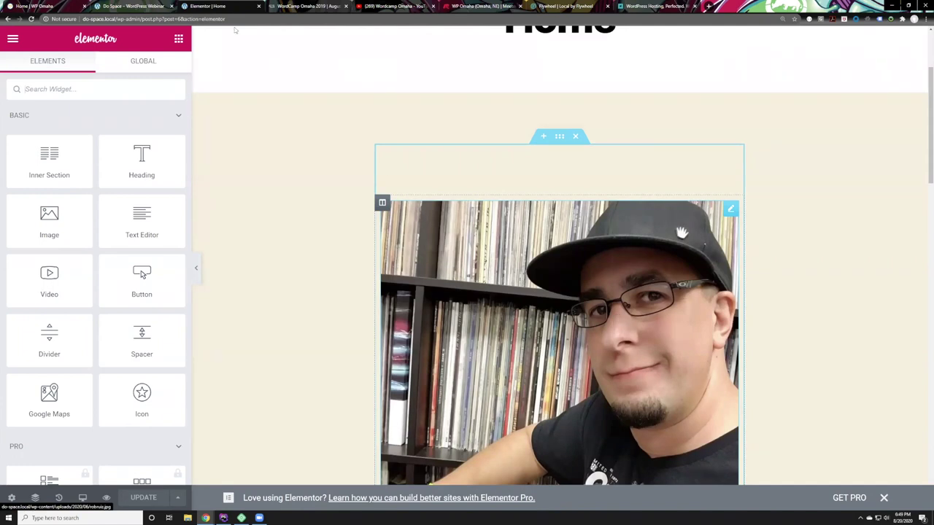
Compare the Home page's layout on the live Do Space site with its Elementor editing view, down to the icon list
{"action": "key", "text": "ctrl+shift+Tab"}
{"action": "scroll", "coordinate": [318, 256], "scroll_direction": "down", "scroll_amount": 3}
{"action": "scroll", "coordinate": [467, 292], "scroll_direction": "up", "scroll_amount": 4}
{"action": "left_click", "coordinate": [207, 5]}
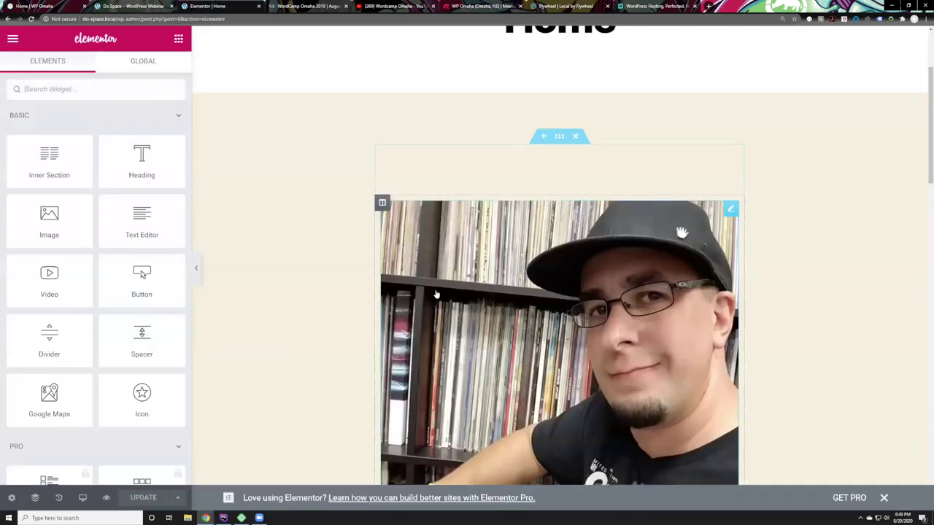
{"action": "scroll", "coordinate": [622, 299], "scroll_direction": "down", "scroll_amount": 3}
{"action": "scroll", "coordinate": [622, 299], "scroll_direction": "down", "scroll_amount": 3}
{"action": "scroll", "coordinate": [623, 289], "scroll_direction": "up", "scroll_amount": 7}
{"action": "scroll", "coordinate": [692, 253], "scroll_direction": "down", "scroll_amount": 2}
{"action": "scroll", "coordinate": [681, 237], "scroll_direction": "down", "scroll_amount": 7}
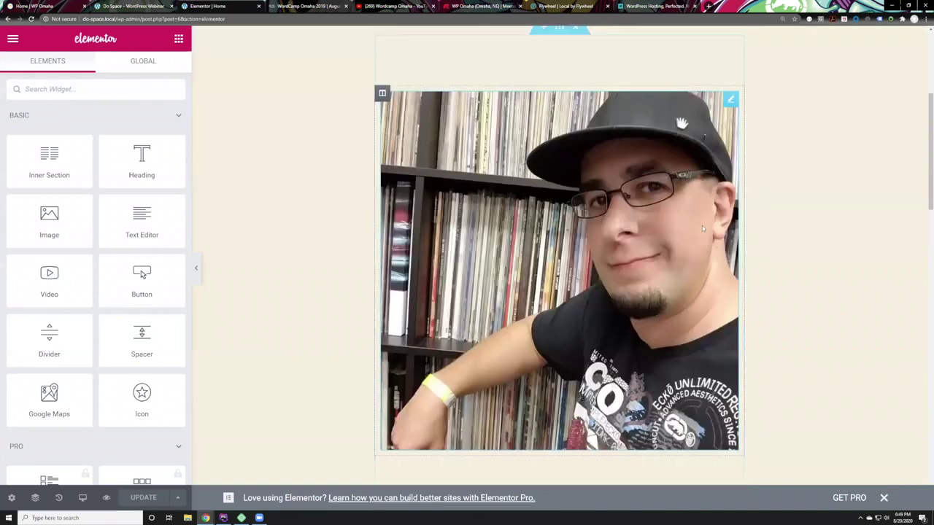
Alternate between the live Do Space front page and the Elementor editor to examine how closely the title and image match
{"action": "left_click", "coordinate": [126, 4]}
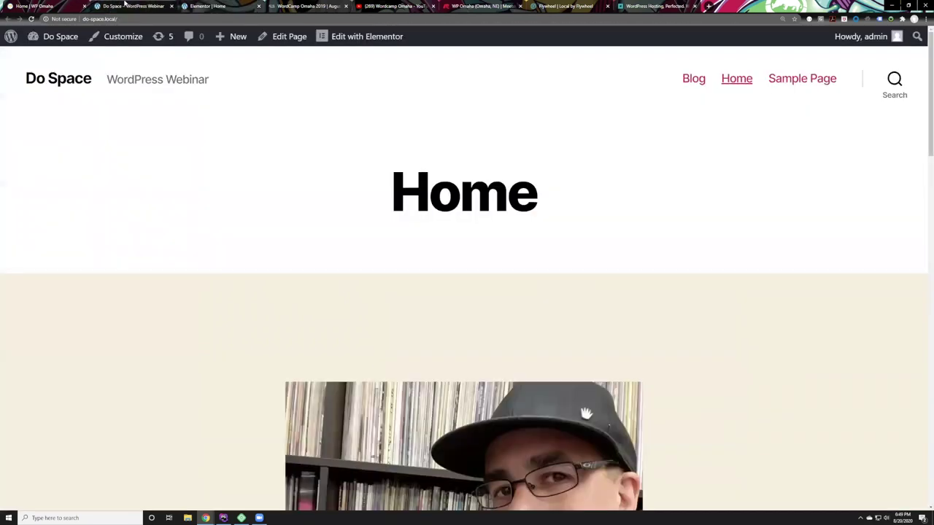
{"action": "scroll", "coordinate": [540, 284], "scroll_direction": "down", "scroll_amount": 9}
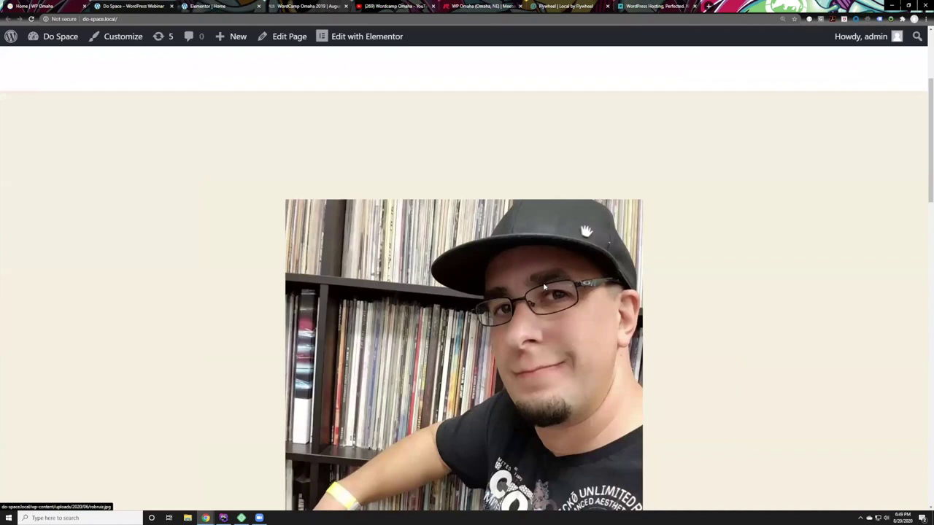
{"action": "scroll", "coordinate": [544, 286], "scroll_direction": "up", "scroll_amount": 9}
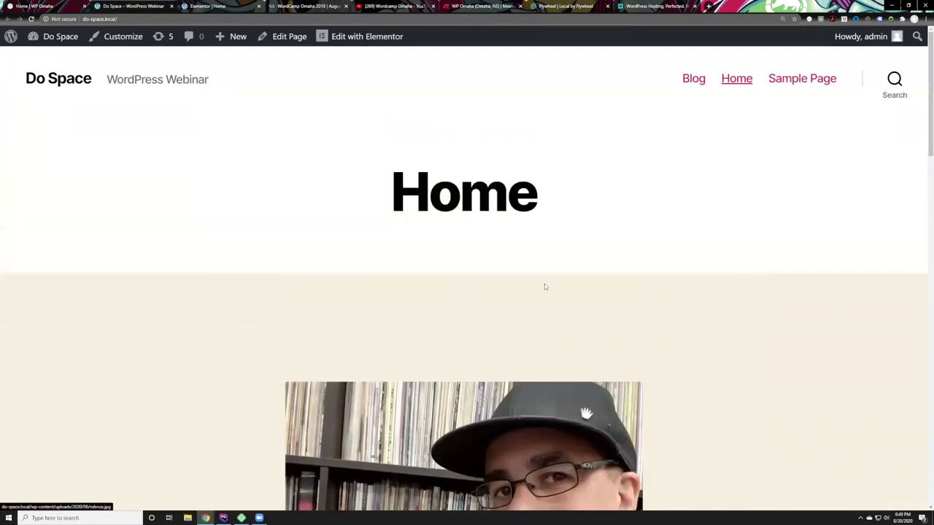
{"action": "left_click", "coordinate": [219, 6]}
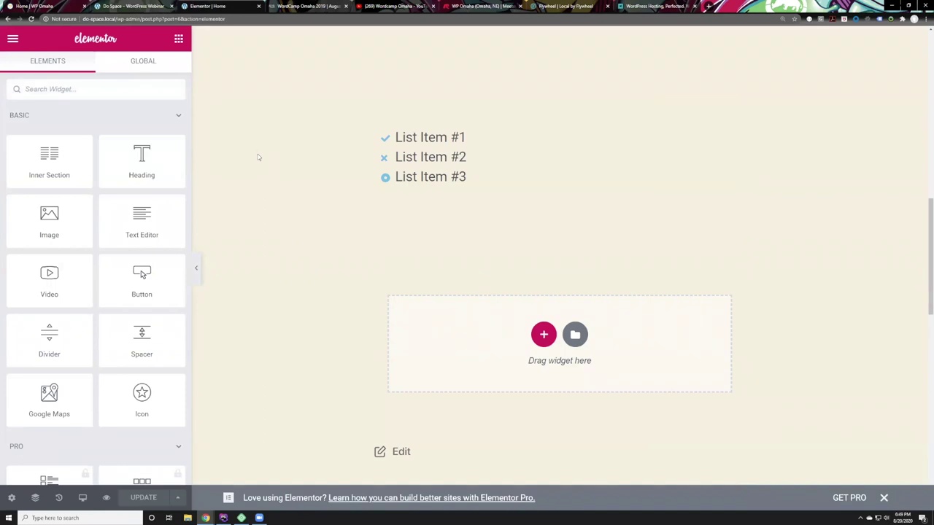
{"action": "scroll", "coordinate": [317, 203], "scroll_direction": "up", "scroll_amount": 4}
{"action": "scroll", "coordinate": [359, 210], "scroll_direction": "up", "scroll_amount": 3}
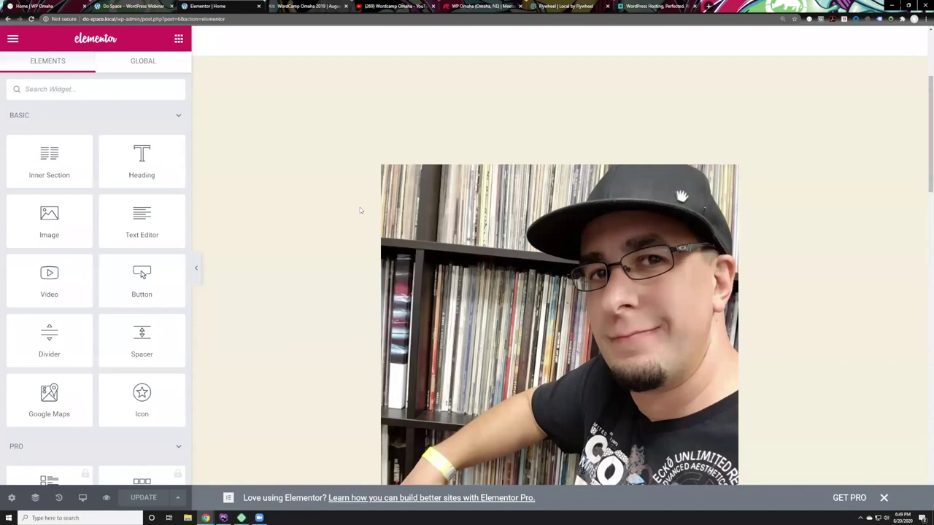
{"action": "left_click", "coordinate": [130, 6]}
{"action": "left_click", "coordinate": [211, 6]}
{"action": "left_click", "coordinate": [110, 6]}
{"action": "left_click", "coordinate": [201, 6]}
{"action": "left_click", "coordinate": [170, 6]}
{"action": "left_click", "coordinate": [238, 6]}
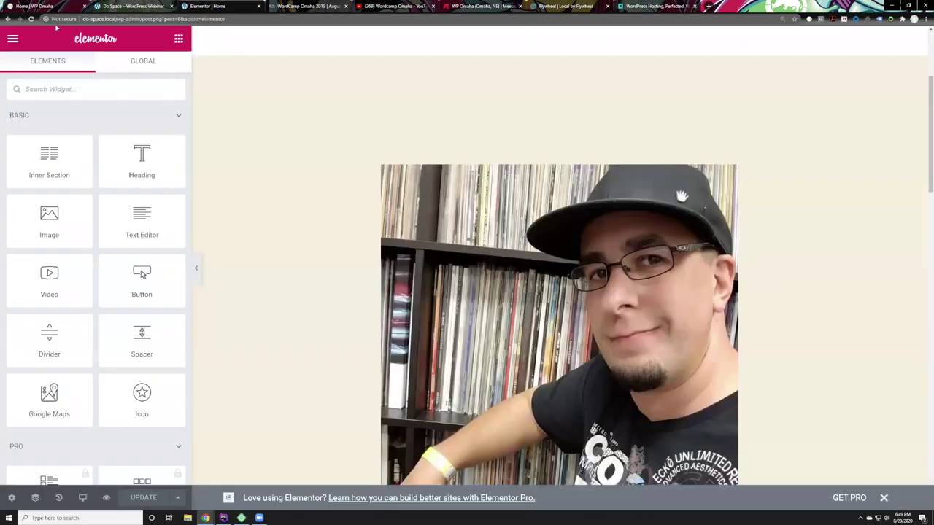
Leave the Elementor editor and deactivate the Elementor plugin from the installed plugins, skipping the feedback form
{"action": "left_click", "coordinate": [8, 19]}
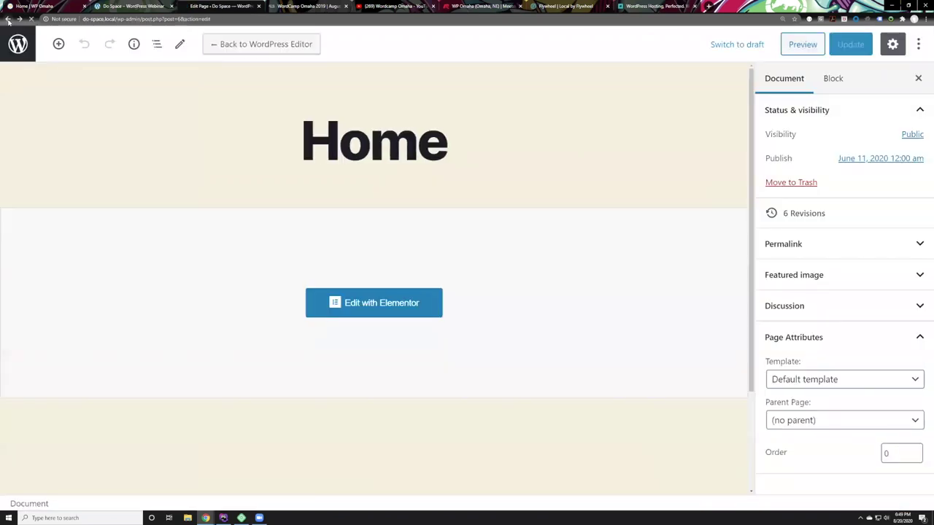
{"action": "left_click", "coordinate": [8, 20]}
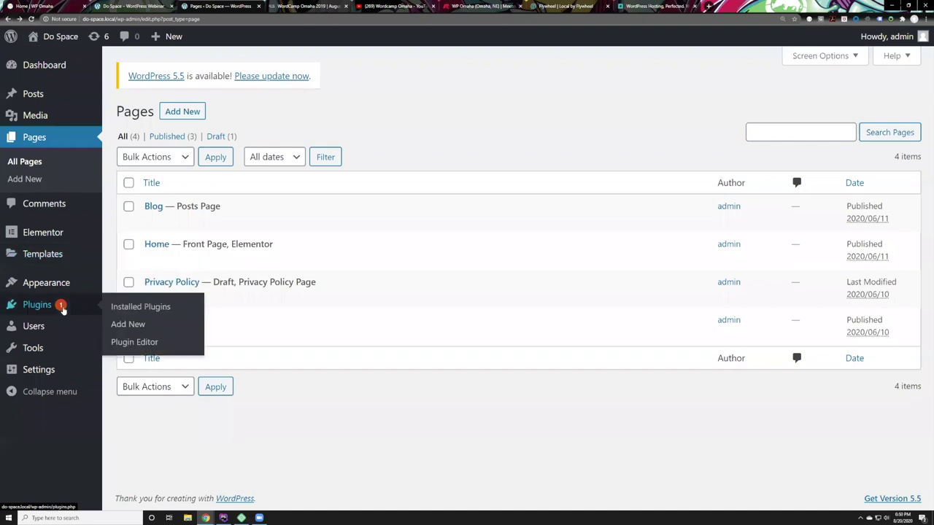
{"action": "left_click", "coordinate": [68, 309]}
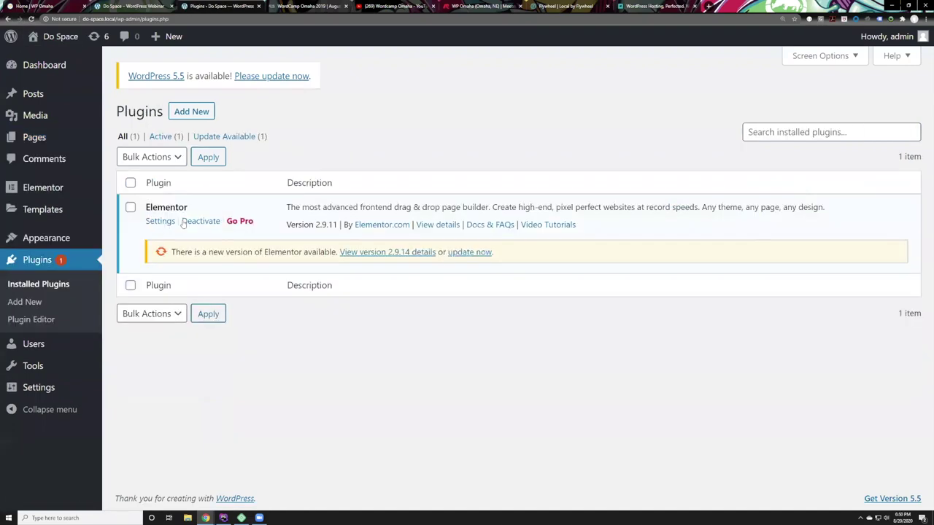
{"action": "left_click", "coordinate": [199, 221]}
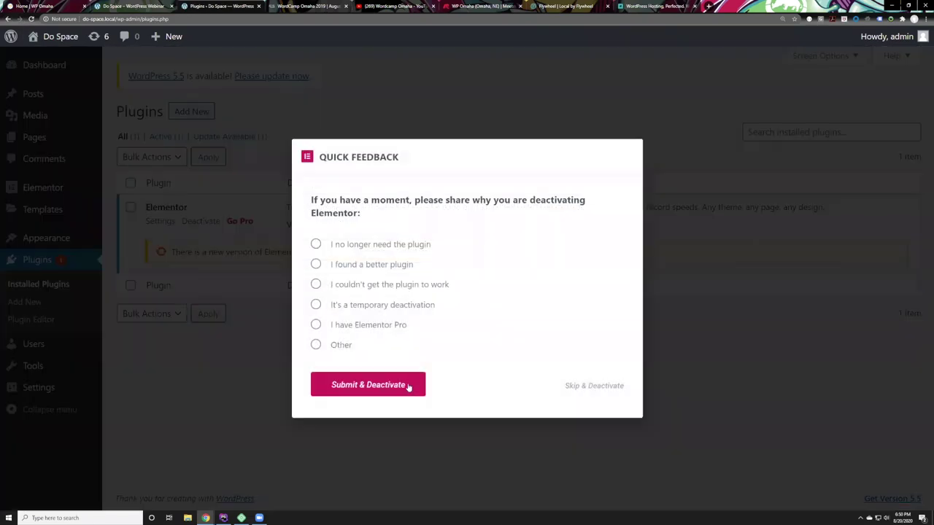
{"action": "left_click", "coordinate": [332, 348]}
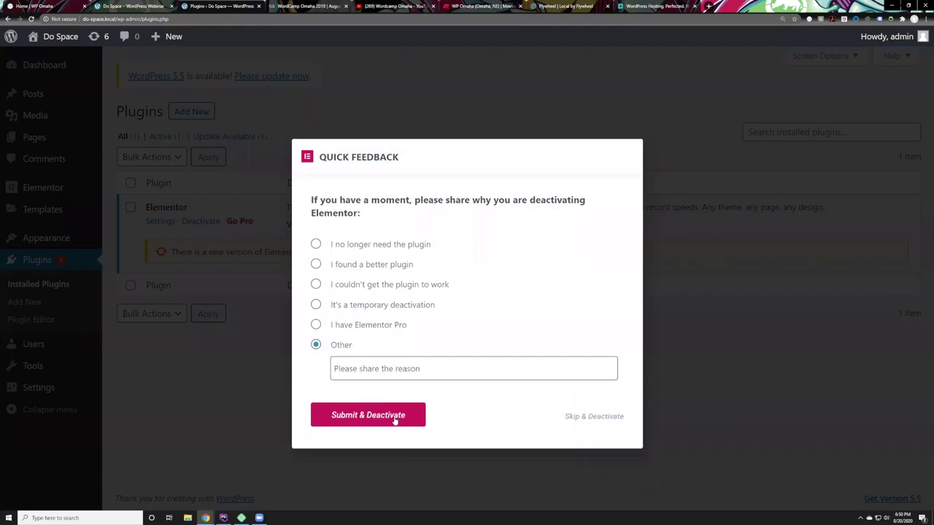
{"action": "left_click", "coordinate": [592, 418]}
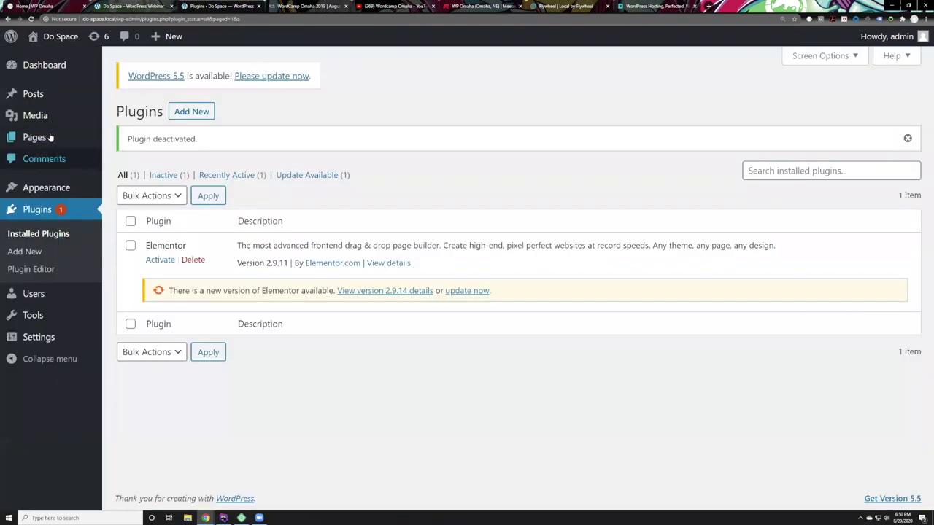
Open the Home page from the list of pages in the standard WordPress editor and look through its content
{"action": "left_click", "coordinate": [35, 137]}
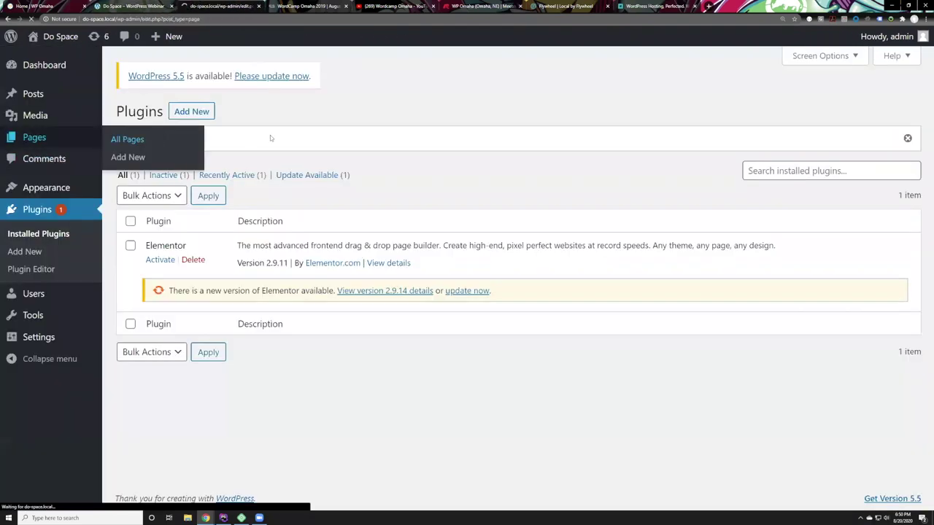
{"action": "left_click", "coordinate": [156, 244]}
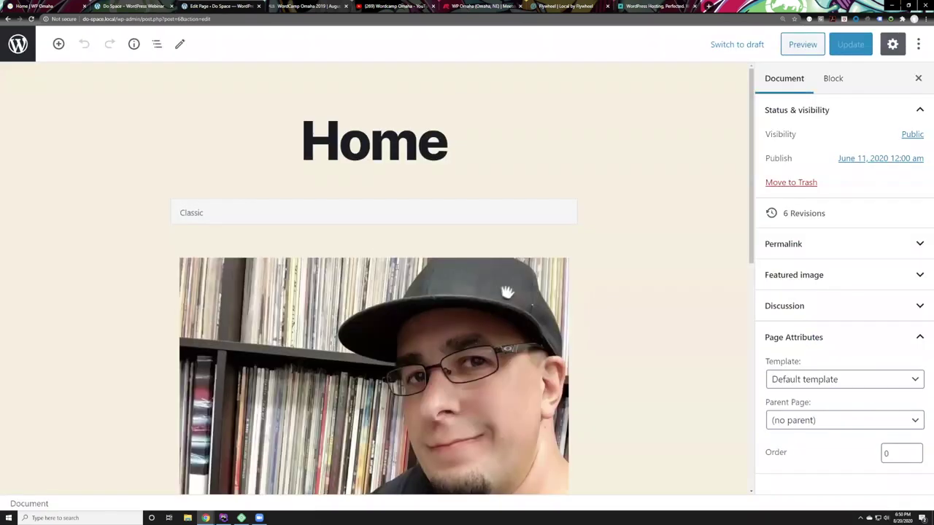
{"action": "scroll", "coordinate": [507, 234], "scroll_direction": "down", "scroll_amount": 7}
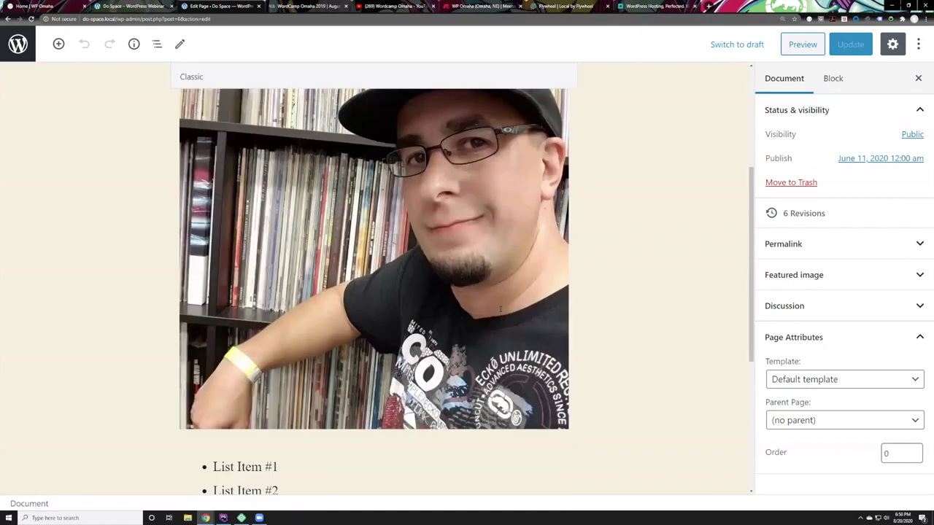
{"action": "scroll", "coordinate": [501, 307], "scroll_direction": "up", "scroll_amount": 6}
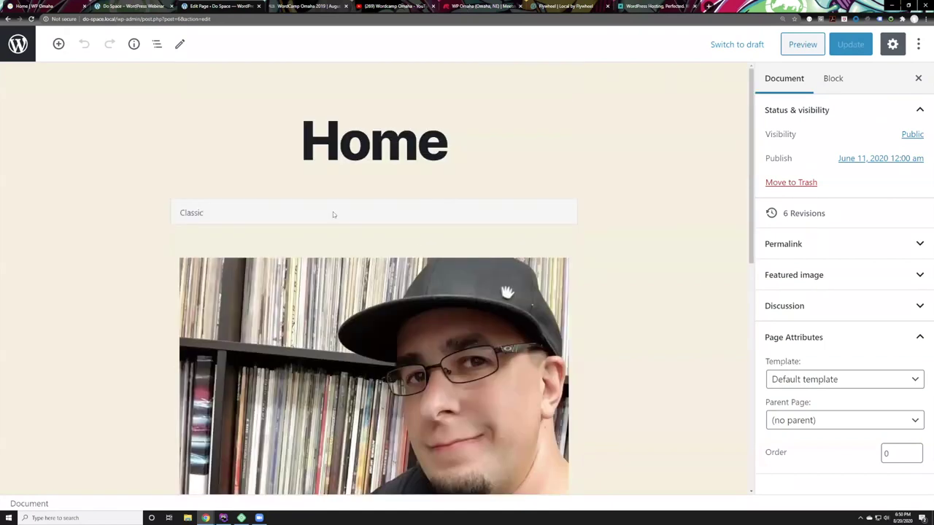
Highlight the Home page's title and examine the image and bulleted list in the Classic block below it
{"action": "left_click_drag", "start_coordinate": [272, 162], "coordinate": [494, 151]}
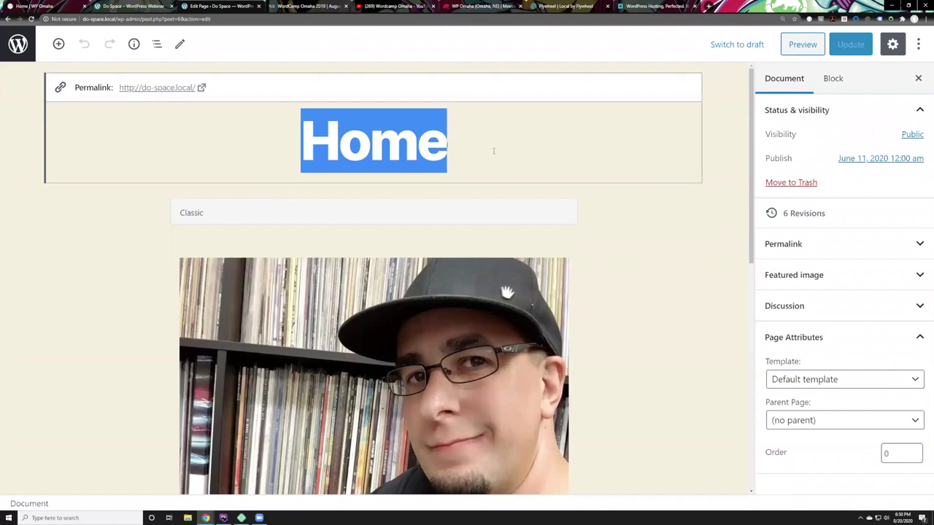
{"action": "left_click", "coordinate": [618, 312]}
{"action": "scroll", "coordinate": [387, 191], "scroll_direction": "down", "scroll_amount": 4}
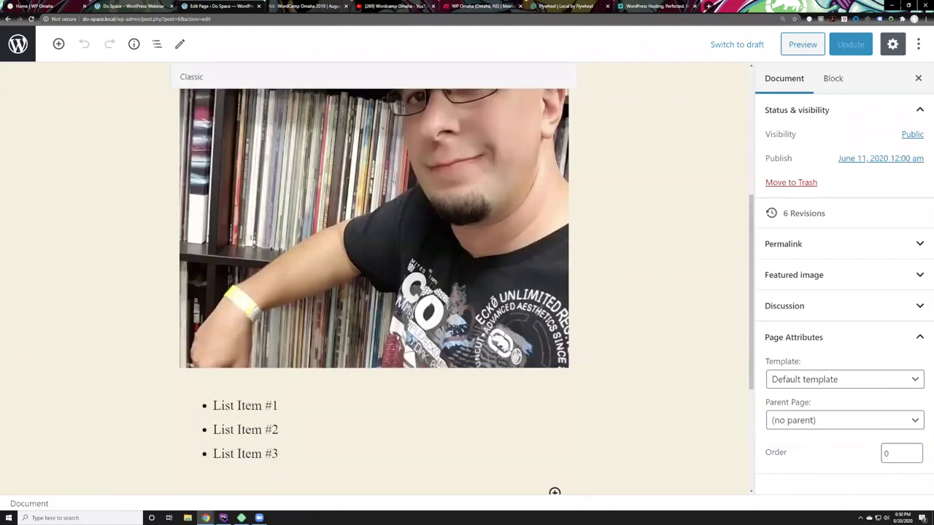
{"action": "scroll", "coordinate": [277, 142], "scroll_direction": "up", "scroll_amount": 4}
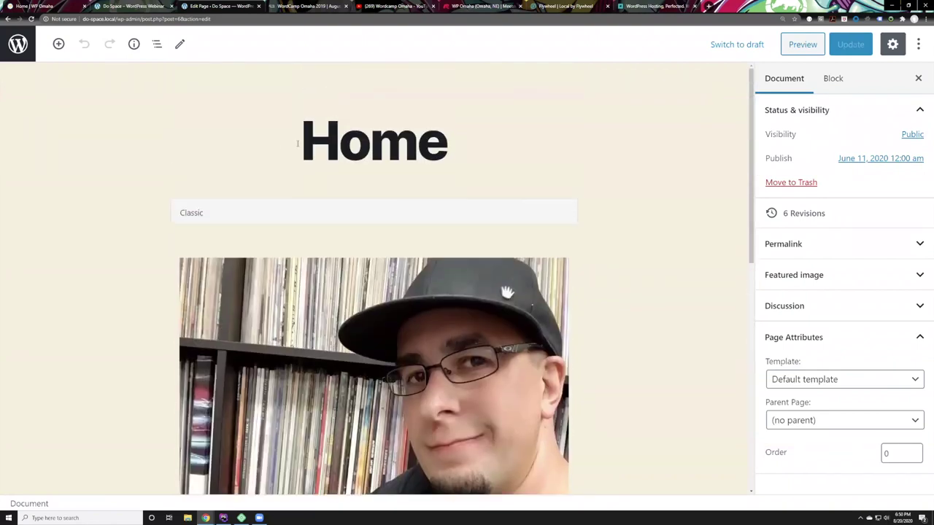
{"action": "left_click_drag", "start_coordinate": [292, 142], "coordinate": [442, 140]}
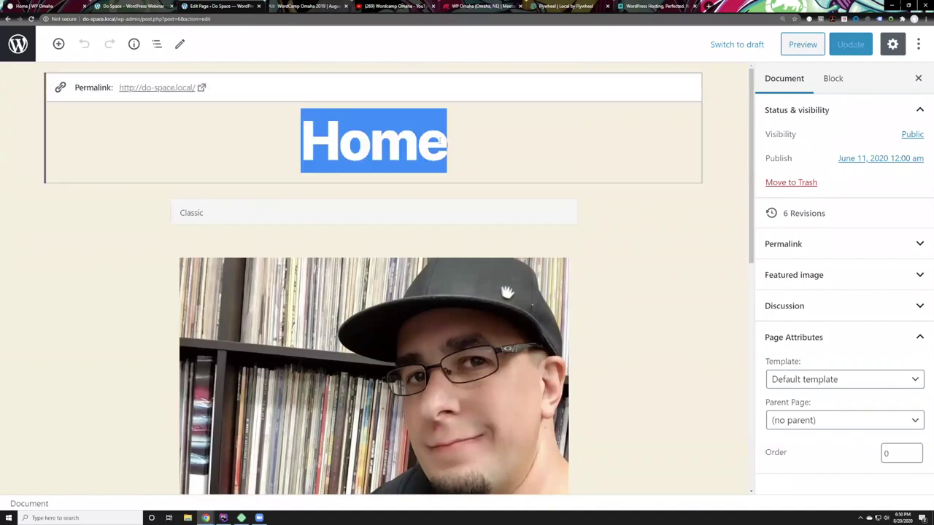
{"action": "scroll", "coordinate": [507, 292], "scroll_direction": "down", "scroll_amount": 8}
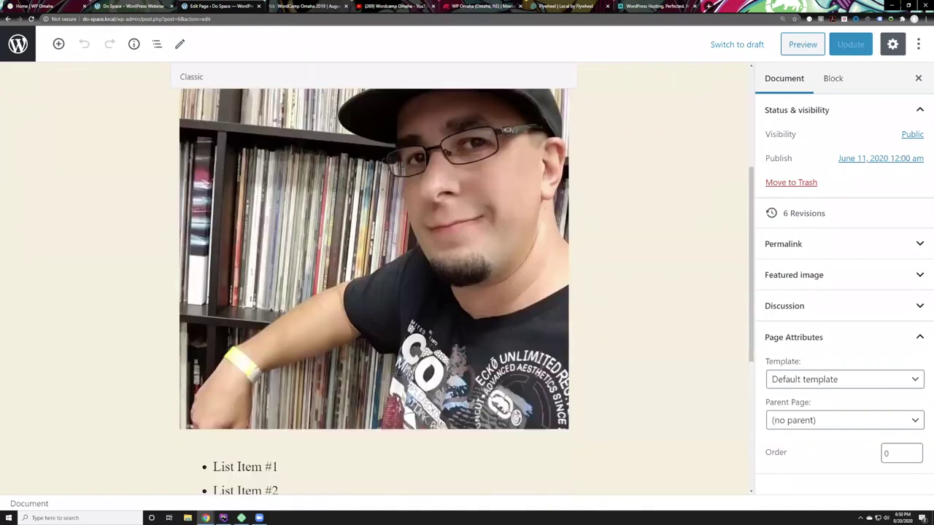
{"action": "scroll", "coordinate": [357, 228], "scroll_direction": "up", "scroll_amount": 1}
{"action": "scroll", "coordinate": [357, 229], "scroll_direction": "up", "scroll_amount": 5}
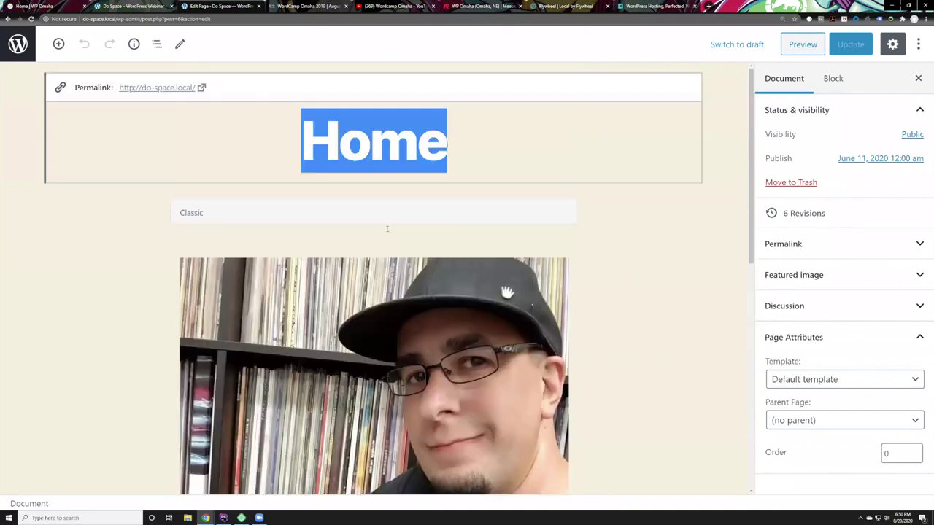
Select the image in the Classic block and compare the block's plain list with the icon list on the live front page
{"action": "left_click", "coordinate": [210, 312]}
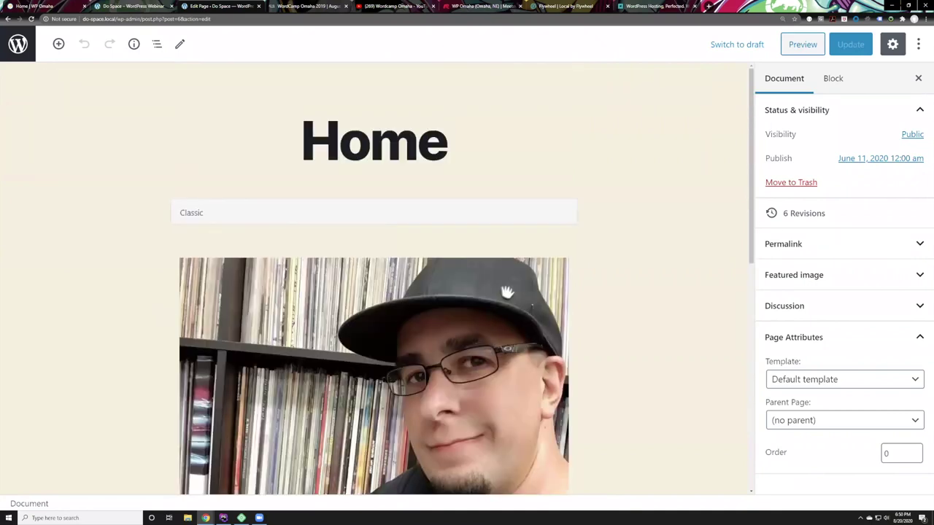
{"action": "scroll", "coordinate": [365, 292], "scroll_direction": "down", "scroll_amount": 2}
{"action": "scroll", "coordinate": [507, 121], "scroll_direction": "down", "scroll_amount": 4}
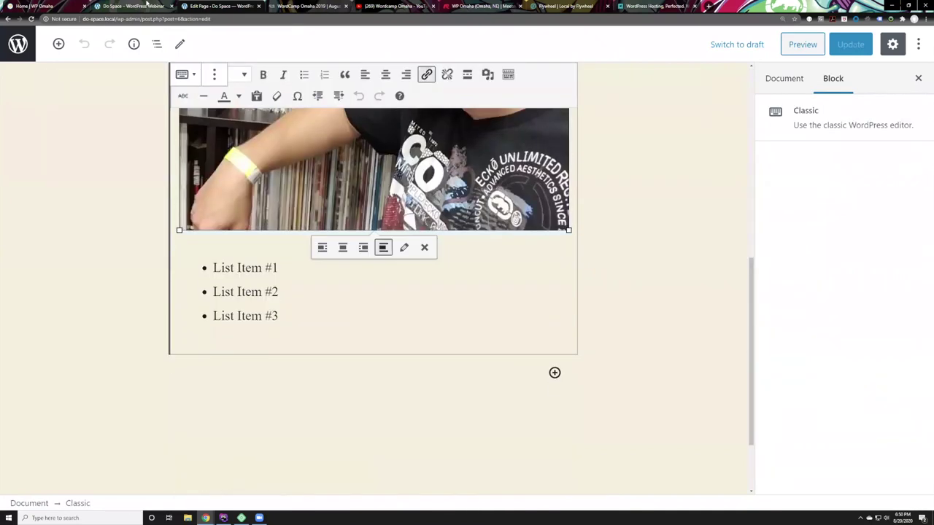
{"action": "key", "text": "ctrl+Page_Up"}
{"action": "scroll", "coordinate": [467, 262], "scroll_direction": "down", "scroll_amount": 10}
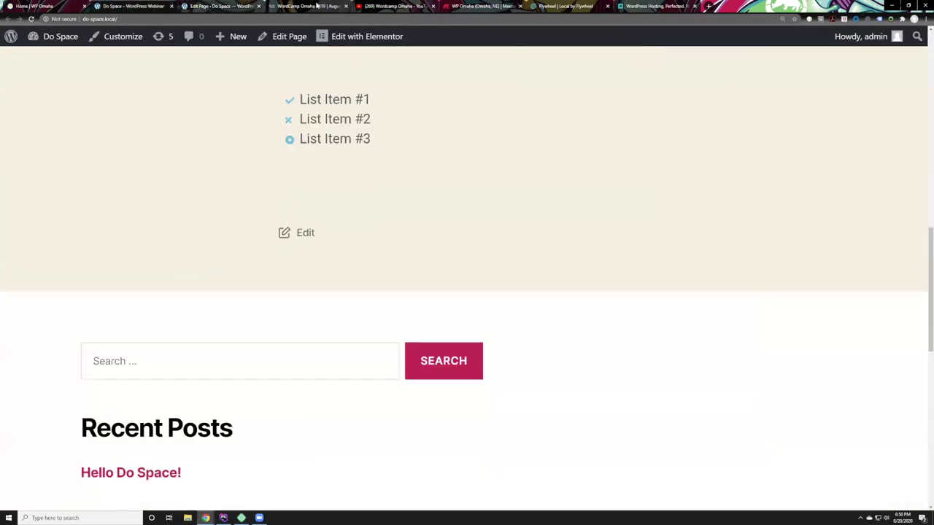
{"action": "left_click", "coordinate": [223, 6]}
{"action": "scroll", "coordinate": [90, 293], "scroll_direction": "up", "scroll_amount": 5}
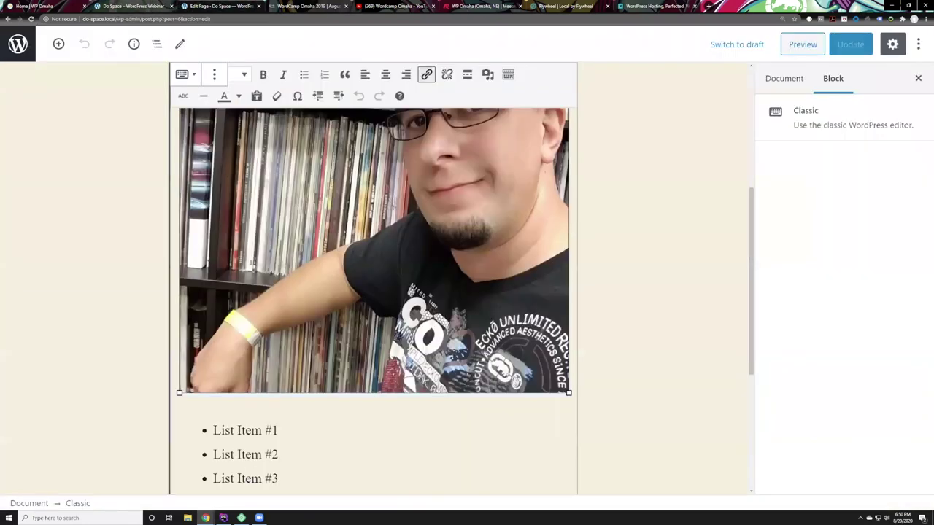
Deselect the Classic block and compare the Home page editor with the live front page and the WP Omaha website
{"action": "left_click", "coordinate": [90, 293]}
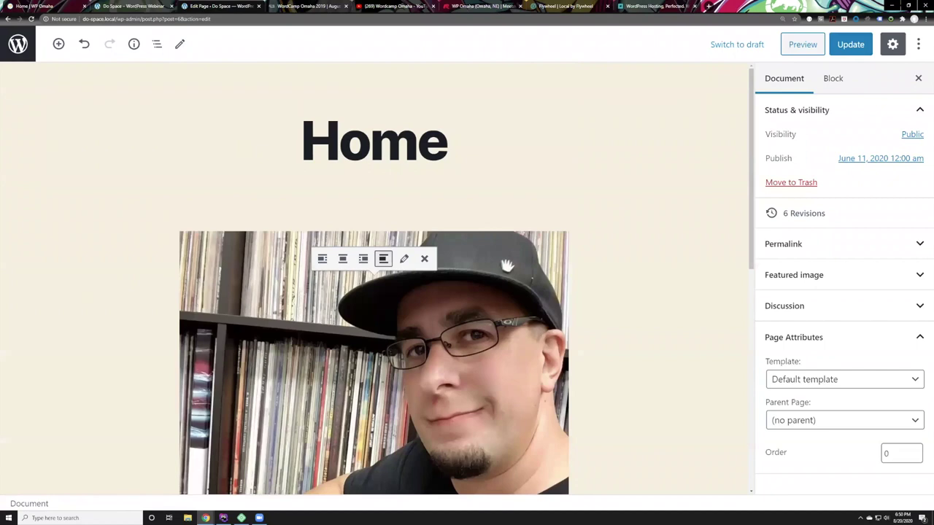
{"action": "left_click", "coordinate": [137, 6]}
{"action": "scroll", "coordinate": [348, 241], "scroll_direction": "up", "scroll_amount": 7}
{"action": "left_click", "coordinate": [25, 5]}
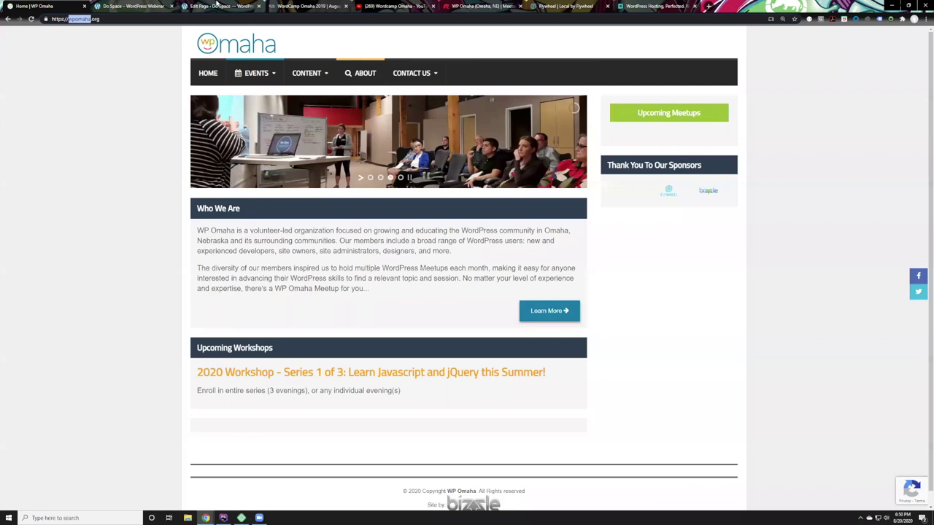
{"action": "left_click", "coordinate": [217, 5]}
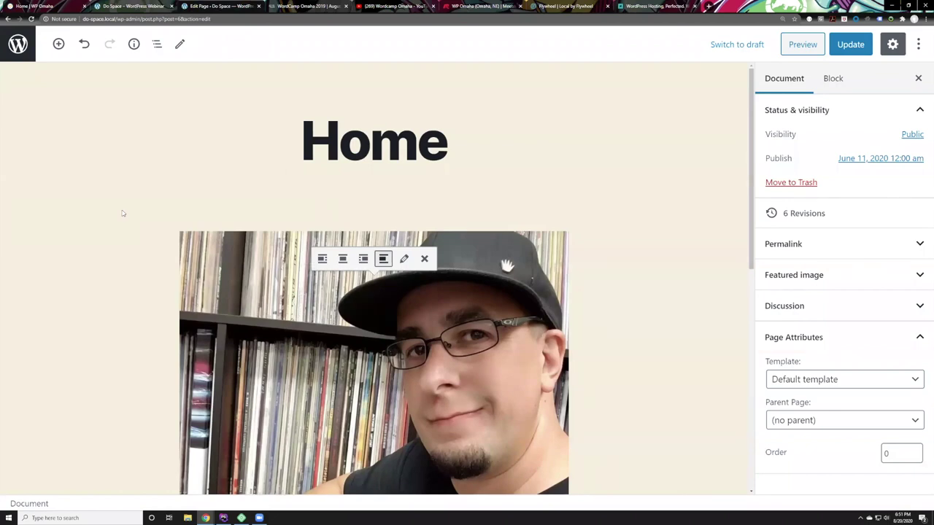
{"action": "left_click", "coordinate": [49, 5]}
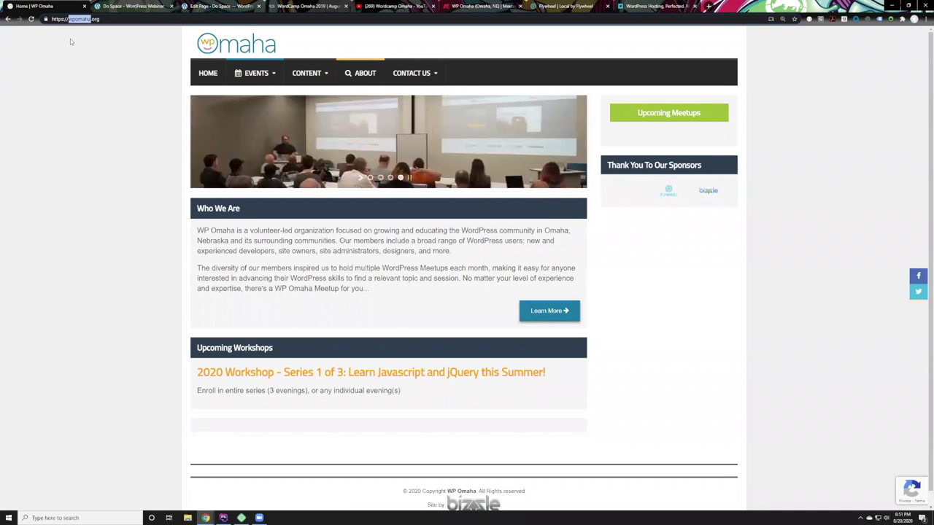
Open wordpress.com in a new tab, highlight its domain name and trim the displayed address to the domain alone
{"action": "left_click", "coordinate": [707, 5]}
{"action": "type", "text": "wordpress.com"}
{"action": "key", "text": "Return"}
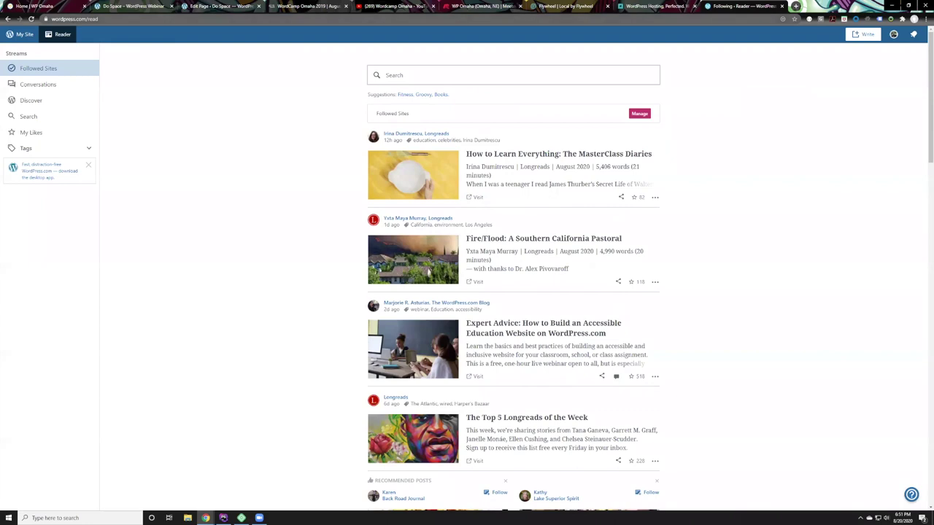
{"action": "double_click", "coordinate": [70, 19]}
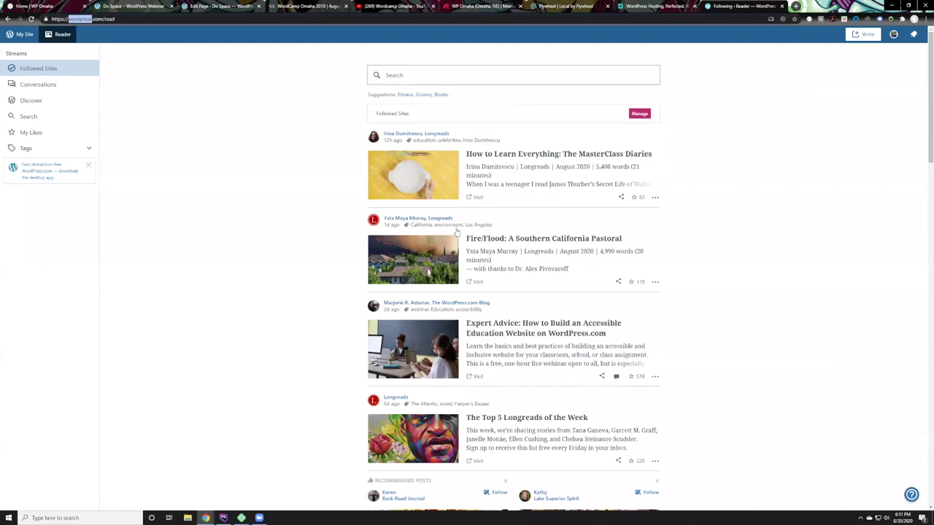
{"action": "left_click", "coordinate": [91, 19]}
{"action": "double_click", "coordinate": [108, 19]}
{"action": "key", "text": "BackSpace"}
Revisit the WP Omaha site, the Home page editor and the live front page, and return to WordPress.com
{"action": "key", "text": "ctrl+1"}
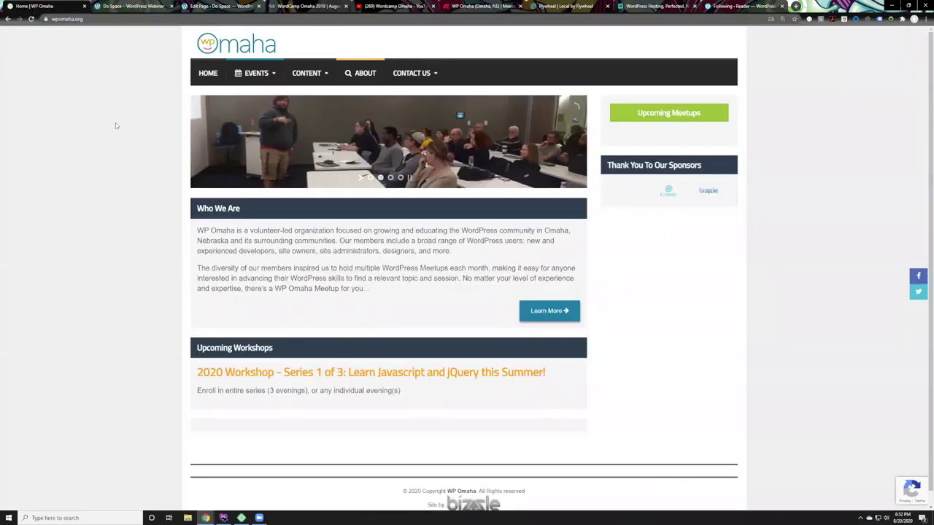
{"action": "left_click", "coordinate": [222, 5]}
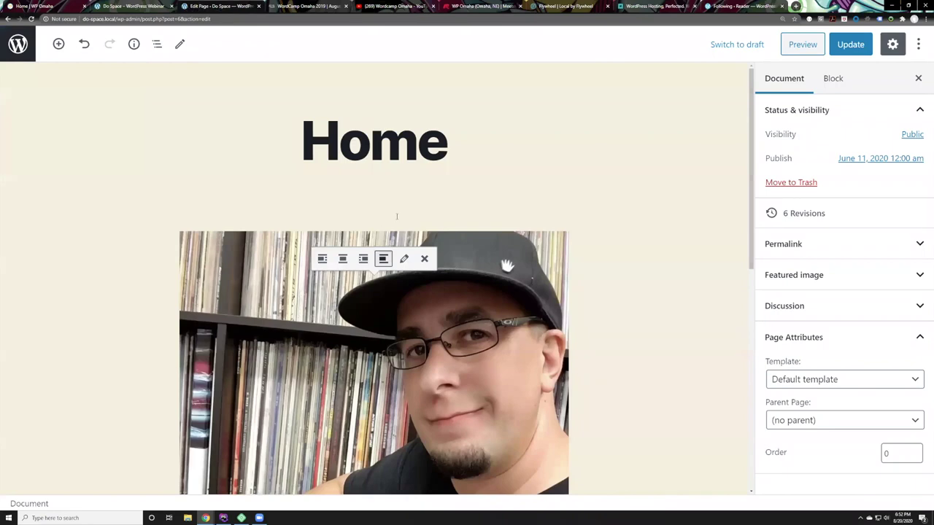
{"action": "left_click", "coordinate": [122, 5]}
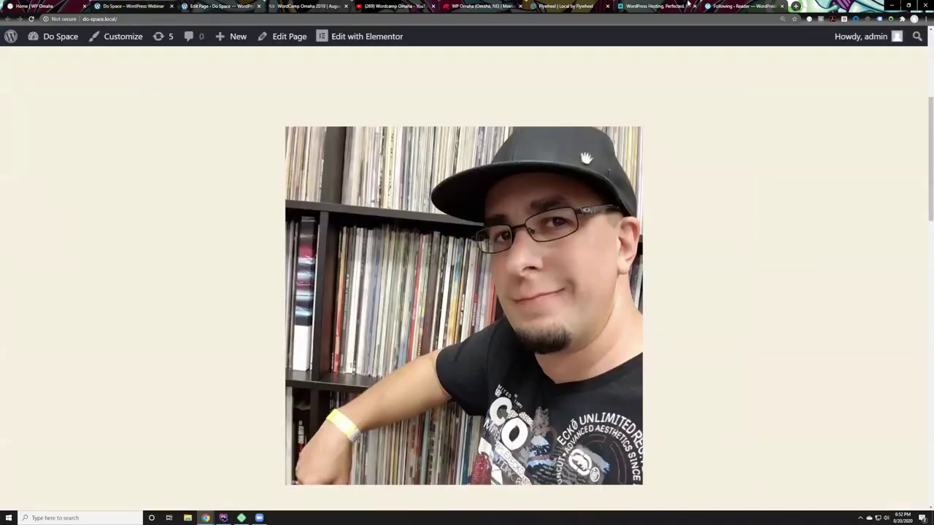
{"action": "left_click", "coordinate": [217, 5]}
{"action": "left_click", "coordinate": [730, 6]}
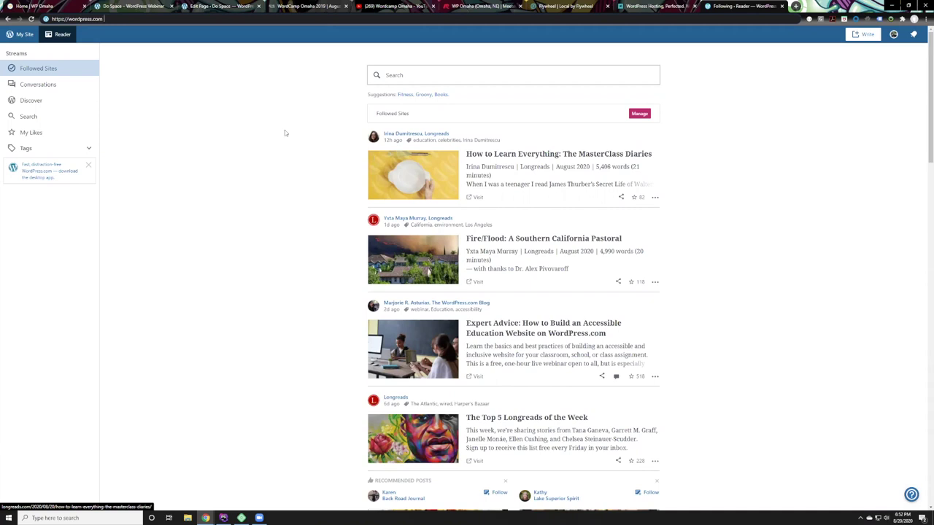
Highlight the full wordpress.com address and look over the followed sites feed
{"action": "double_click", "coordinate": [88, 20]}
{"action": "triple_click", "coordinate": [97, 20]}
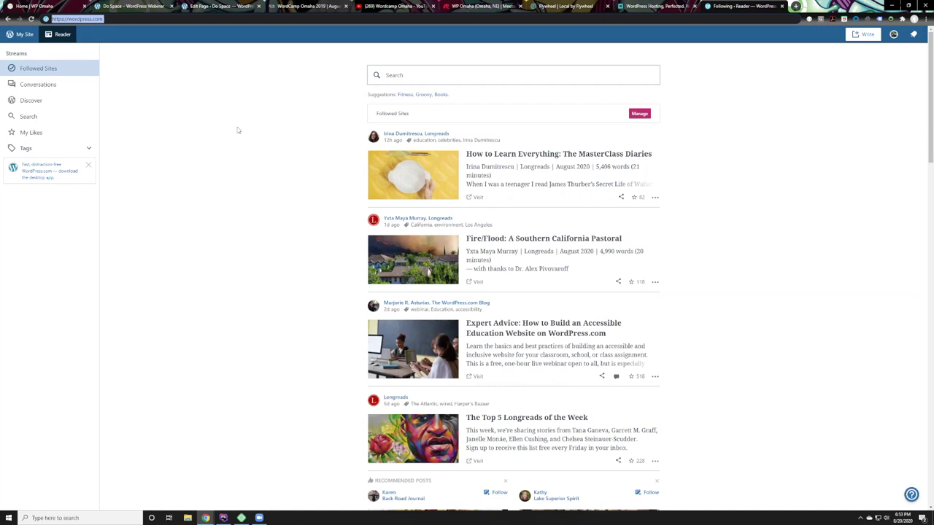
{"action": "scroll", "coordinate": [365, 190], "scroll_direction": "down", "scroll_amount": 3}
{"action": "scroll", "coordinate": [428, 200], "scroll_direction": "up", "scroll_amount": 2}
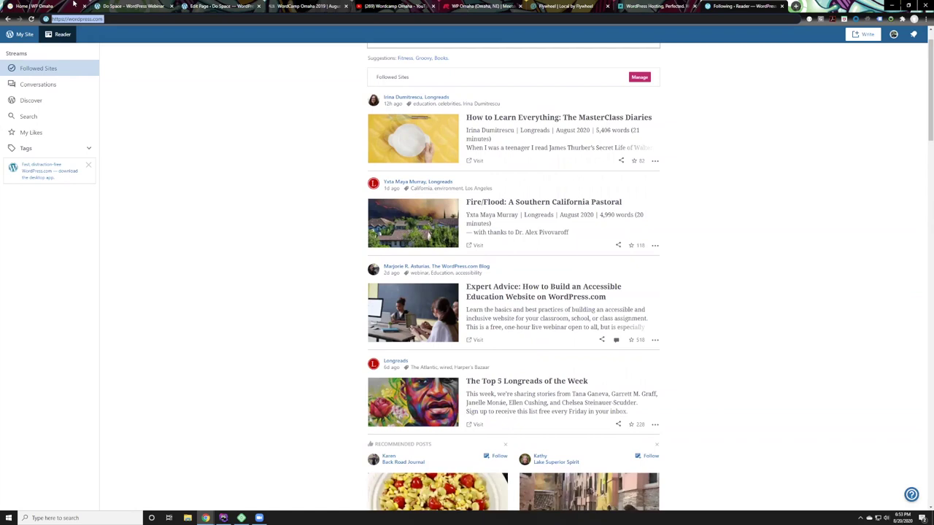
Check the WP Omaha and WordPress.com tabs and open wordpress.org in a new tab
{"action": "left_click", "coordinate": [73, 4]}
{"action": "left_click", "coordinate": [752, 10]}
{"action": "left_click", "coordinate": [795, 6]}
{"action": "type", "text": "wordp"}
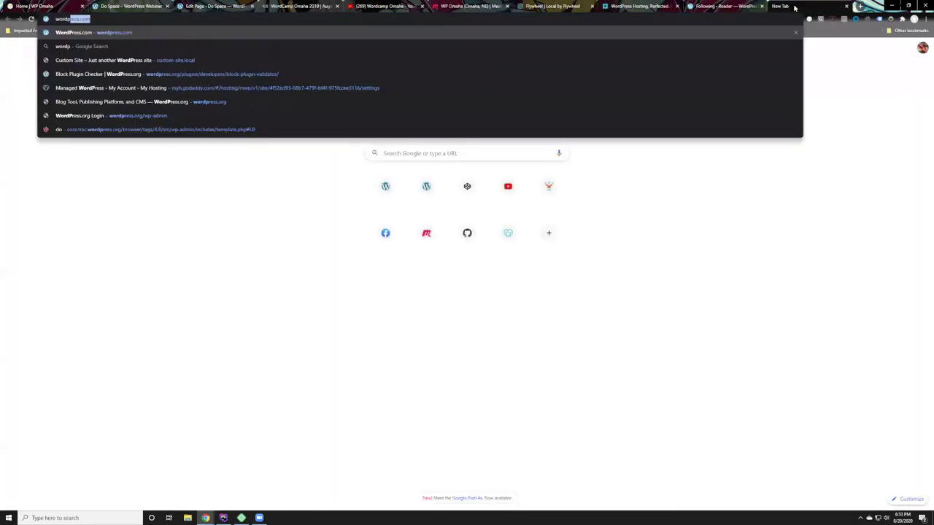
{"action": "type", "text": "ress.org"}
{"action": "key", "text": "Return"}
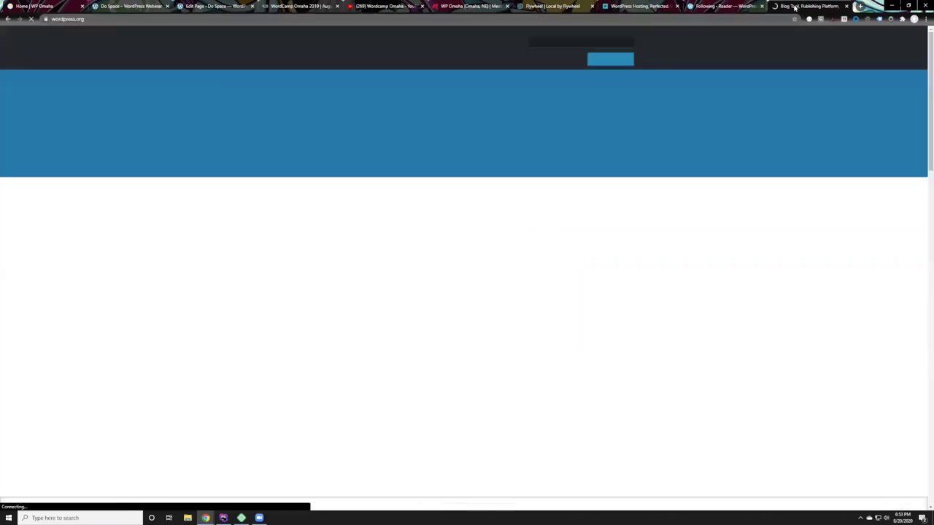
Compare WordPress.com with WordPress.org and look through the WordPress.org home page, including its showcased sites and Powerful Features section
{"action": "left_click", "coordinate": [724, 6]}
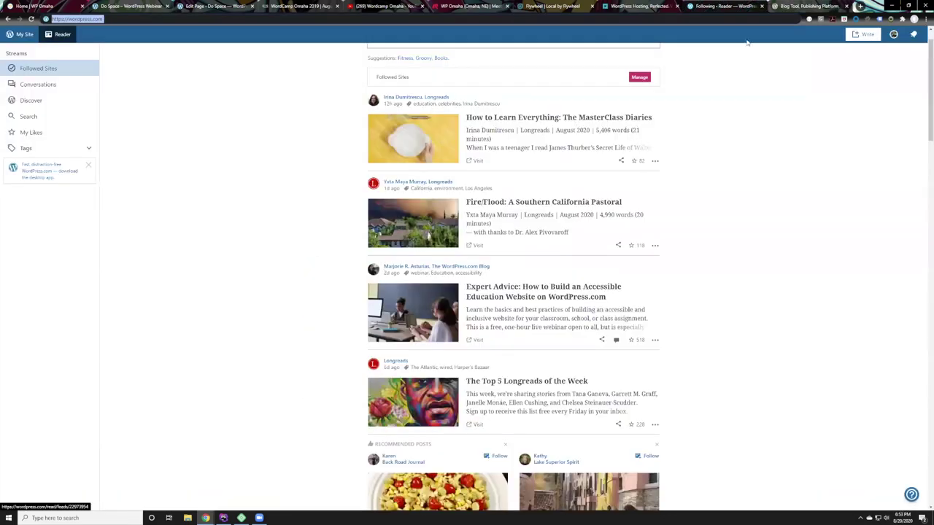
{"action": "left_click", "coordinate": [800, 6]}
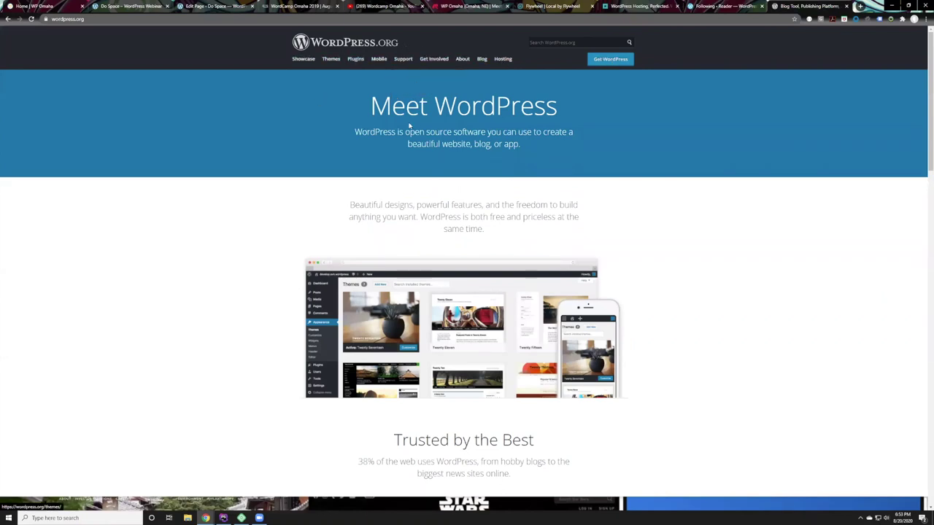
{"action": "scroll", "coordinate": [429, 148], "scroll_direction": "down", "scroll_amount": 2}
{"action": "scroll", "coordinate": [429, 165], "scroll_direction": "down", "scroll_amount": 9}
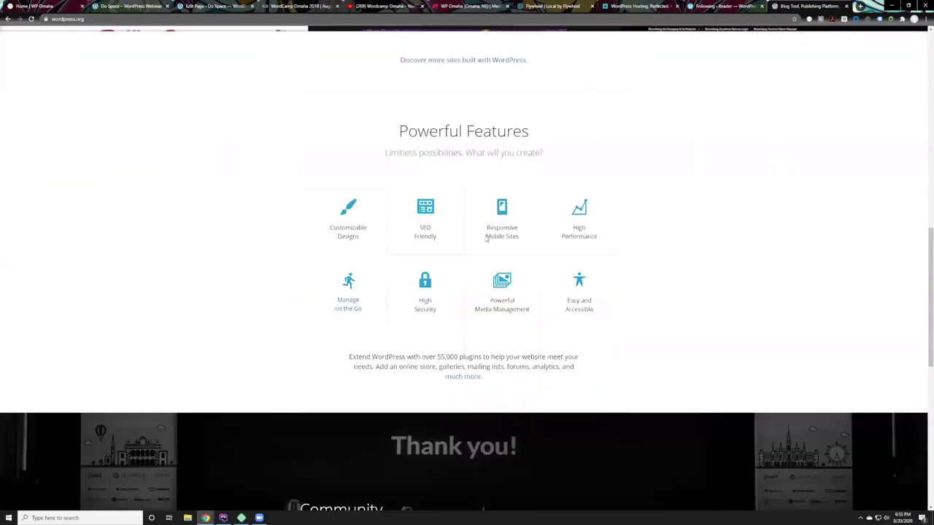
{"action": "scroll", "coordinate": [488, 235], "scroll_direction": "up", "scroll_amount": 3}
{"action": "scroll", "coordinate": [487, 235], "scroll_direction": "up", "scroll_amount": 3}
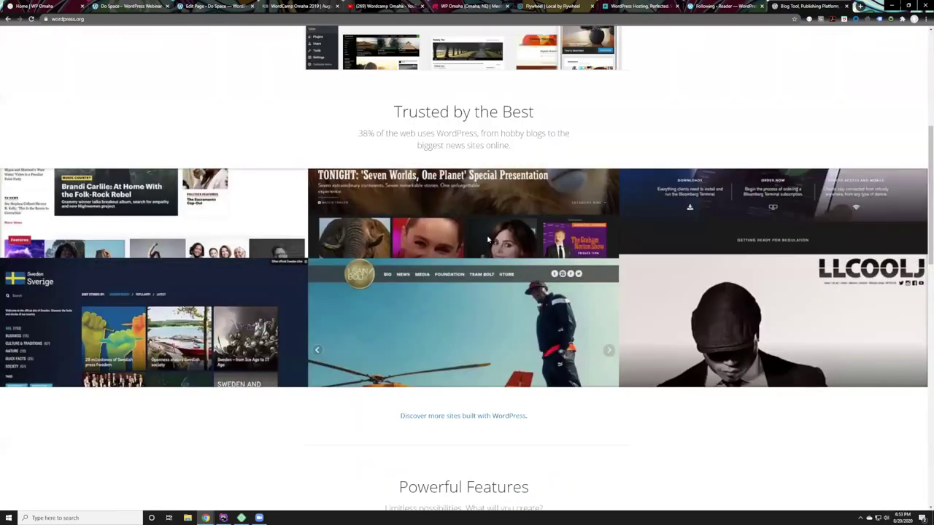
{"action": "scroll", "coordinate": [488, 238], "scroll_direction": "up", "scroll_amount": 4}
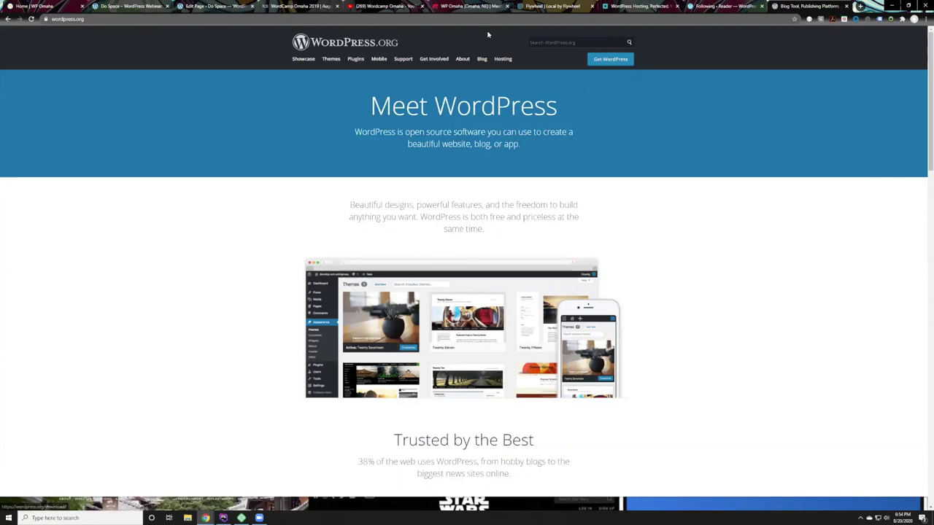
Search the web for "wix" in a new tab and open the Wix website from the results
{"action": "key", "text": "ctrl+shift+Tab"}
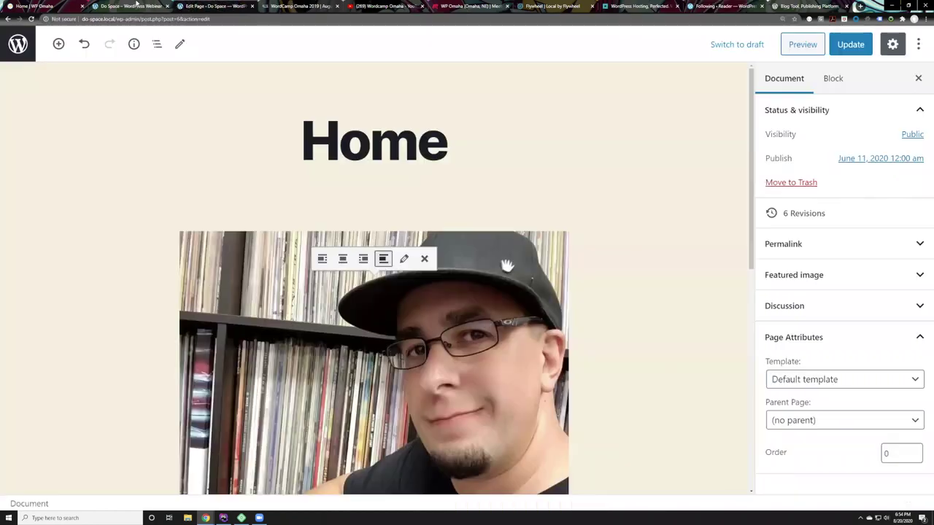
{"action": "left_click", "coordinate": [217, 6]}
{"action": "left_click", "coordinate": [860, 5]}
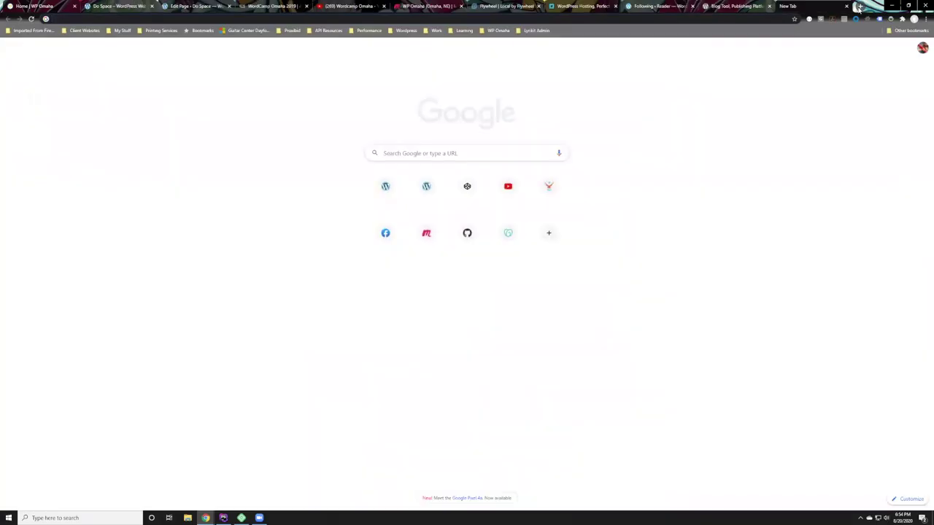
{"action": "type", "text": "wisx"}
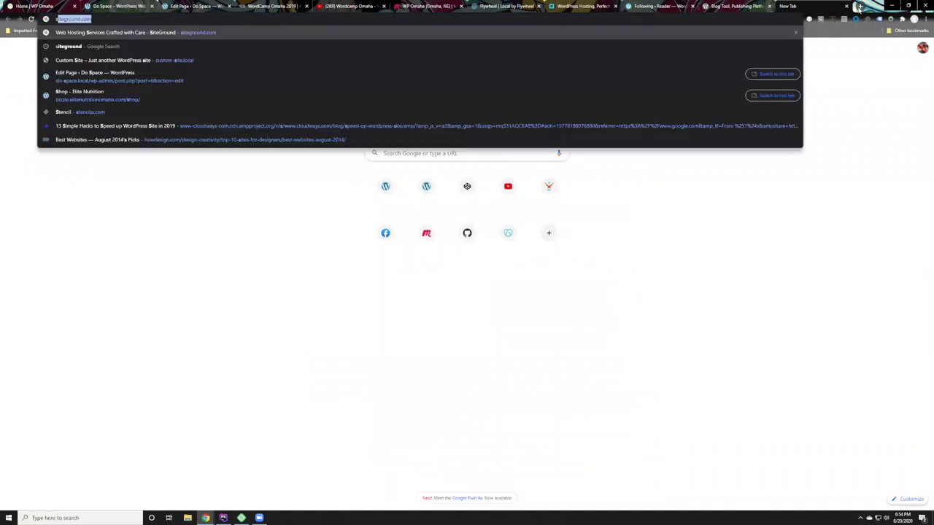
{"action": "key", "text": "BackSpace"}
{"action": "key", "text": "BackSpace"}
{"action": "type", "text": "x"}
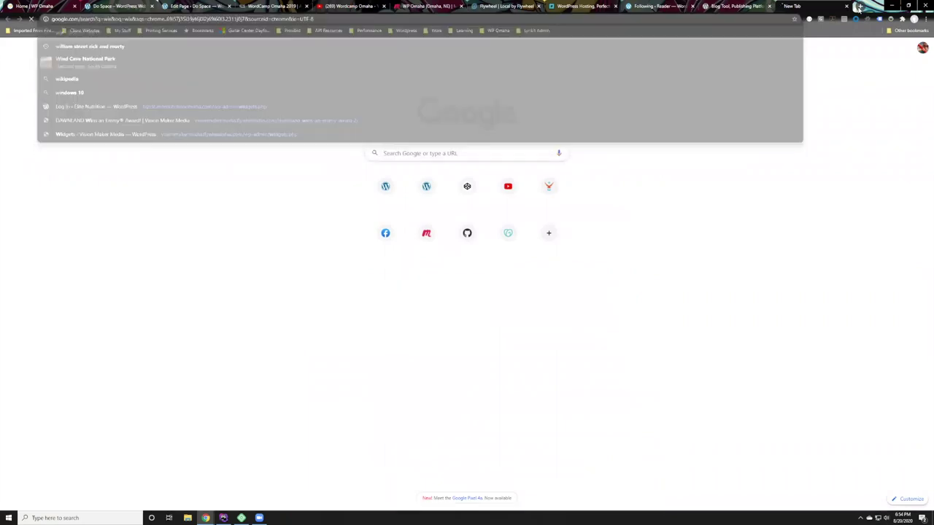
{"action": "key", "text": "Return"}
{"action": "left_click", "coordinate": [127, 130]}
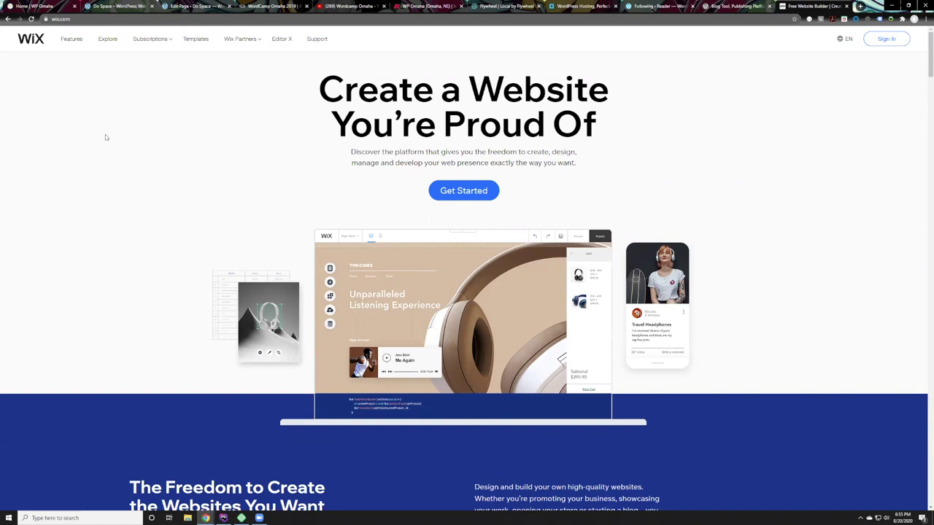
Compare the Wix home page with the live Do Space front page and the WP Omaha website
{"action": "left_click", "coordinate": [114, 6]}
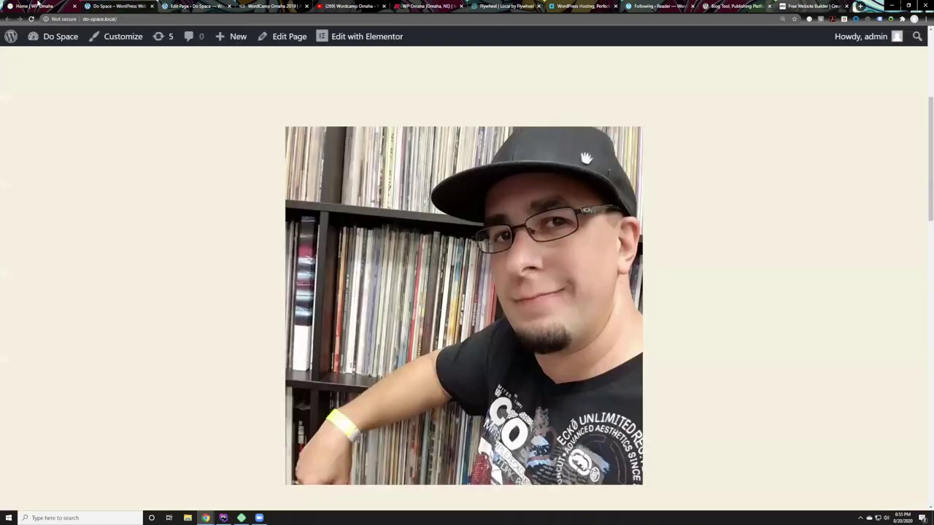
{"action": "left_click", "coordinate": [39, 5]}
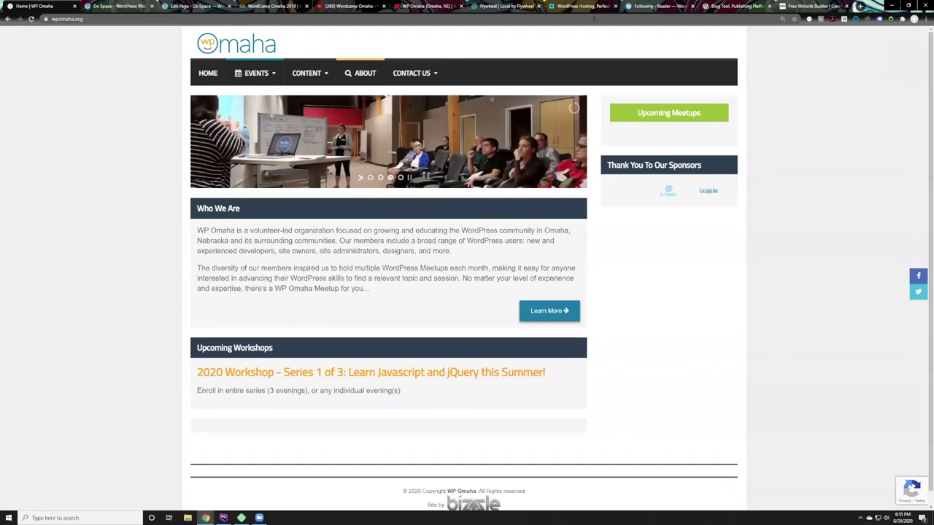
{"action": "key", "text": "ctrl+shift+Tab"}
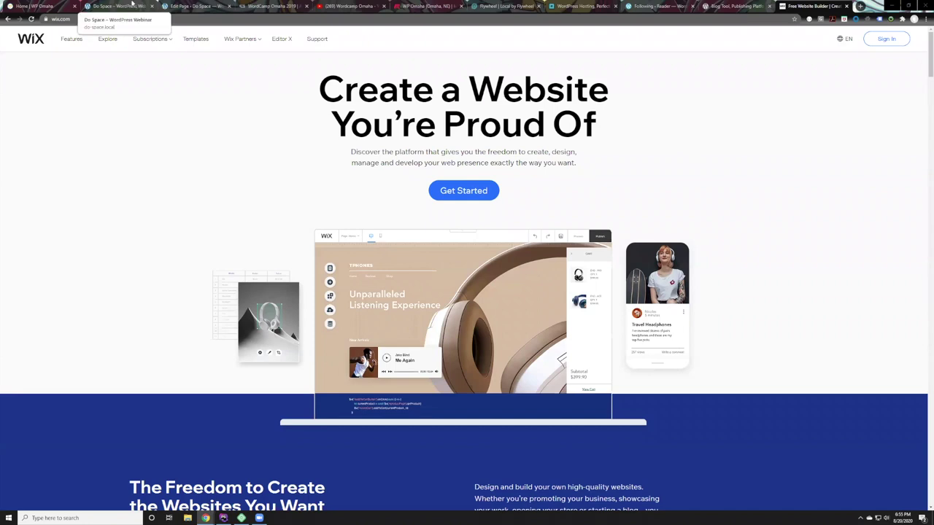
{"action": "mouse_move", "coordinate": [241, 38]}
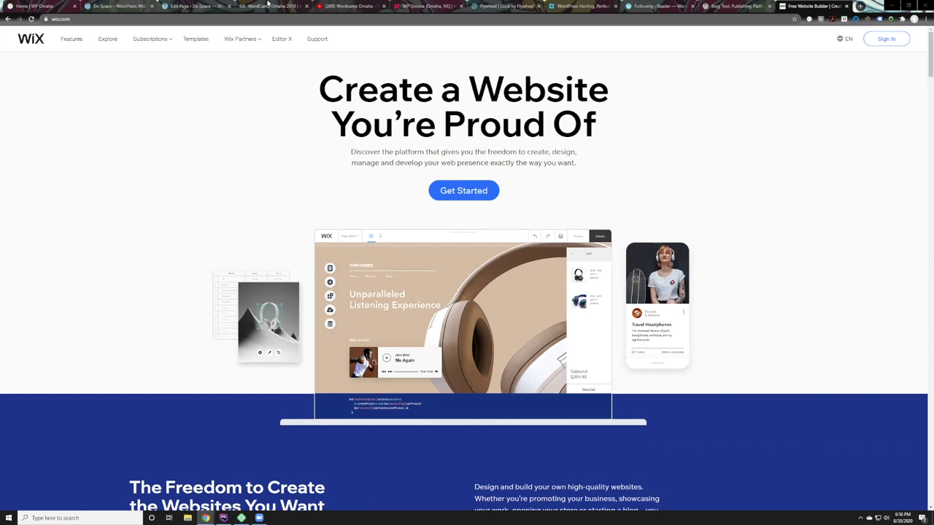
{"action": "left_click", "coordinate": [124, 6]}
Review the Home page's image and list in the editor and view the live front page for comparison
{"action": "left_click", "coordinate": [170, 5]}
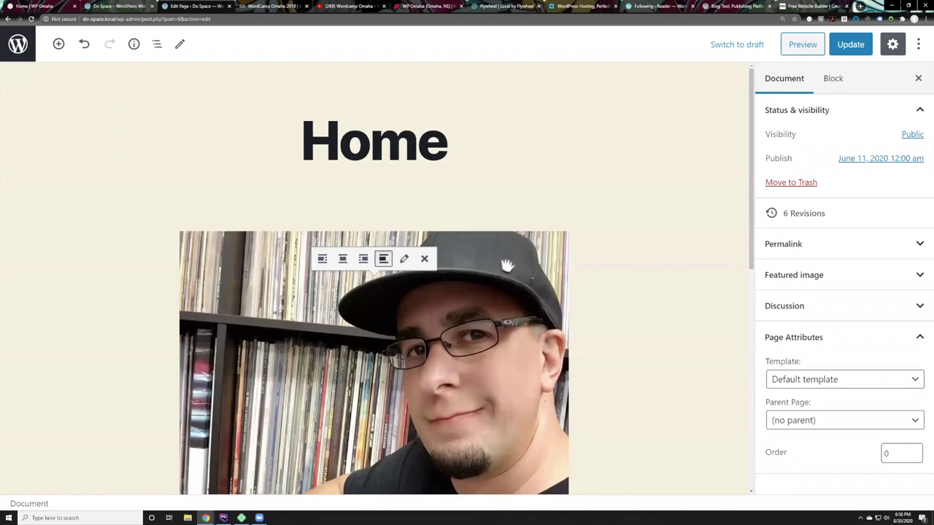
{"action": "scroll", "coordinate": [581, 340], "scroll_direction": "down", "scroll_amount": 3}
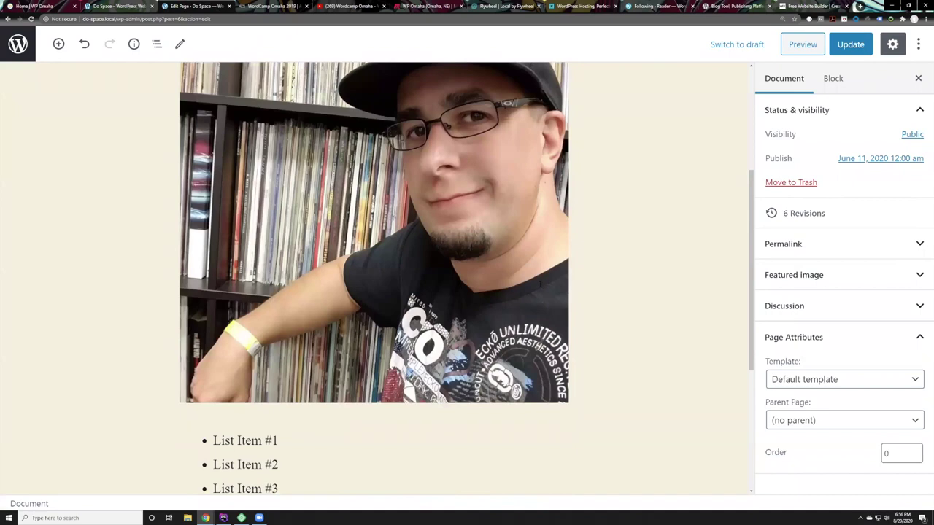
{"action": "scroll", "coordinate": [507, 265], "scroll_direction": "up", "scroll_amount": 3}
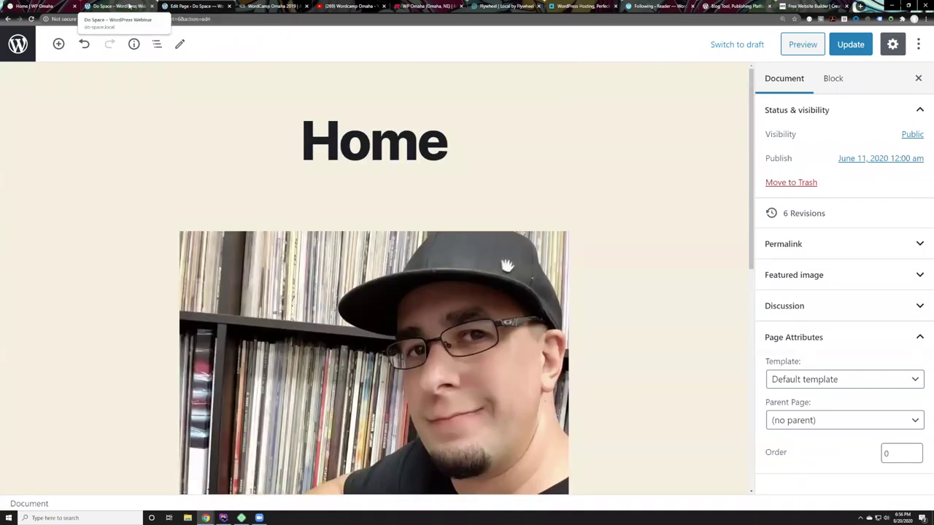
{"action": "left_click", "coordinate": [129, 5]}
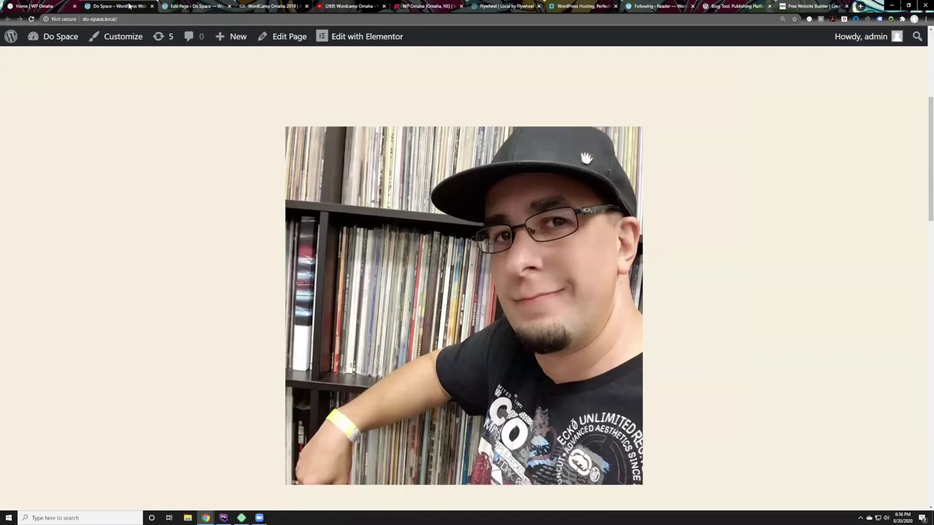
Return to the Home page editor, view the library of available content blocks and close it without inserting one
{"action": "left_click", "coordinate": [180, 6]}
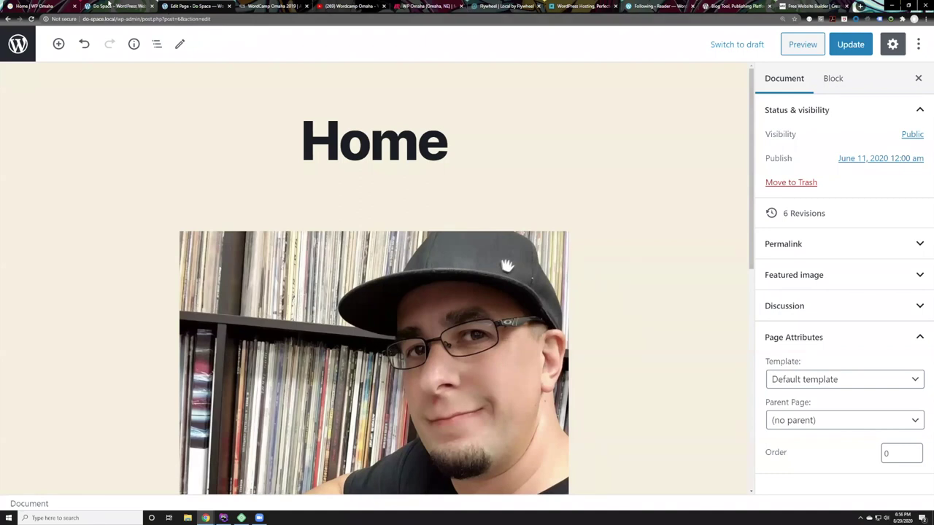
{"action": "left_click", "coordinate": [58, 45]}
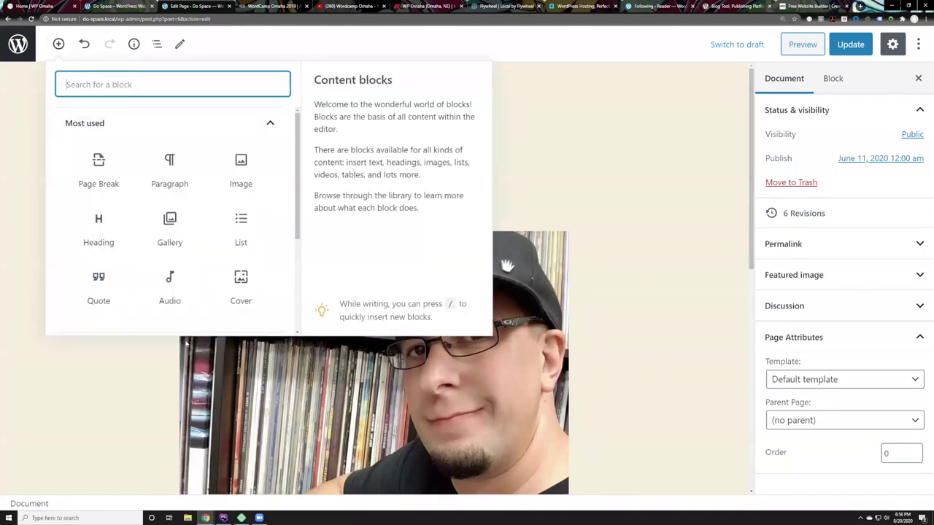
{"action": "left_click", "coordinate": [97, 359]}
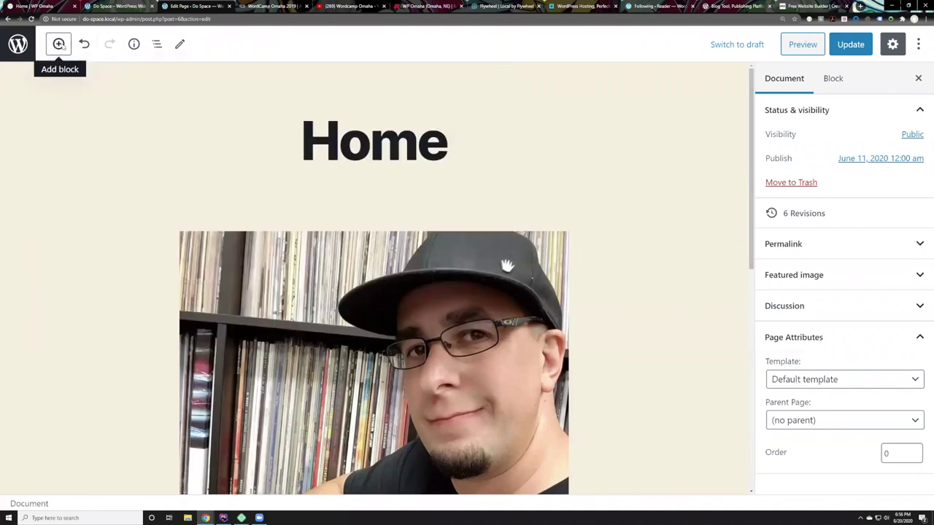
Examine the Home page's title, image and list in the editor, and view the block library without inserting anything
{"action": "scroll", "coordinate": [374, 277], "scroll_direction": "down", "scroll_amount": 3}
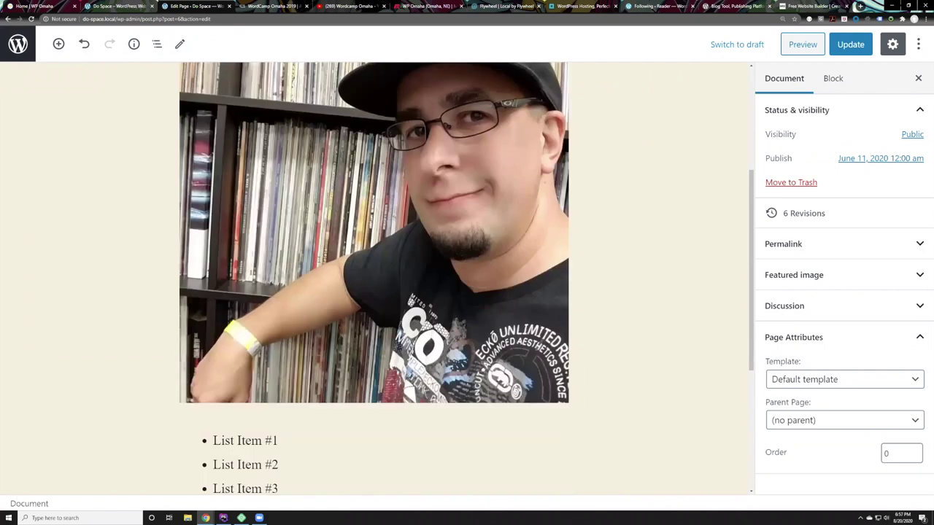
{"action": "scroll", "coordinate": [115, 230], "scroll_direction": "up", "scroll_amount": 3}
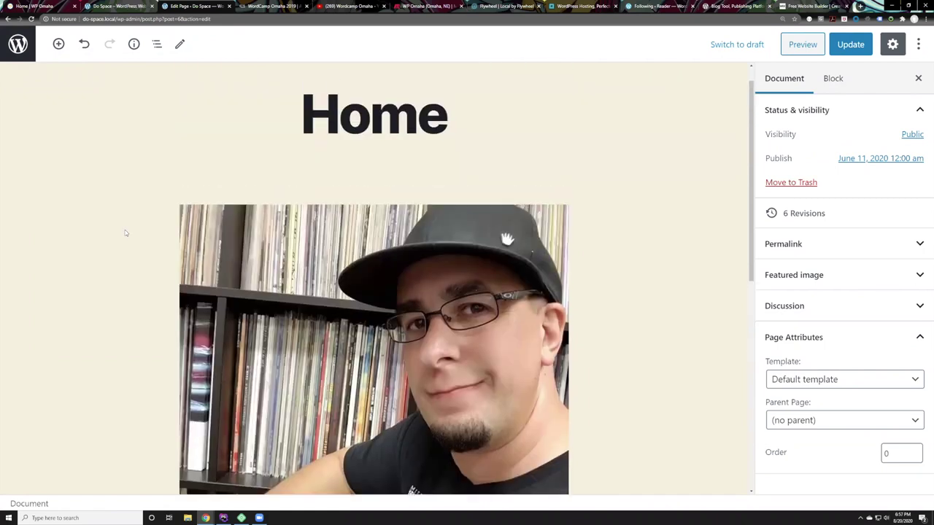
{"action": "left_click", "coordinate": [59, 44]}
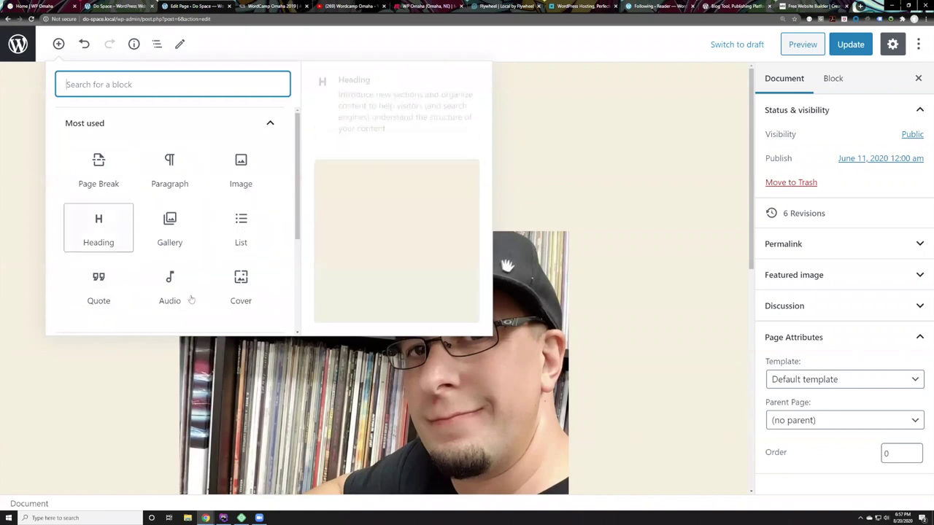
{"action": "left_click", "coordinate": [55, 48]}
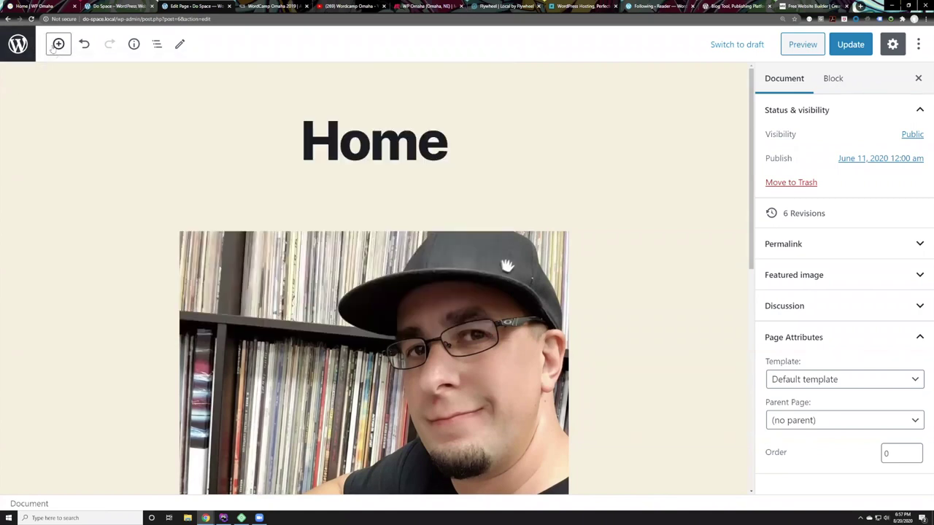
{"action": "scroll", "coordinate": [191, 186], "scroll_direction": "down", "scroll_amount": 5}
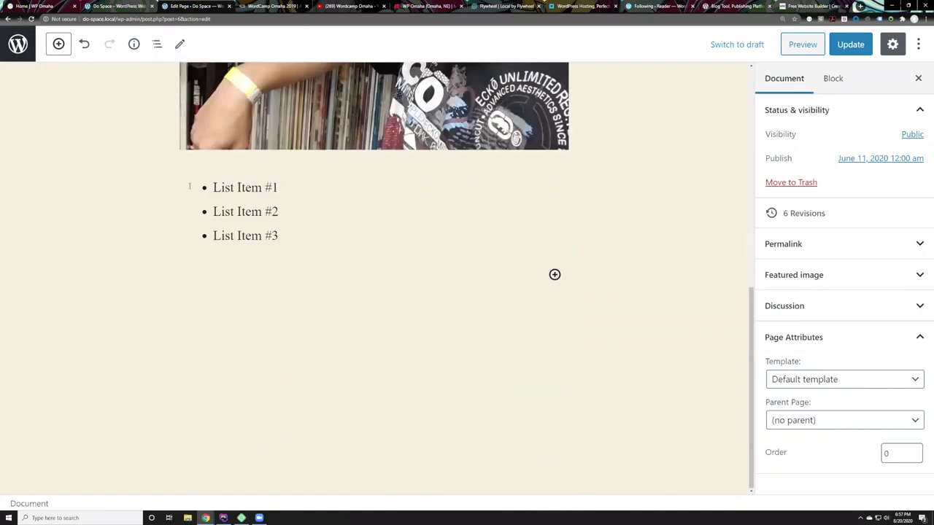
{"action": "scroll", "coordinate": [191, 186], "scroll_direction": "up", "scroll_amount": 5}
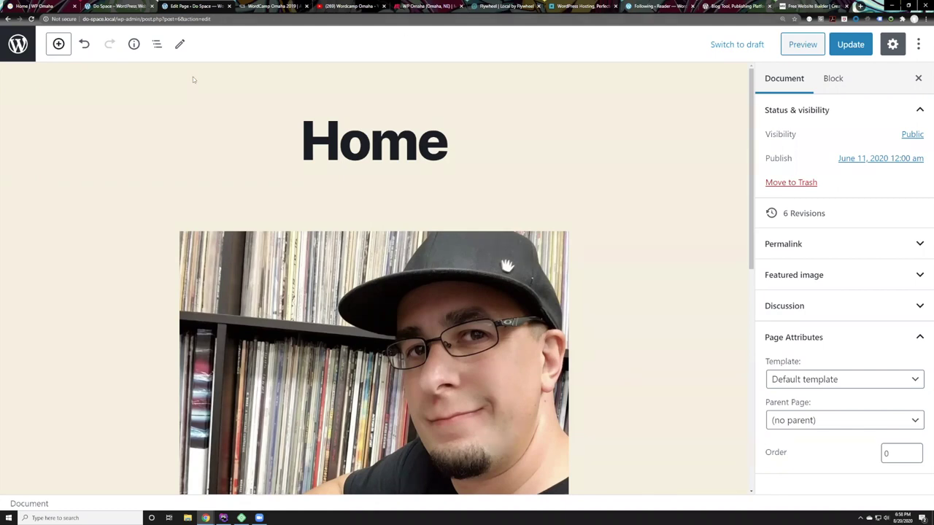
Leave the Home page editor without saving, return to the list of pages and view the available settings categories
{"action": "left_click", "coordinate": [18, 43]}
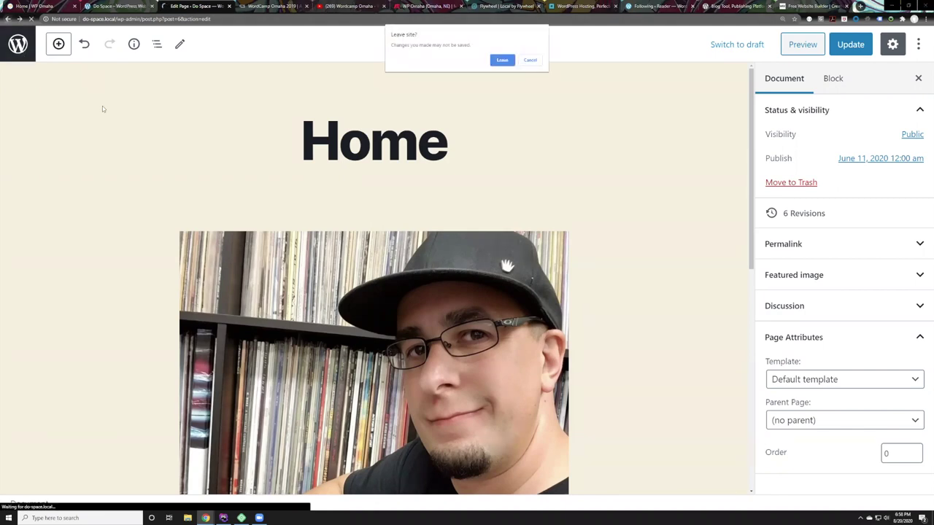
{"action": "left_click", "coordinate": [511, 61]}
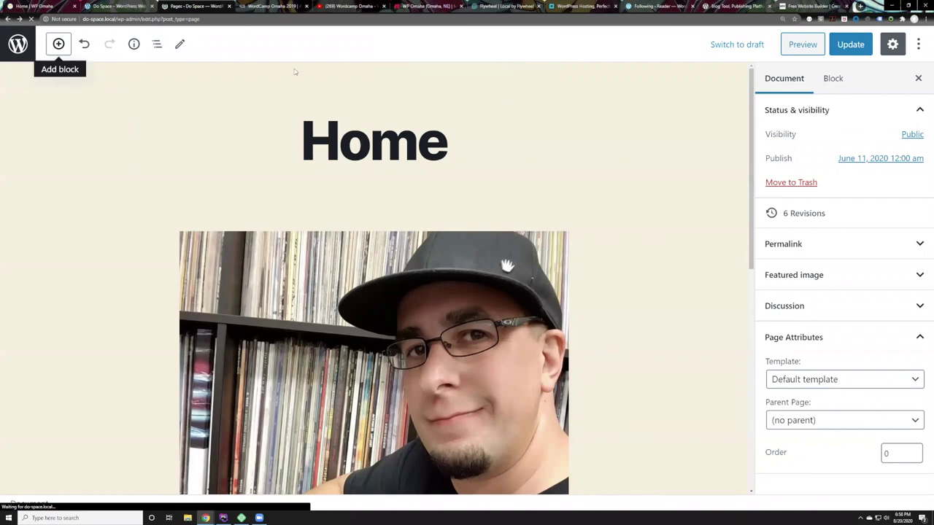
{"action": "mouse_move", "coordinate": [47, 332]}
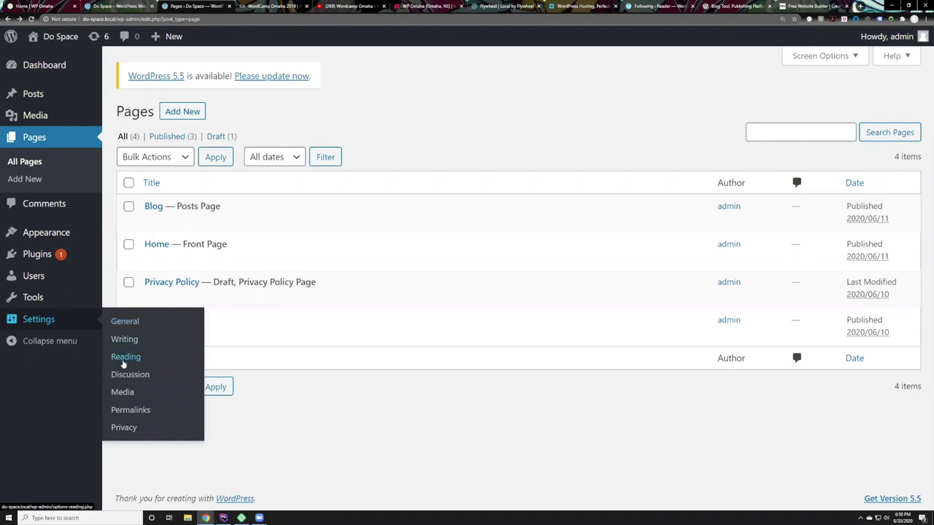
Open the WordPress content export tool and choose Pages as the content to export
{"action": "mouse_move", "coordinate": [44, 307]}
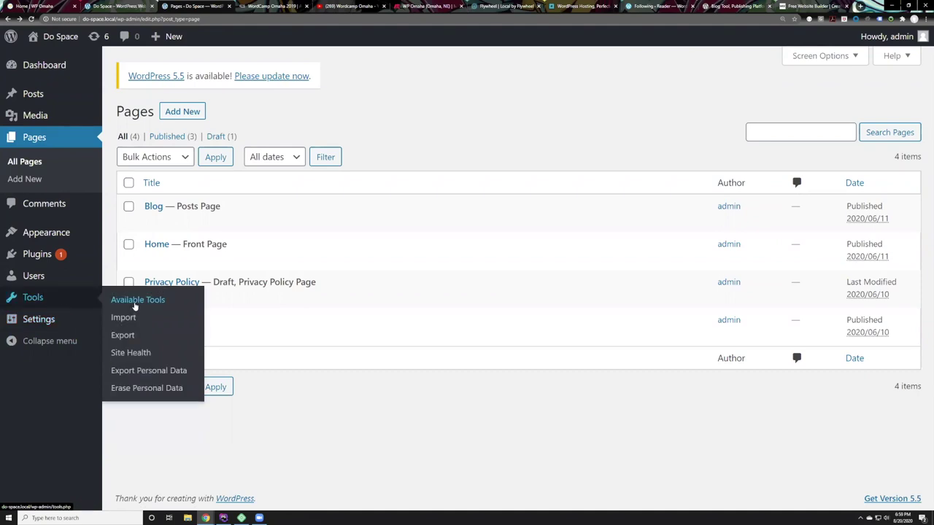
{"action": "left_click", "coordinate": [133, 336]}
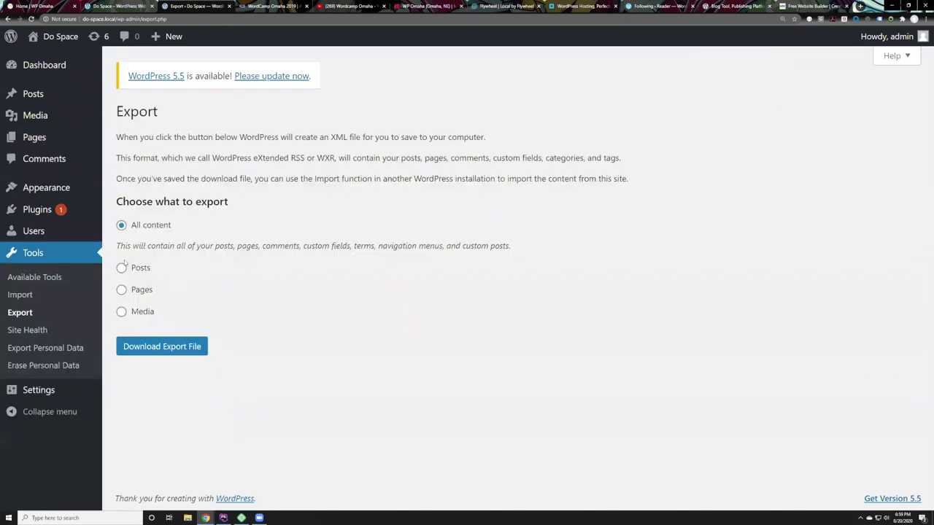
{"action": "left_click", "coordinate": [122, 268]}
{"action": "left_click", "coordinate": [122, 386]}
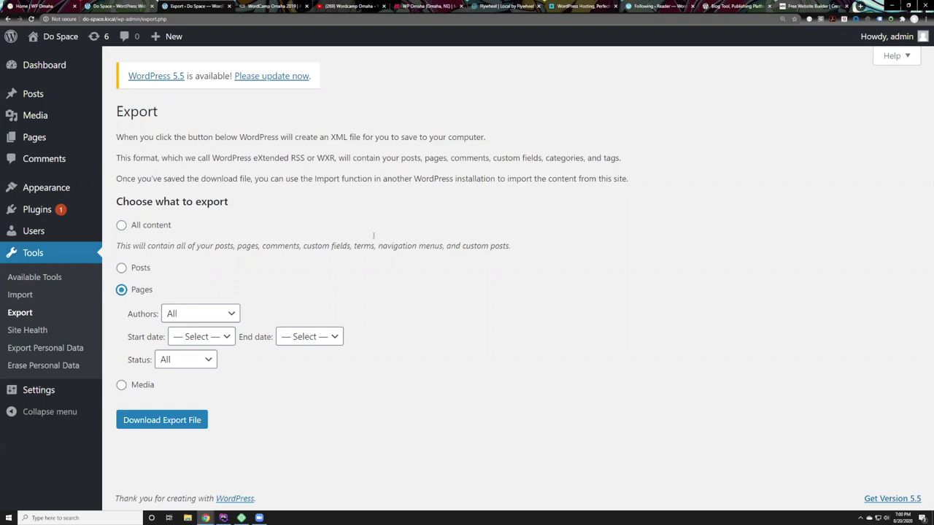
Search the web for "wp migrate db" in a new tab and read the plugin's description on WordPress.org
{"action": "left_click", "coordinate": [860, 6]}
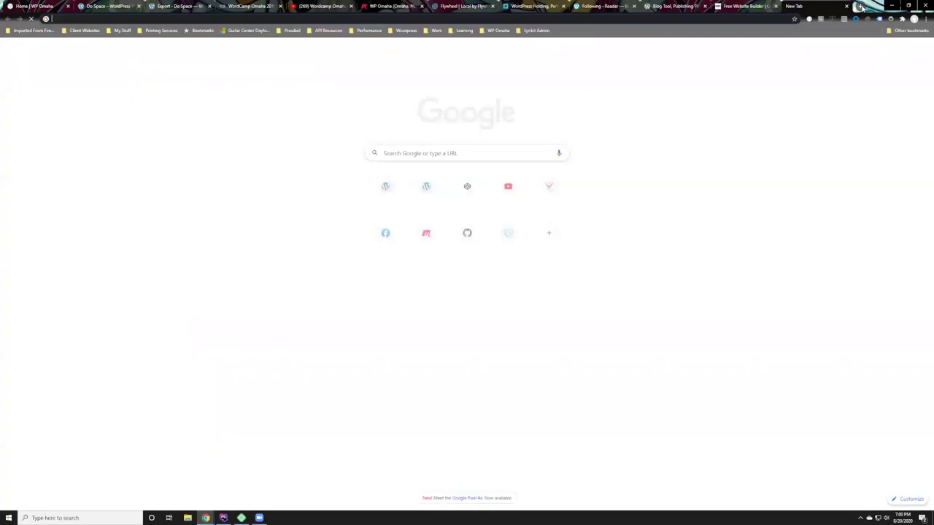
{"action": "type", "text": "wp migrat"}
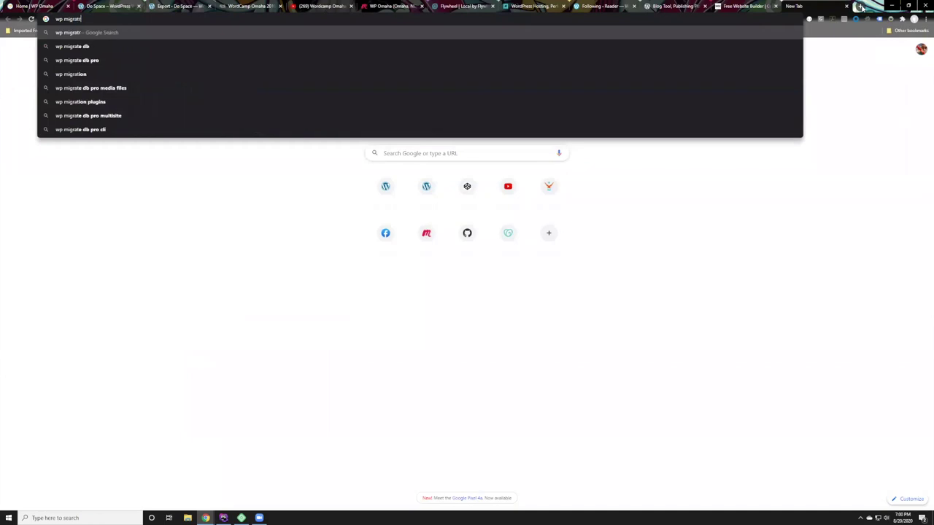
{"action": "type", "text": "e db"}
{"action": "key", "text": "Return"}
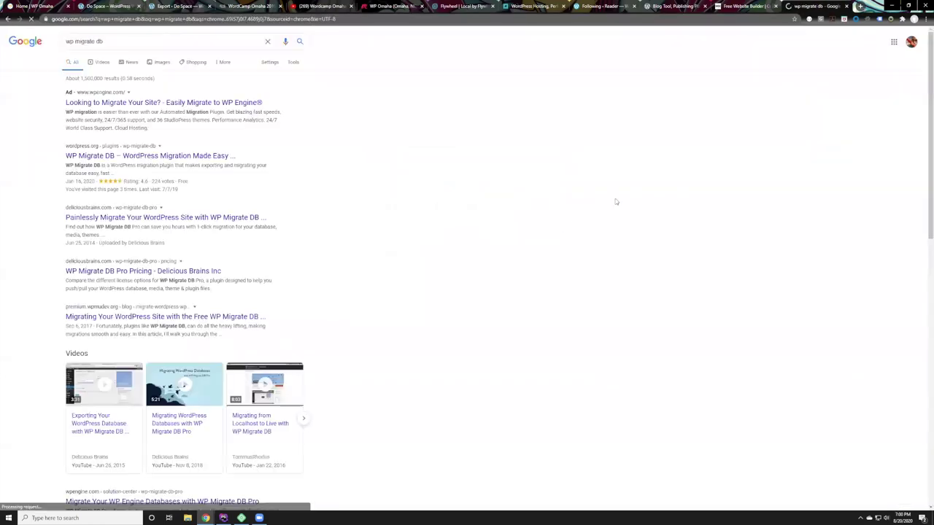
{"action": "left_click", "coordinate": [115, 159]}
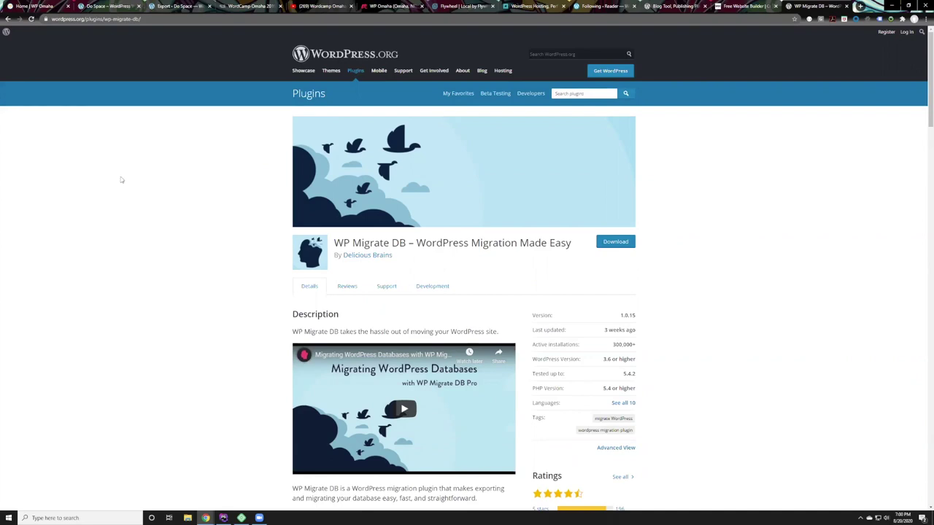
{"action": "scroll", "coordinate": [236, 225], "scroll_direction": "down", "scroll_amount": 3}
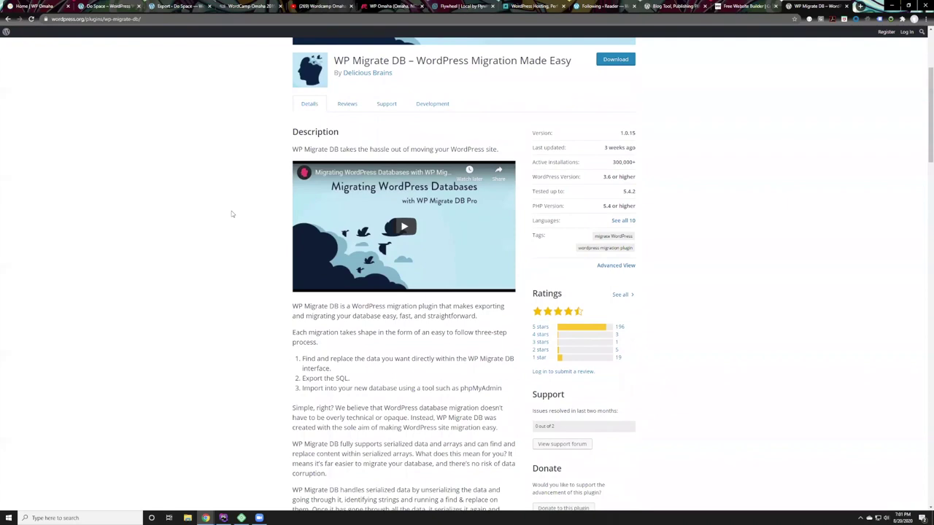
{"action": "double_click", "coordinate": [136, 20]}
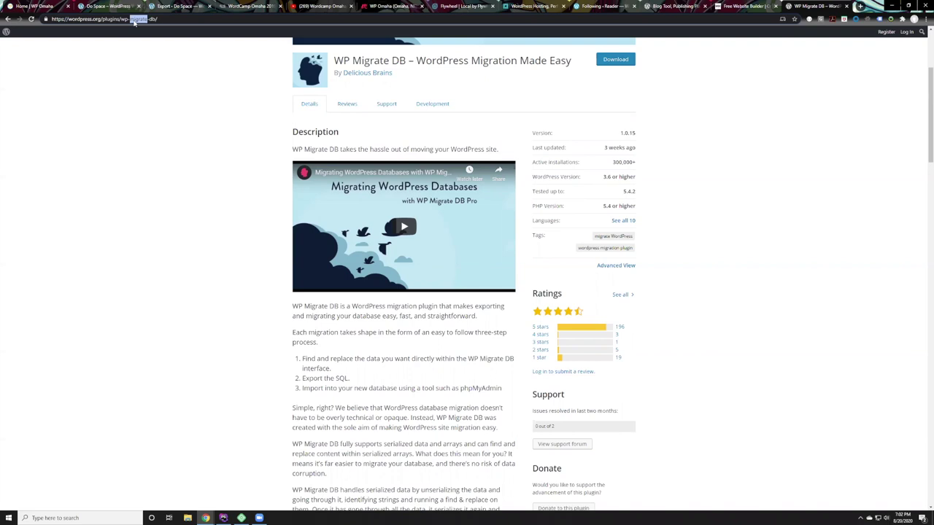
Compare the live Do Space front page with the site's content export page
{"action": "left_click", "coordinate": [110, 6]}
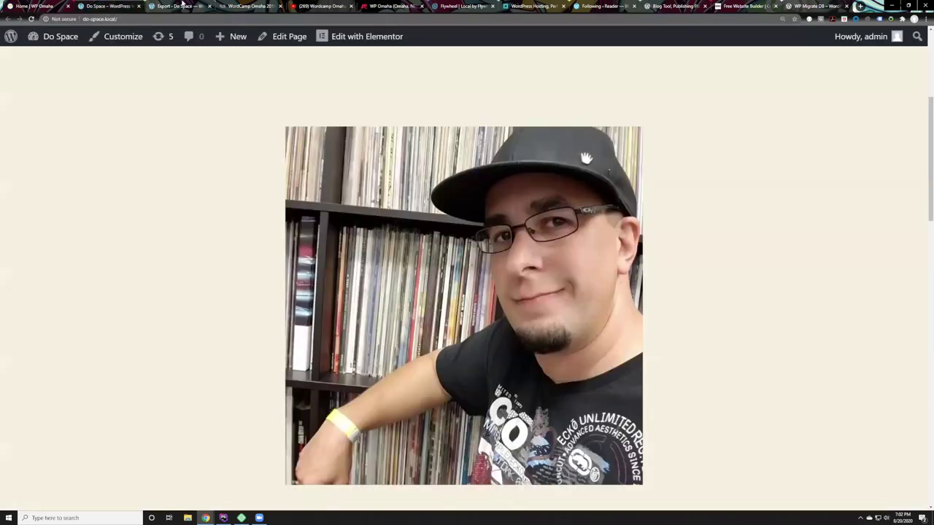
{"action": "left_click", "coordinate": [181, 6]}
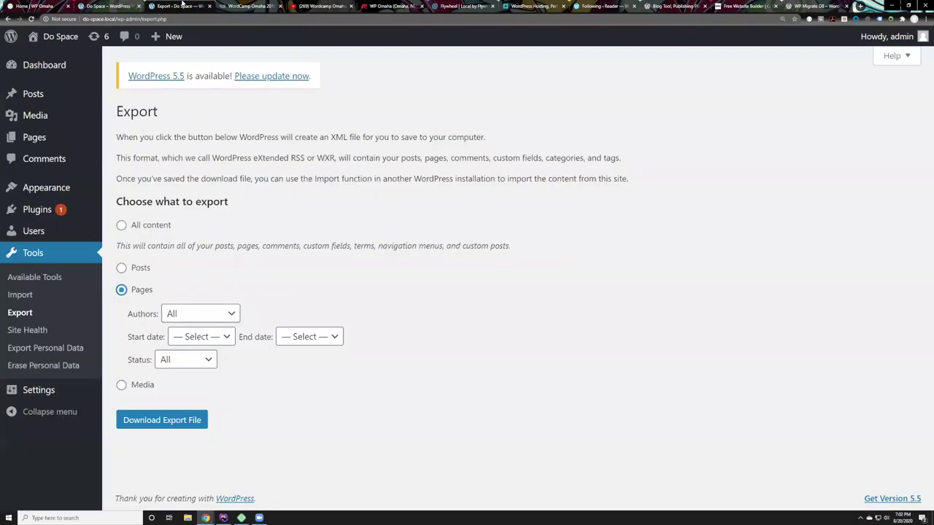
{"action": "left_click", "coordinate": [121, 5]}
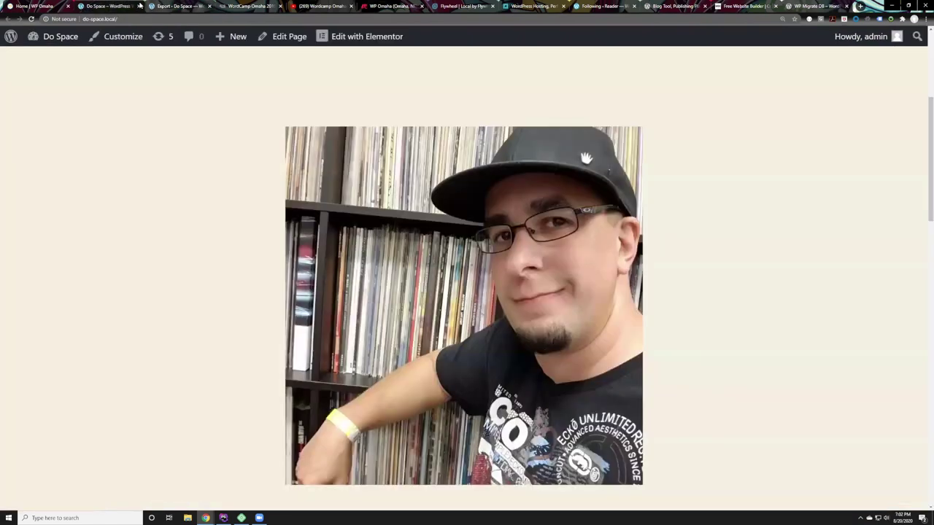
{"action": "left_click", "coordinate": [169, 6]}
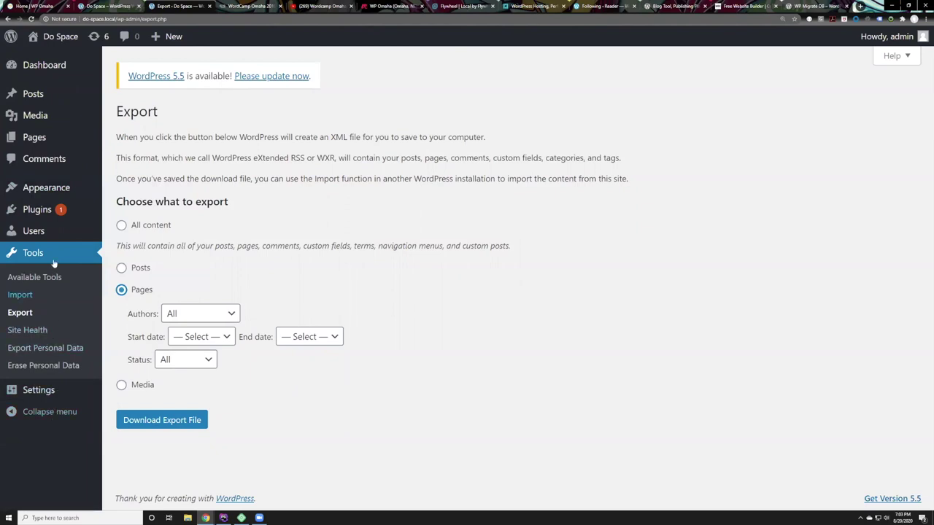
Open the Do Space dashboard and review its site health, activity, quick draft and WordPress events sections
{"action": "left_click", "coordinate": [42, 69]}
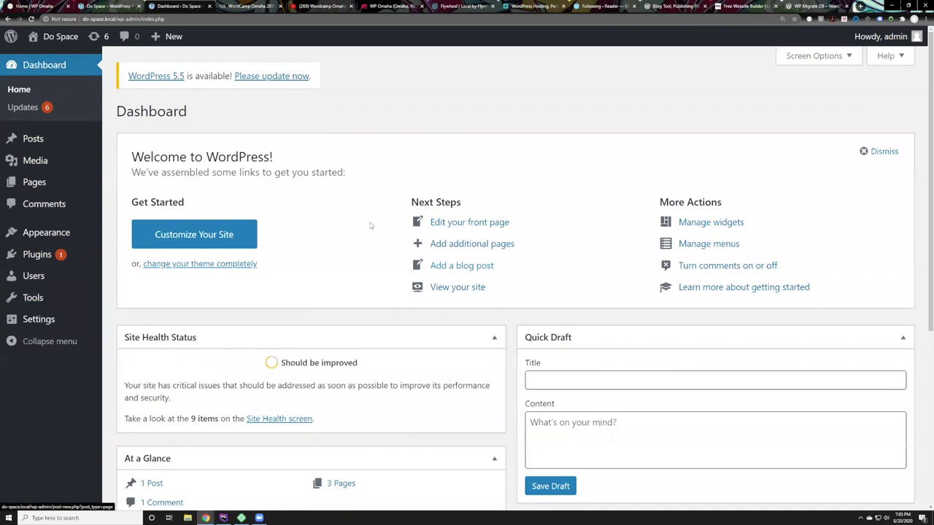
{"action": "scroll", "coordinate": [479, 299], "scroll_direction": "down", "scroll_amount": 3}
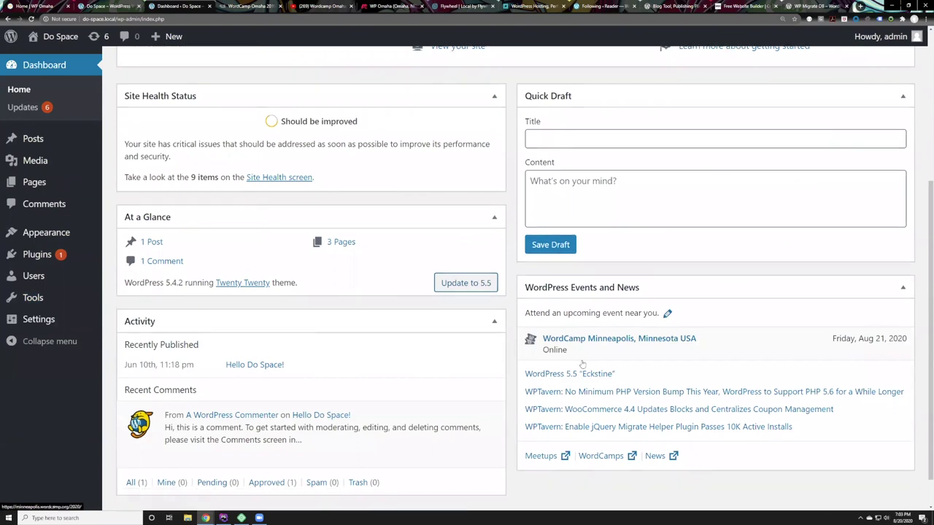
{"action": "scroll", "coordinate": [558, 341], "scroll_direction": "up", "scroll_amount": 2}
{"action": "scroll", "coordinate": [558, 341], "scroll_direction": "down", "scroll_amount": 2}
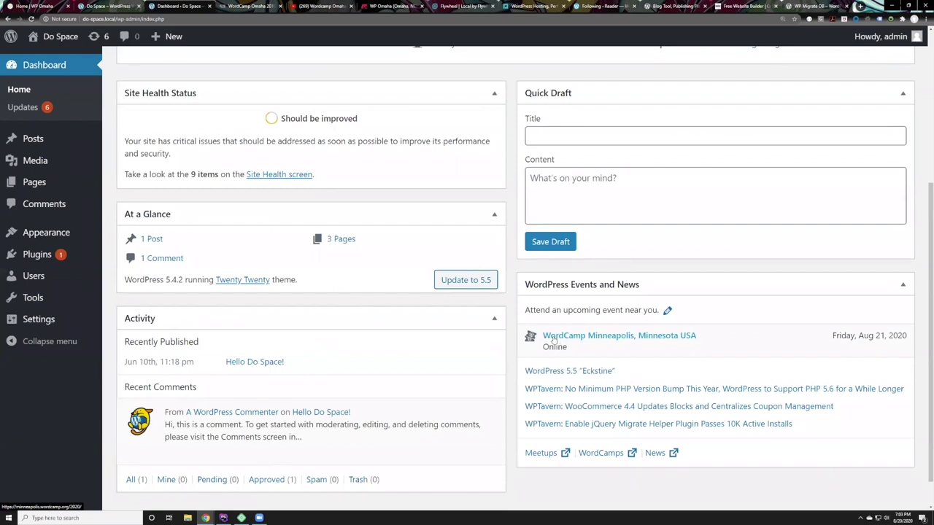
{"action": "scroll", "coordinate": [547, 339], "scroll_direction": "up", "scroll_amount": 4}
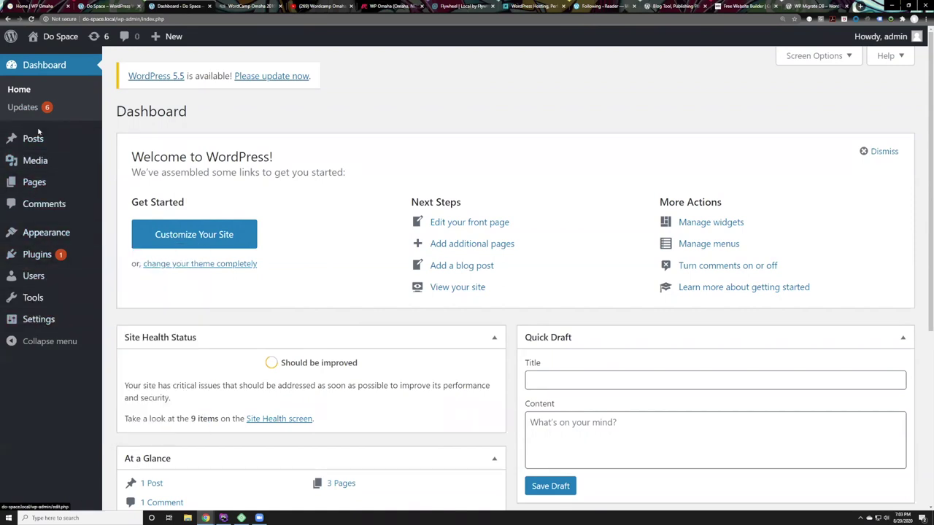
Examine the administration options available for plugins, appearance and tools
{"action": "mouse_move", "coordinate": [40, 252]}
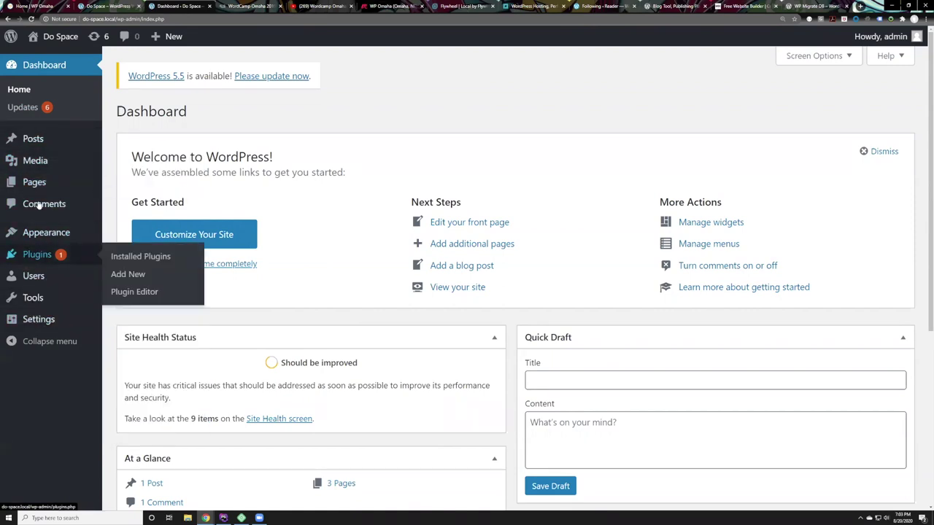
{"action": "mouse_move", "coordinate": [44, 135]}
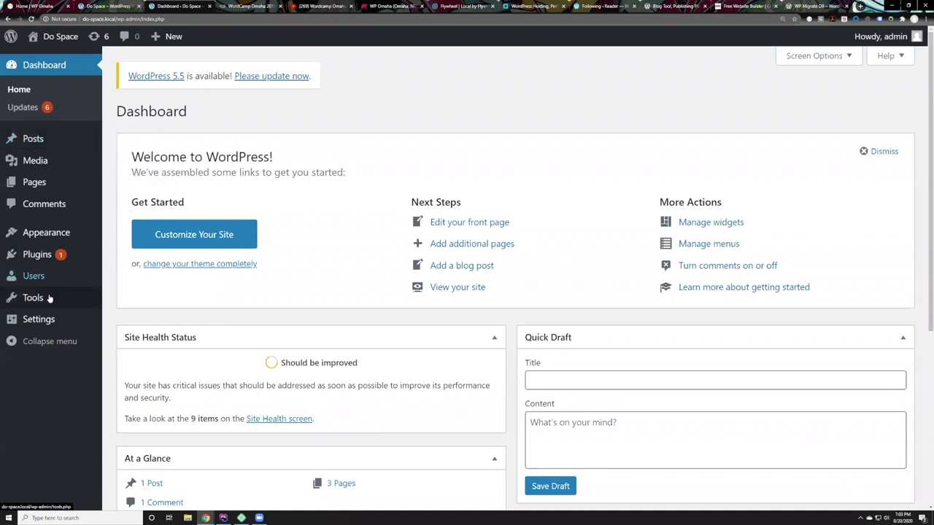
{"action": "mouse_move", "coordinate": [43, 325]}
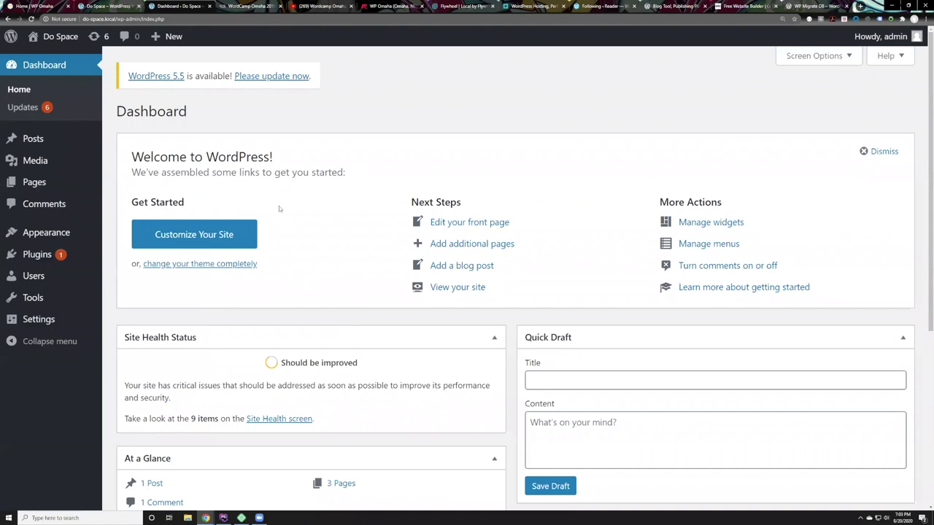
{"action": "mouse_move", "coordinate": [48, 233]}
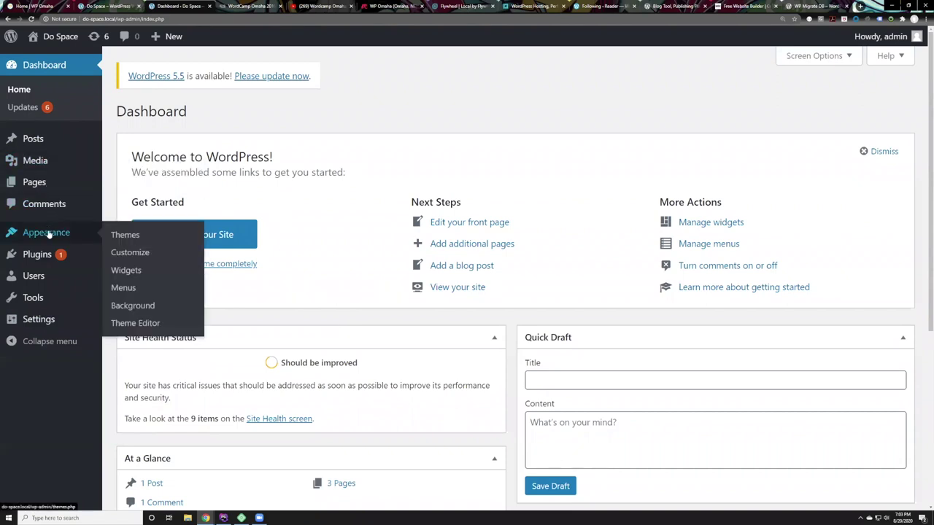
{"action": "mouse_move", "coordinate": [44, 299]}
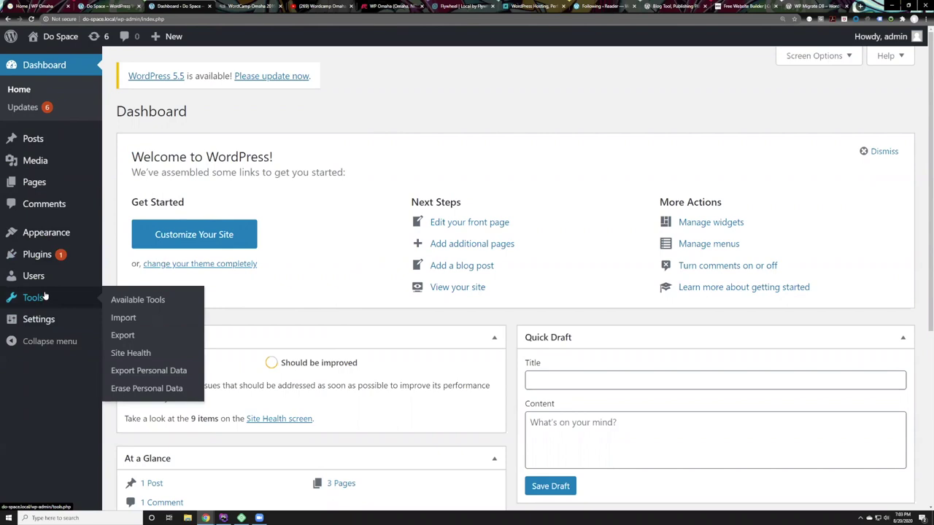
View the list of posts in the admin area and open the live blog page at do-space.local/blog
{"action": "left_click", "coordinate": [33, 146]}
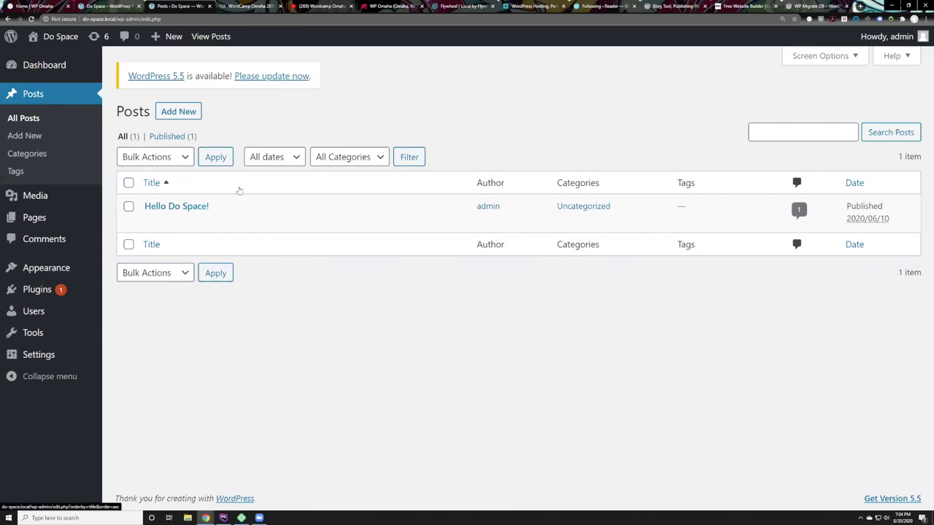
{"action": "left_click", "coordinate": [111, 6]}
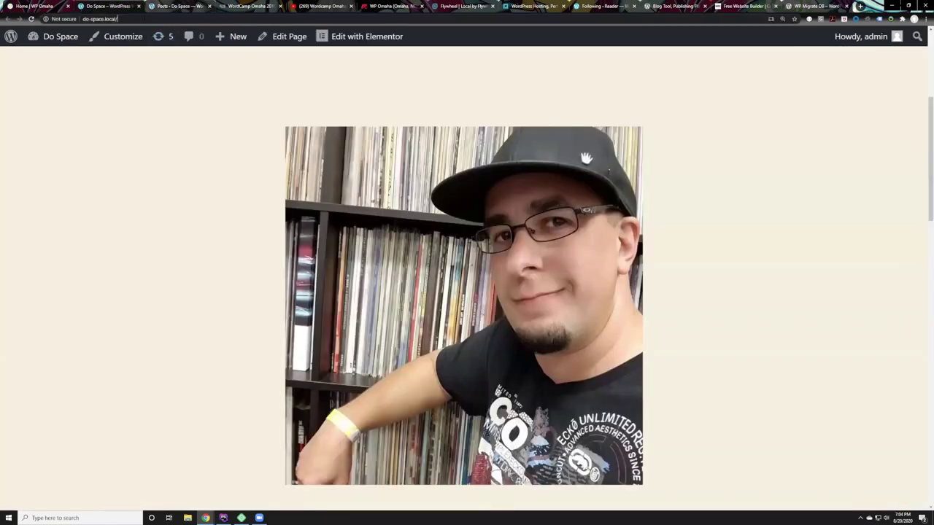
{"action": "left_click", "coordinate": [154, 19]}
{"action": "type", "text": "blog"}
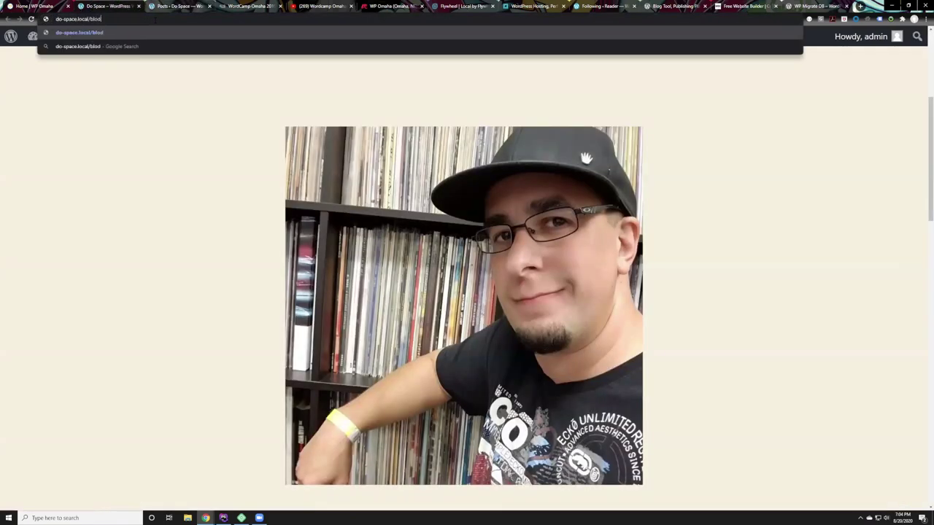
{"action": "key", "text": "Return"}
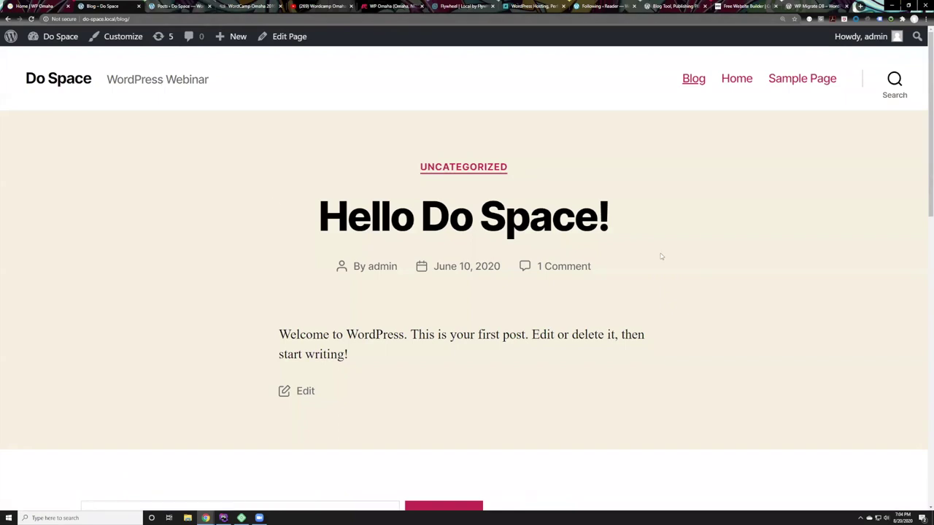
Look over the live blog page, and add a new post titled "Its August and we still have COVID"
{"action": "scroll", "coordinate": [556, 289], "scroll_direction": "down", "scroll_amount": 5}
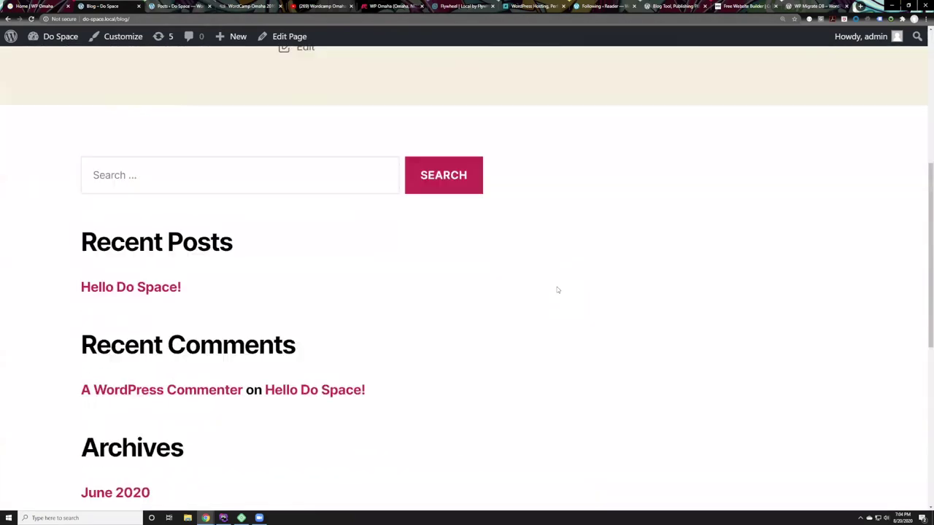
{"action": "scroll", "coordinate": [558, 290], "scroll_direction": "up", "scroll_amount": 5}
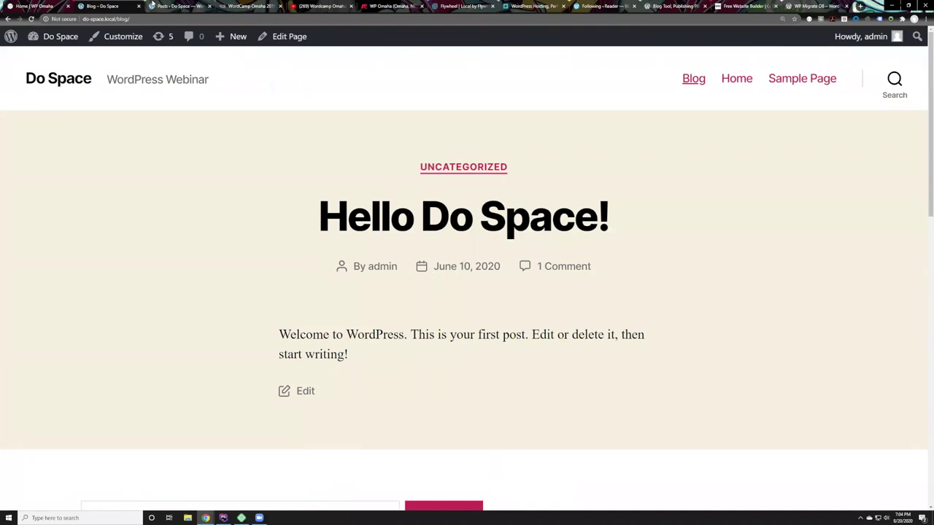
{"action": "left_click", "coordinate": [178, 6]}
{"action": "left_click", "coordinate": [179, 111]}
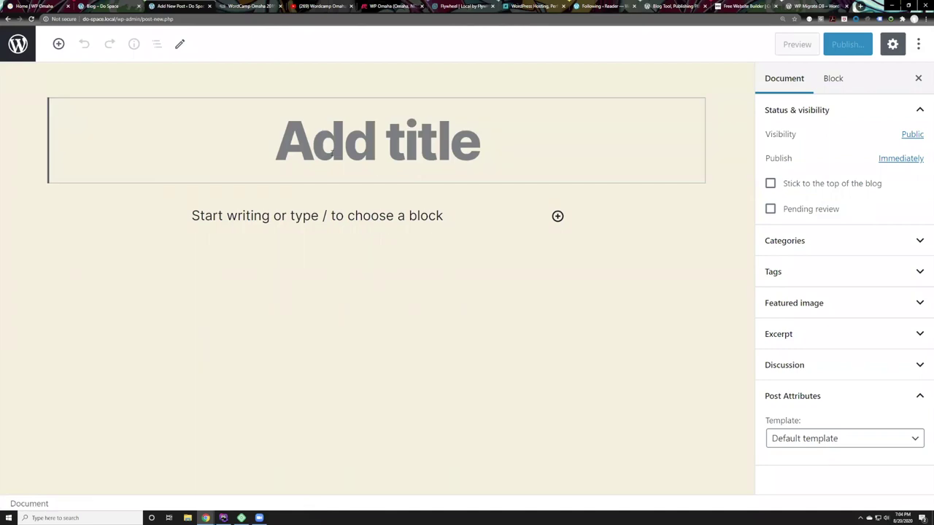
{"action": "type", "text": "Its August"}
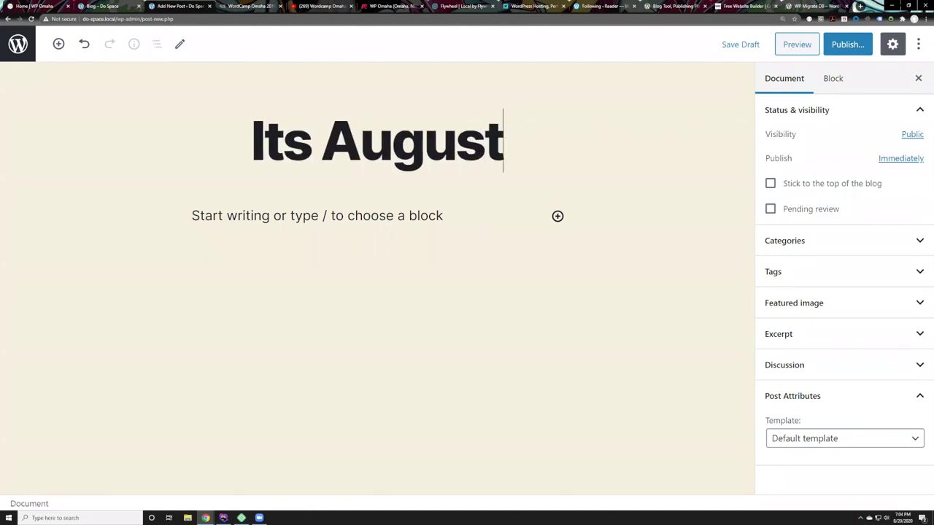
{"action": "type", "text": " and we still have Covid"}
{"action": "key", "text": "BackSpace"}
{"action": "key", "text": "BackSpace"}
{"action": "key", "text": "BackSpace"}
{"action": "key", "text": "BackSpace"}
{"action": "type", "text": "OV"}
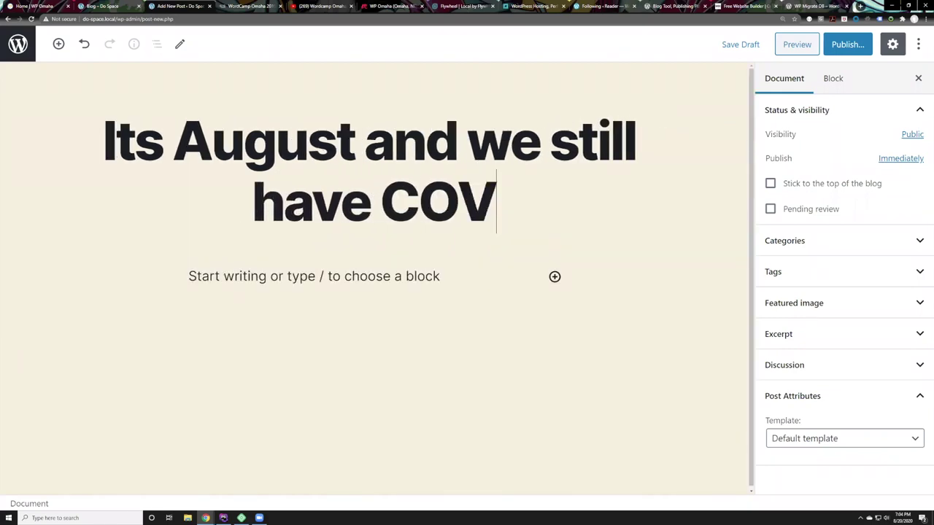
{"action": "type", "text": "IU"}
{"action": "key", "text": "BackSpace"}
{"action": "type", "text": "D"}
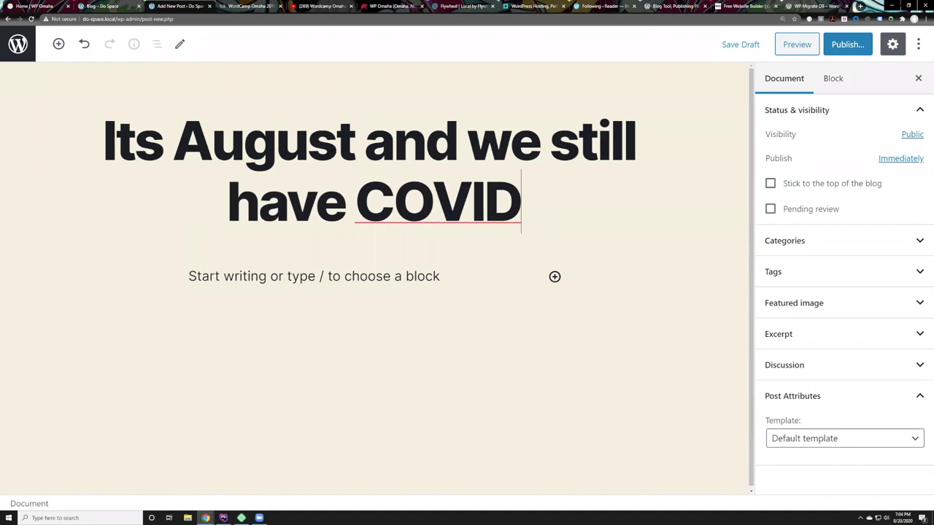
Write the paragraph "It's taking wayyyyyyyyyyyyyyyyyyy too long for all this madness to come to an end." and publish the post
{"action": "left_click", "coordinate": [283, 274]}
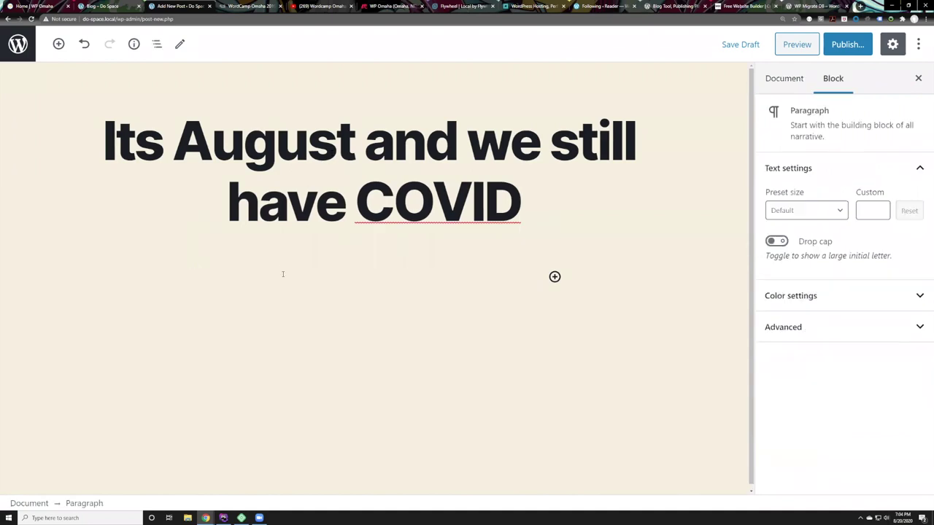
{"action": "type", "text": "It's taking wayy"}
{"action": "key", "text": "BackSpace"}
{"action": "key", "text": "BackSpace"}
{"action": "type", "text": "ayyyyyyyyyyyyyyyyyyyyy too long"}
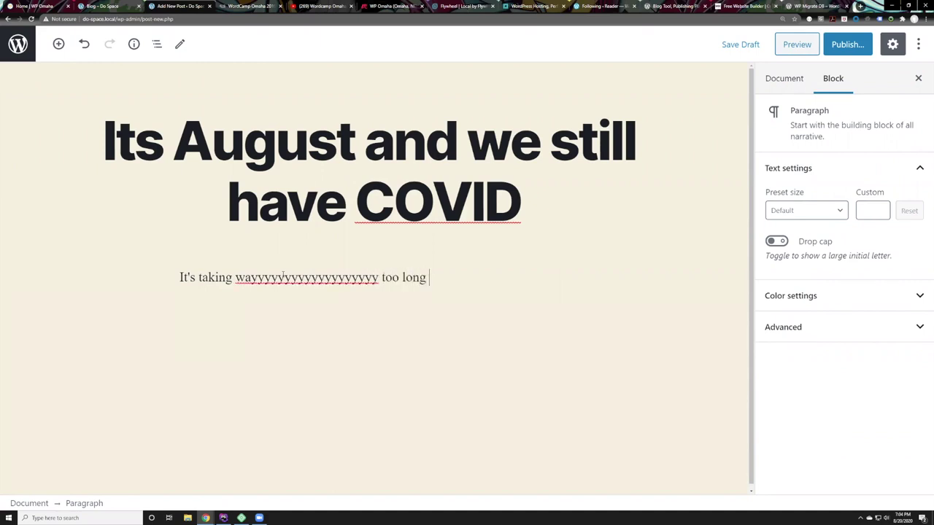
{"action": "type", "text": " C"}
{"action": "key", "text": "BackSpace"}
{"action": "type", "text": "for all o"}
{"action": "key", "text": "BackSpace"}
{"action": "type", "text": "this maddn"}
{"action": "key", "text": "BackSpace"}
{"action": "key", "text": "BackSpace"}
{"action": "type", "text": "ness to "}
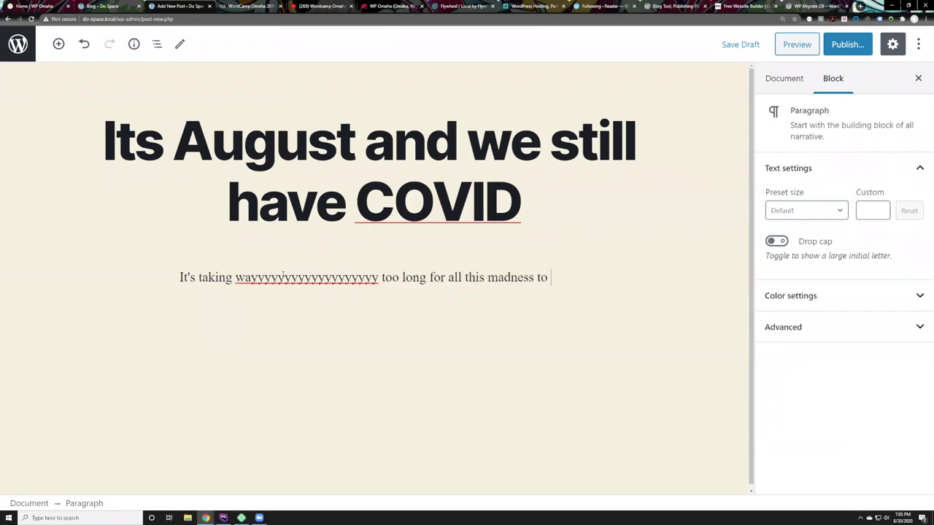
{"action": "type", "text": "come to an end."}
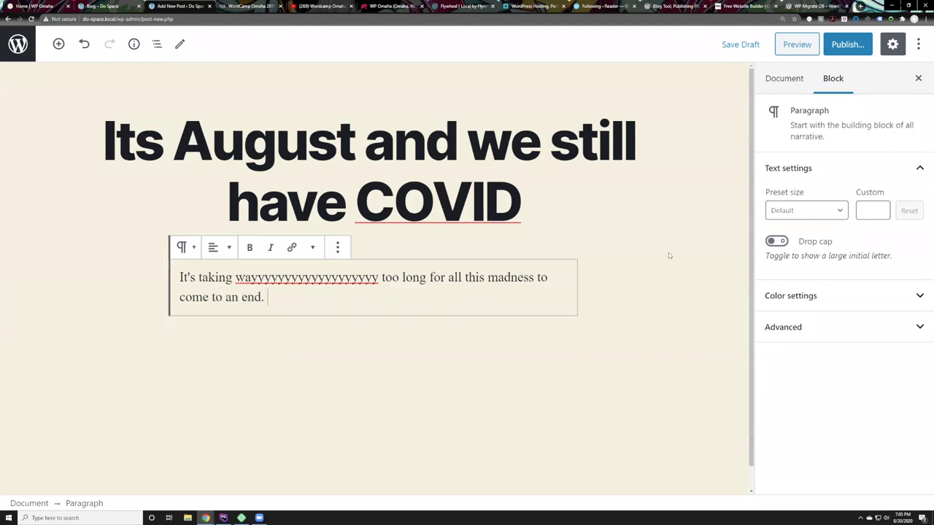
{"action": "left_click", "coordinate": [833, 51]}
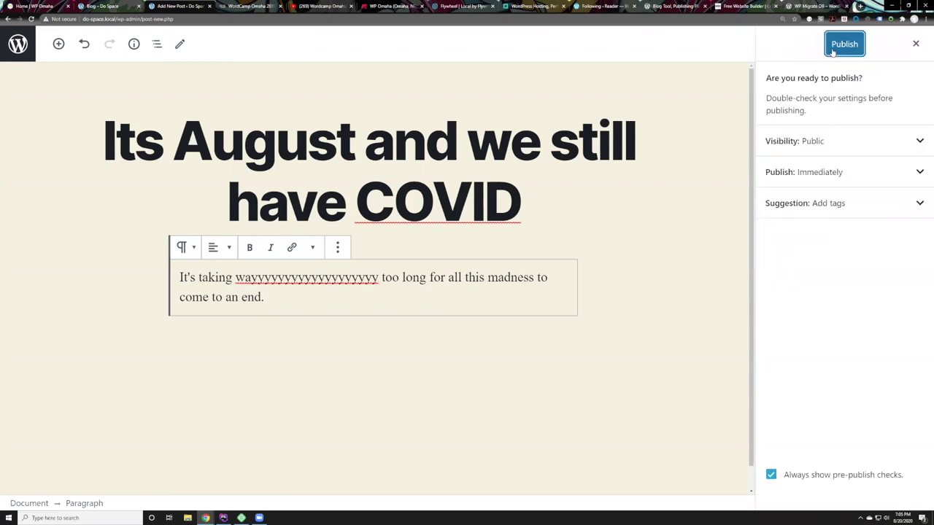
{"action": "left_click", "coordinate": [832, 51]}
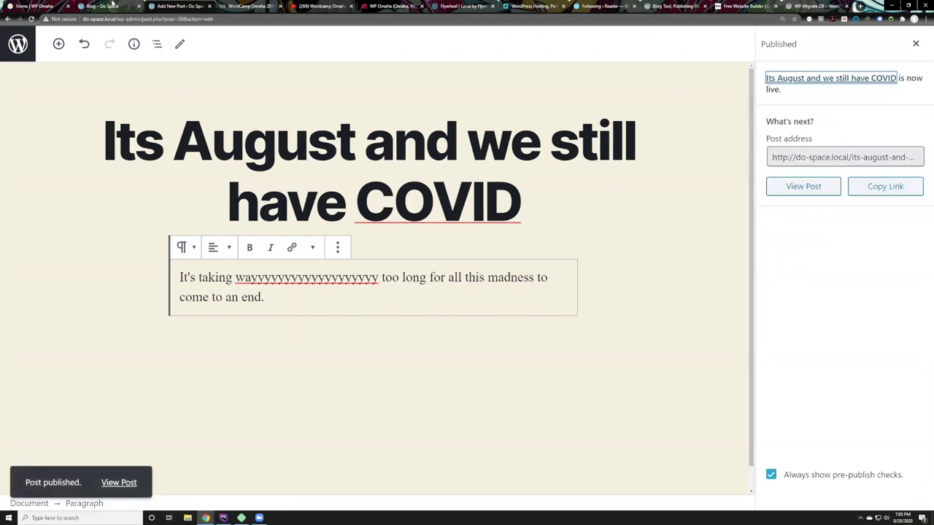
Refresh the live blog page, open the new COVID post and review its content and comment section
{"action": "left_click", "coordinate": [113, 5]}
{"action": "left_click", "coordinate": [31, 19]}
{"action": "scroll", "coordinate": [495, 272], "scroll_direction": "down", "scroll_amount": 4}
{"action": "scroll", "coordinate": [496, 272], "scroll_direction": "up", "scroll_amount": 4}
{"action": "left_click_drag", "start_coordinate": [135, 233], "coordinate": [788, 222]}
{"action": "left_click", "coordinate": [798, 355]}
{"action": "left_click", "coordinate": [542, 212]}
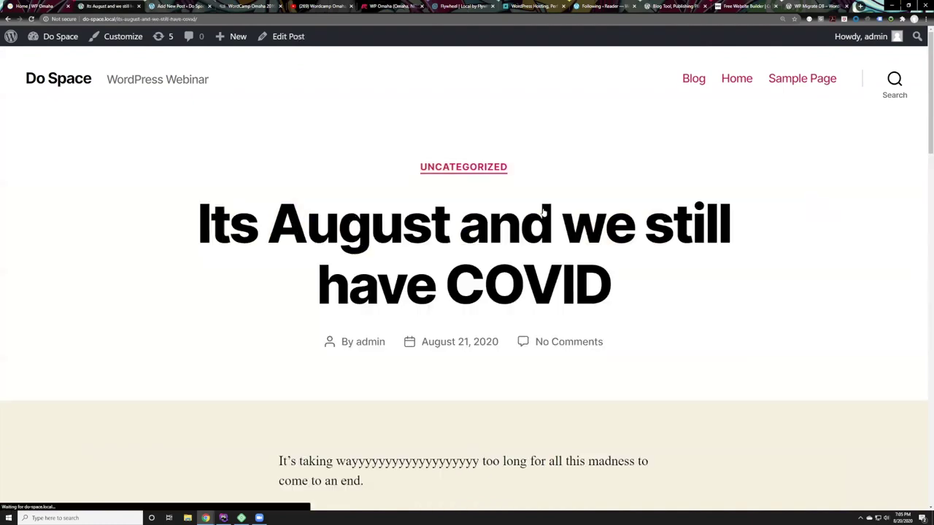
{"action": "scroll", "coordinate": [510, 241], "scroll_direction": "down", "scroll_amount": 7}
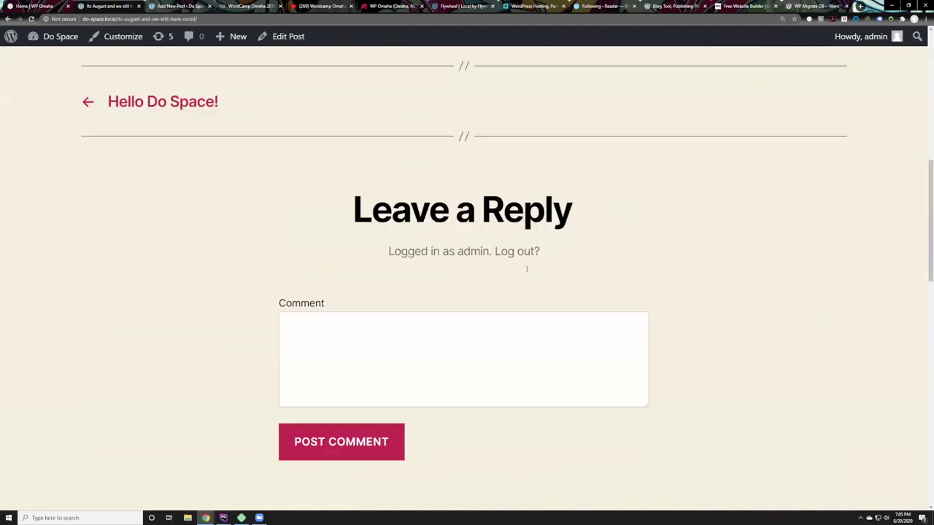
{"action": "scroll", "coordinate": [526, 270], "scroll_direction": "up", "scroll_amount": 7}
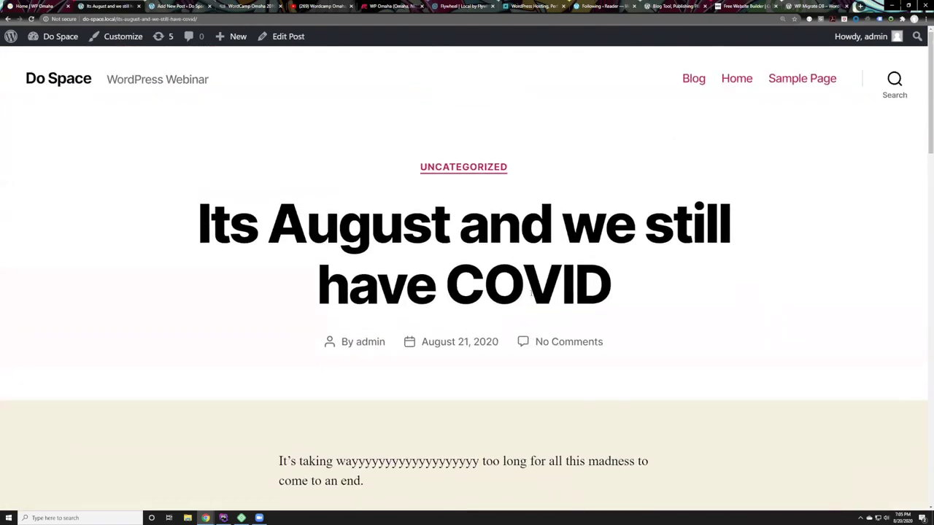
Return to the admin list of posts and view the contents of the media library
{"action": "left_click", "coordinate": [40, 6]}
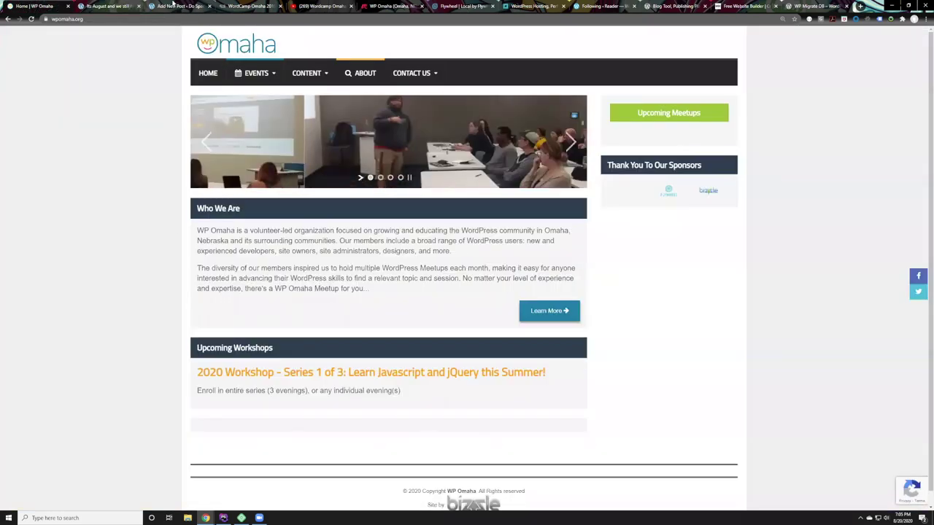
{"action": "left_click", "coordinate": [178, 6]}
{"action": "left_click", "coordinate": [19, 38]}
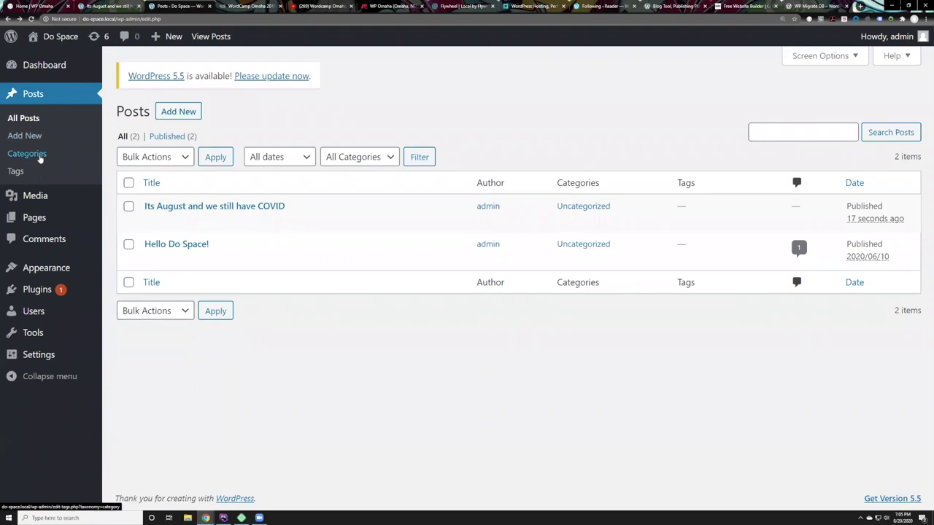
{"action": "left_click", "coordinate": [47, 194]}
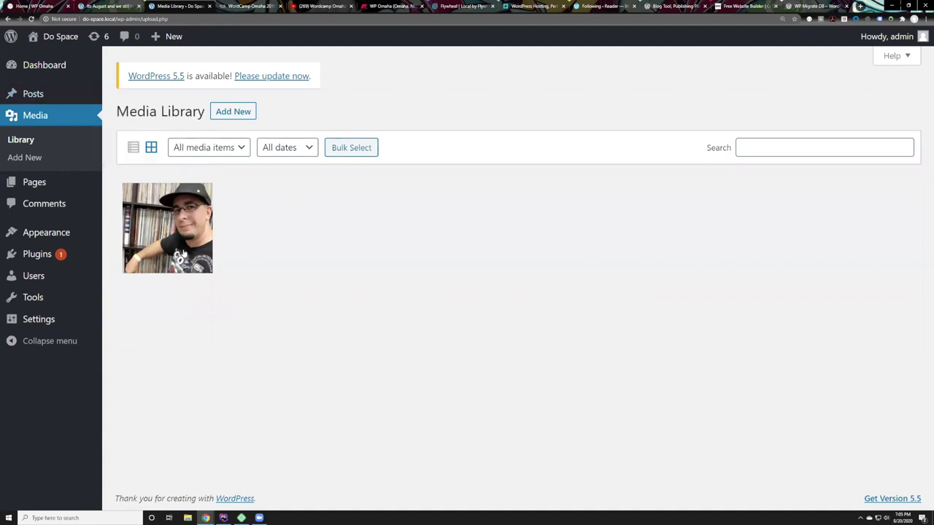
Insert the media library photo as an Image block below the paragraph in the COVID post and update the post
{"action": "left_click", "coordinate": [42, 94]}
{"action": "left_click", "coordinate": [185, 208]}
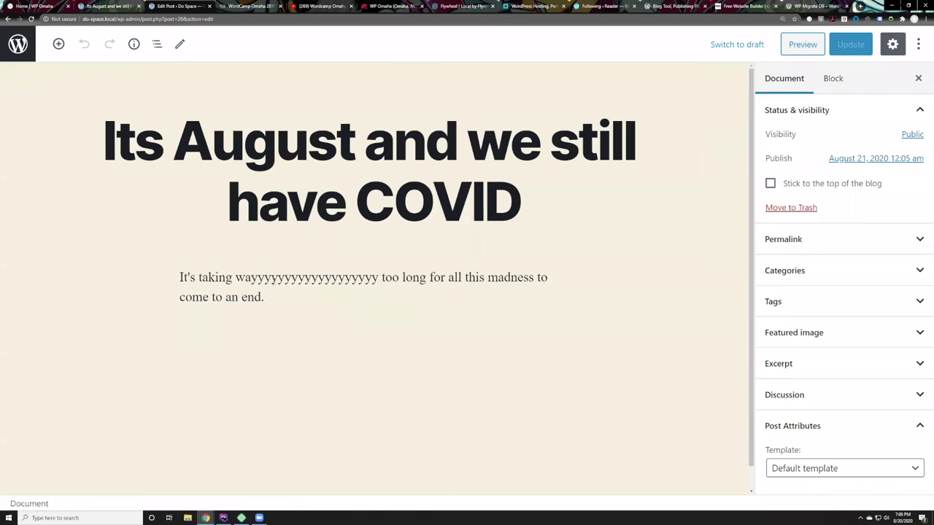
{"action": "left_click", "coordinate": [314, 305]}
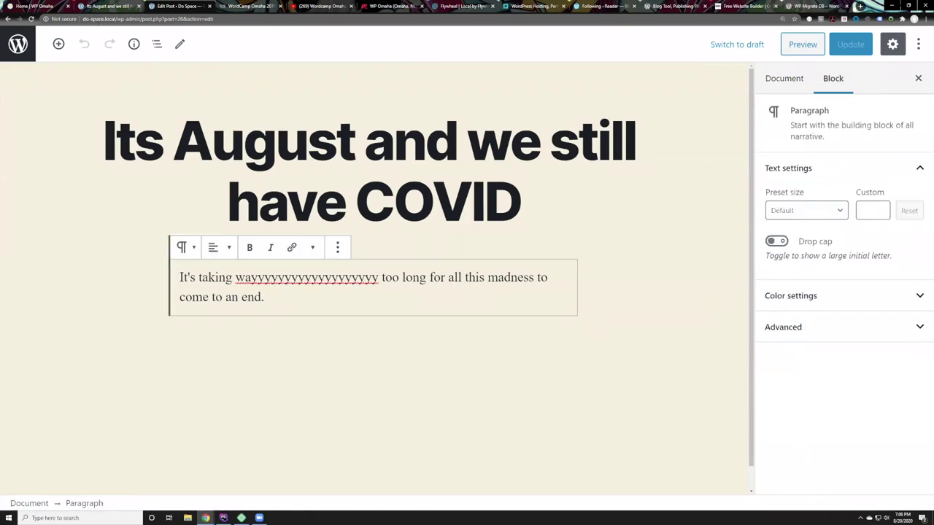
{"action": "left_click", "coordinate": [58, 45]}
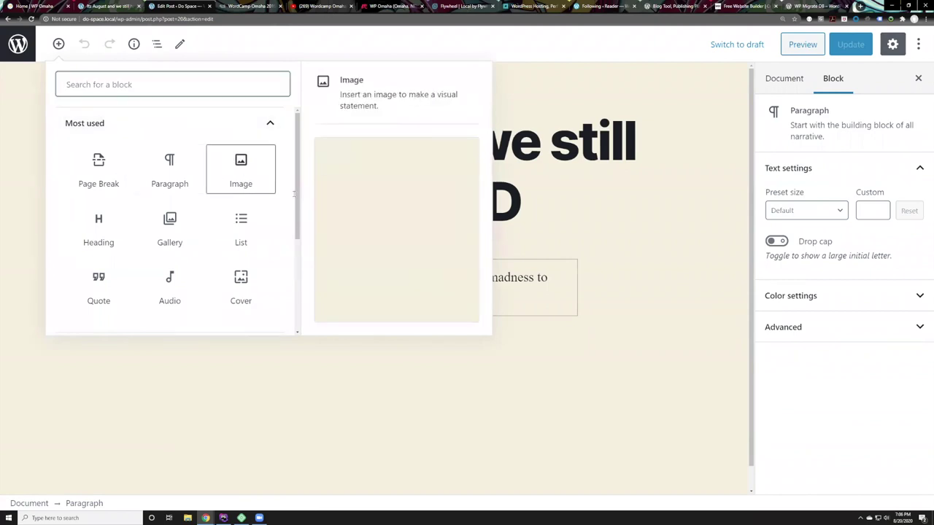
{"action": "left_click", "coordinate": [241, 175]}
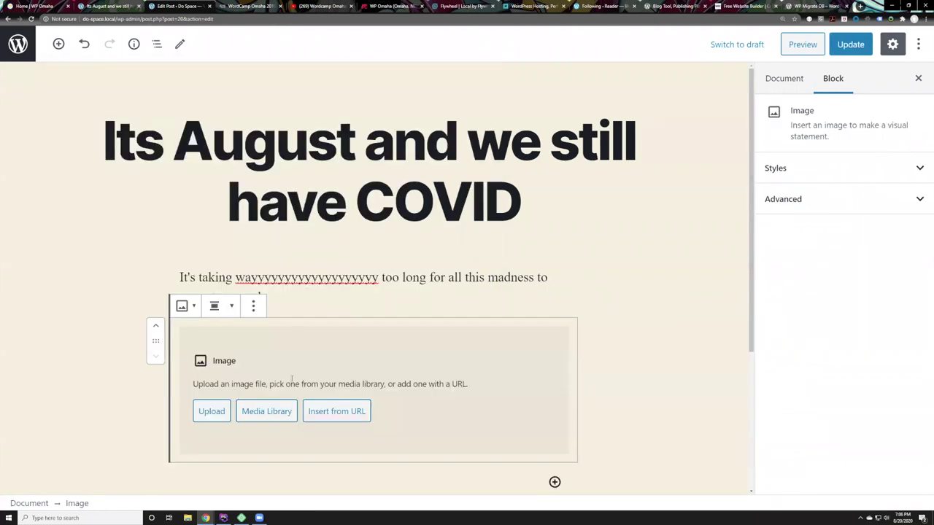
{"action": "left_click", "coordinate": [264, 413]}
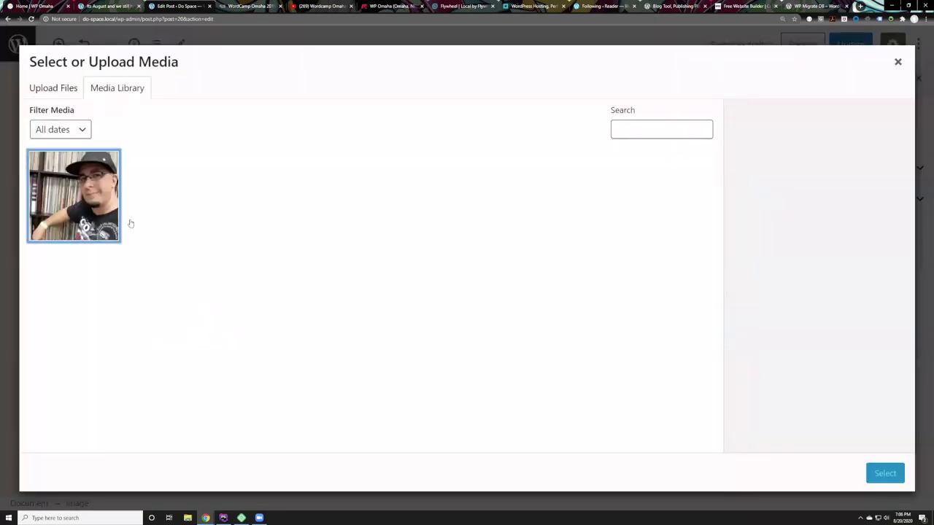
{"action": "left_click", "coordinate": [102, 212]}
{"action": "left_click", "coordinate": [884, 473]}
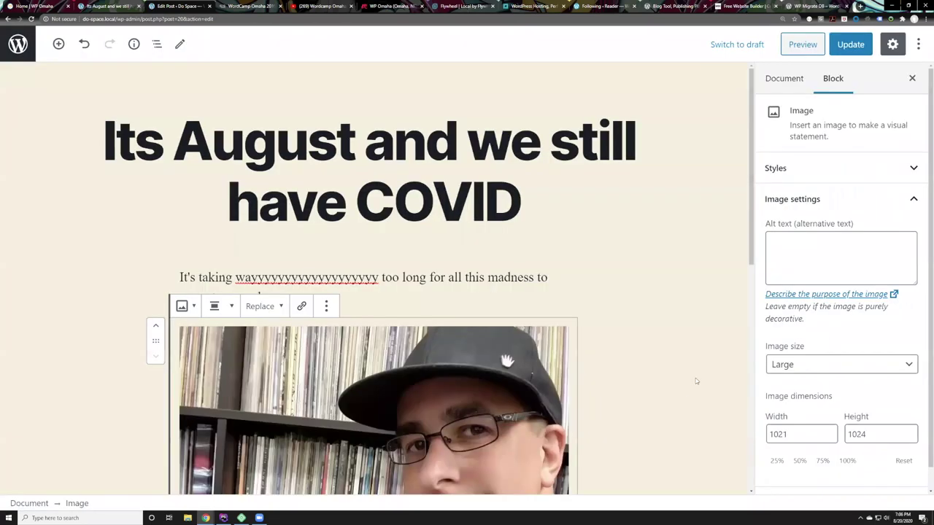
{"action": "scroll", "coordinate": [696, 381], "scroll_direction": "down", "scroll_amount": 5}
{"action": "key", "text": "ctrl+s"}
Check the live COVID post for the image below its paragraph
{"action": "key", "text": "ctrl+shift+Tab"}
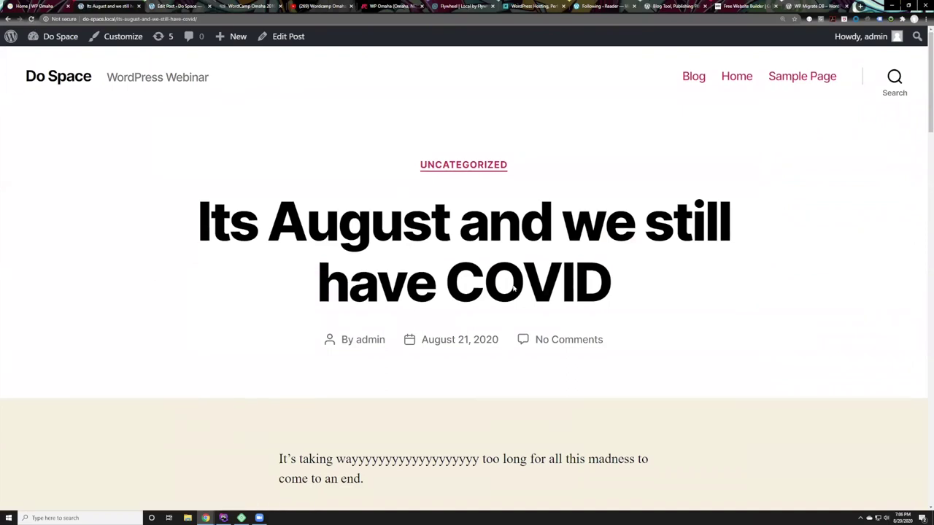
{"action": "scroll", "coordinate": [514, 289], "scroll_direction": "down", "scroll_amount": 8}
{"action": "scroll", "coordinate": [514, 290], "scroll_direction": "up", "scroll_amount": 8}
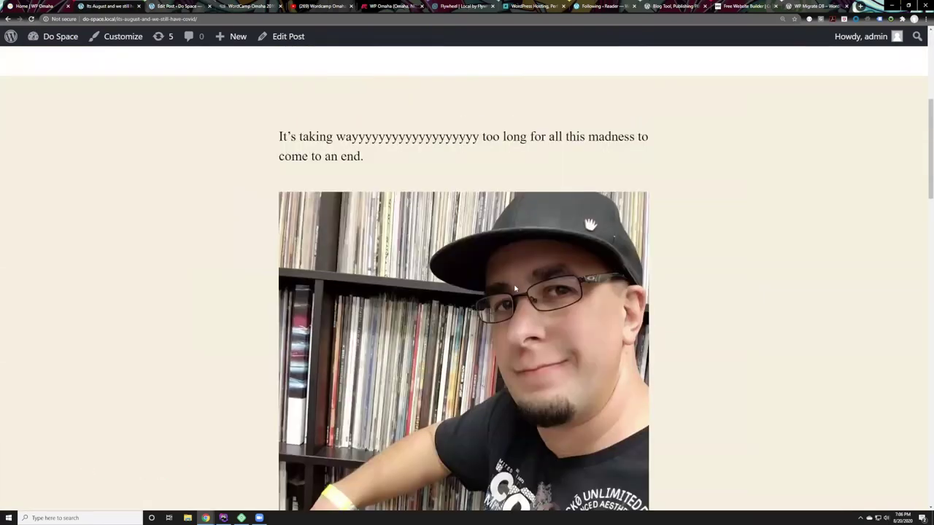
Leave the post editor, open the list of all pages and examine its search and date filter options
{"action": "left_click", "coordinate": [26, 7]}
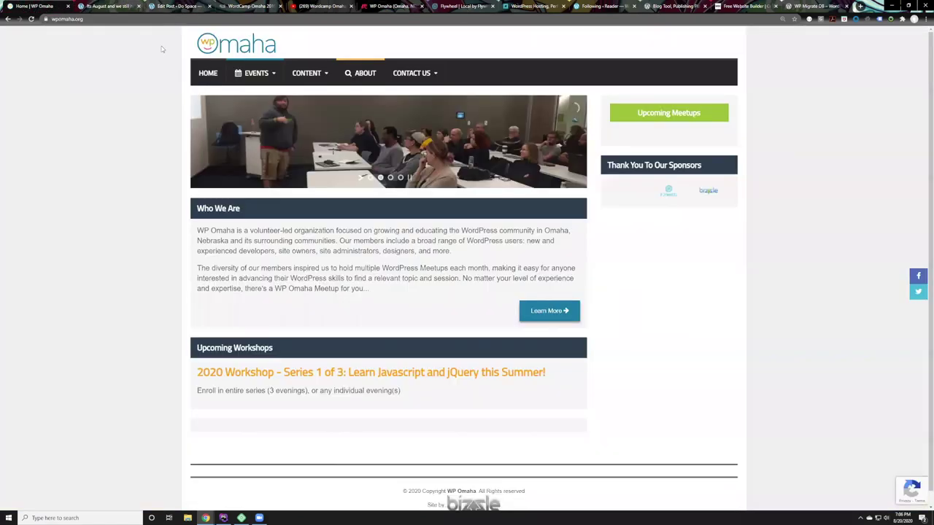
{"action": "left_click", "coordinate": [222, 6]}
{"action": "left_click", "coordinate": [183, 6]}
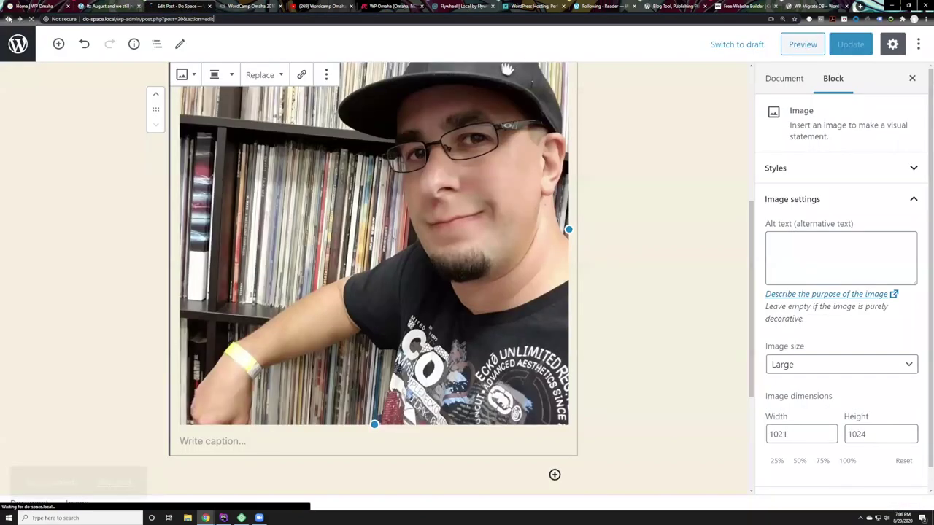
{"action": "left_click", "coordinate": [18, 44]}
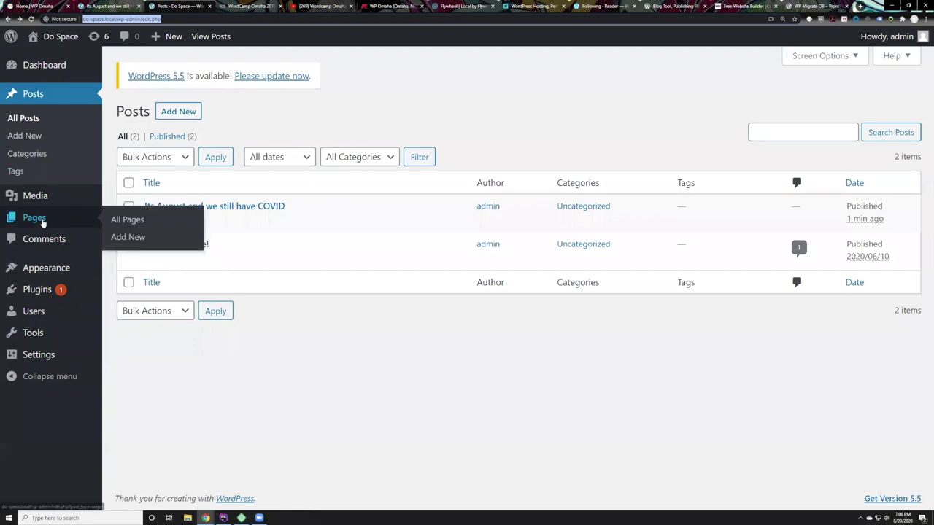
{"action": "left_click", "coordinate": [78, 217]}
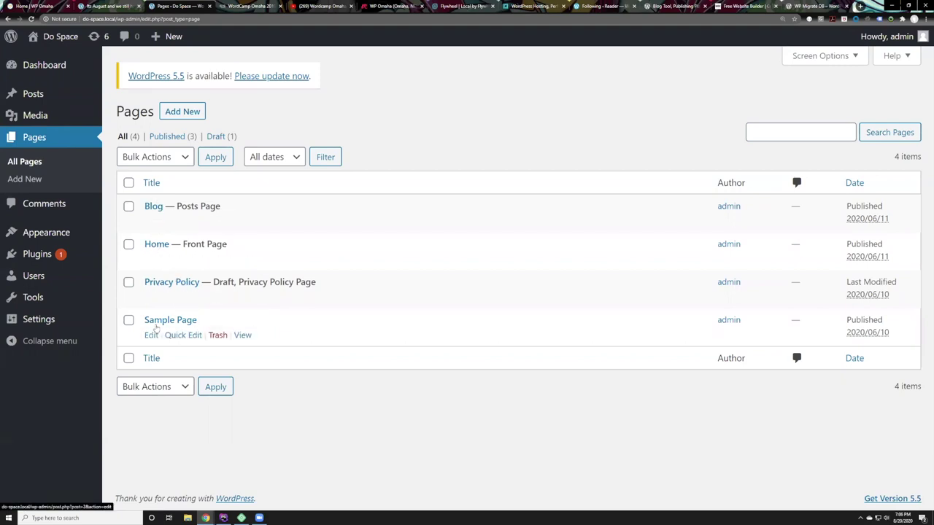
{"action": "left_click", "coordinate": [765, 135]}
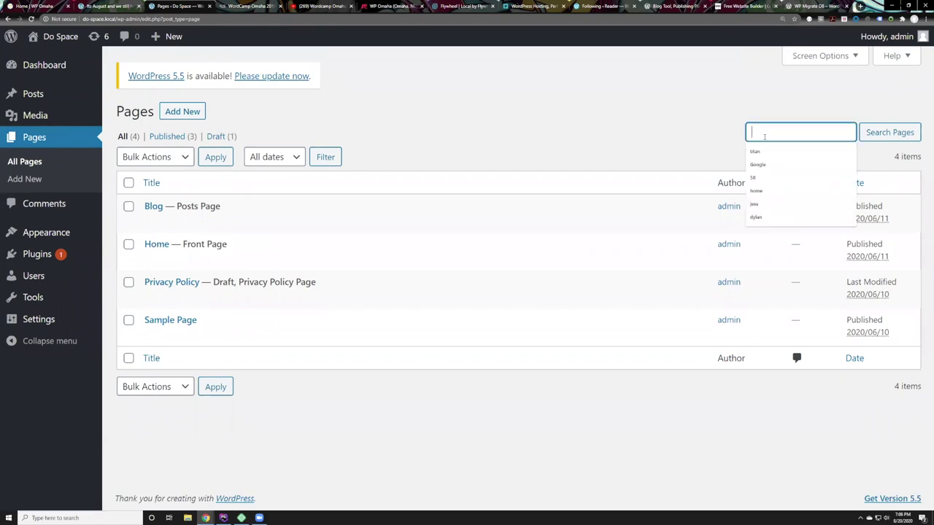
{"action": "left_click", "coordinate": [264, 160]}
{"action": "left_click", "coordinate": [420, 143]}
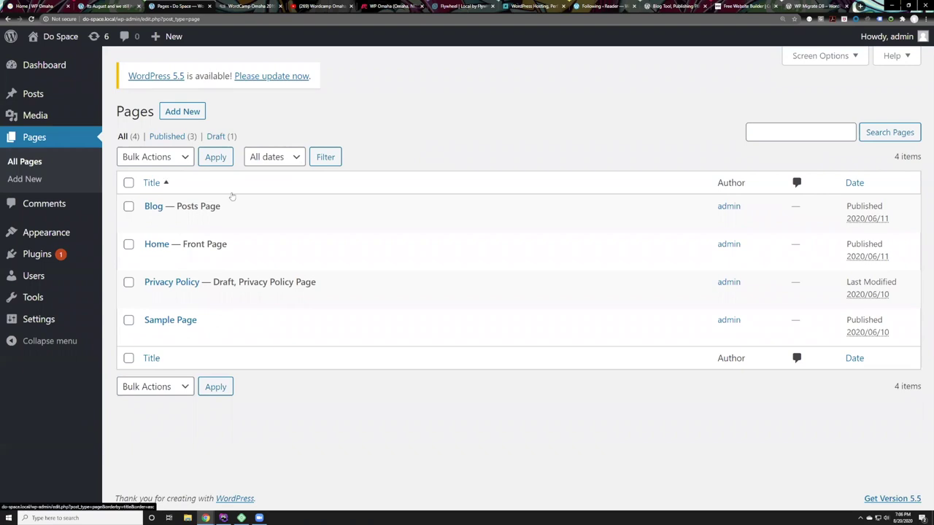
Compare the admin list of pages with the navigation links on the live site
{"action": "mouse_move", "coordinate": [256, 321]}
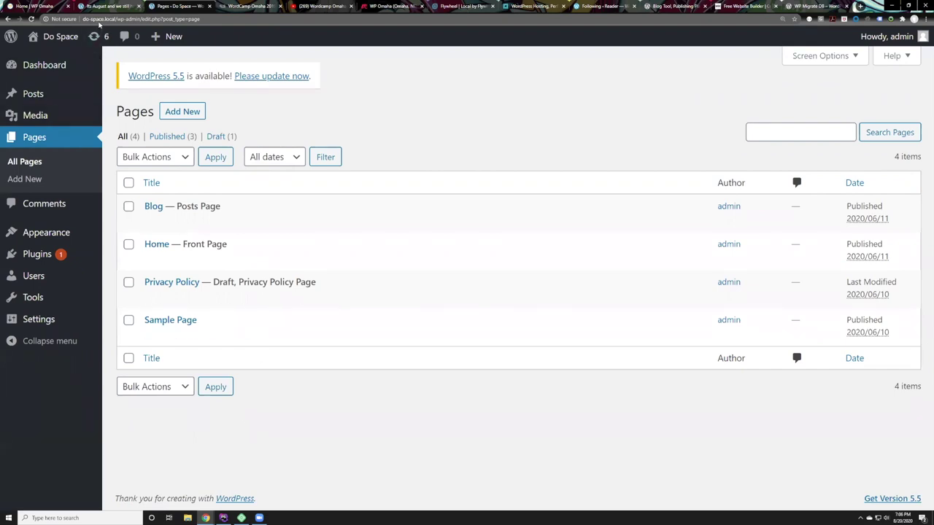
{"action": "left_click", "coordinate": [101, 7]}
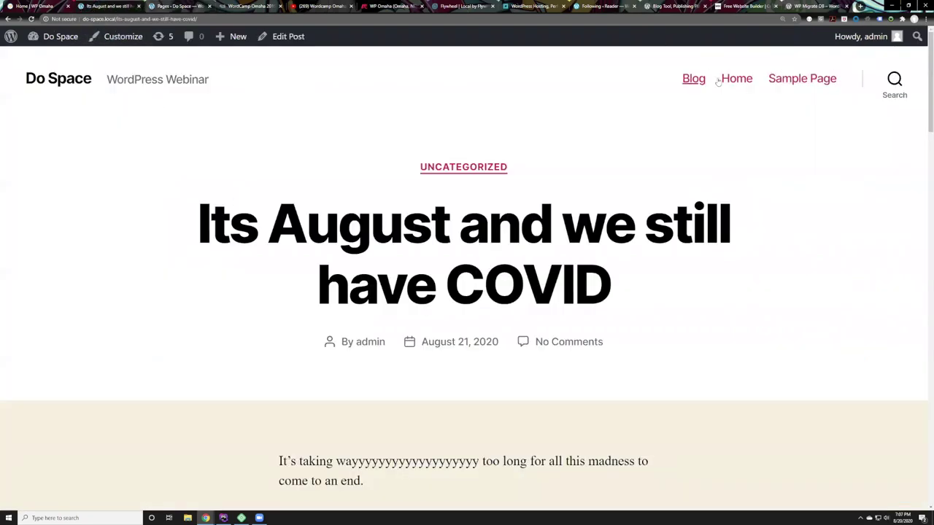
{"action": "left_click", "coordinate": [172, 5]}
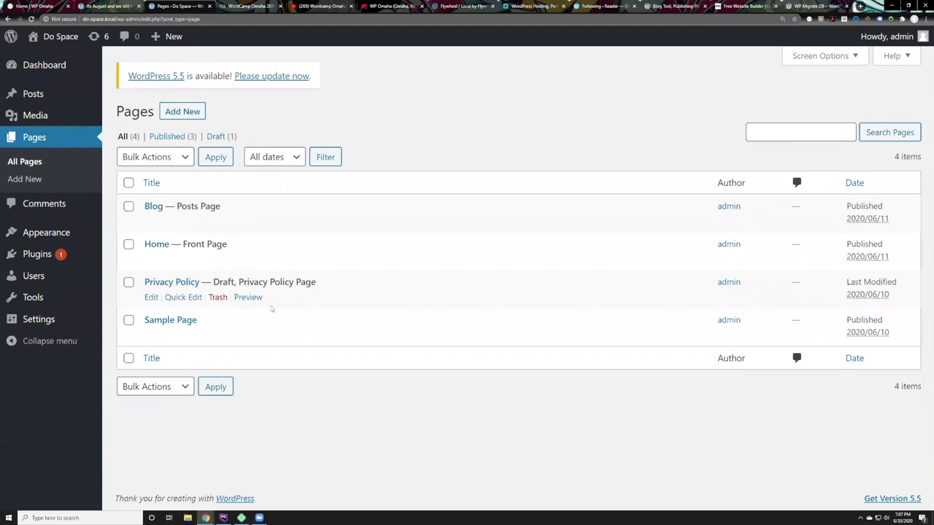
Open the list of comments and examine the moderation options of the sample comment
{"action": "left_click", "coordinate": [41, 205]}
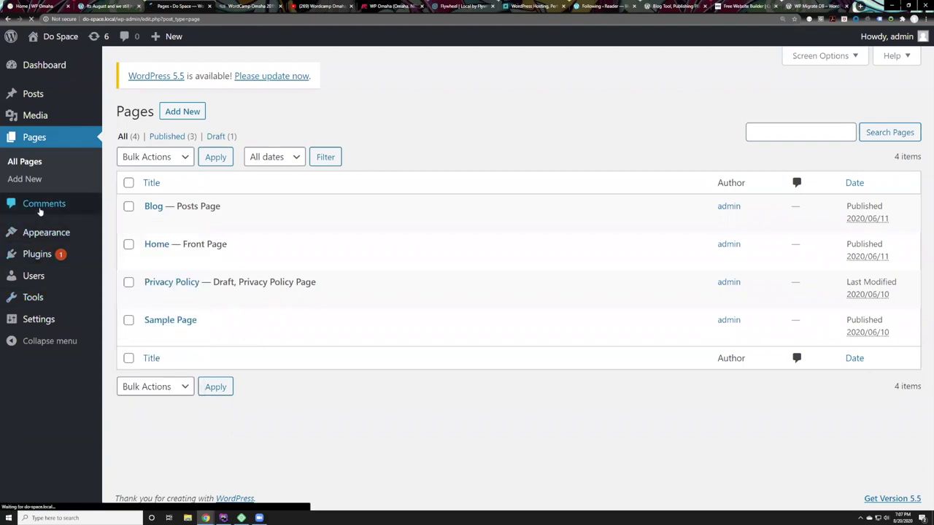
{"action": "mouse_move", "coordinate": [41, 212]}
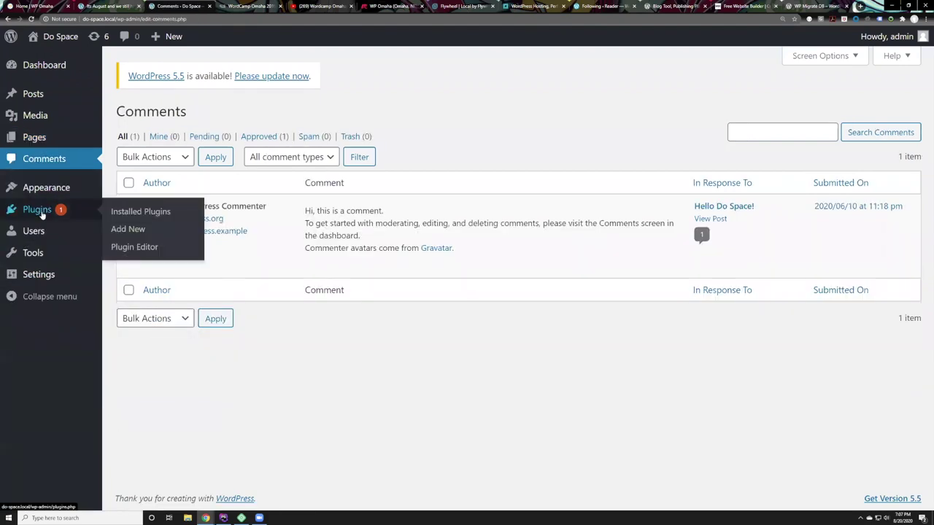
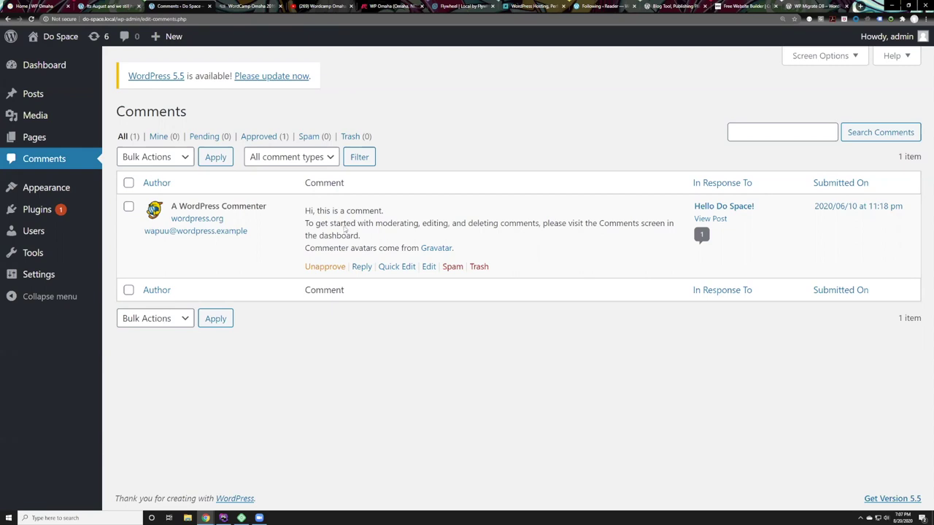
Browse the installed themes and activate the Parallax Eleven theme
{"action": "mouse_move", "coordinate": [21, 193]}
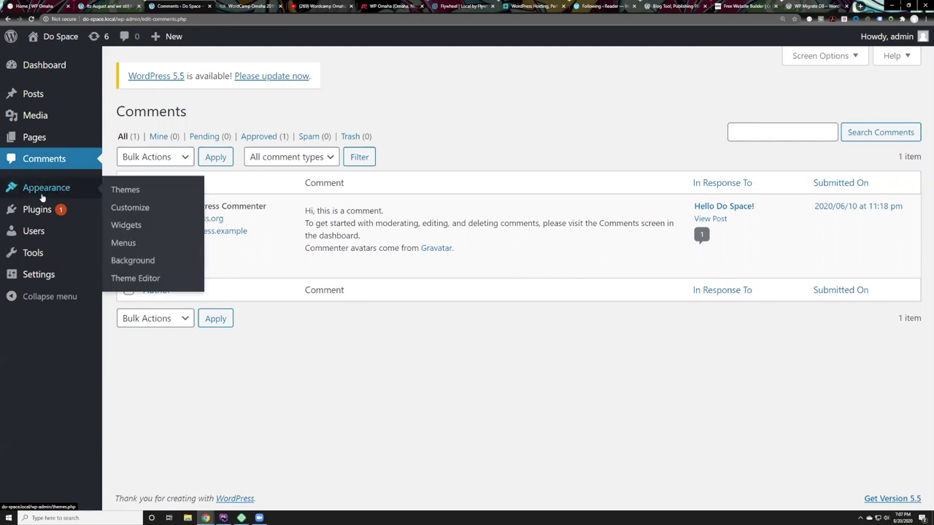
{"action": "left_click", "coordinate": [42, 191]}
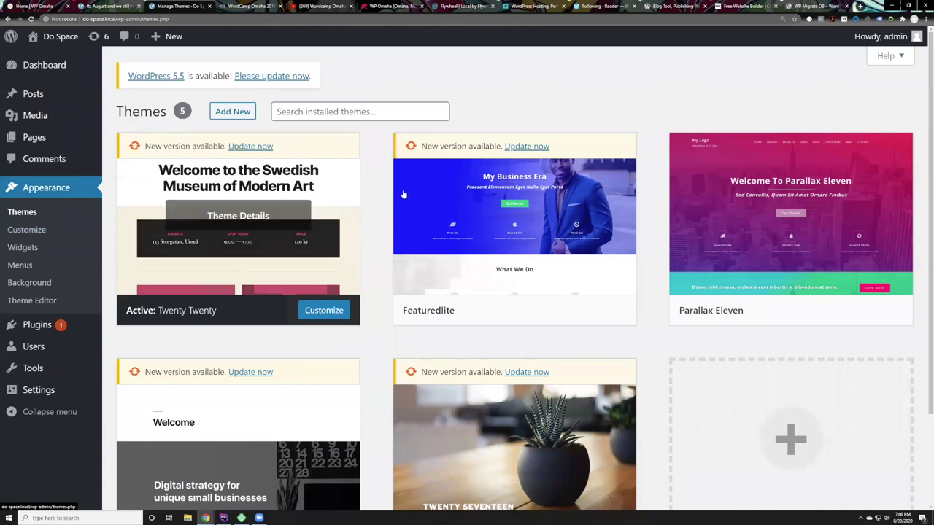
{"action": "scroll", "coordinate": [511, 329], "scroll_direction": "down", "scroll_amount": 3}
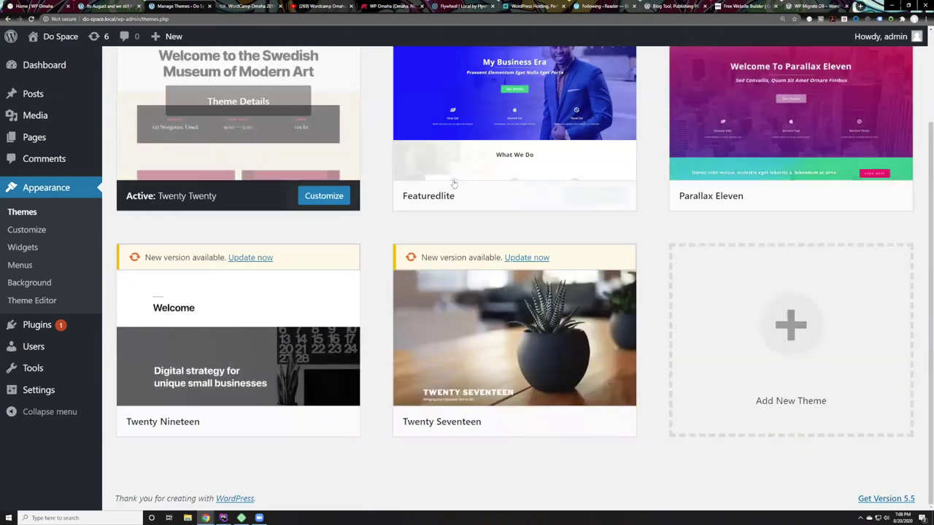
{"action": "scroll", "coordinate": [454, 184], "scroll_direction": "up", "scroll_amount": 3}
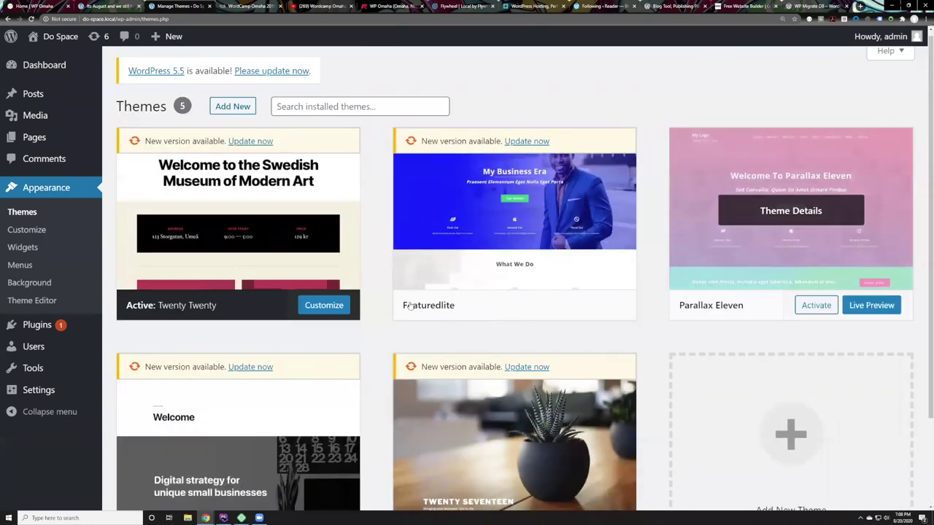
{"action": "scroll", "coordinate": [219, 219], "scroll_direction": "down", "scroll_amount": 3}
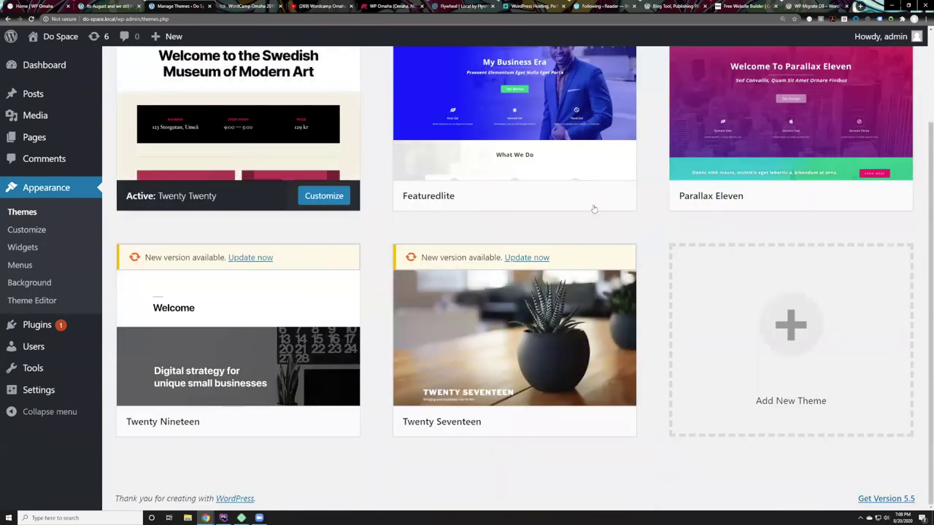
{"action": "scroll", "coordinate": [595, 210], "scroll_direction": "up", "scroll_amount": 3}
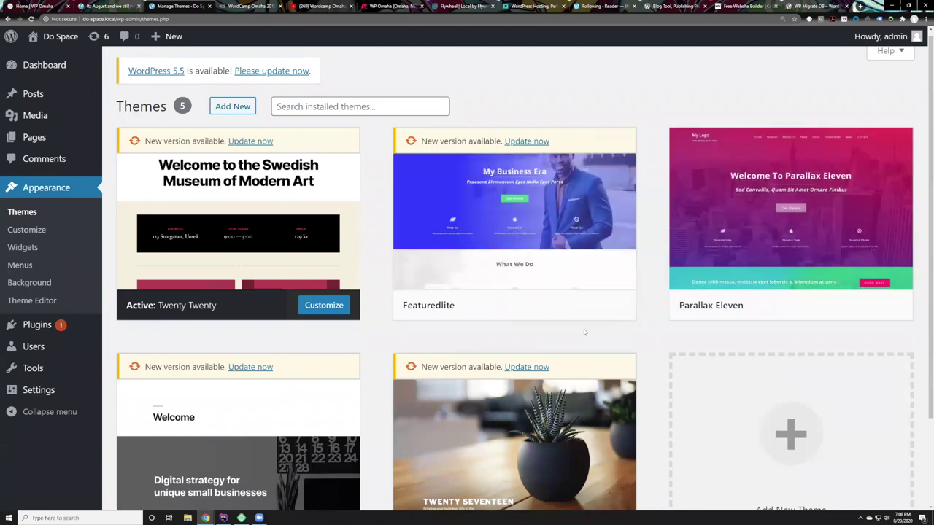
{"action": "left_click", "coordinate": [802, 309]}
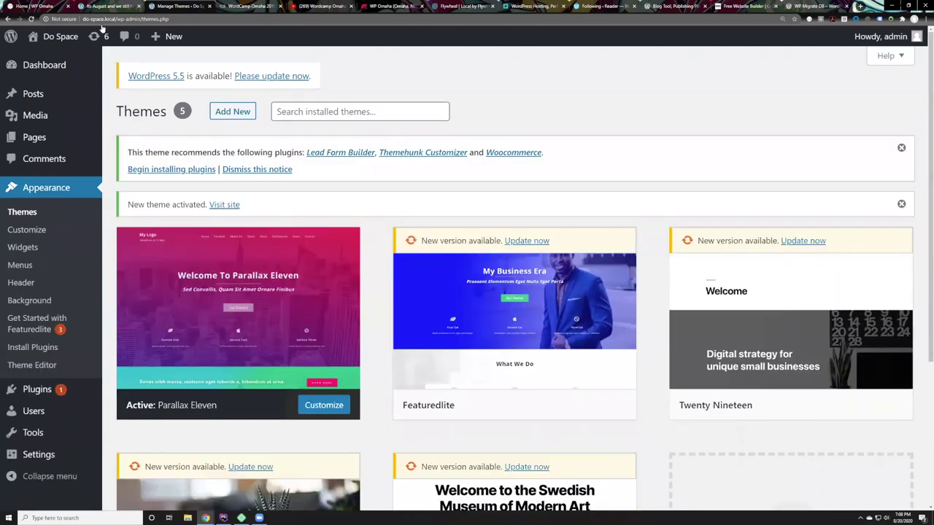
Reload the live COVID post and examine its header, image and sidebar under the newly activated theme
{"action": "left_click", "coordinate": [110, 6]}
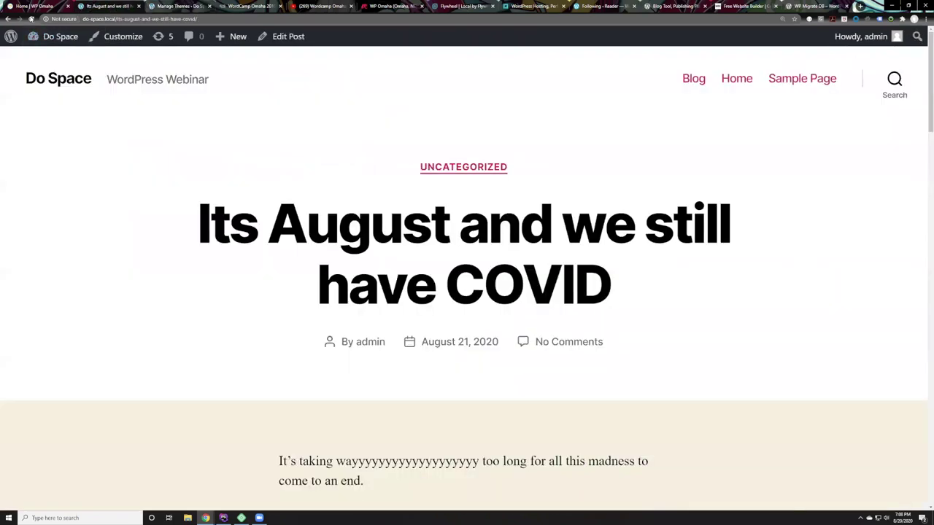
{"action": "left_click", "coordinate": [31, 19]}
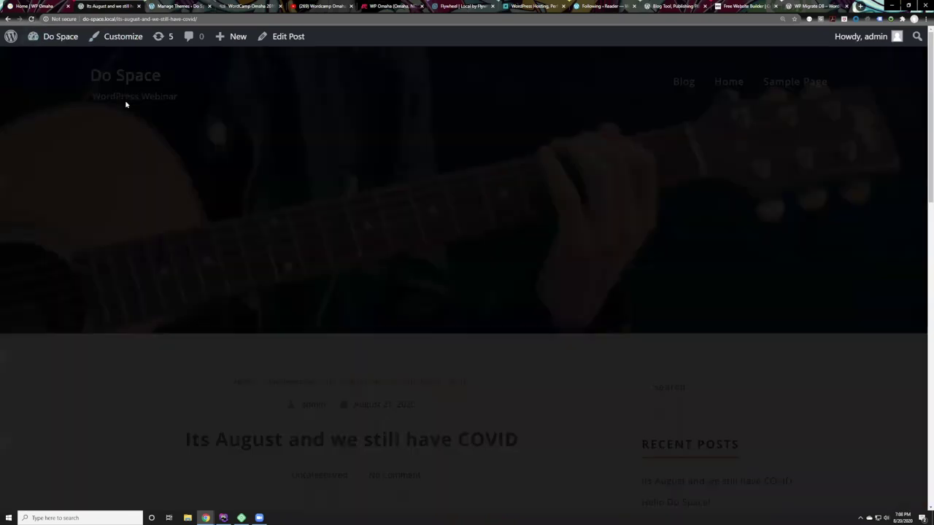
{"action": "scroll", "coordinate": [272, 194], "scroll_direction": "down", "scroll_amount": 10}
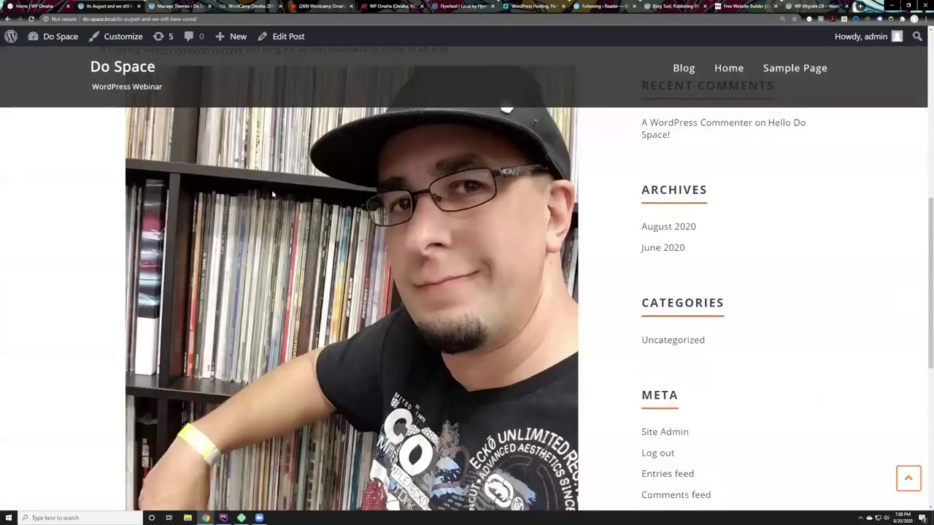
{"action": "scroll", "coordinate": [272, 193], "scroll_direction": "down", "scroll_amount": 5}
{"action": "scroll", "coordinate": [276, 195], "scroll_direction": "up", "scroll_amount": 15}
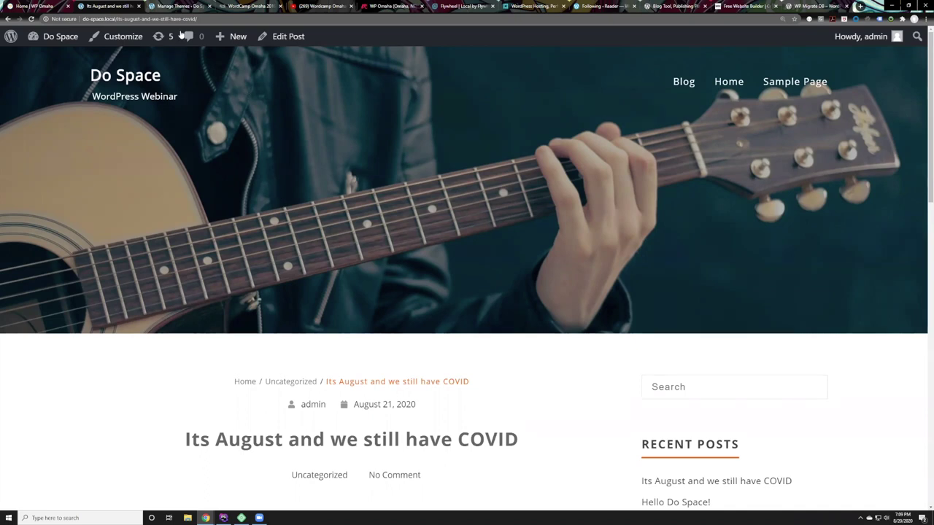
Return to the installed themes in the admin and look through the inactive ones
{"action": "key", "text": "ctrl+Tab"}
{"action": "scroll", "coordinate": [484, 337], "scroll_direction": "down", "scroll_amount": 1}
{"action": "scroll", "coordinate": [484, 337], "scroll_direction": "down", "scroll_amount": 3}
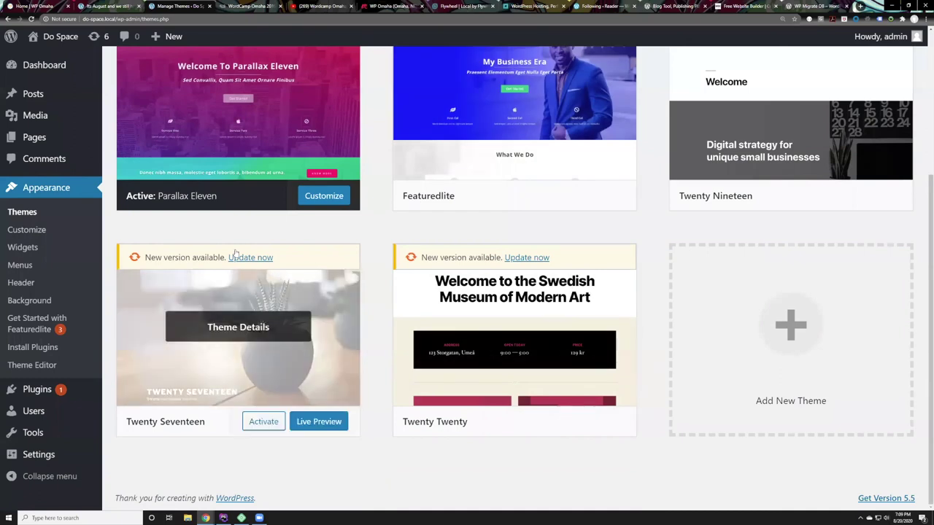
Open the customizer for the active Parallax Eleven theme, check its Menus section and go to General Setting
{"action": "scroll", "coordinate": [437, 321], "scroll_direction": "up", "scroll_amount": 2}
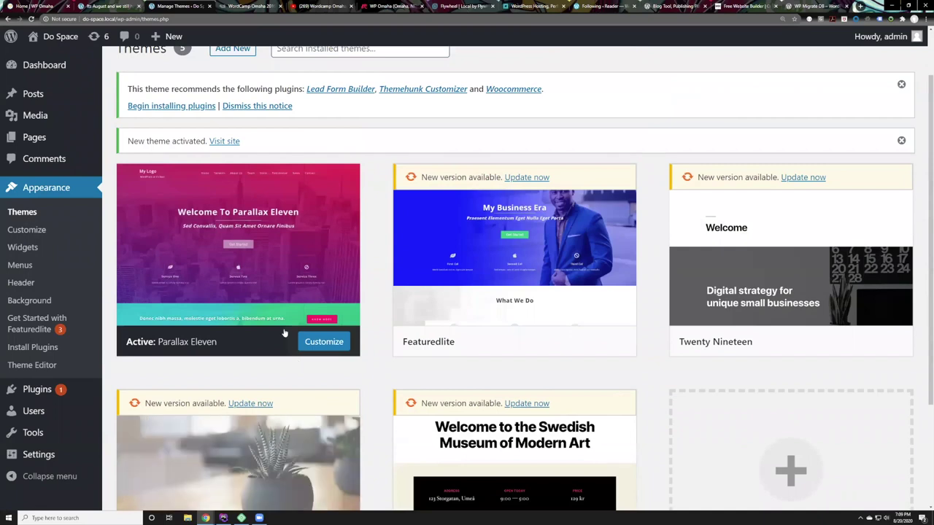
{"action": "scroll", "coordinate": [268, 283], "scroll_direction": "down", "scroll_amount": 1}
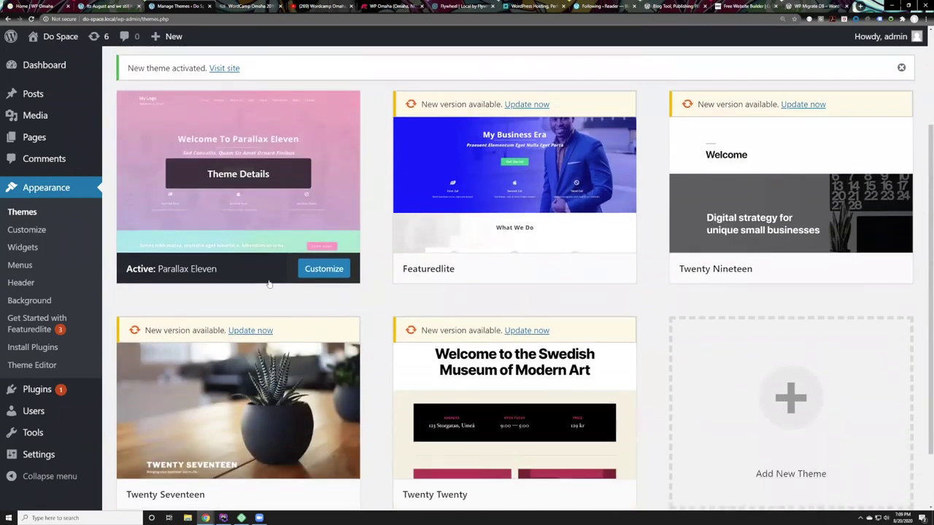
{"action": "left_click", "coordinate": [29, 234]}
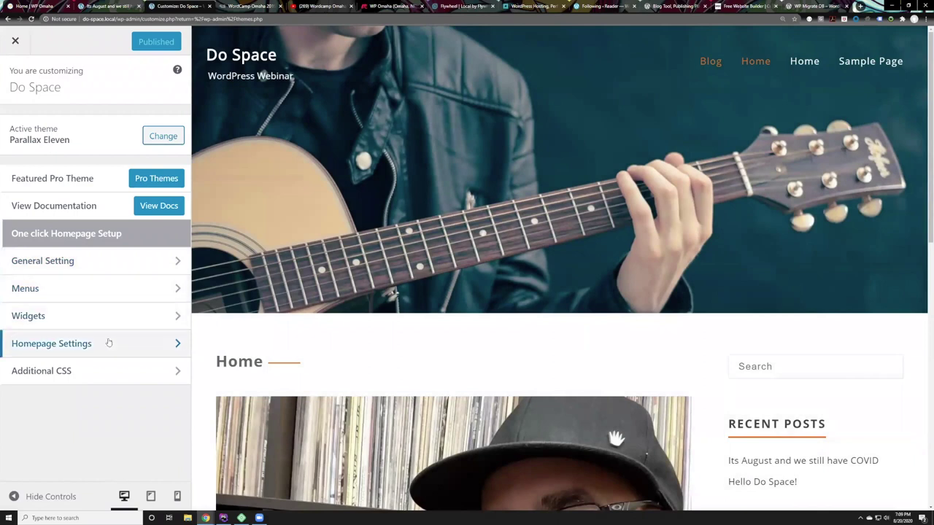
{"action": "left_click", "coordinate": [107, 299]}
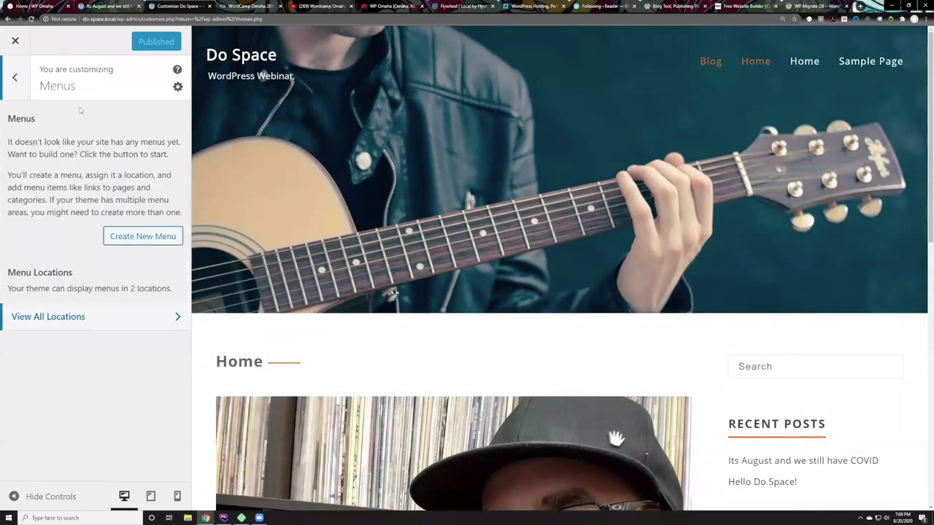
{"action": "left_click", "coordinate": [15, 76]}
{"action": "left_click", "coordinate": [95, 260]}
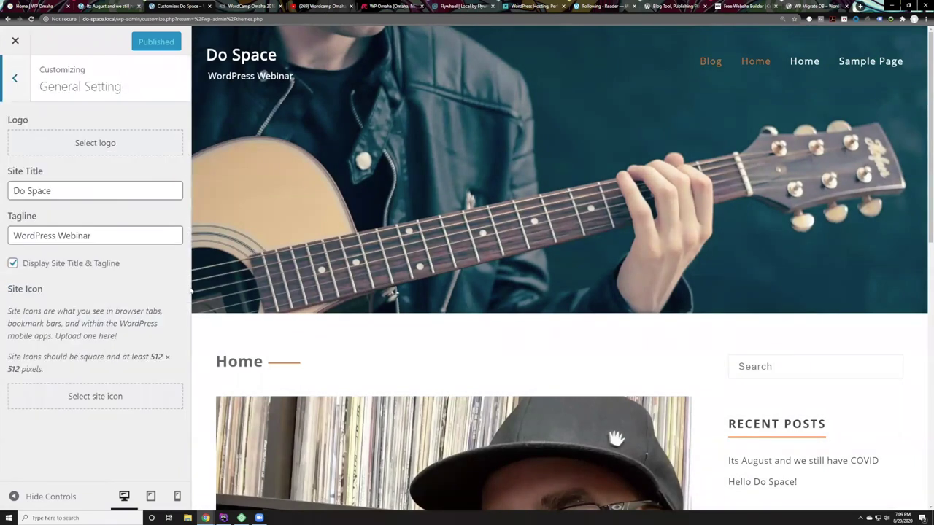
Upload musclemilitia-logo_800x.png from the product logos folder and choose it as the site icon
{"action": "left_click_drag", "start_coordinate": [10, 289], "coordinate": [90, 292]}
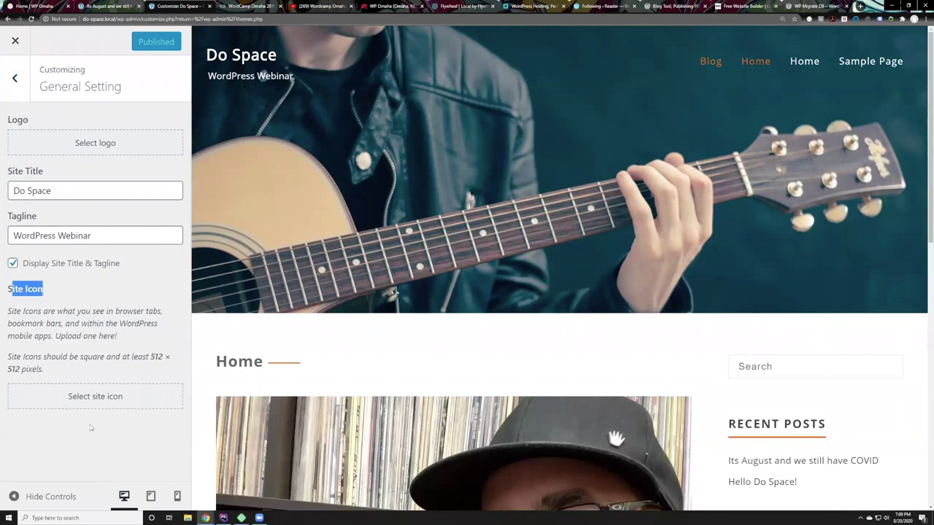
{"action": "left_click", "coordinate": [91, 396]}
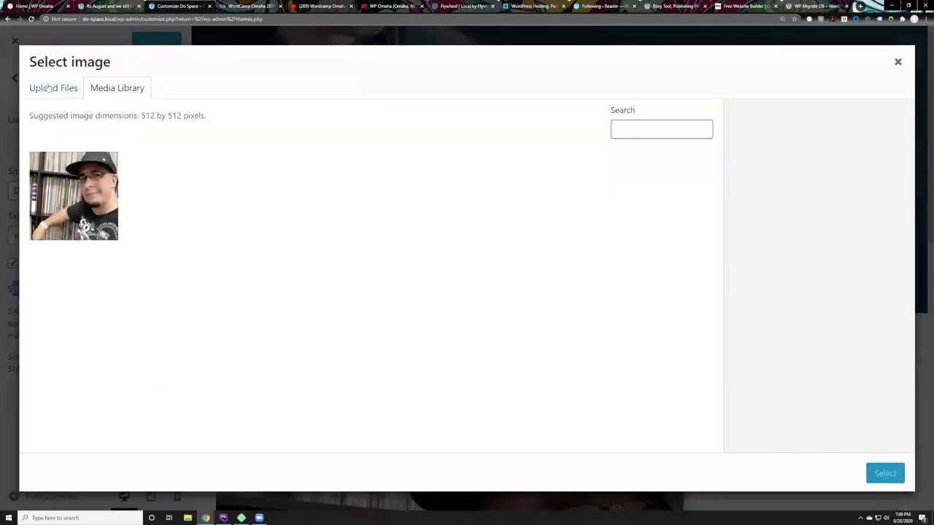
{"action": "left_click", "coordinate": [48, 87]}
{"action": "left_click", "coordinate": [427, 284]}
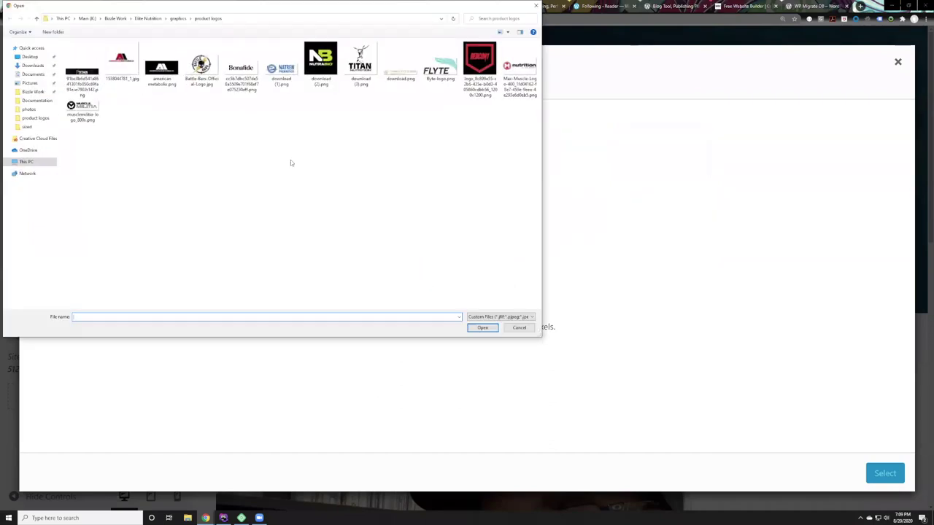
{"action": "left_click", "coordinate": [82, 109]}
{"action": "left_click", "coordinate": [482, 328]}
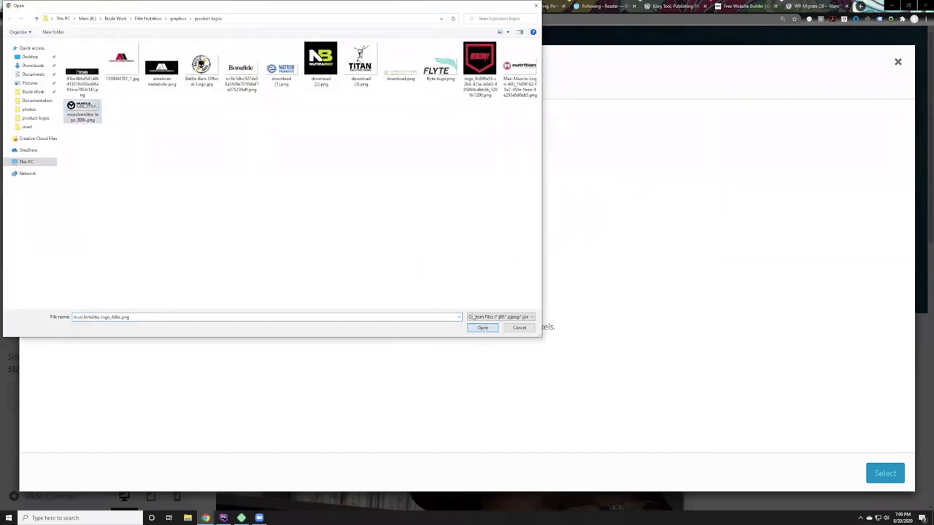
{"action": "left_click", "coordinate": [882, 473]}
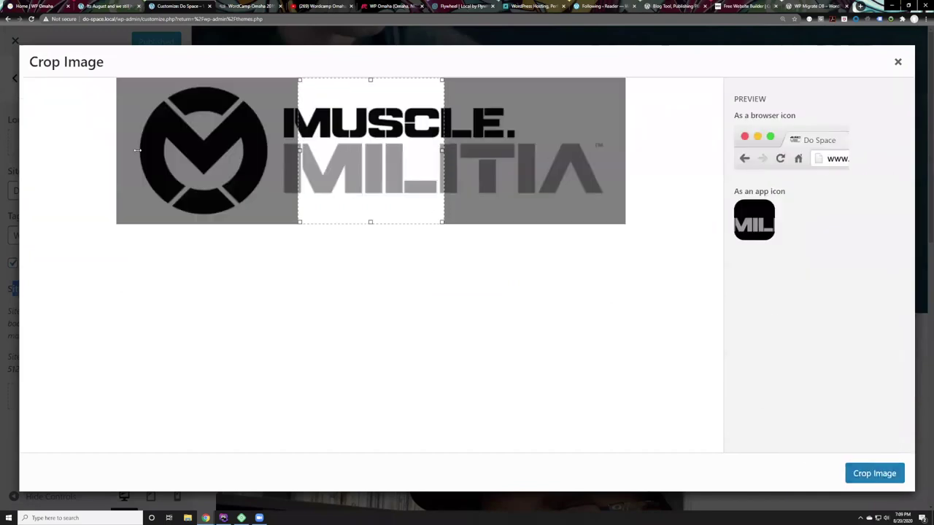
Crop the site icon to the round M emblem of the image and publish the change
{"action": "left_click_drag", "start_coordinate": [380, 149], "coordinate": [215, 149]}
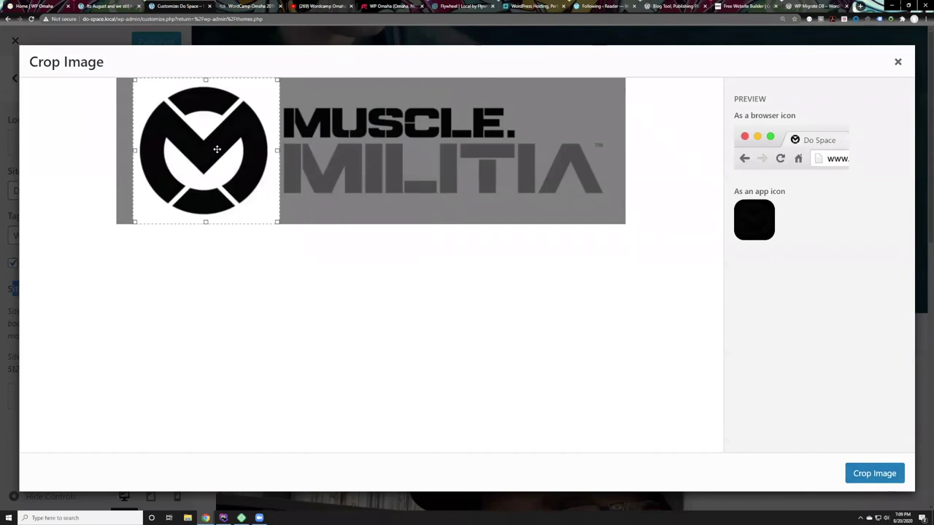
{"action": "left_click", "coordinate": [884, 478]}
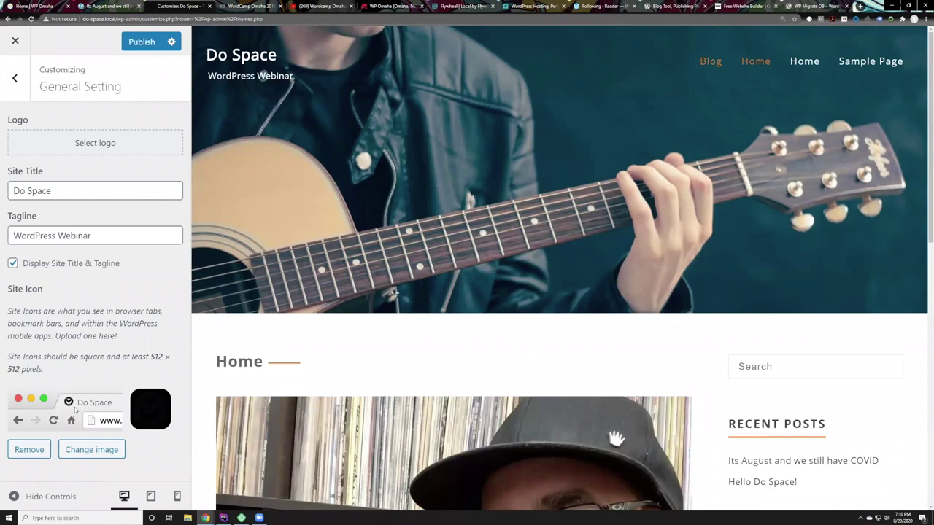
{"action": "left_click", "coordinate": [140, 41]}
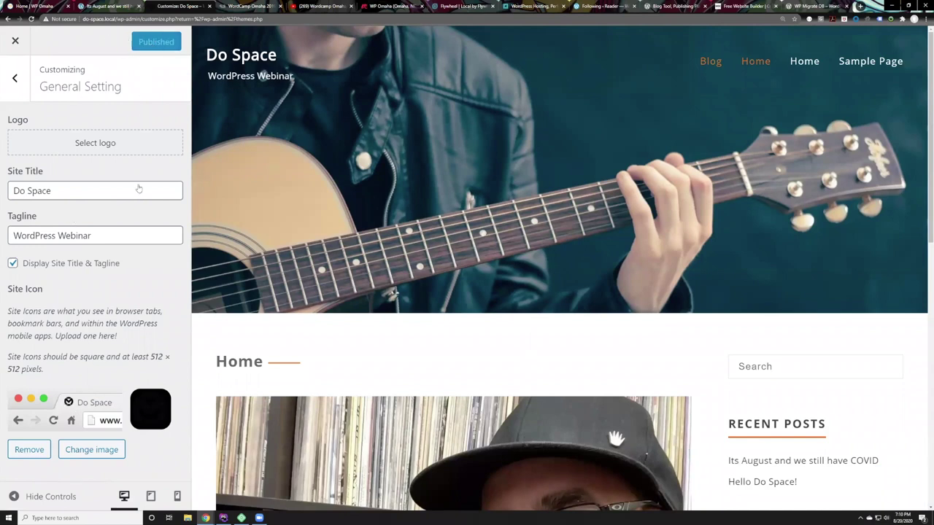
Set the site logo to musclemilitia-logo_800x.png from the media library, accept the suggested crop and publish it
{"action": "left_click", "coordinate": [65, 146]}
{"action": "left_click", "coordinate": [87, 211]}
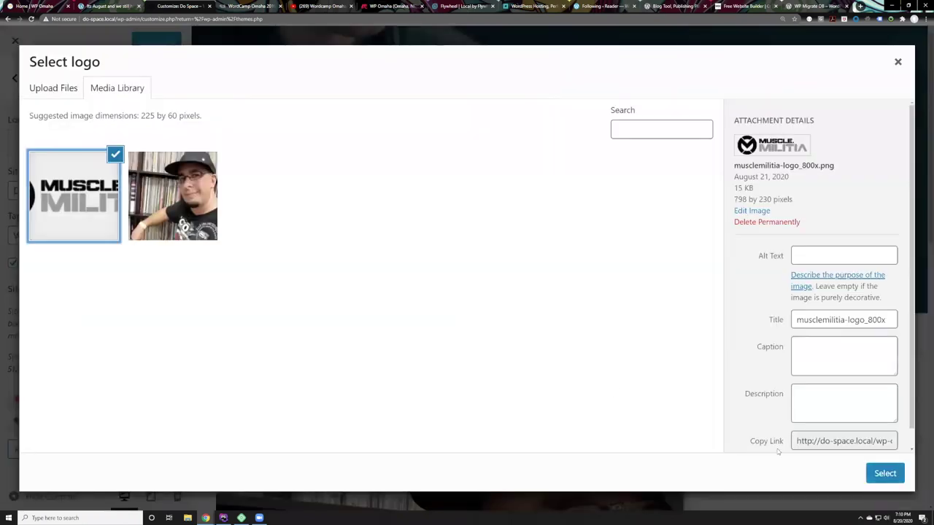
{"action": "left_click", "coordinate": [883, 475]}
{"action": "left_click", "coordinate": [868, 474]}
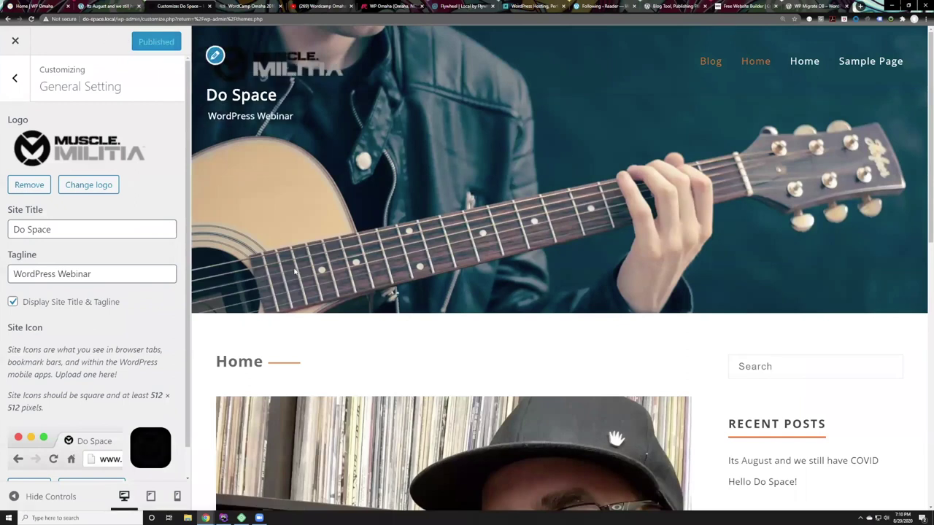
Check on the live post "Its August and we still have COVID" how the logo looks in the header while scrolling
{"action": "left_click", "coordinate": [102, 6]}
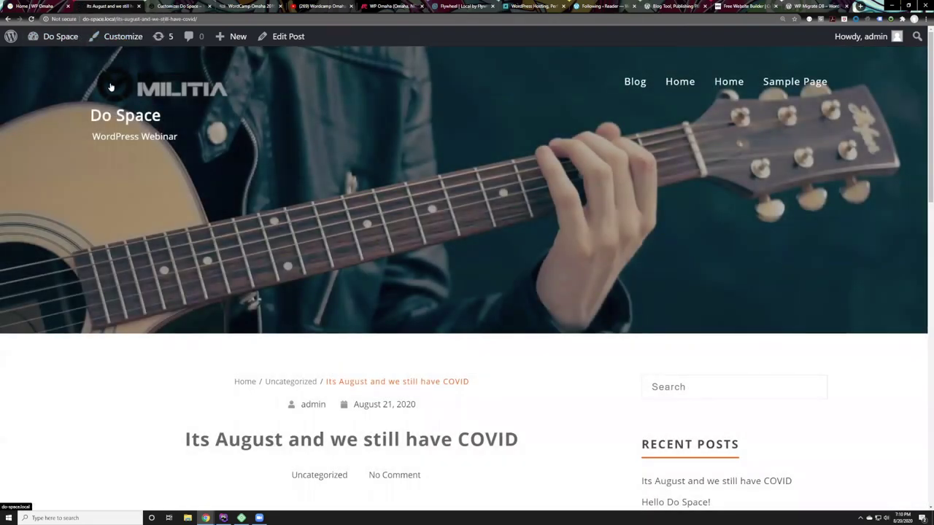
{"action": "scroll", "coordinate": [253, 165], "scroll_direction": "down", "scroll_amount": 3}
{"action": "scroll", "coordinate": [253, 166], "scroll_direction": "up", "scroll_amount": 2}
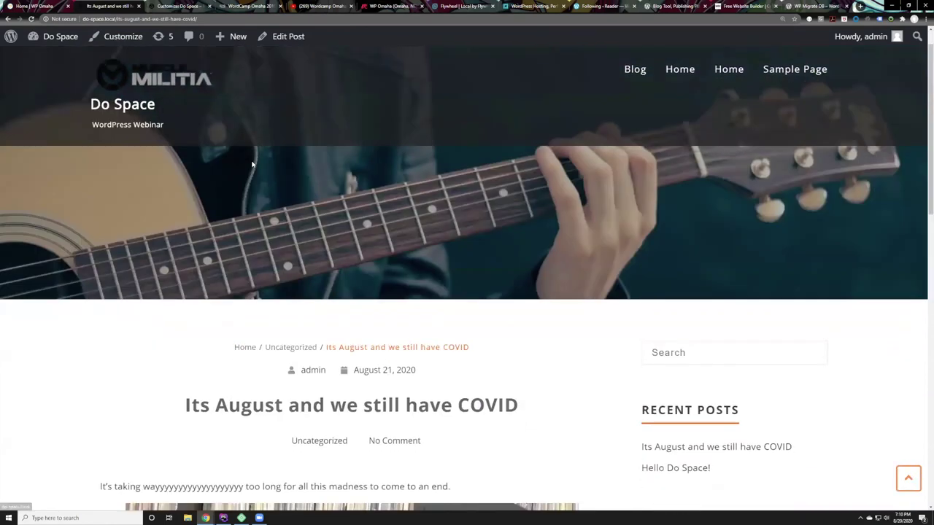
{"action": "scroll", "coordinate": [253, 166], "scroll_direction": "down", "scroll_amount": 4}
{"action": "scroll", "coordinate": [218, 131], "scroll_direction": "down", "scroll_amount": 1}
{"action": "scroll", "coordinate": [222, 150], "scroll_direction": "up", "scroll_amount": 5}
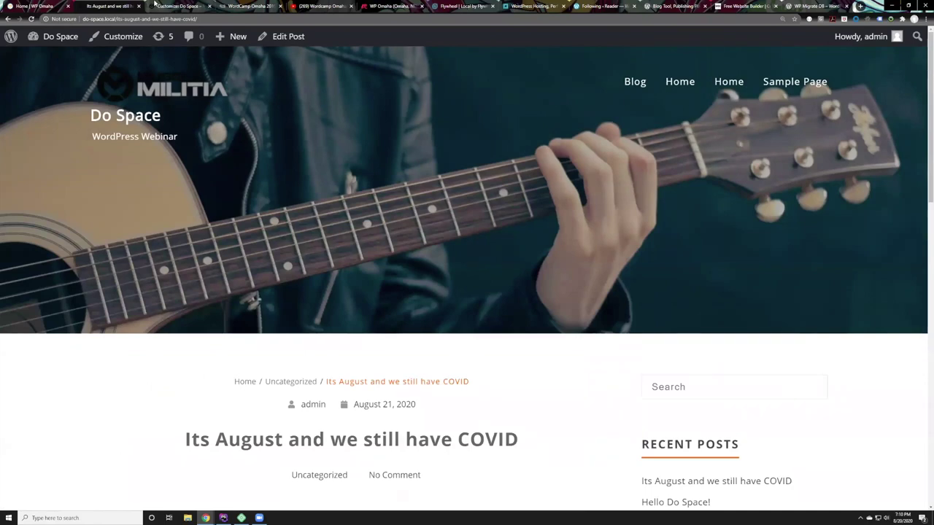
Review the customizer's Additional CSS, Homepage Settings, Widgets, Menus and General Setting sections, and return to the Themes page
{"action": "left_click", "coordinate": [155, 6]}
{"action": "left_click", "coordinate": [4, 76]}
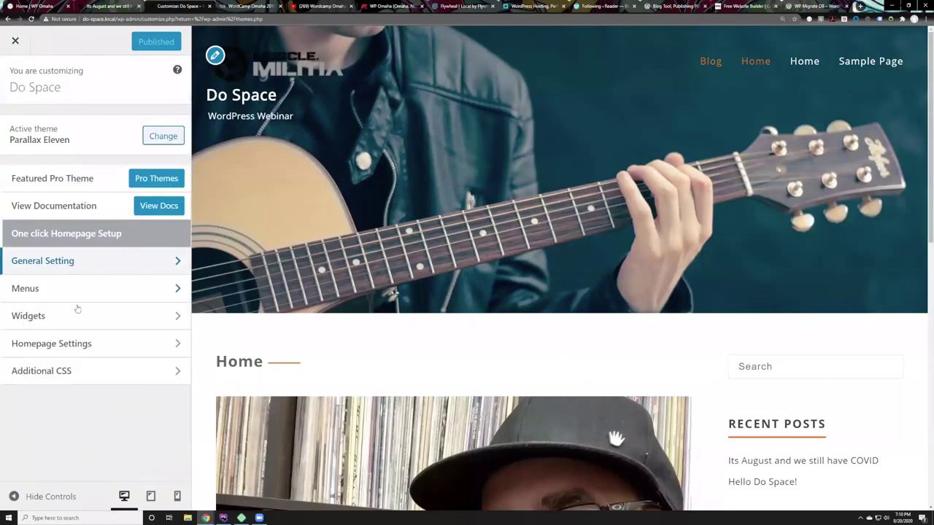
{"action": "left_click", "coordinate": [77, 372]}
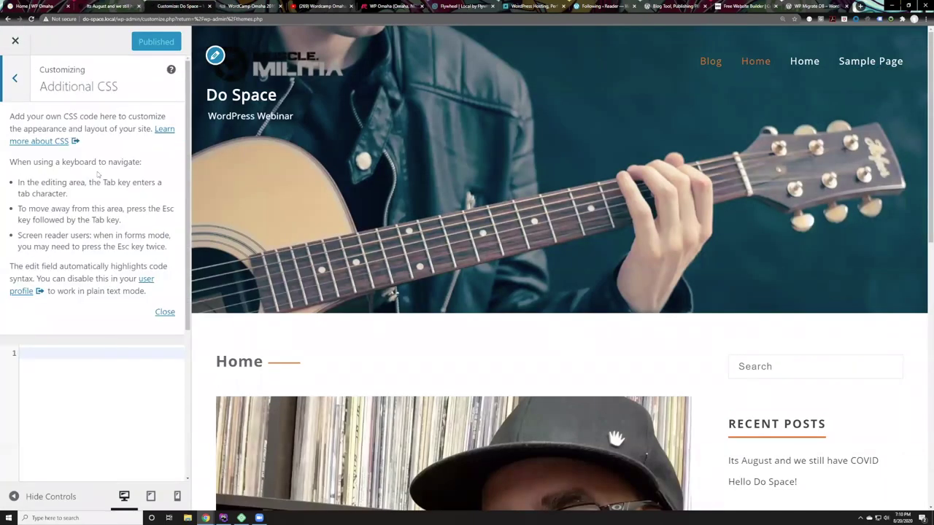
{"action": "left_click", "coordinate": [9, 82]}
{"action": "left_click", "coordinate": [58, 342]}
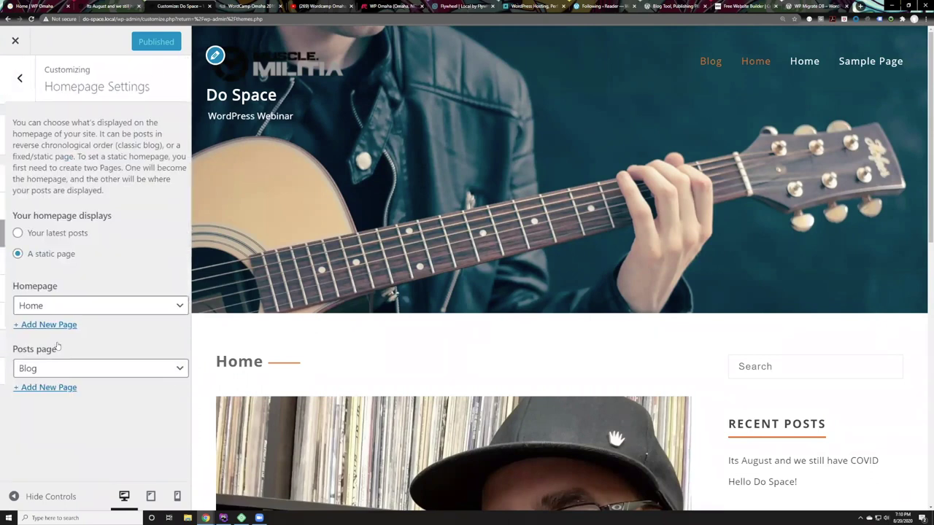
{"action": "left_click", "coordinate": [5, 82]}
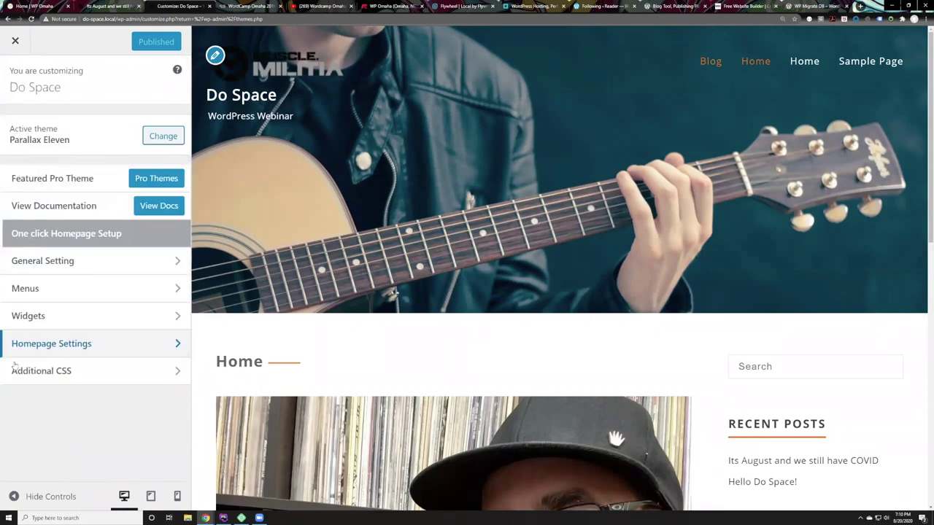
{"action": "left_click", "coordinate": [51, 321]}
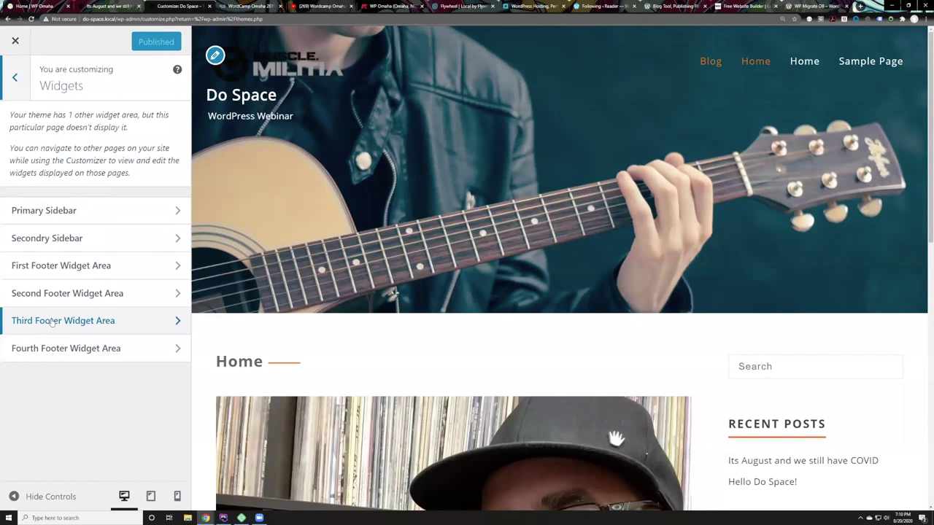
{"action": "left_click", "coordinate": [9, 81]}
{"action": "left_click", "coordinate": [32, 289]}
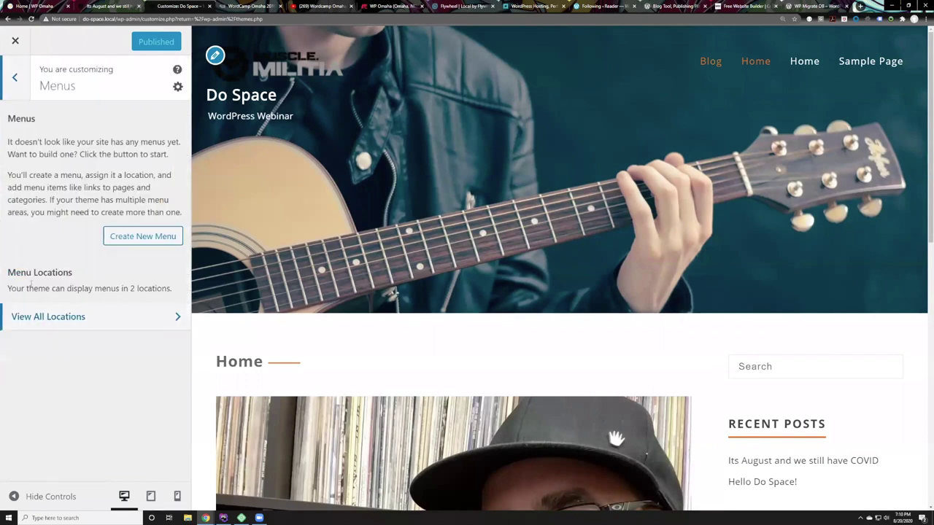
{"action": "left_click", "coordinate": [9, 81]}
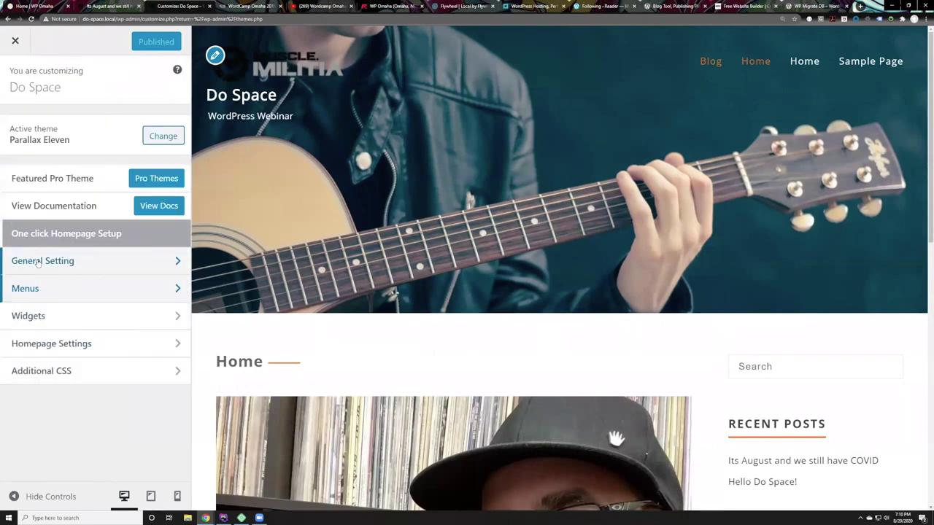
{"action": "left_click", "coordinate": [38, 263]}
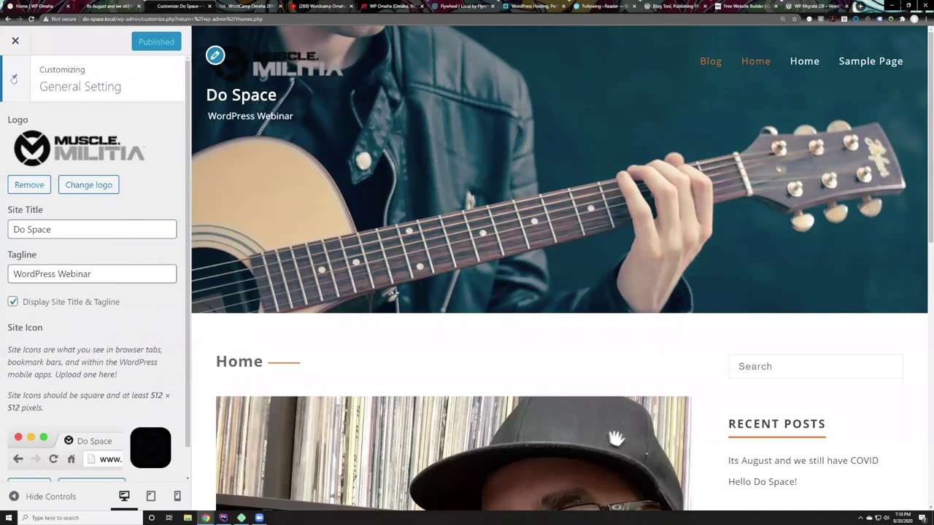
{"action": "left_click", "coordinate": [14, 79]}
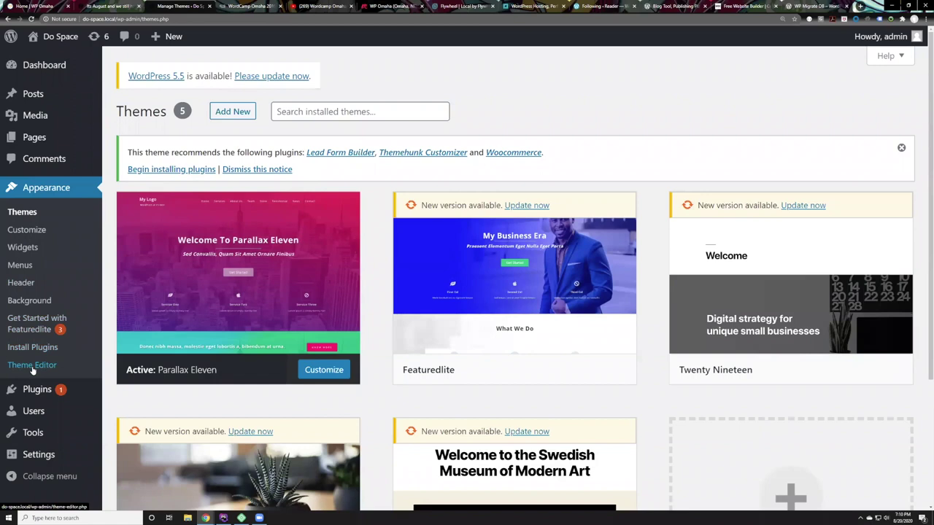
Open the Theme Editor and return to the Themes page without editing any file
{"action": "left_click", "coordinate": [33, 368]}
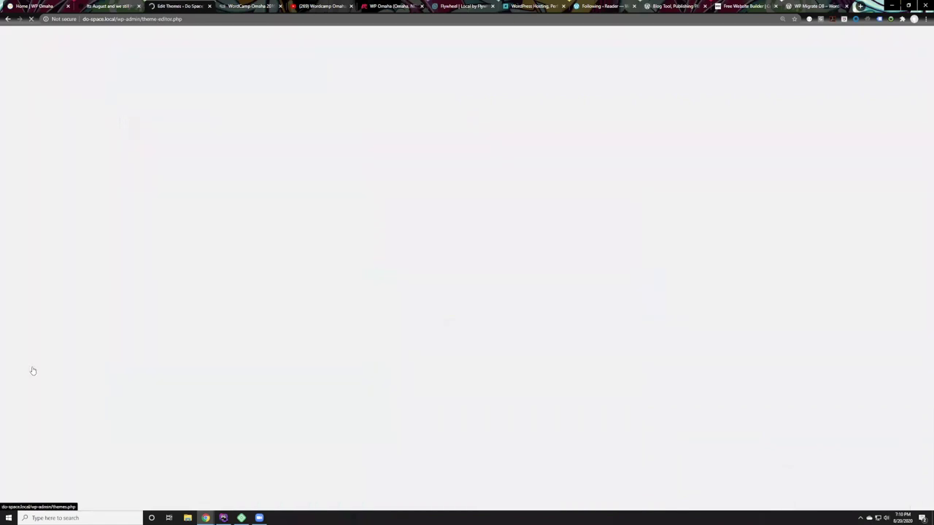
{"action": "left_click", "coordinate": [360, 338]}
{"action": "scroll", "coordinate": [58, 325], "scroll_direction": "down", "scroll_amount": 2}
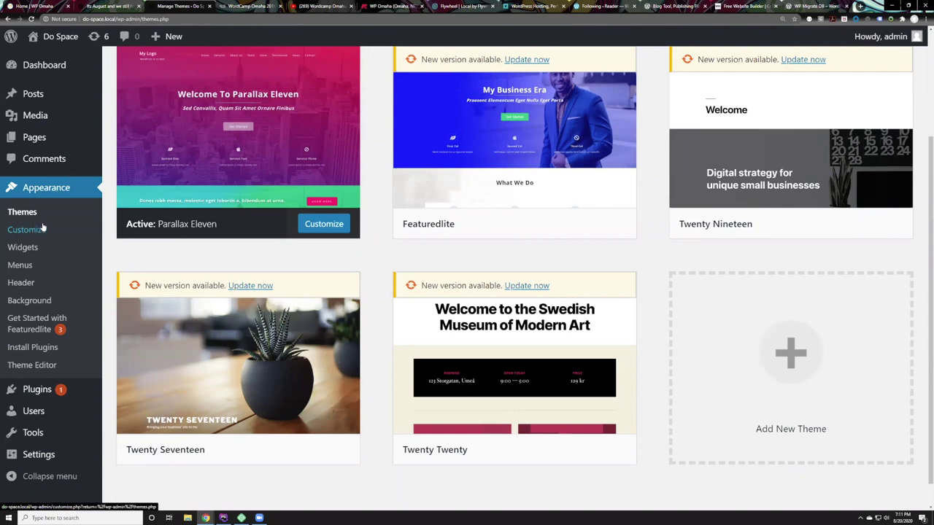
{"action": "scroll", "coordinate": [197, 221], "scroll_direction": "up", "scroll_amount": 2}
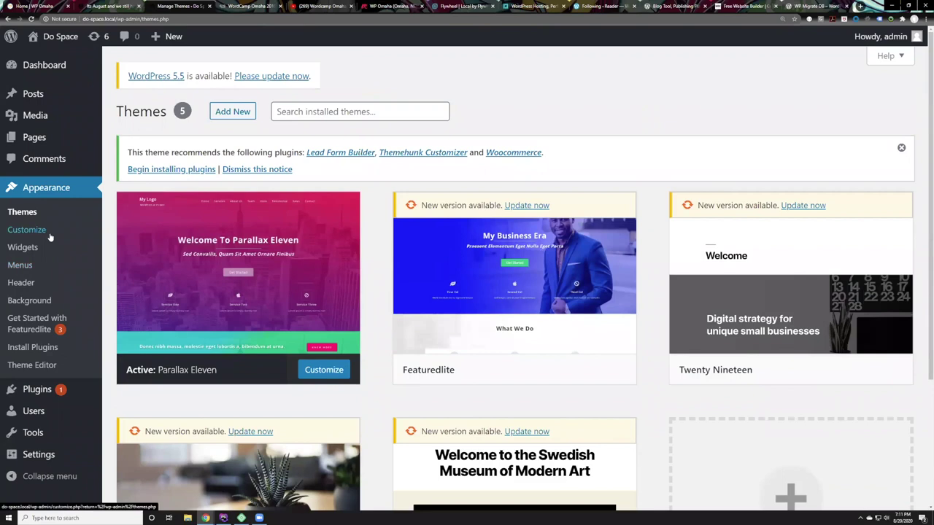
Open the Widgets page and examine the available widgets and the theme's sidebar and footer widget areas
{"action": "left_click", "coordinate": [32, 250]}
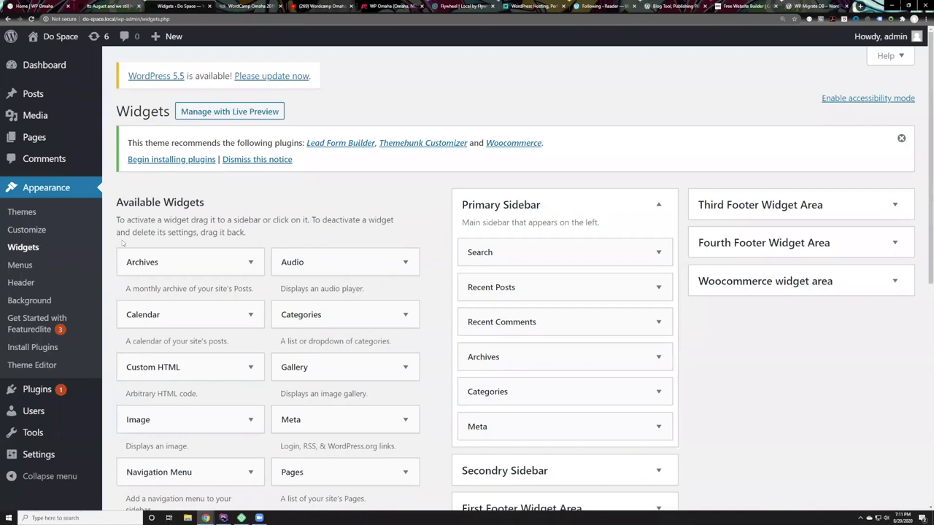
{"action": "scroll", "coordinate": [275, 242], "scroll_direction": "down", "scroll_amount": 3}
{"action": "scroll", "coordinate": [275, 242], "scroll_direction": "up", "scroll_amount": 3}
{"action": "scroll", "coordinate": [440, 265], "scroll_direction": "down", "scroll_amount": 3}
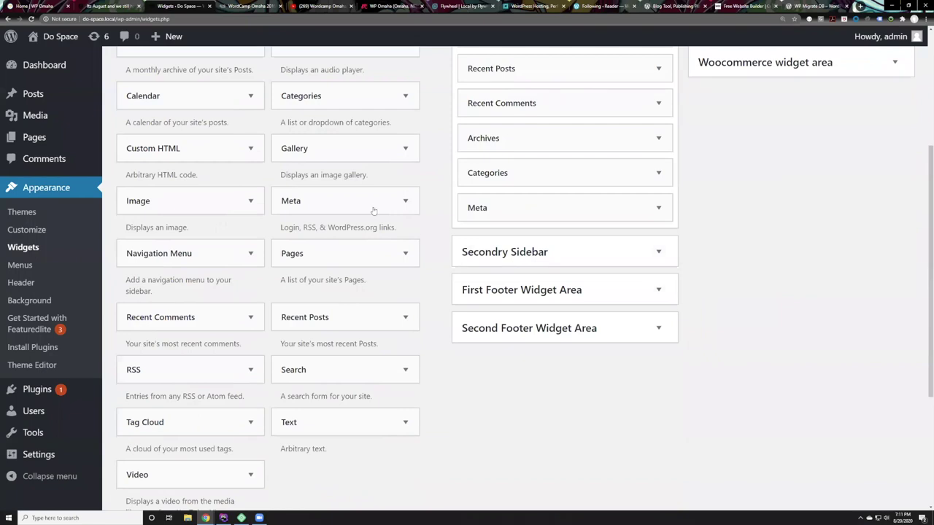
{"action": "scroll", "coordinate": [335, 275], "scroll_direction": "up", "scroll_amount": 2}
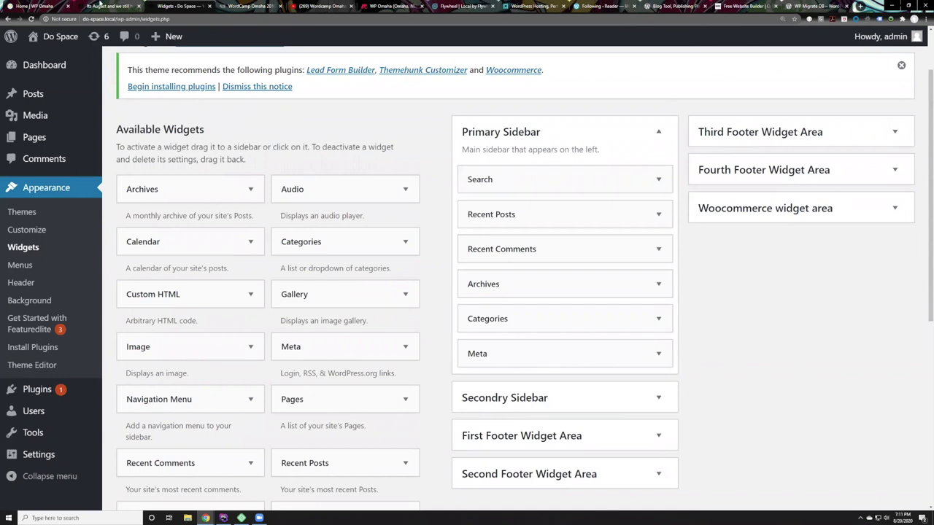
Examine the sidebar of the live post "Its August and we still have COVID" to see the primary sidebar's widgets
{"action": "left_click", "coordinate": [102, 6]}
{"action": "scroll", "coordinate": [765, 276], "scroll_direction": "down", "scroll_amount": 10}
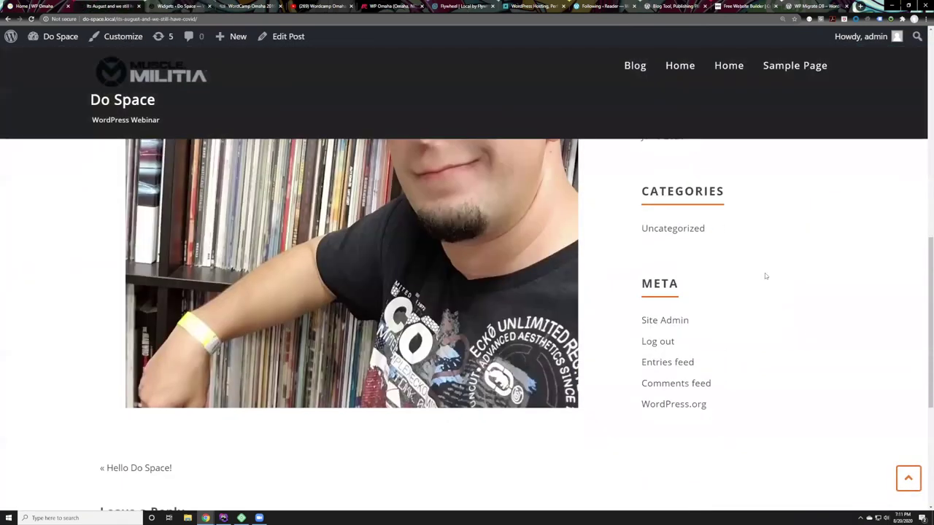
{"action": "scroll", "coordinate": [708, 361], "scroll_direction": "up", "scroll_amount": 5}
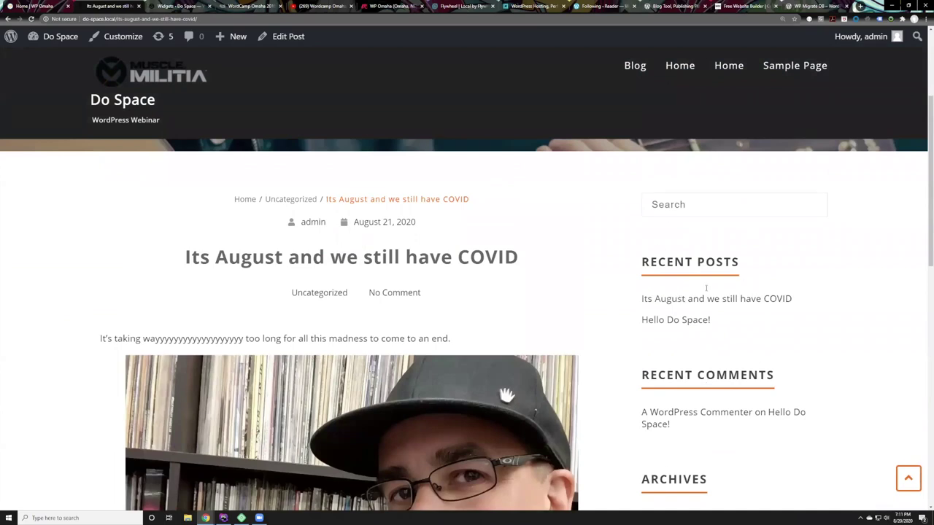
Add a Text widget at the beginning of the Primary Sidebar on the Widgets page and title it "Do Space"
{"action": "left_click", "coordinate": [150, 5]}
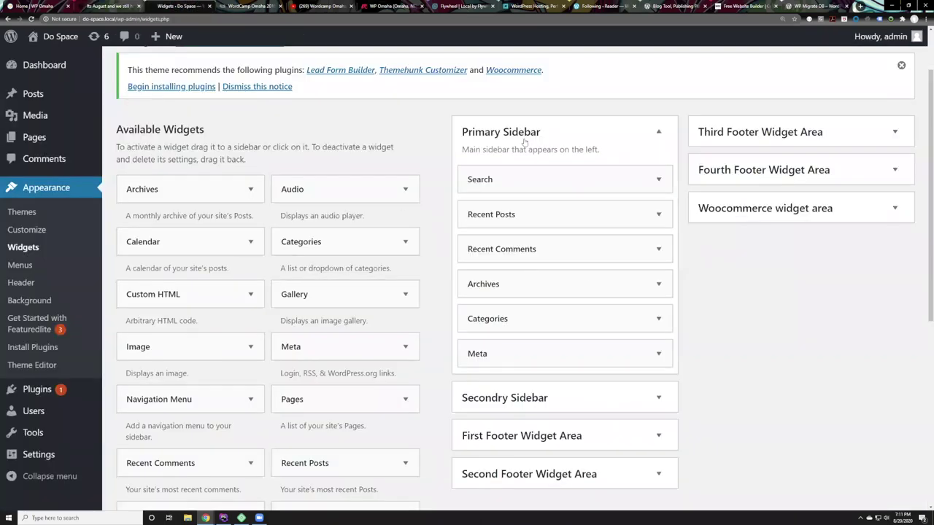
{"action": "scroll", "coordinate": [424, 377], "scroll_direction": "down", "scroll_amount": 1}
{"action": "scroll", "coordinate": [173, 373], "scroll_direction": "down", "scroll_amount": 2}
{"action": "left_click_drag", "start_coordinate": [306, 386], "coordinate": [489, 252]}
{"action": "scroll", "coordinate": [484, 191], "scroll_direction": "down", "scroll_amount": 2}
{"action": "scroll", "coordinate": [486, 313], "scroll_direction": "up", "scroll_amount": 5}
{"action": "left_click", "coordinate": [464, 292]}
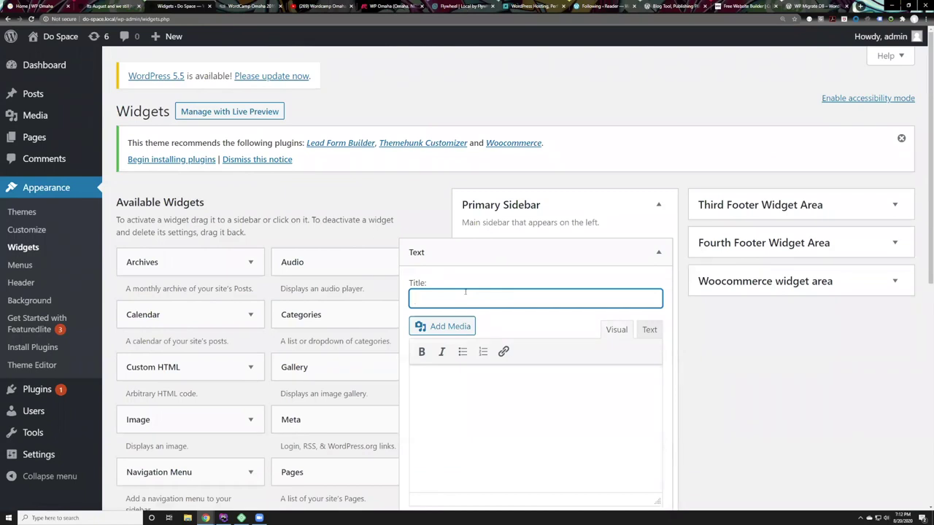
{"action": "type", "text": "Do Space"}
Write "Thank you all for attending this webinar. I hope you learn a lot!" as the Text widget's content and save it
{"action": "left_click", "coordinate": [470, 385]}
{"action": "type", "text": "Thank you"}
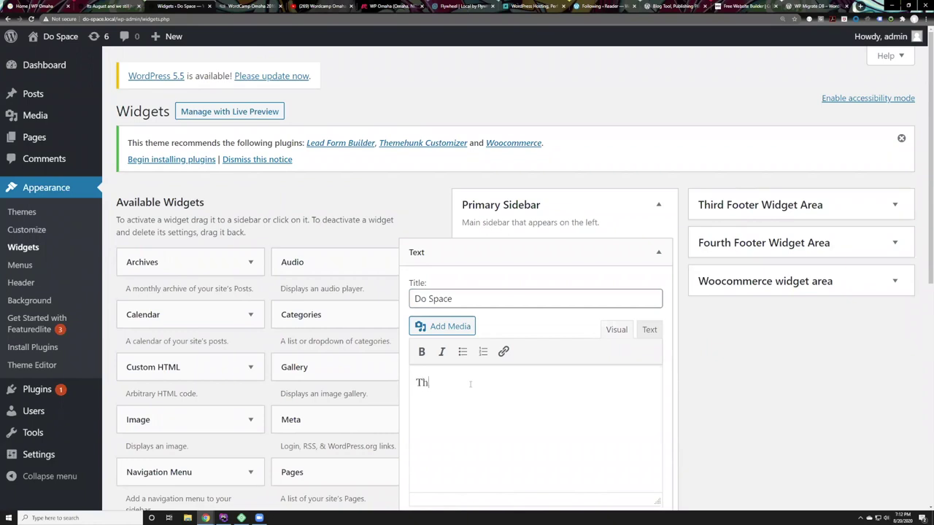
{"action": "key", "text": "BackSpace"}
{"action": "key", "text": "BackSpace"}
{"action": "type", "text": "ou all for attending this we"}
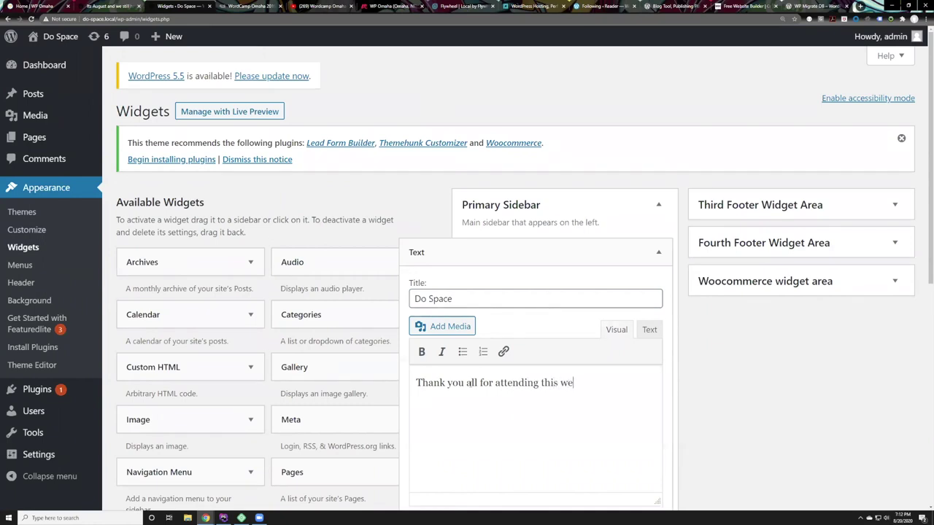
{"action": "type", "text": "binar. I hope you learne"}
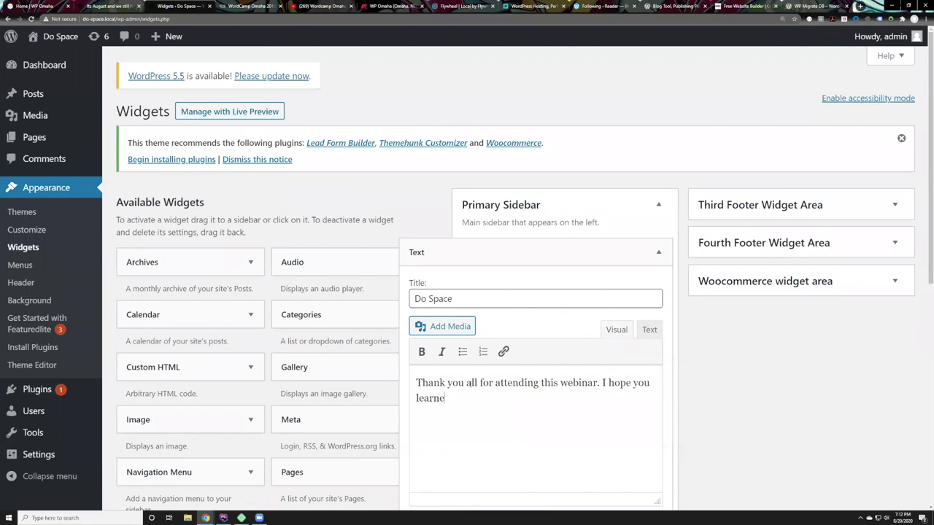
{"action": "key", "text": "BackSpace"}
{"action": "type", "text": "a lot!"}
{"action": "scroll", "coordinate": [663, 328], "scroll_direction": "down", "scroll_amount": 2}
{"action": "left_click", "coordinate": [645, 414]}
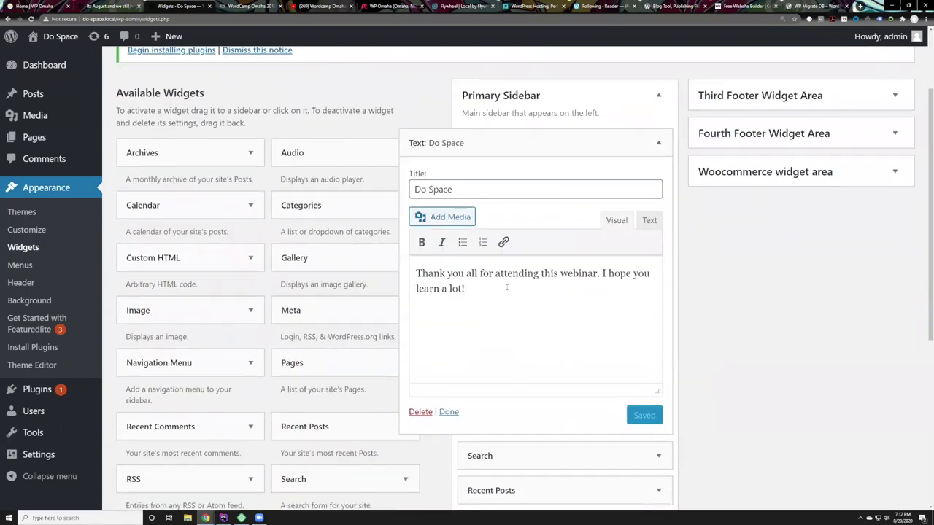
Reload the live post "Its August and we still have COVID" and examine the Do Space text widget in its sidebar
{"action": "left_click", "coordinate": [118, 4]}
{"action": "key", "text": "F5"}
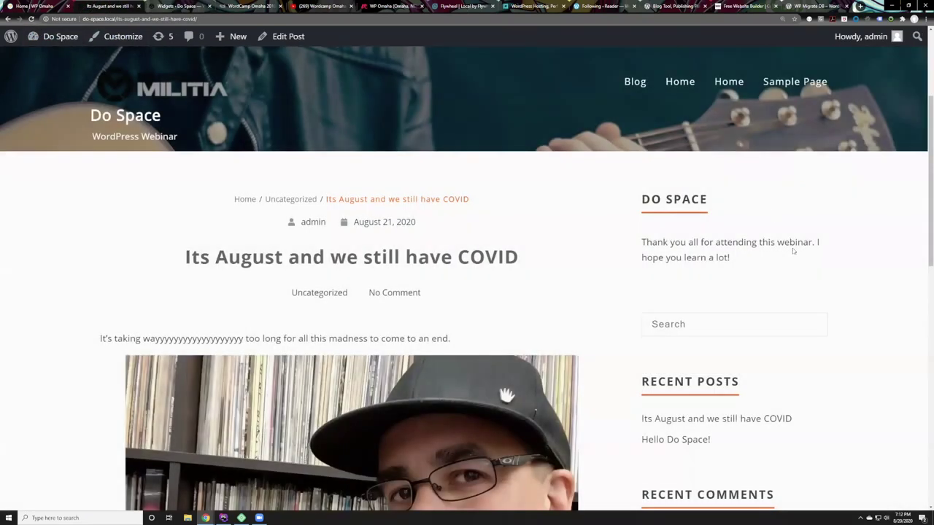
{"action": "left_click_drag", "start_coordinate": [636, 204], "coordinate": [706, 204]}
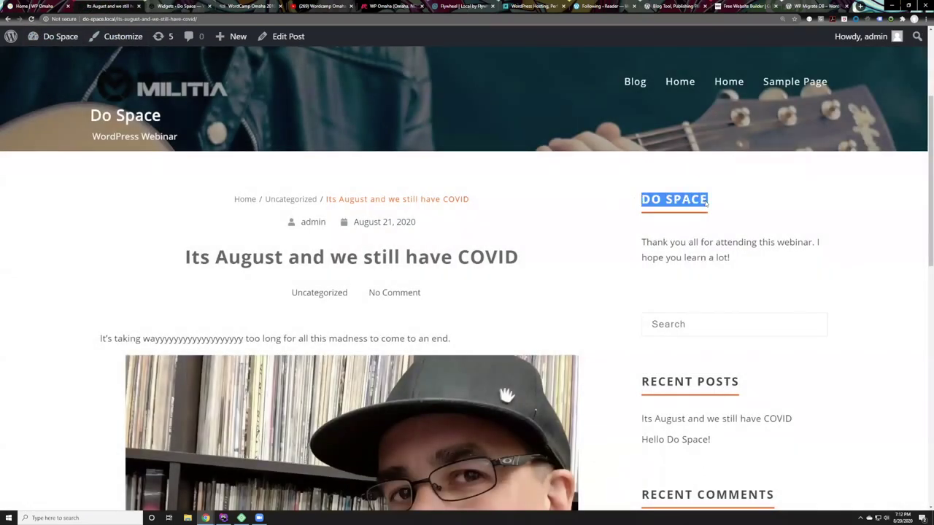
{"action": "left_click", "coordinate": [717, 237]}
{"action": "triple_click", "coordinate": [716, 238]}
{"action": "left_click", "coordinate": [786, 267]}
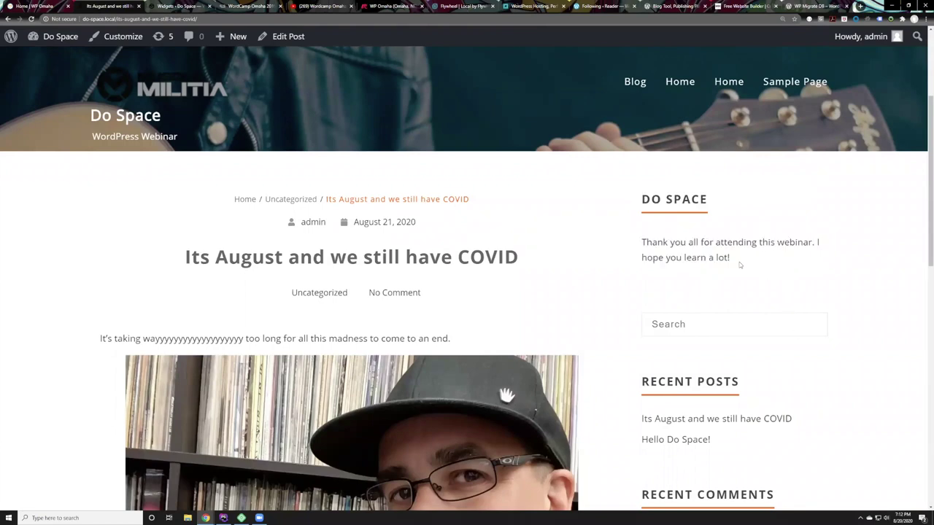
{"action": "scroll", "coordinate": [737, 266], "scroll_direction": "down", "scroll_amount": 2}
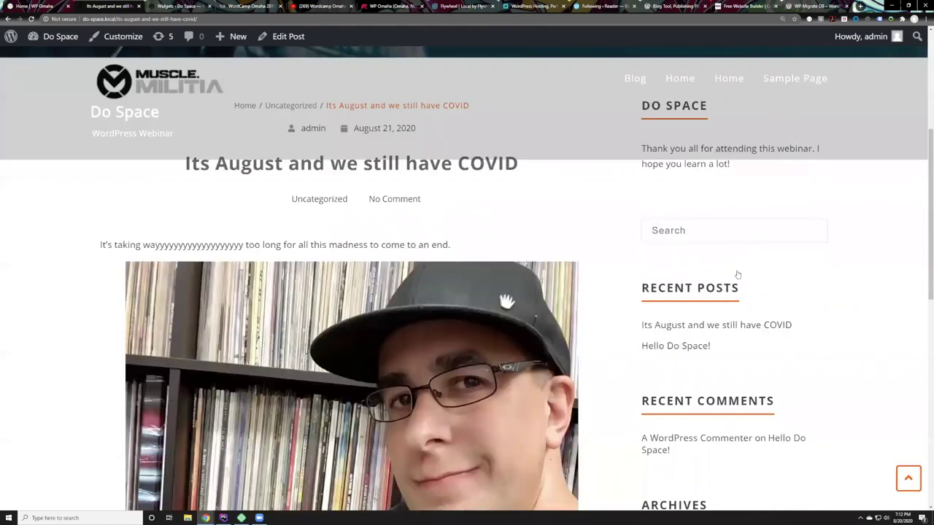
{"action": "scroll", "coordinate": [741, 268], "scroll_direction": "up", "scroll_amount": 5}
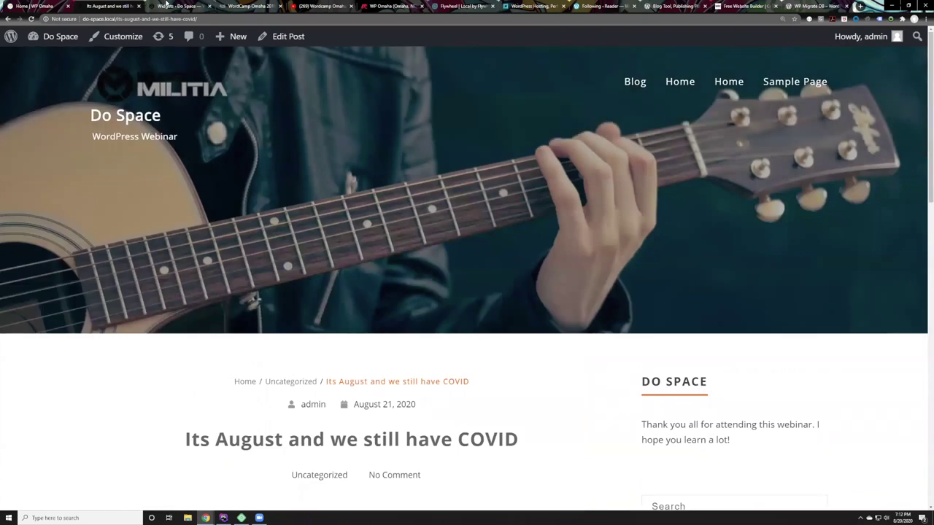
Collapse the Do Space text widget in the Primary Sidebar, and create a menu named "Main Menu" on the Menus page
{"action": "left_click", "coordinate": [175, 6]}
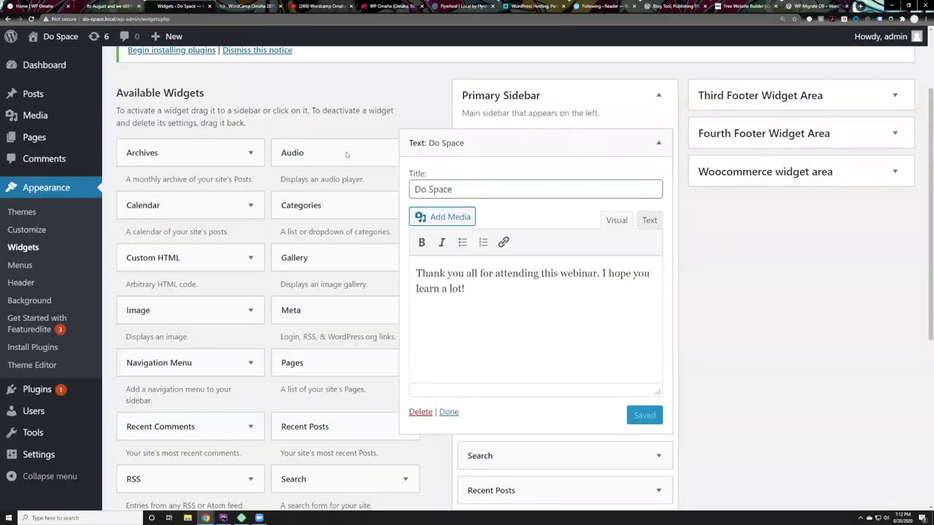
{"action": "left_click", "coordinate": [658, 143]}
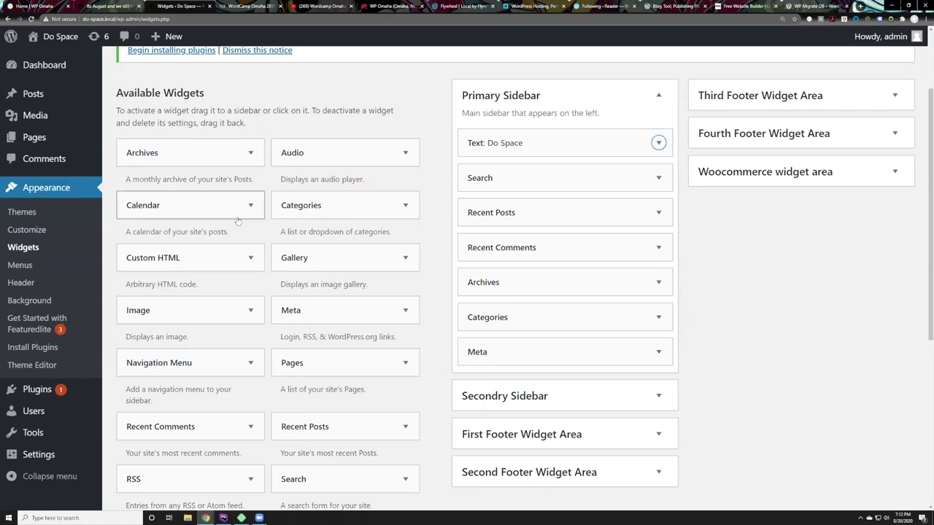
{"action": "left_click", "coordinate": [19, 265]}
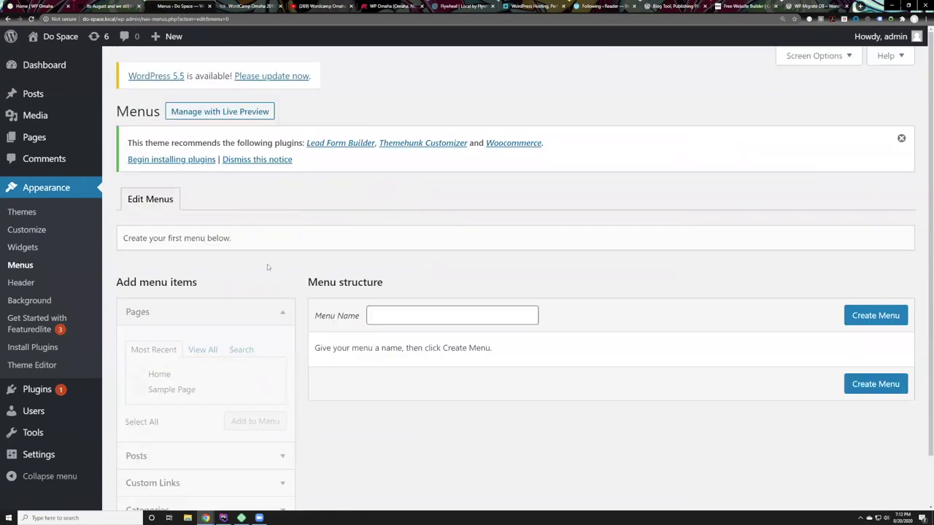
{"action": "scroll", "coordinate": [310, 246], "scroll_direction": "down", "scroll_amount": 2}
{"action": "left_click", "coordinate": [383, 261]}
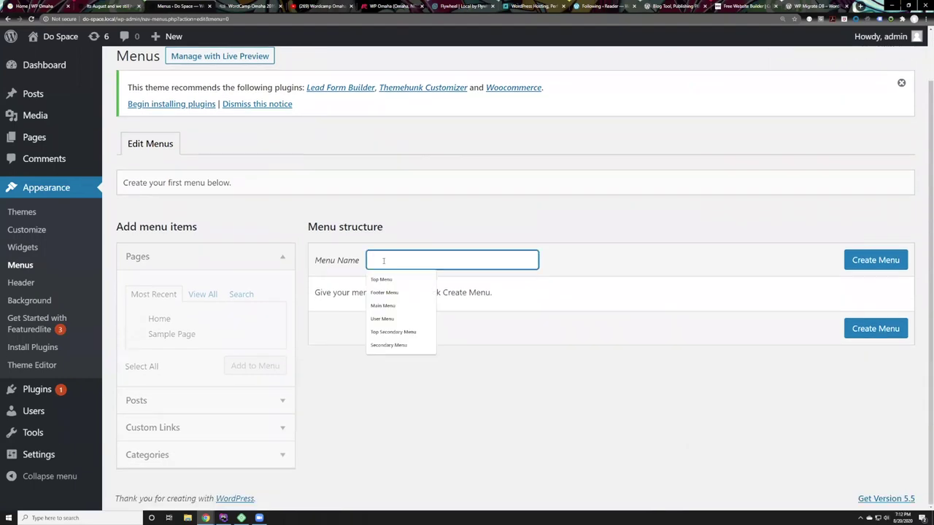
{"action": "type", "text": "Main M"}
{"action": "key", "text": "BackSpace"}
{"action": "type", "text": "Manu"}
{"action": "key", "text": "BackSpace"}
{"action": "key", "text": "BackSpace"}
{"action": "key", "text": "BackSpace"}
{"action": "key", "text": "BackSpace"}
{"action": "type", "text": "enu"}
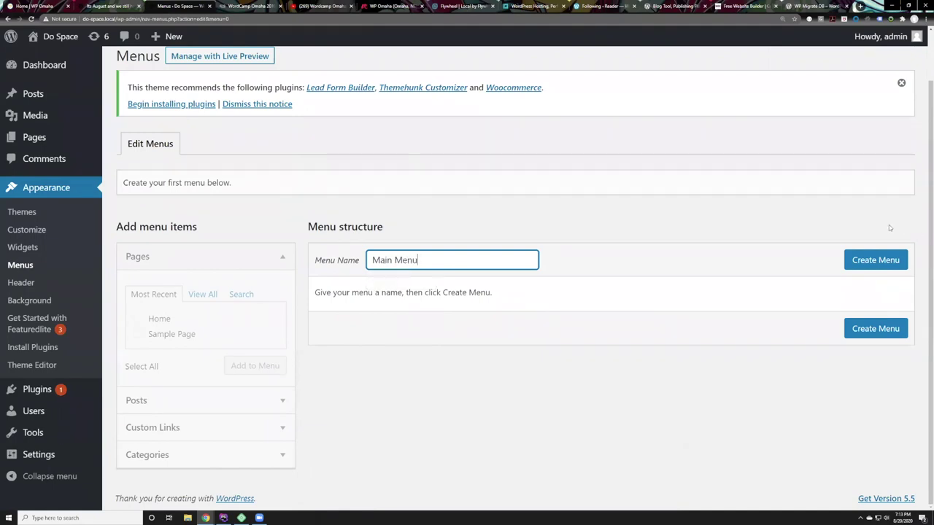
{"action": "left_click", "coordinate": [875, 260]}
Add the most recent Home page and the Blog posts page as items of Main Menu
{"action": "scroll", "coordinate": [637, 318], "scroll_direction": "down", "scroll_amount": 1}
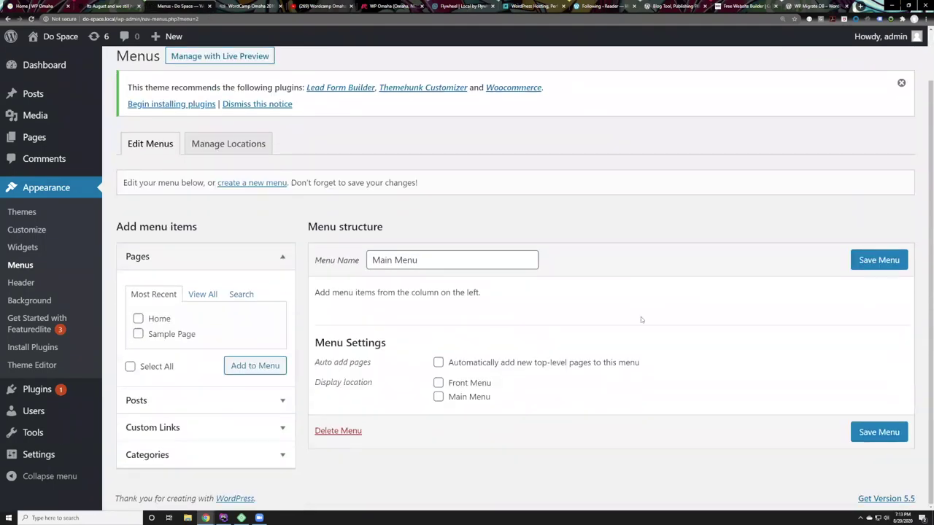
{"action": "left_click", "coordinate": [138, 319]}
{"action": "left_click", "coordinate": [250, 372]}
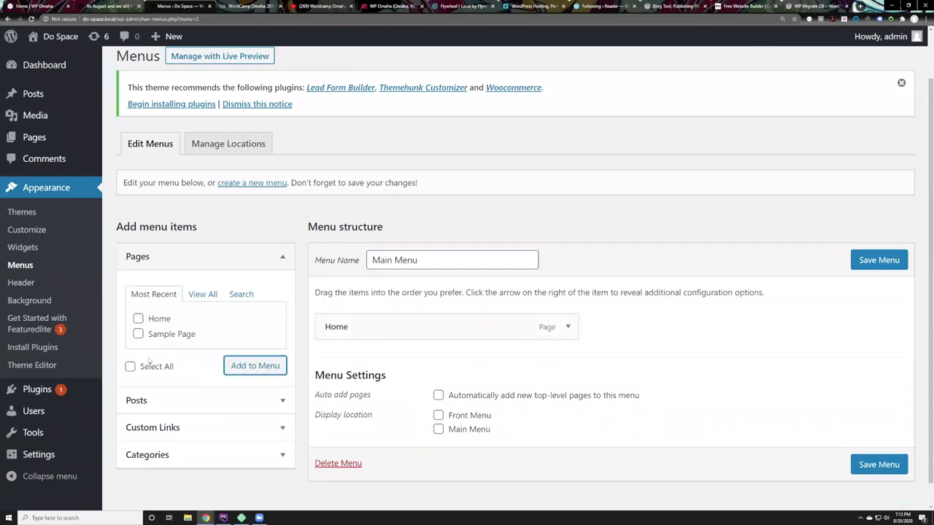
{"action": "left_click", "coordinate": [201, 294]}
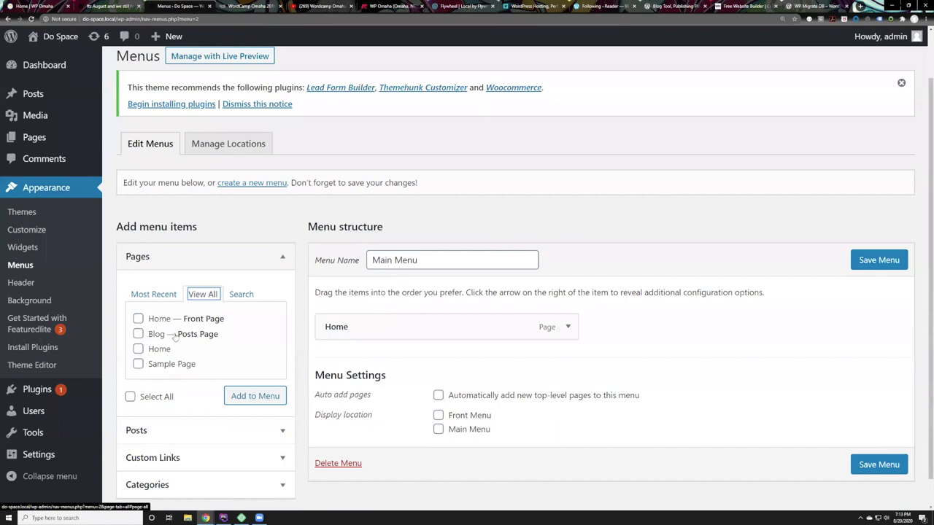
{"action": "left_click", "coordinate": [138, 334]}
{"action": "left_click", "coordinate": [245, 400]}
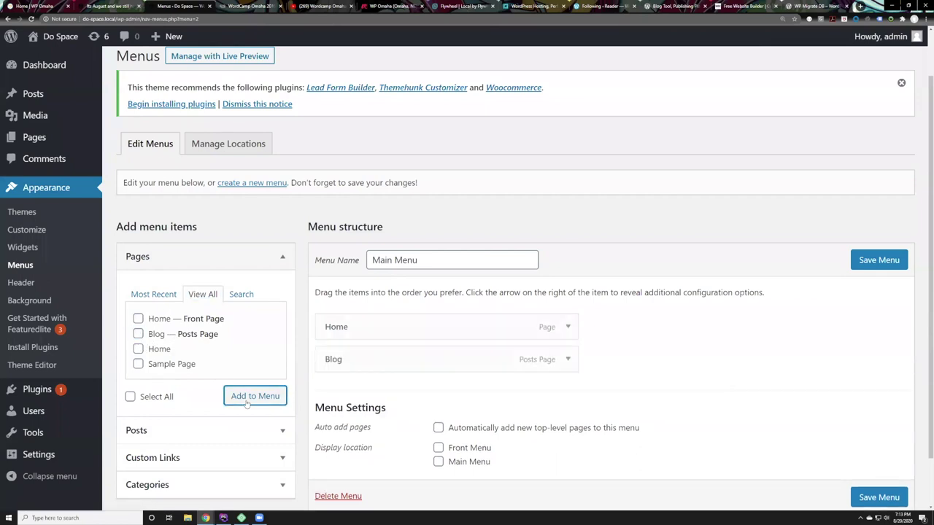
Assign the menu to only the Main Menu display location and save it
{"action": "scroll", "coordinate": [253, 353], "scroll_direction": "down", "scroll_amount": 1}
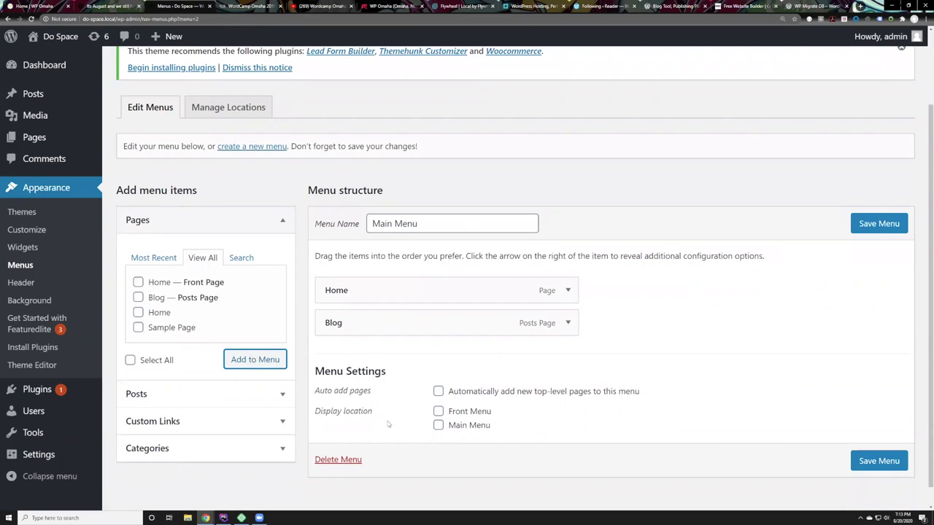
{"action": "left_click", "coordinate": [438, 411]}
{"action": "left_click", "coordinate": [438, 425]}
{"action": "left_click", "coordinate": [438, 411]}
{"action": "left_click_drag", "start_coordinate": [438, 421], "coordinate": [368, 417]}
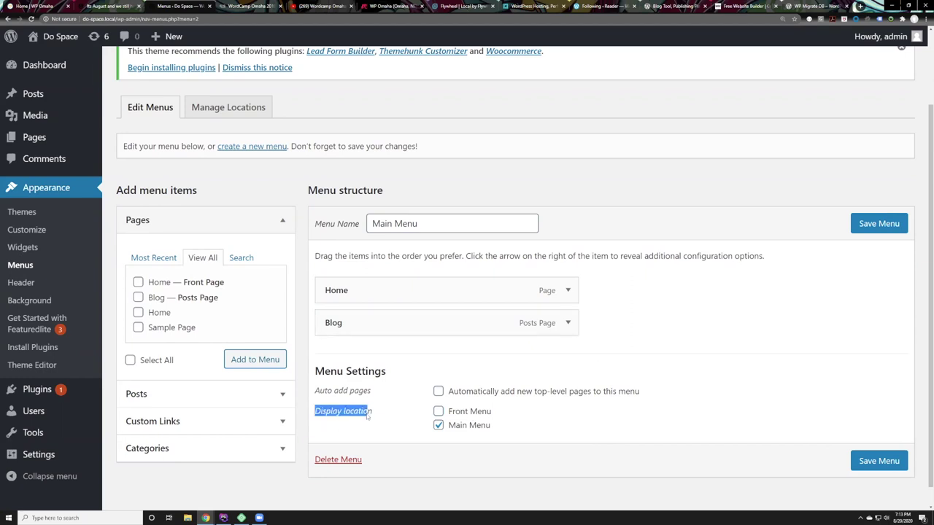
{"action": "left_click_drag", "start_coordinate": [494, 429], "coordinate": [448, 429]}
{"action": "left_click", "coordinate": [539, 428]}
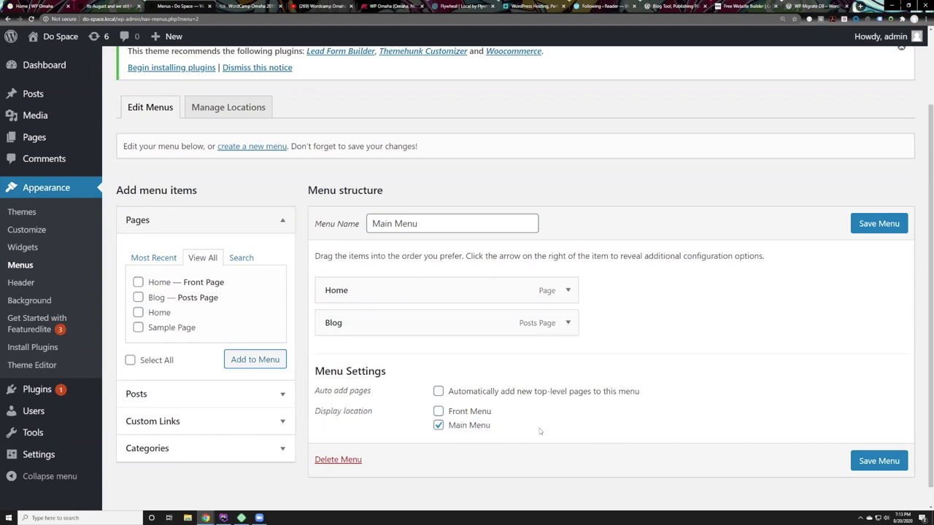
{"action": "left_click", "coordinate": [863, 464]}
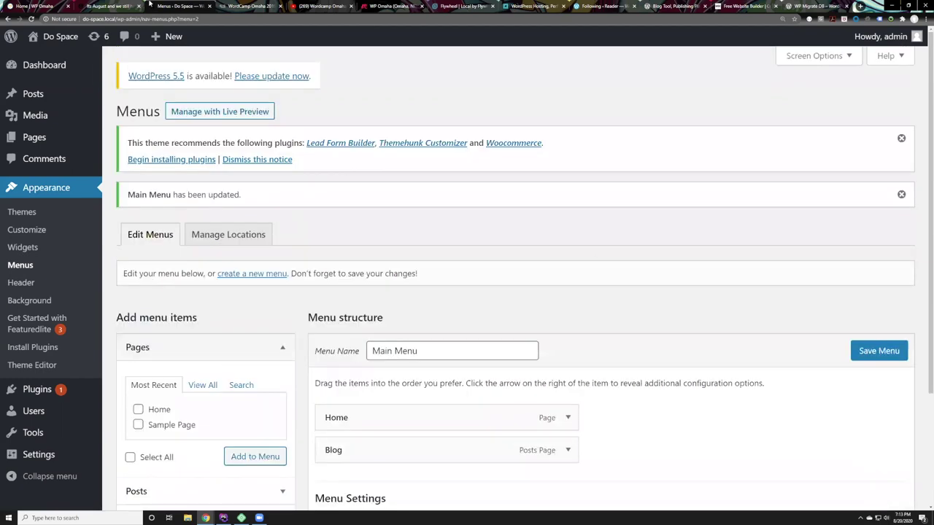
Reload the live post to check the header navigation, and return to the Menus page
{"action": "left_click", "coordinate": [110, 6]}
{"action": "left_click", "coordinate": [30, 19]}
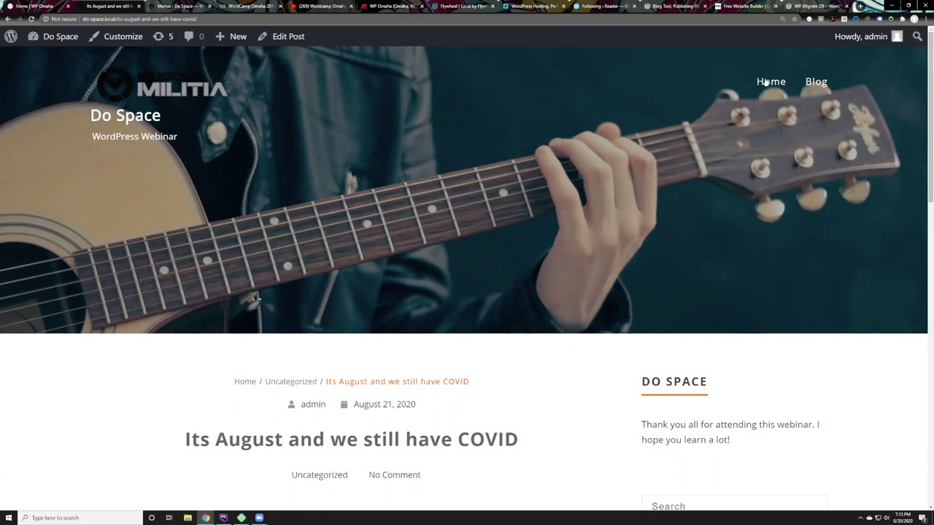
{"action": "left_click", "coordinate": [205, 5]}
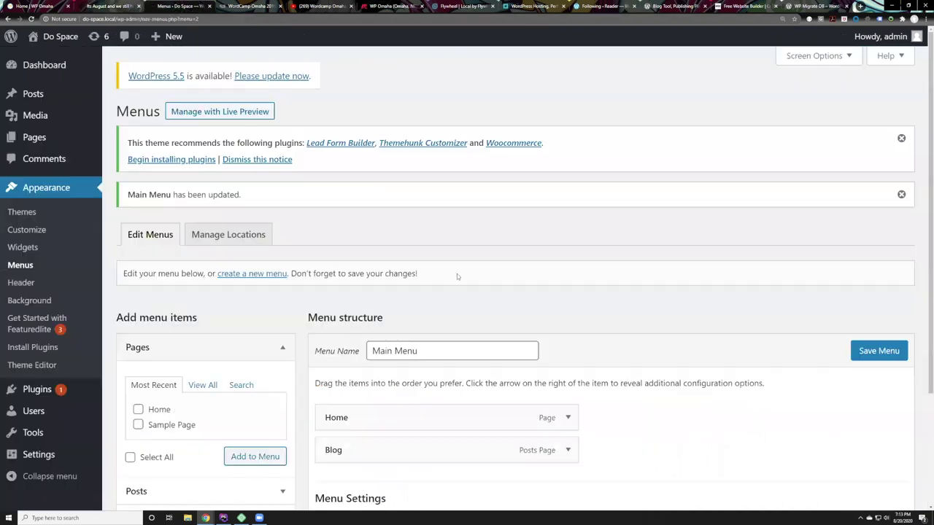
Add a second Blog posts page to Main Menu, nest it as a sub item under Blog, and save the menu
{"action": "scroll", "coordinate": [379, 320], "scroll_direction": "down", "scroll_amount": 2}
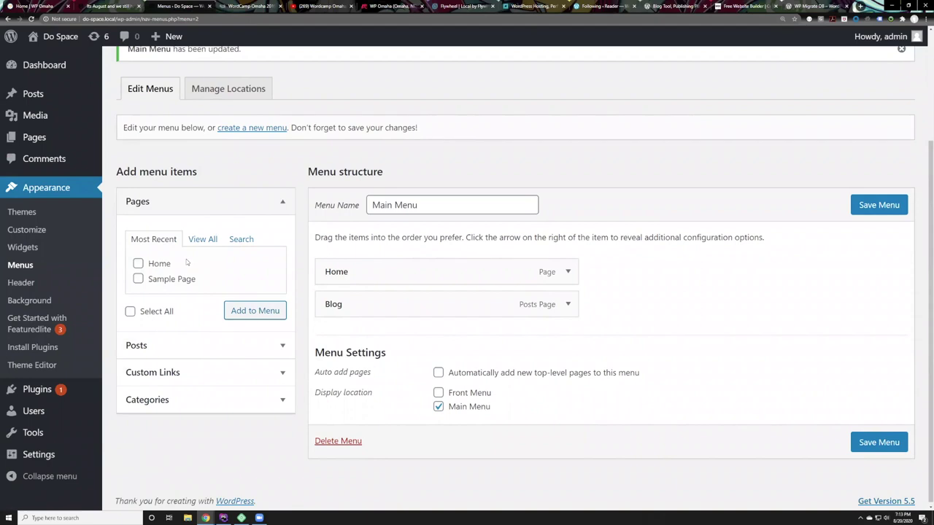
{"action": "left_click", "coordinate": [204, 239]}
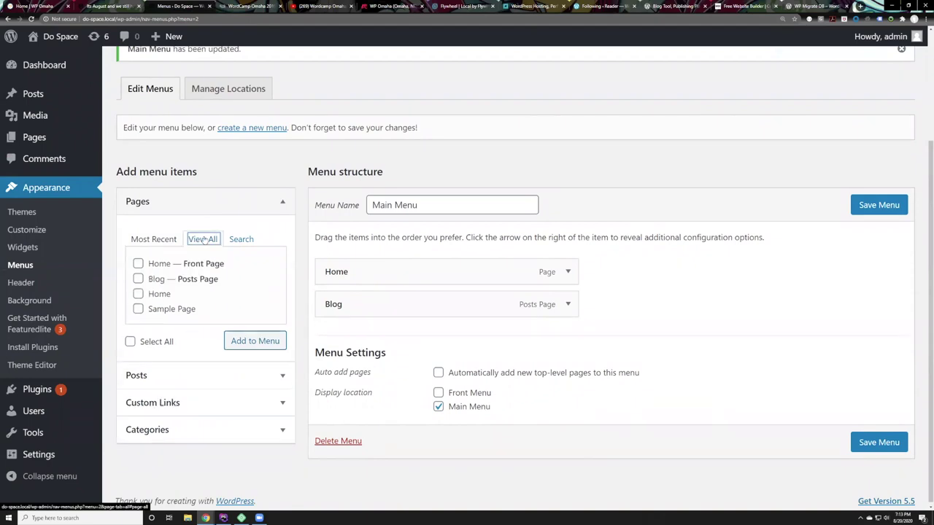
{"action": "left_click", "coordinate": [138, 278]}
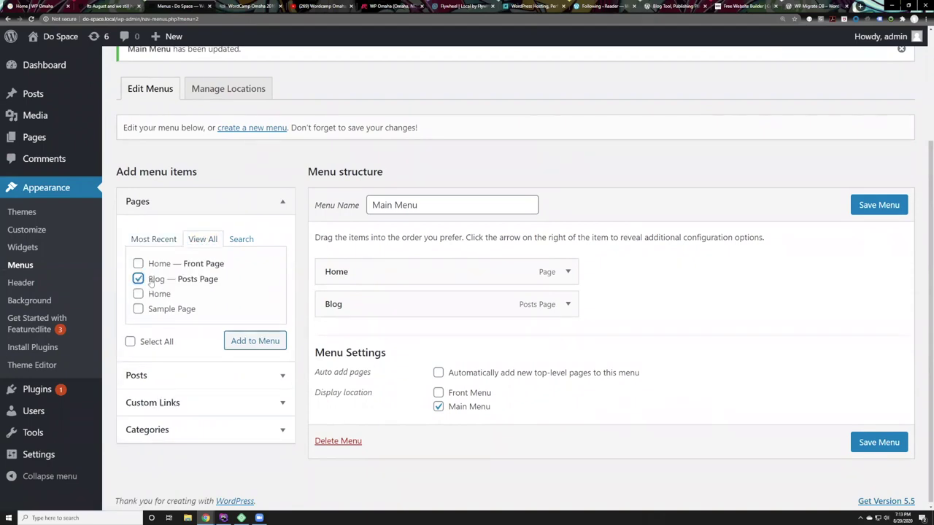
{"action": "left_click", "coordinate": [246, 348]}
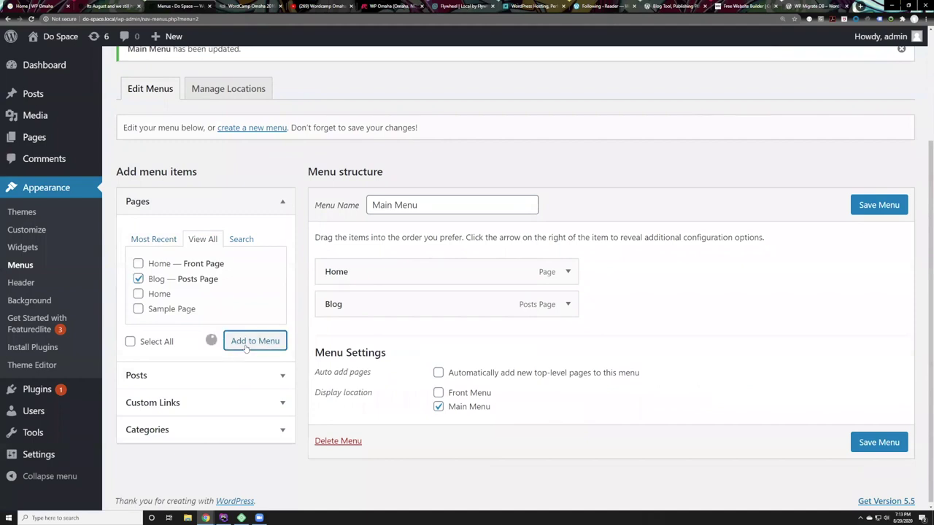
{"action": "left_click_drag", "start_coordinate": [337, 337], "coordinate": [370, 340]}
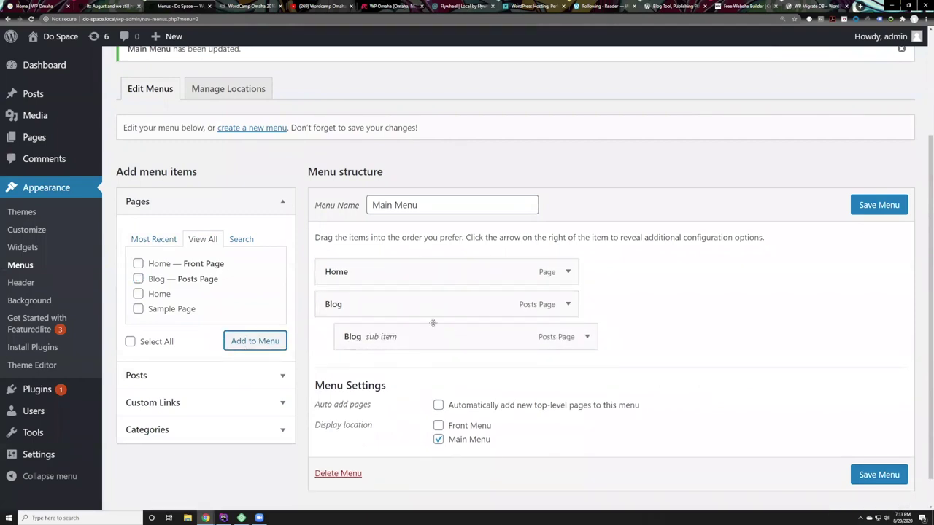
{"action": "left_click", "coordinate": [886, 475]}
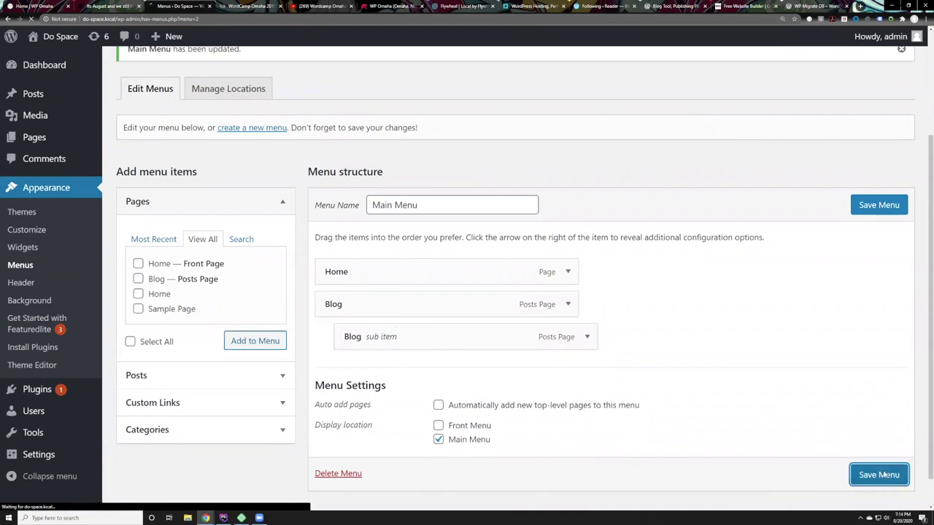
Reload the live post and examine the submenu under Blog in the header navigation
{"action": "left_click", "coordinate": [124, 5]}
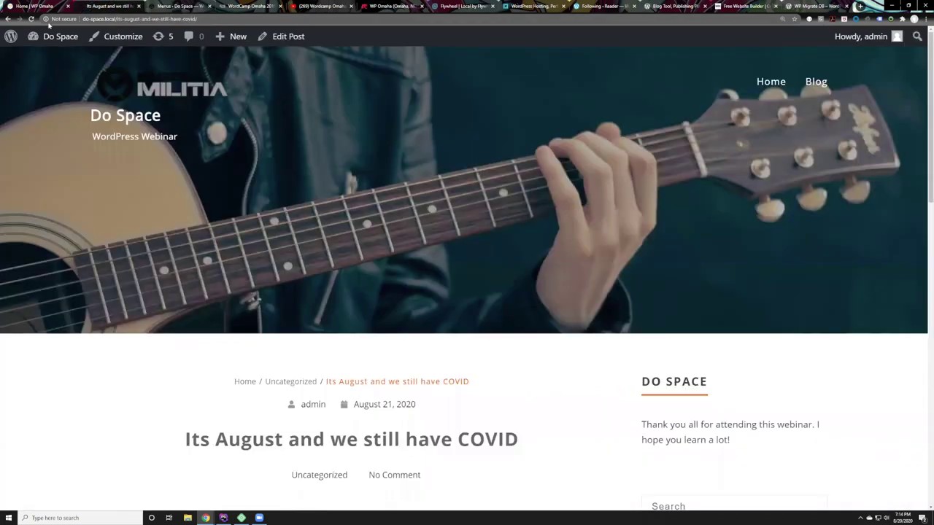
{"action": "left_click", "coordinate": [30, 20]}
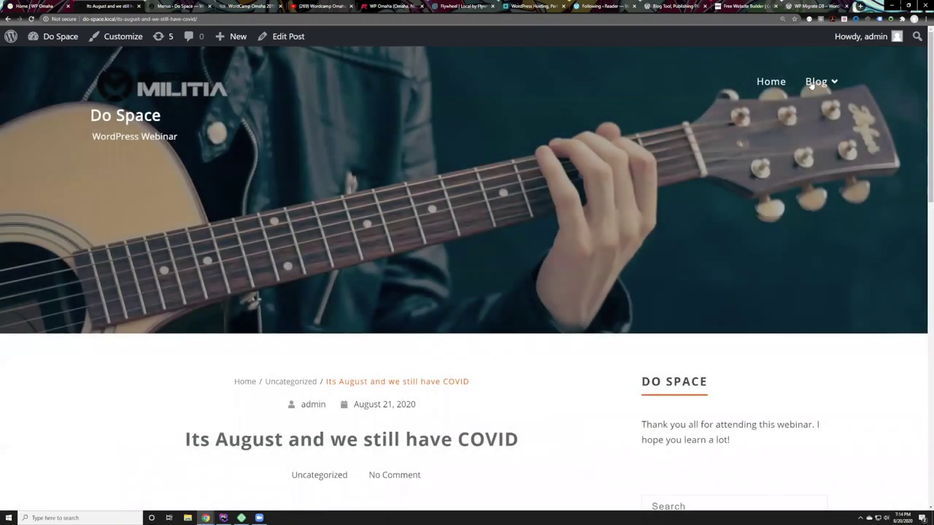
{"action": "mouse_move", "coordinate": [755, 115]}
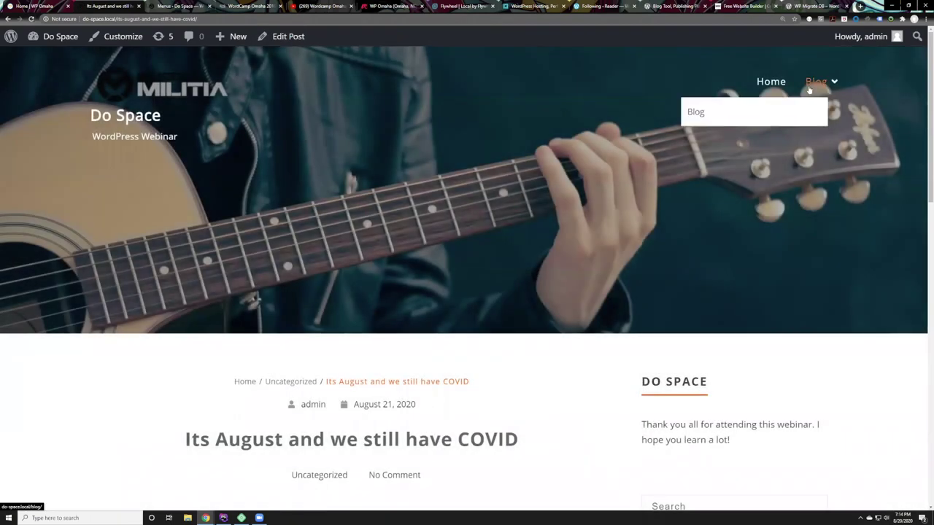
Open the Blog sub item from the header navigation to check its link, and return to the post
{"action": "left_click", "coordinate": [704, 121]}
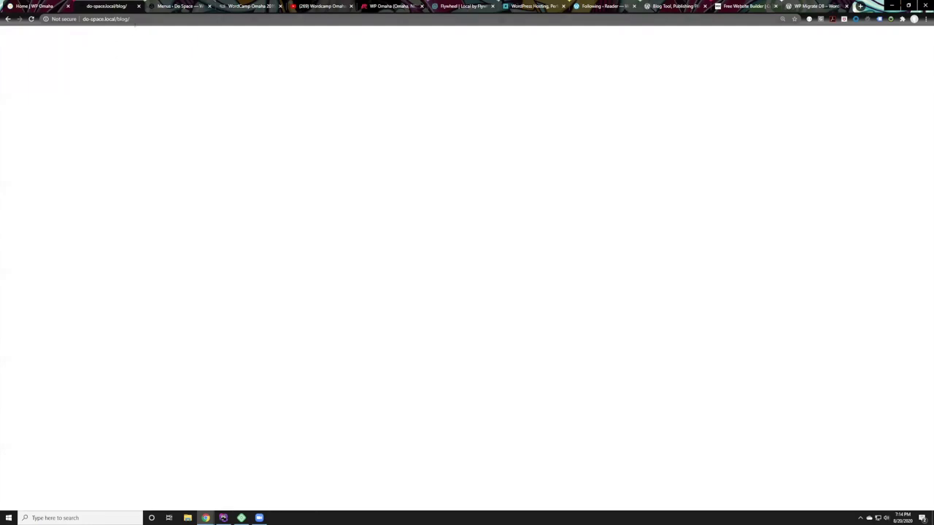
{"action": "left_click", "coordinate": [109, 18]}
{"action": "key", "text": "Return"}
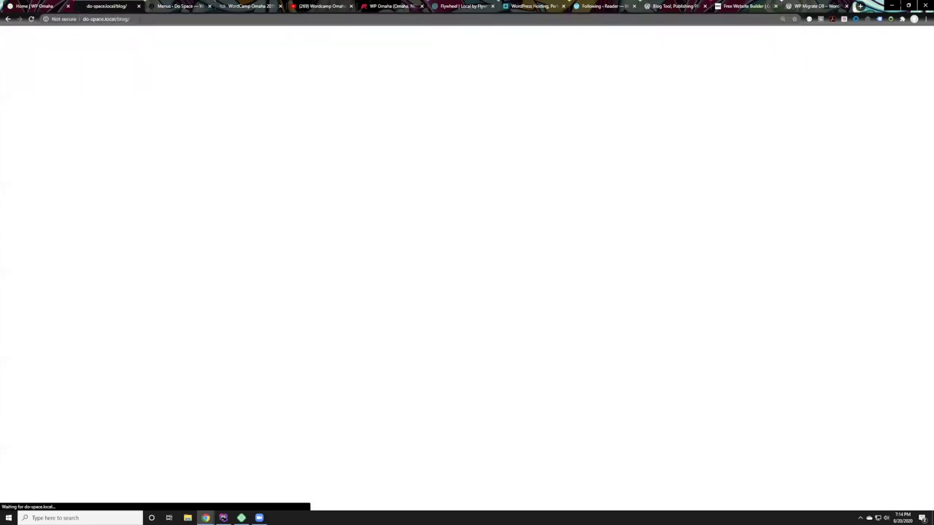
{"action": "left_click", "coordinate": [8, 19]}
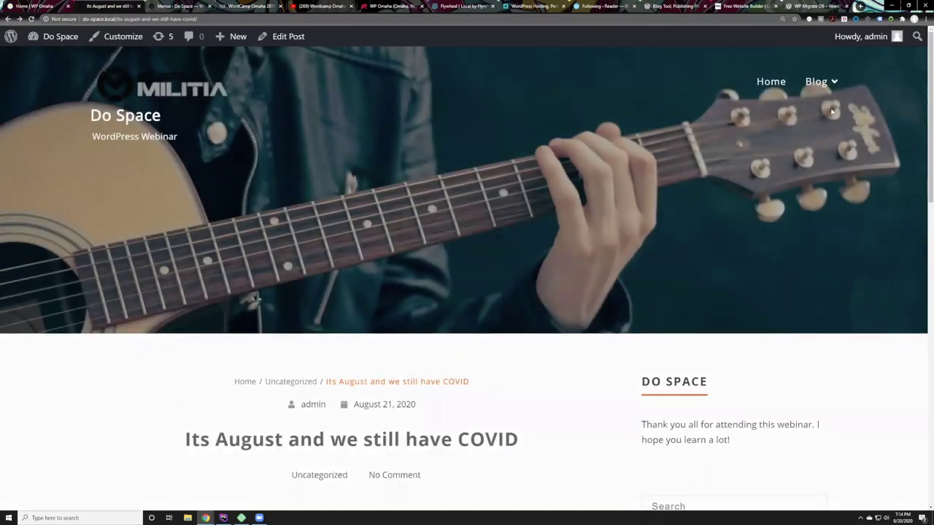
{"action": "mouse_move", "coordinate": [817, 81]}
{"action": "left_click", "coordinate": [810, 110]}
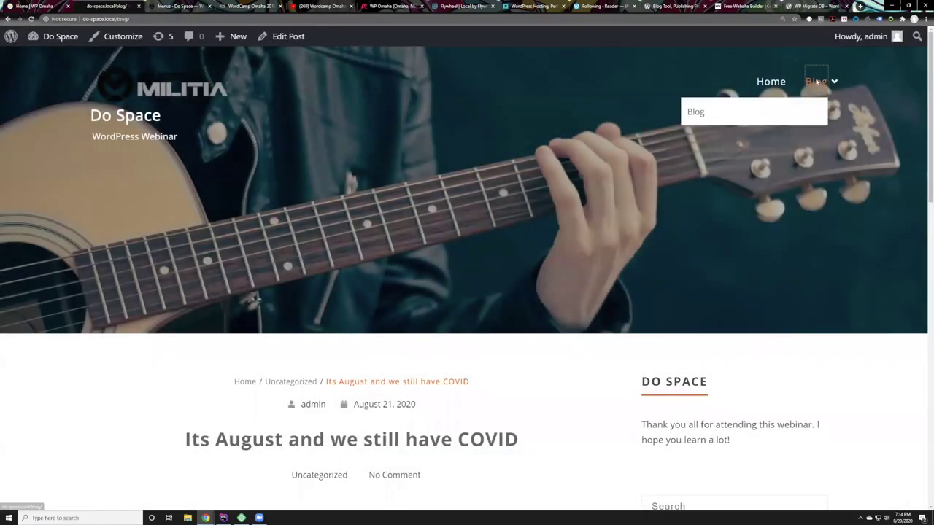
{"action": "left_click", "coordinate": [8, 19]}
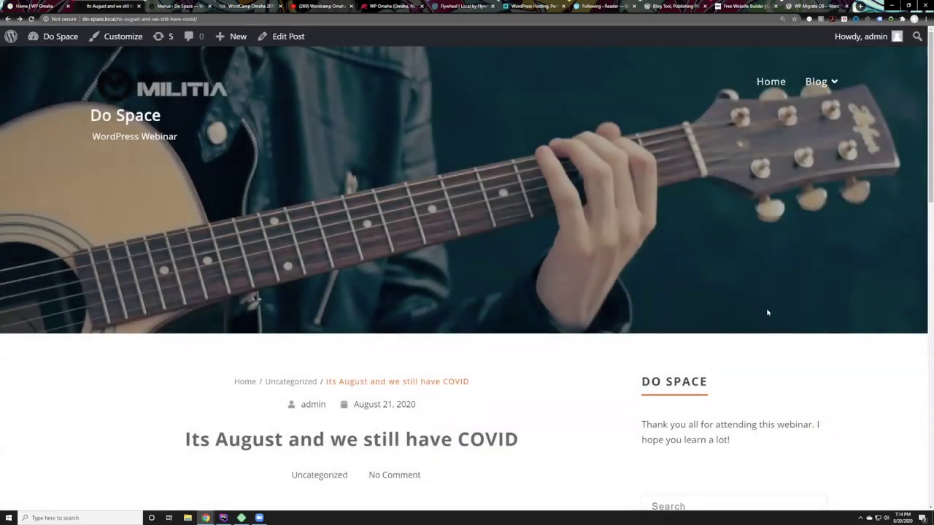
{"action": "scroll", "coordinate": [722, 263], "scroll_direction": "up", "scroll_amount": 3}
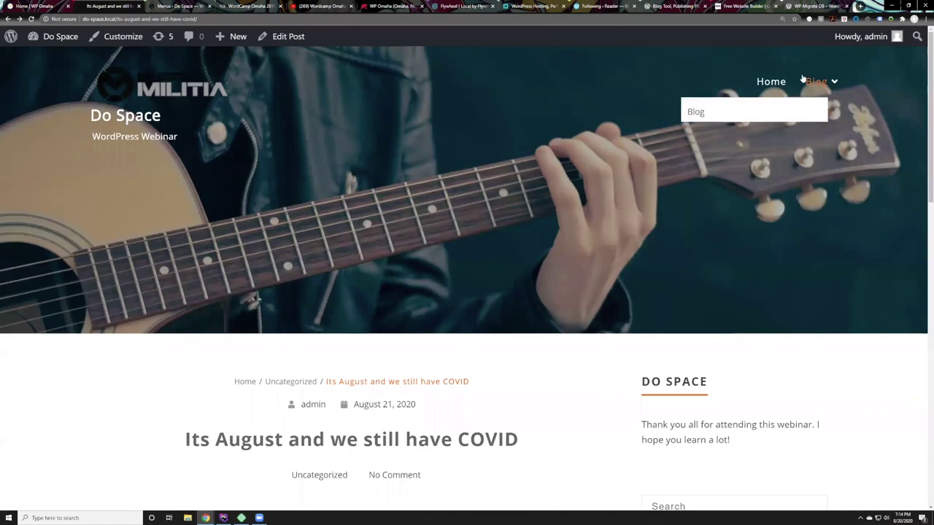
Return to the Menus page, briefly look at the header customizer, and review the Main Menu structure
{"action": "left_click", "coordinate": [49, 6]}
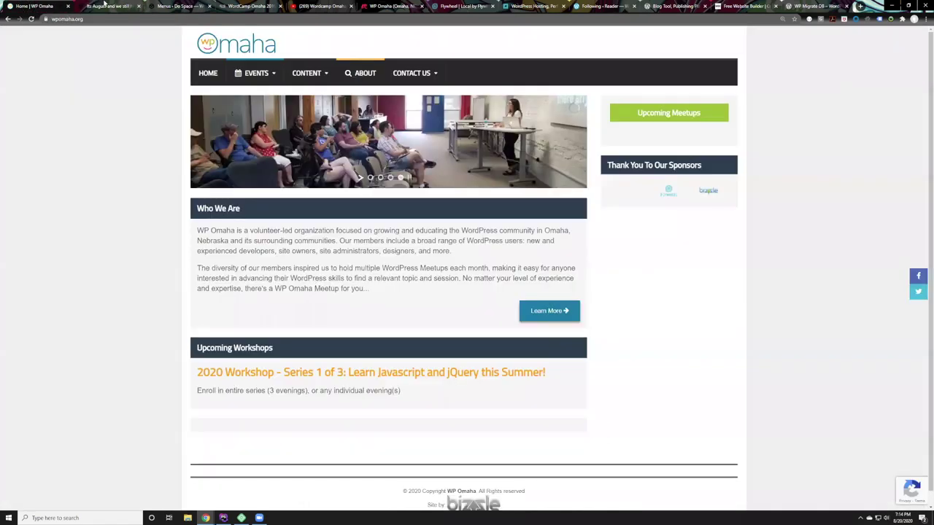
{"action": "left_click", "coordinate": [102, 5]}
{"action": "left_click", "coordinate": [154, 5]}
{"action": "scroll", "coordinate": [192, 292], "scroll_direction": "down", "scroll_amount": 3}
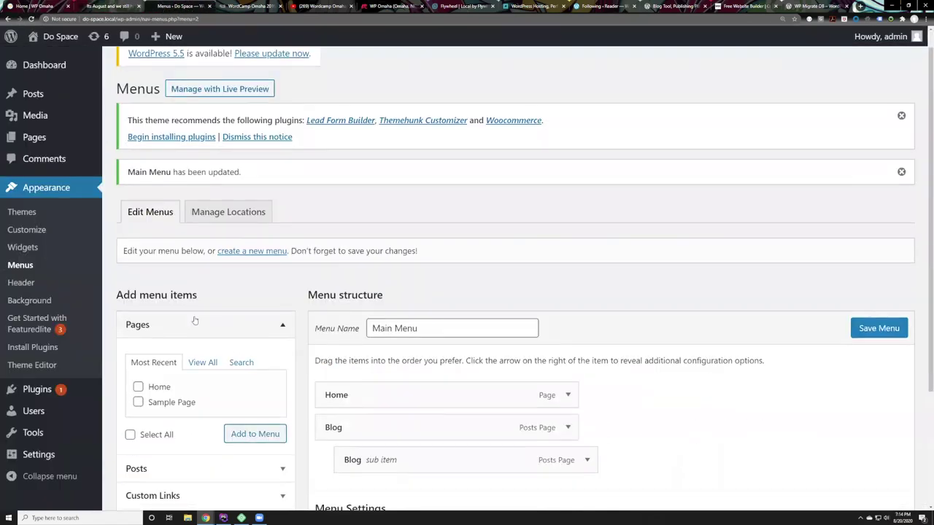
{"action": "left_click", "coordinate": [18, 288]}
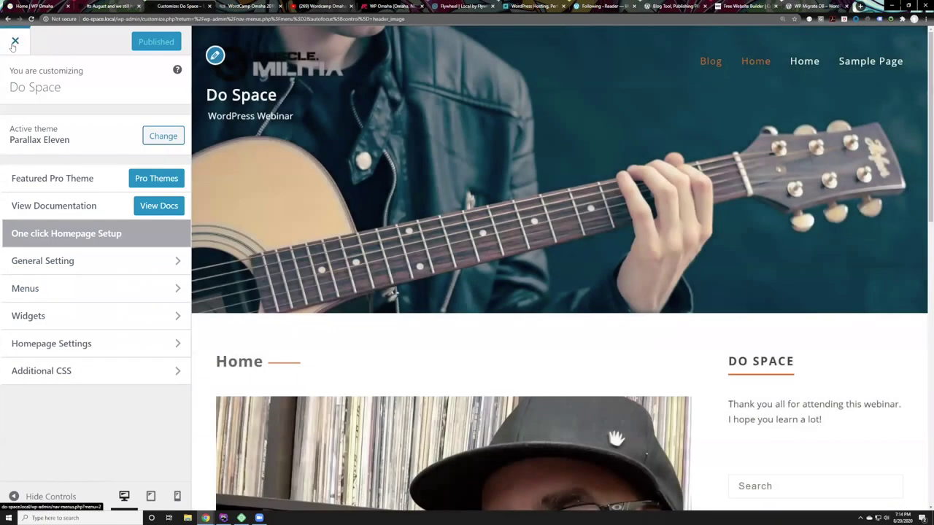
{"action": "left_click", "coordinate": [15, 42]}
{"action": "scroll", "coordinate": [65, 283], "scroll_direction": "down", "scroll_amount": 1}
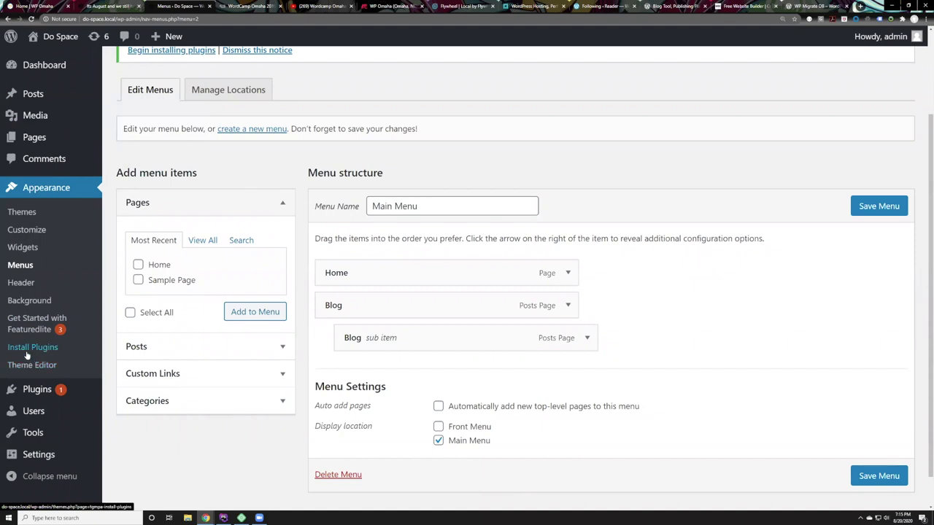
Activate the installed Elementor plugin and update it to version 2.9.14
{"action": "left_click", "coordinate": [30, 398]}
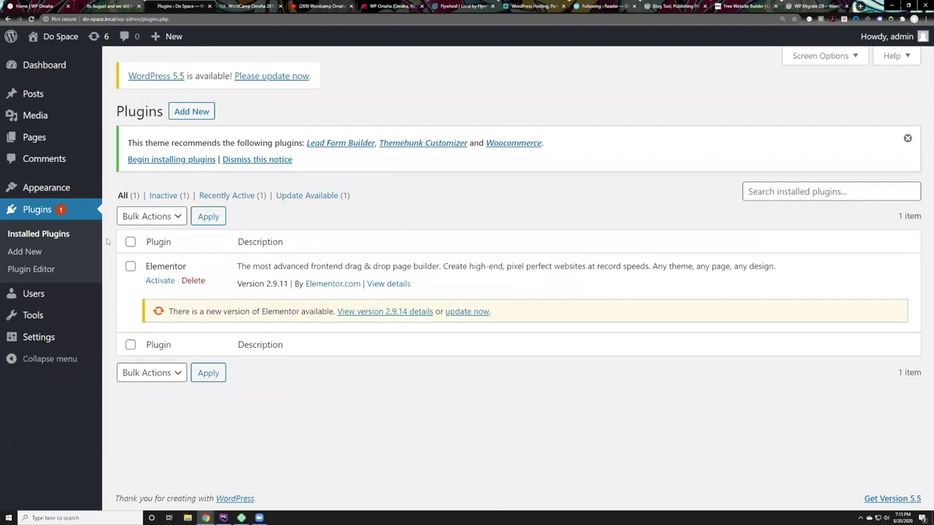
{"action": "left_click", "coordinate": [166, 284]}
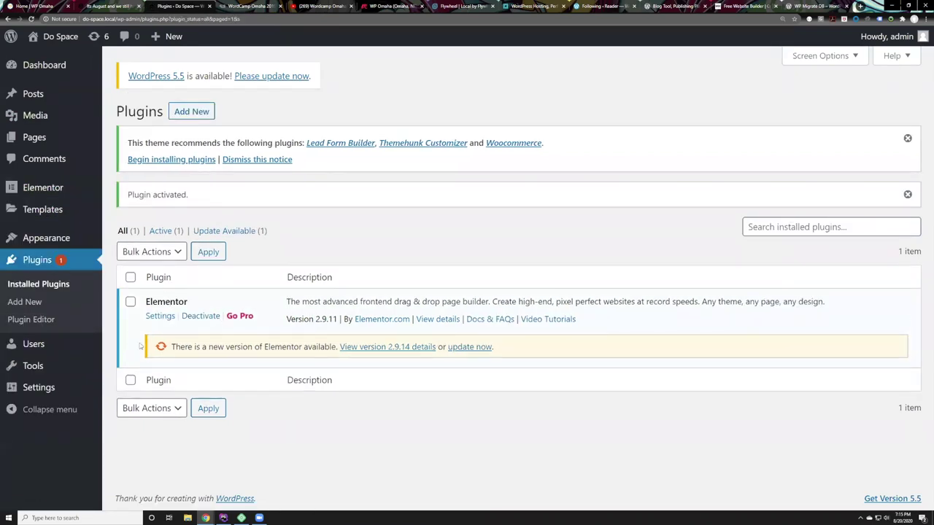
{"action": "left_click_drag", "start_coordinate": [171, 348], "coordinate": [336, 349]}
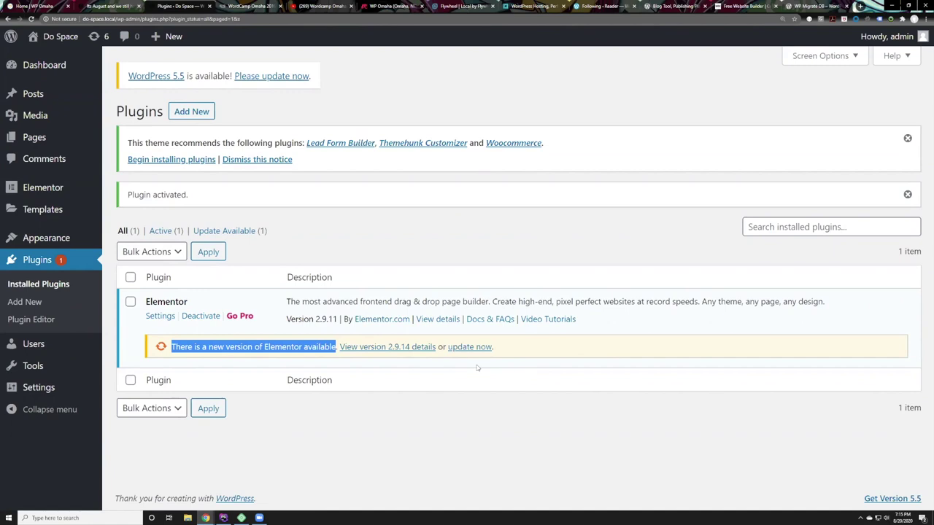
{"action": "left_click", "coordinate": [437, 360]}
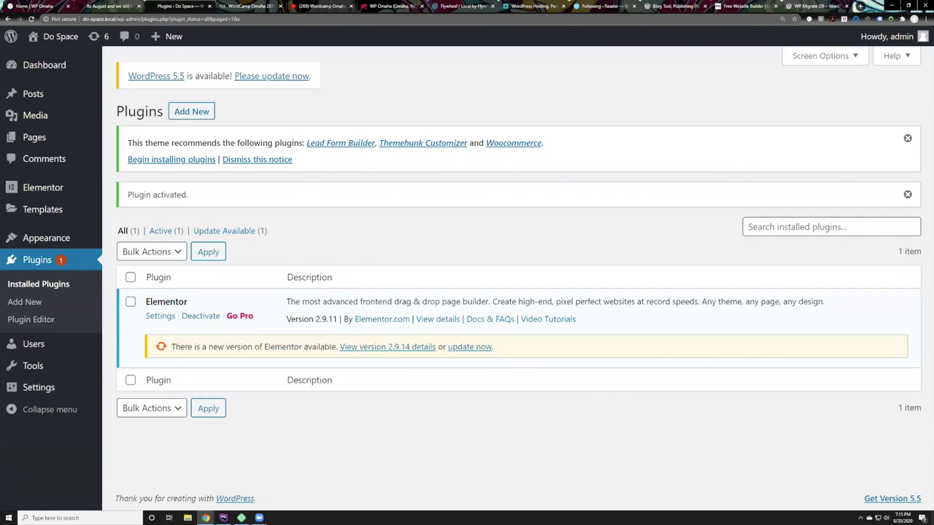
{"action": "left_click", "coordinate": [460, 347]}
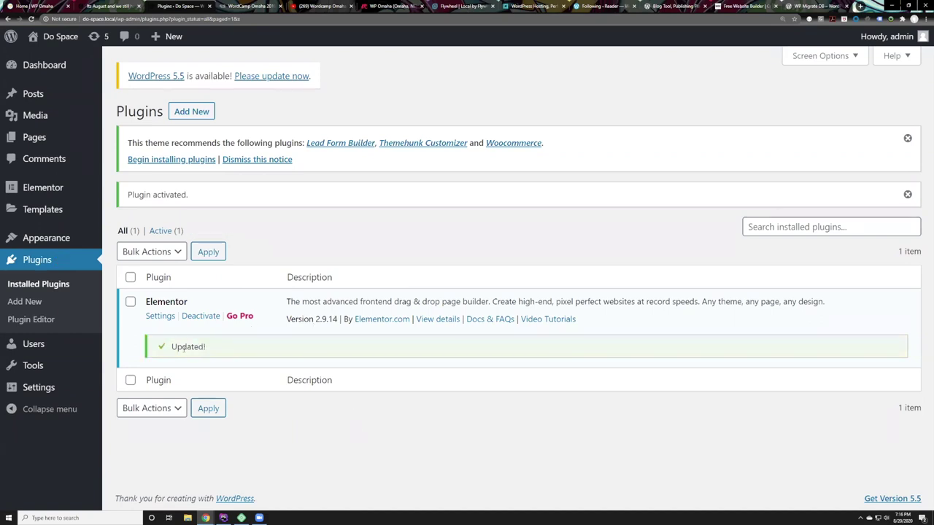
Check Elementor's version number and reload the list of installed plugins
{"action": "double_click", "coordinate": [325, 319]}
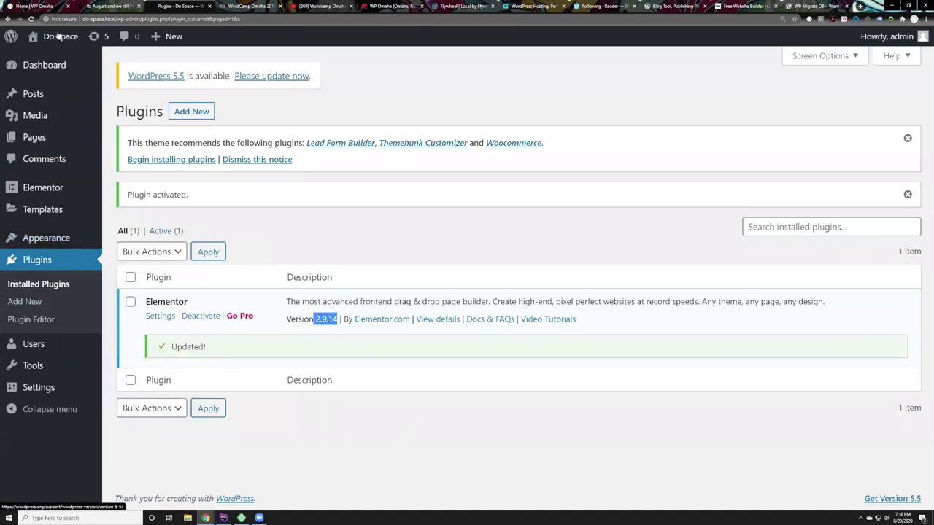
{"action": "left_click", "coordinate": [32, 19]}
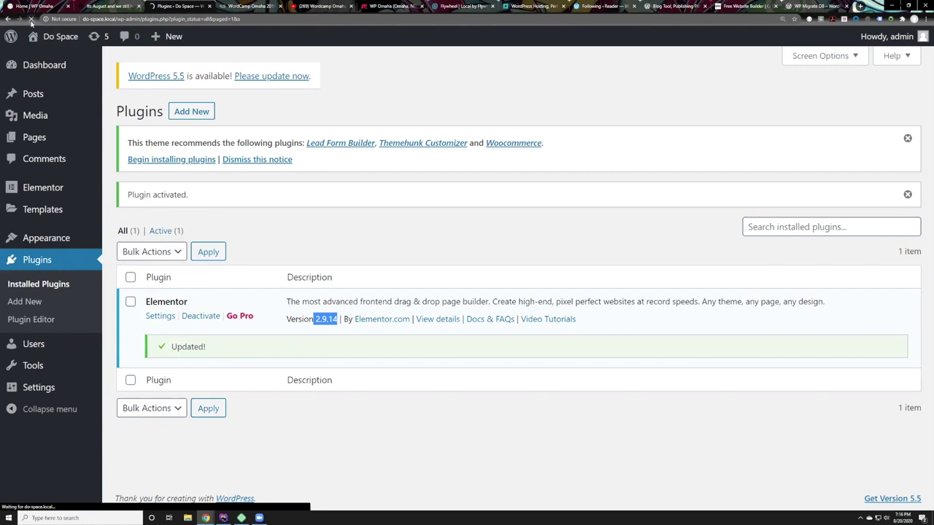
{"action": "mouse_move", "coordinate": [31, 36]}
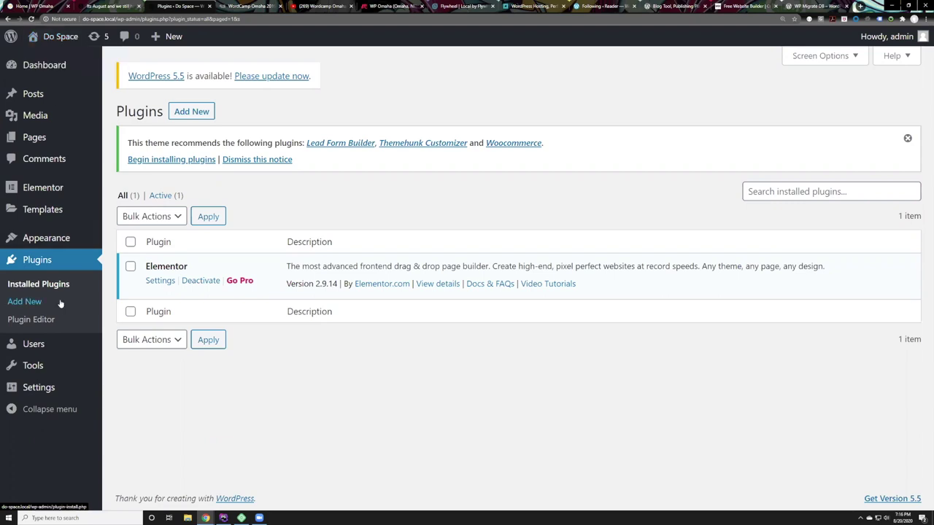
Open the page for adding new plugins and browse the featured plugins
{"action": "left_click", "coordinate": [203, 114]}
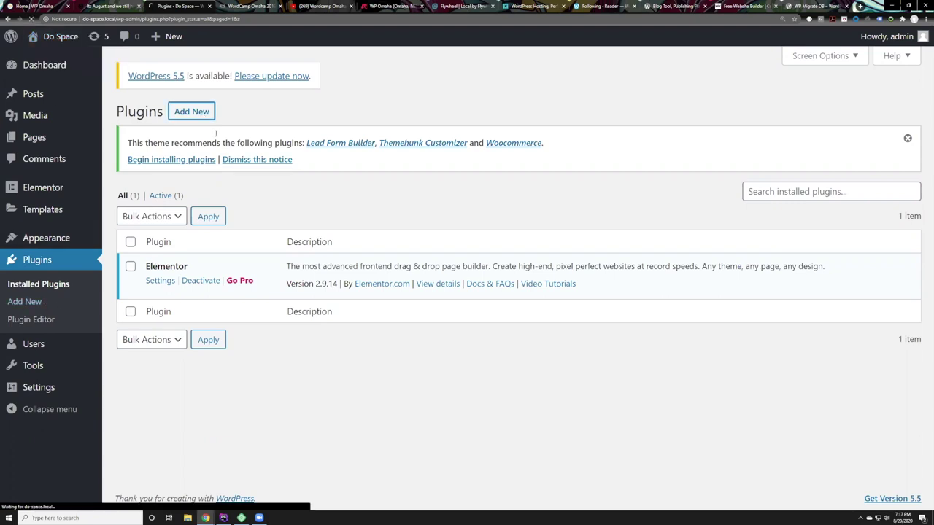
{"action": "scroll", "coordinate": [527, 321], "scroll_direction": "down", "scroll_amount": 2}
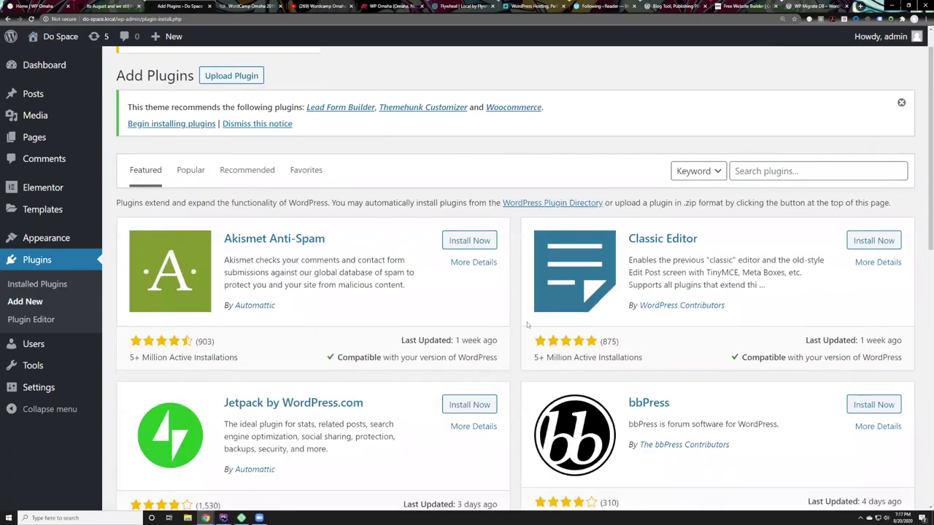
{"action": "scroll", "coordinate": [366, 230], "scroll_direction": "up", "scroll_amount": 2}
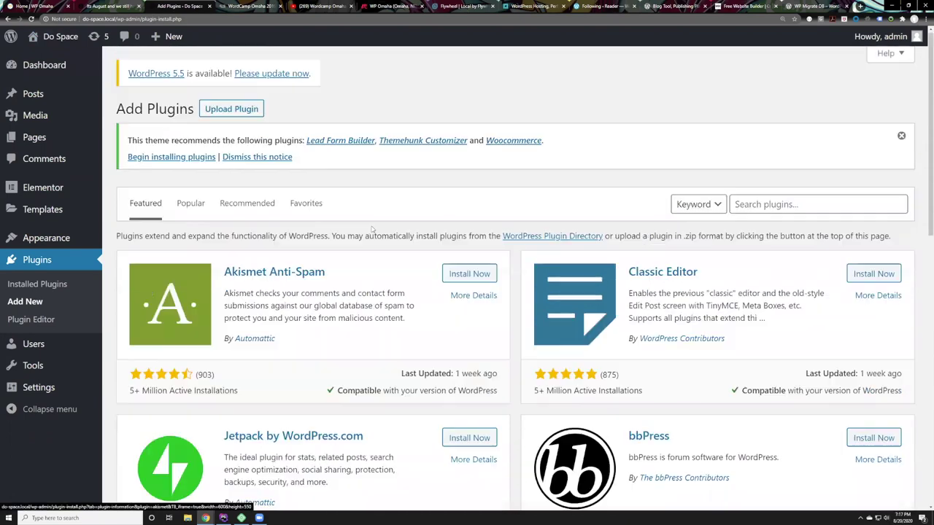
{"action": "scroll", "coordinate": [688, 258], "scroll_direction": "down", "scroll_amount": 3}
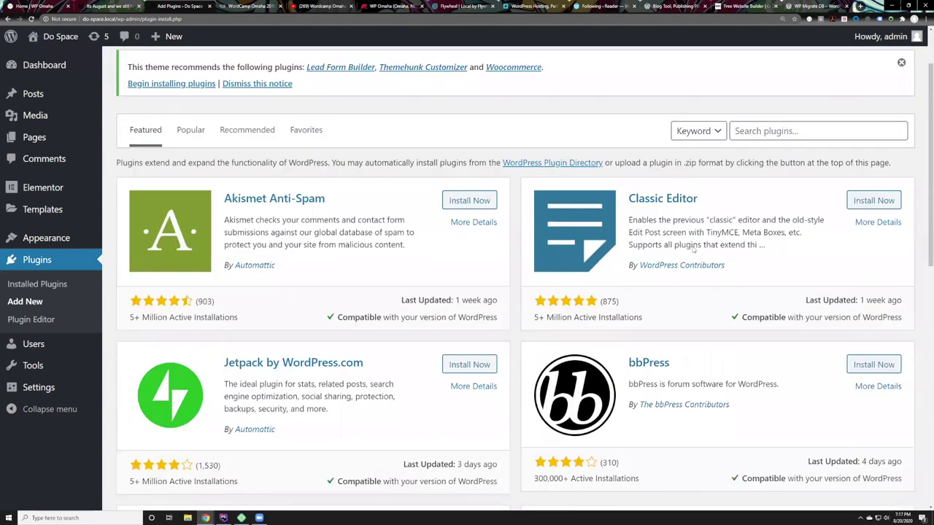
{"action": "mouse_move", "coordinate": [43, 249]}
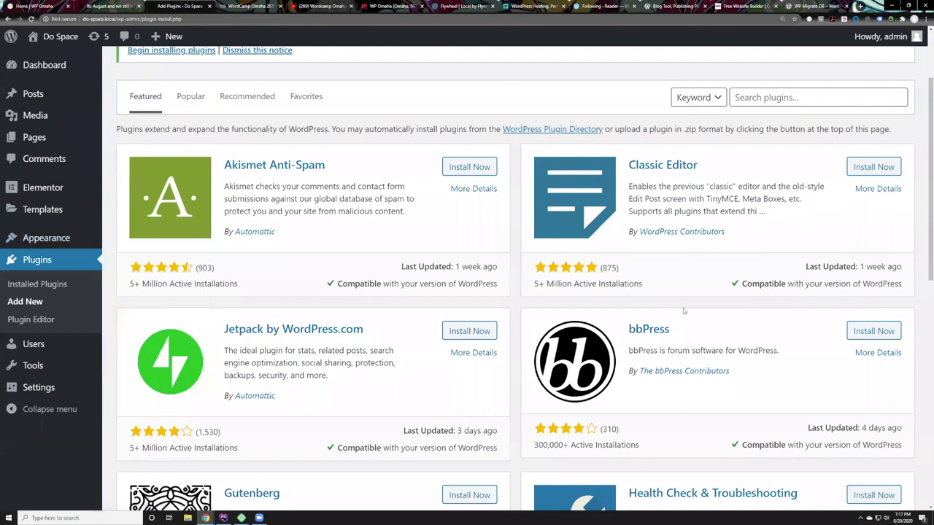
Search the plugin directory for Elementor and examine the results
{"action": "scroll", "coordinate": [683, 311], "scroll_direction": "up", "scroll_amount": 1}
{"action": "left_click", "coordinate": [756, 133]}
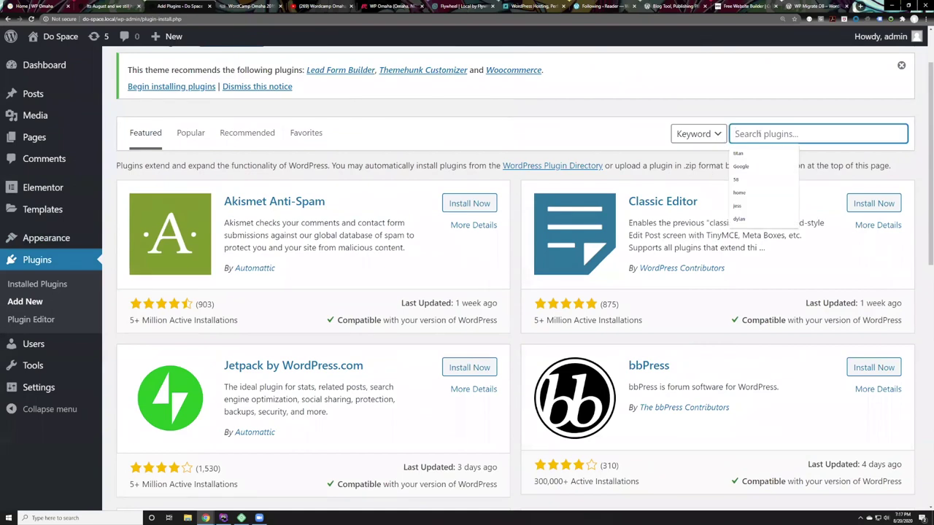
{"action": "type", "text": "Elementor"}
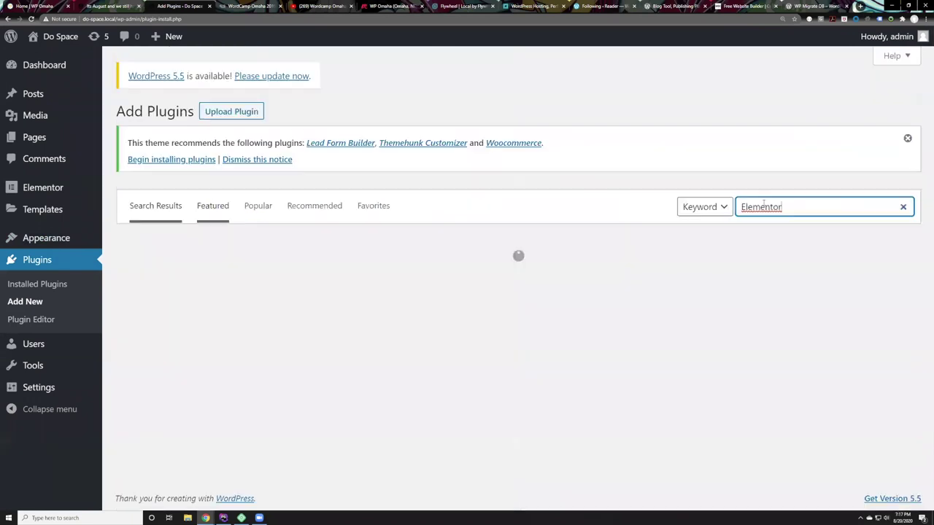
{"action": "scroll", "coordinate": [657, 283], "scroll_direction": "down", "scroll_amount": 1}
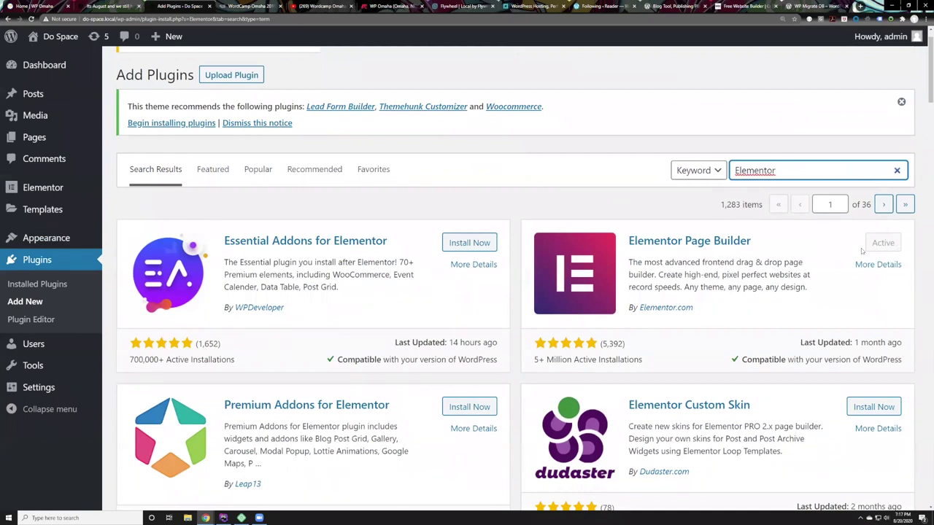
Search the plugin directory for Google plugins
{"action": "double_click", "coordinate": [783, 169]}
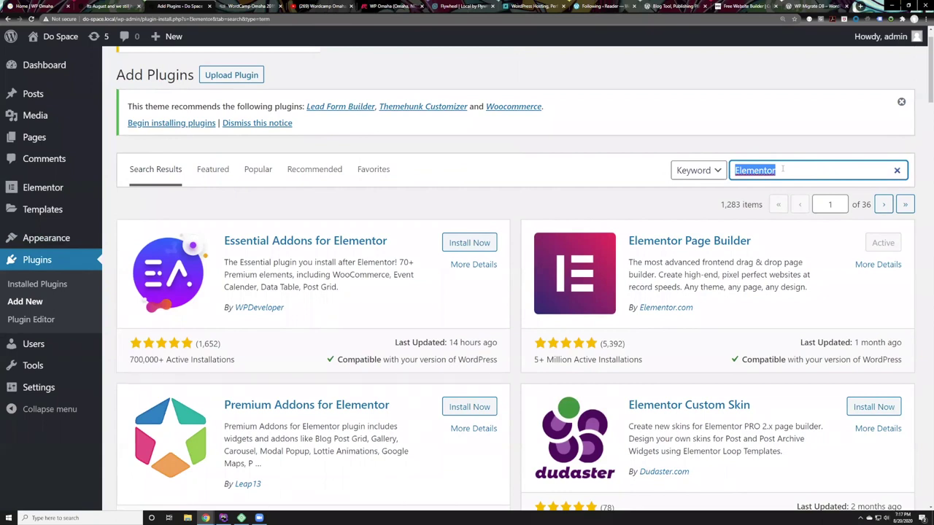
{"action": "type", "text": "Google site kit"}
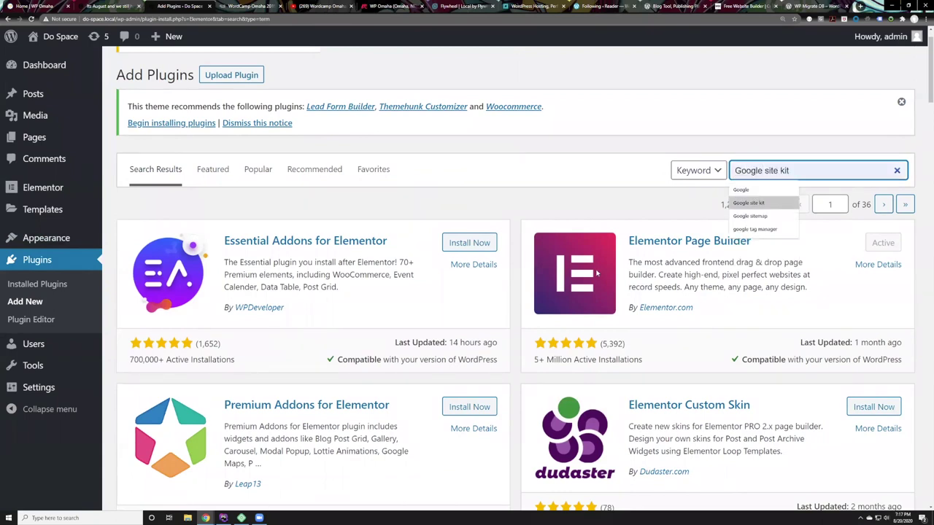
{"action": "key", "text": "Return"}
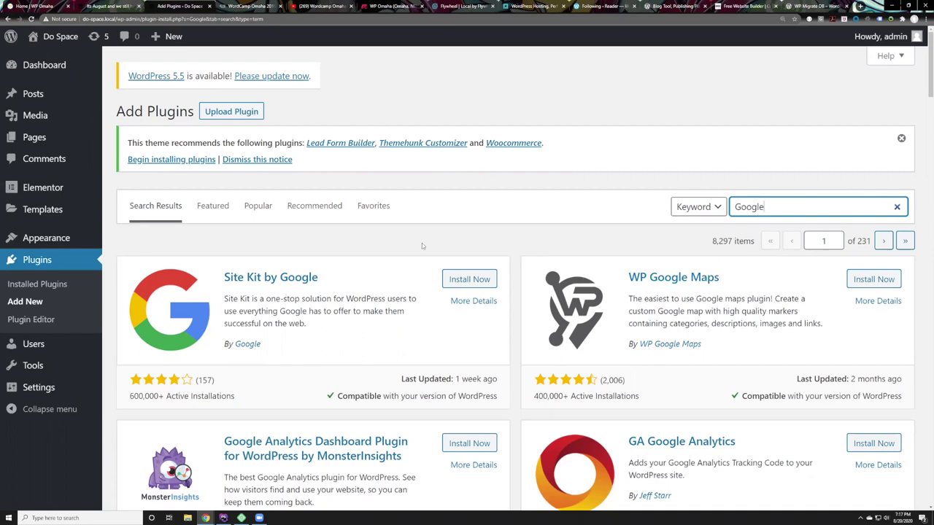
Search the plugin directory for Woocommerce and examine the WooCommerce plugin's name and active installations
{"action": "double_click", "coordinate": [766, 208]}
{"action": "type", "text": "Woocommerce"}
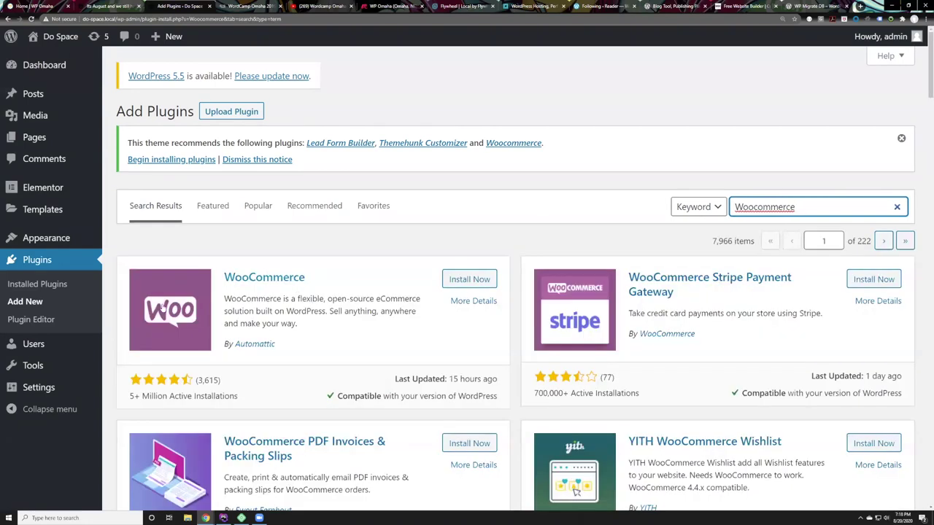
{"action": "left_click_drag", "start_coordinate": [308, 278], "coordinate": [222, 278]}
{"action": "left_click_drag", "start_coordinate": [130, 401], "coordinate": [240, 405]}
{"action": "left_click", "coordinate": [240, 405]}
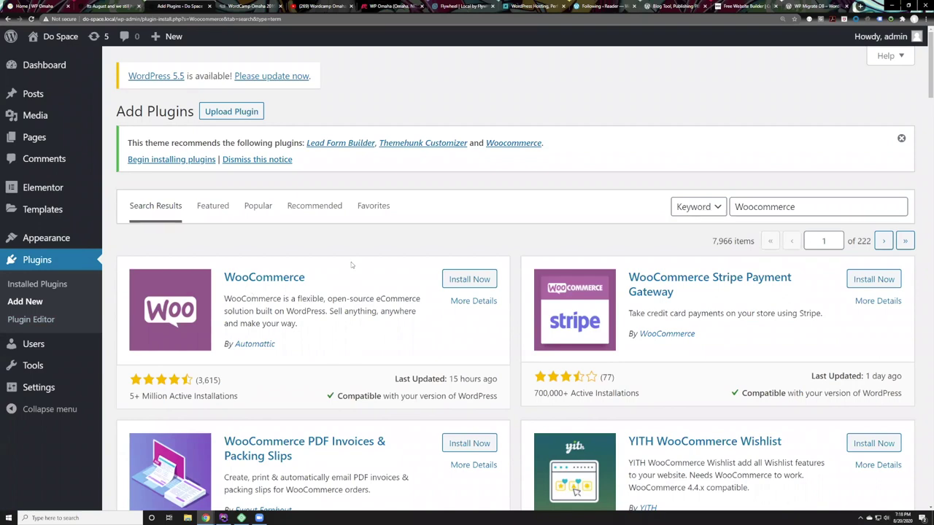
{"action": "double_click", "coordinate": [804, 210]}
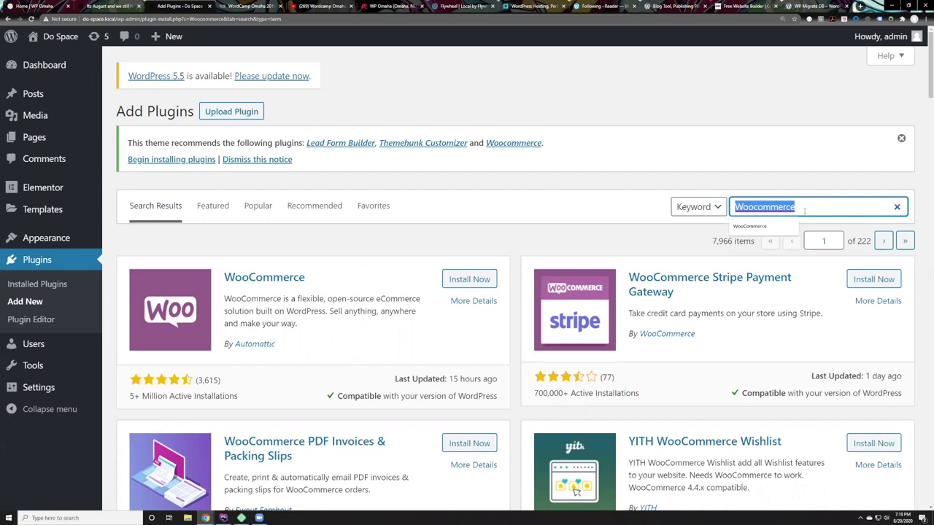
{"action": "type", "text": "Yoast "}
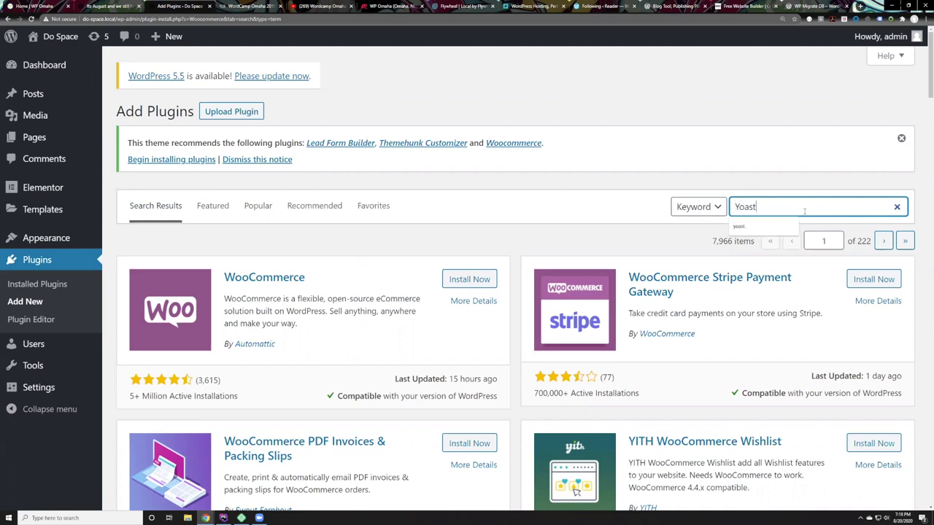
{"action": "type", "text": "SE"}
{"action": "key", "text": "BackSpace"}
{"action": "key", "text": "BackSpace"}
{"action": "key", "text": "BackSpace"}
{"action": "key", "text": "BackSpace"}
{"action": "key", "text": "BackSpace"}
{"action": "key", "text": "BackSpace"}
{"action": "key", "text": "BackSpace"}
{"action": "key", "text": "BackSpace"}
Search the plugin directory for SEO and examine the Yoast SEO entry in the results
{"action": "type", "text": "SEO"}
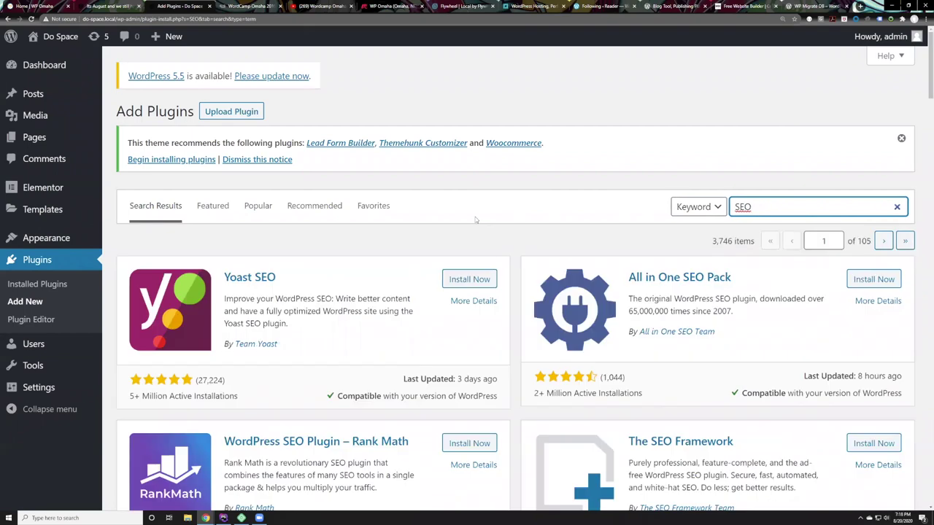
{"action": "scroll", "coordinate": [392, 328], "scroll_direction": "down", "scroll_amount": 3}
{"action": "left_click_drag", "start_coordinate": [276, 169], "coordinate": [228, 168]}
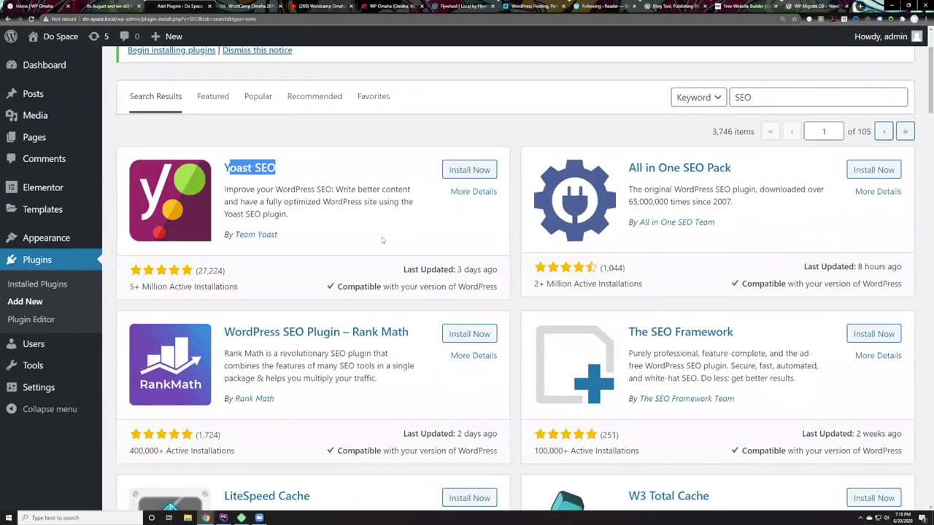
Look through the other SEO plugins in the search results
{"action": "left_click", "coordinate": [729, 157]}
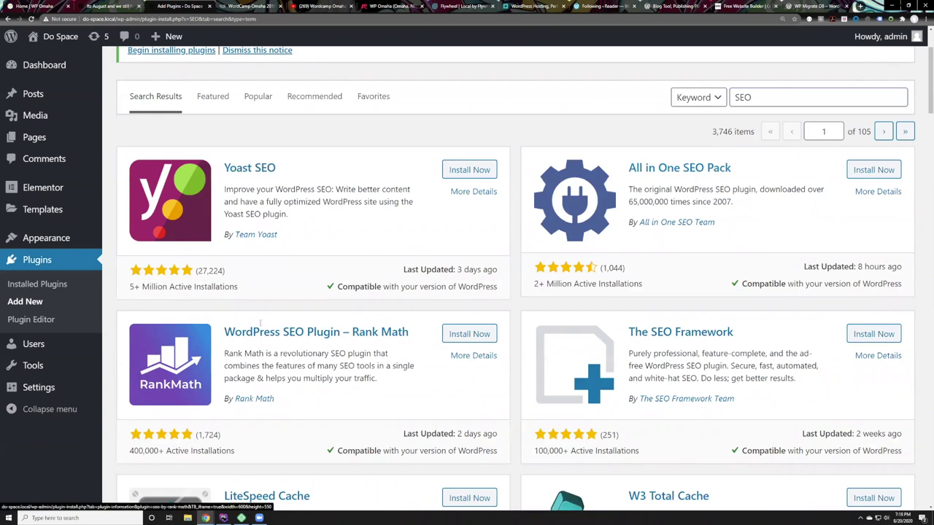
{"action": "scroll", "coordinate": [751, 361], "scroll_direction": "down", "scroll_amount": 3}
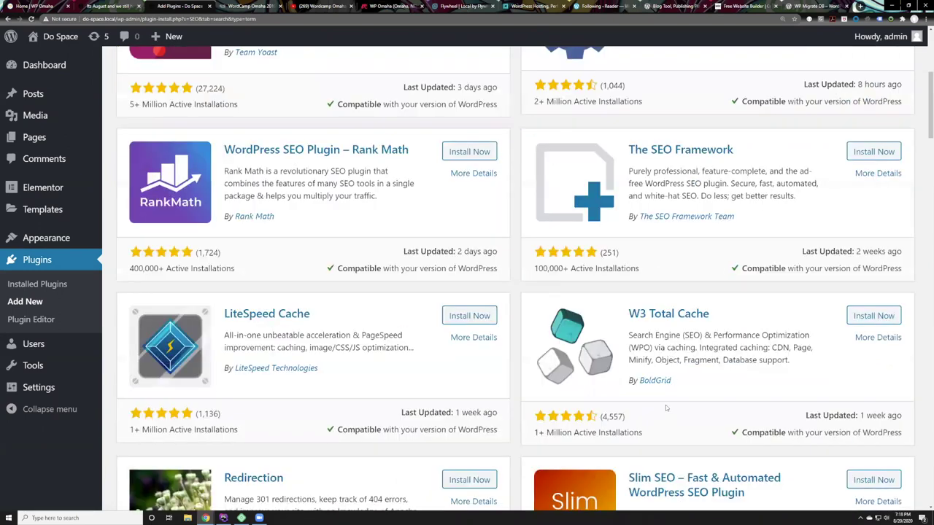
{"action": "scroll", "coordinate": [678, 371], "scroll_direction": "up", "scroll_amount": 1}
{"action": "scroll", "coordinate": [679, 371], "scroll_direction": "up", "scroll_amount": 4}
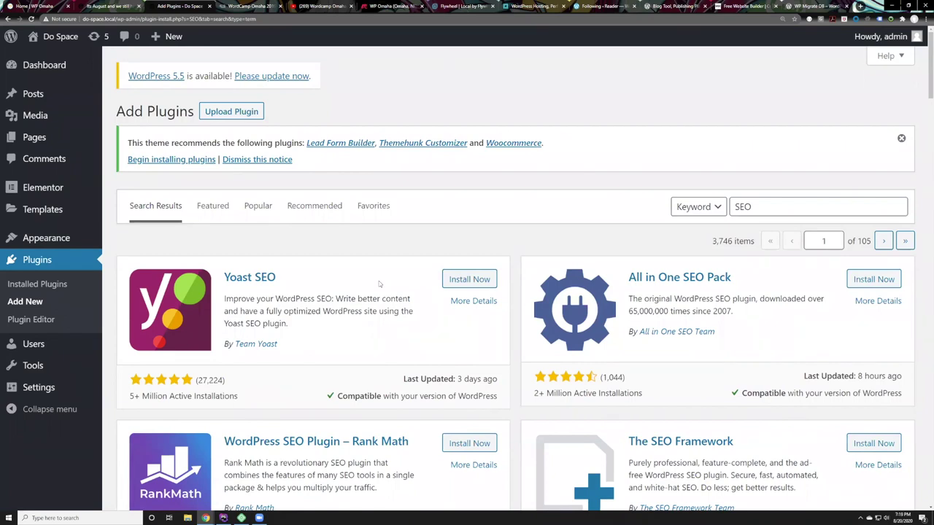
Open the form for adding a new user and examine its fields
{"action": "left_click", "coordinate": [48, 353]}
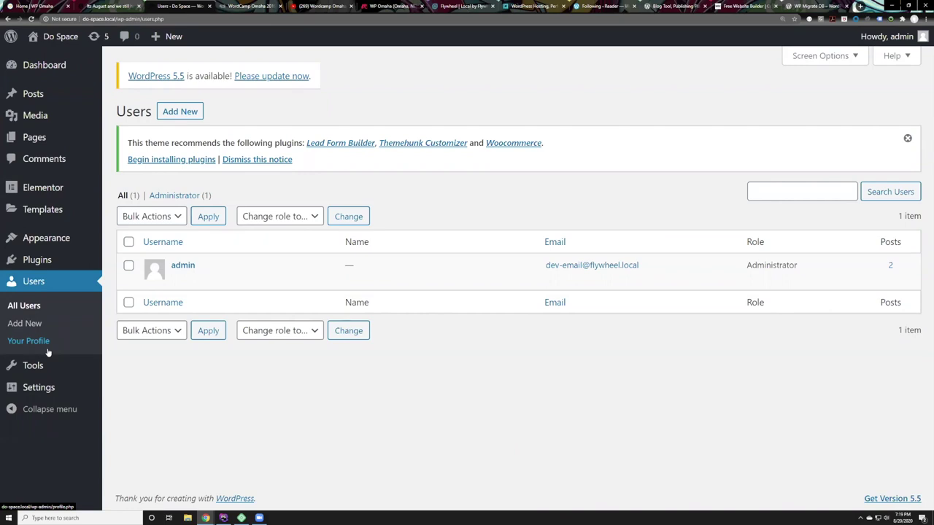
{"action": "left_click", "coordinate": [180, 115]}
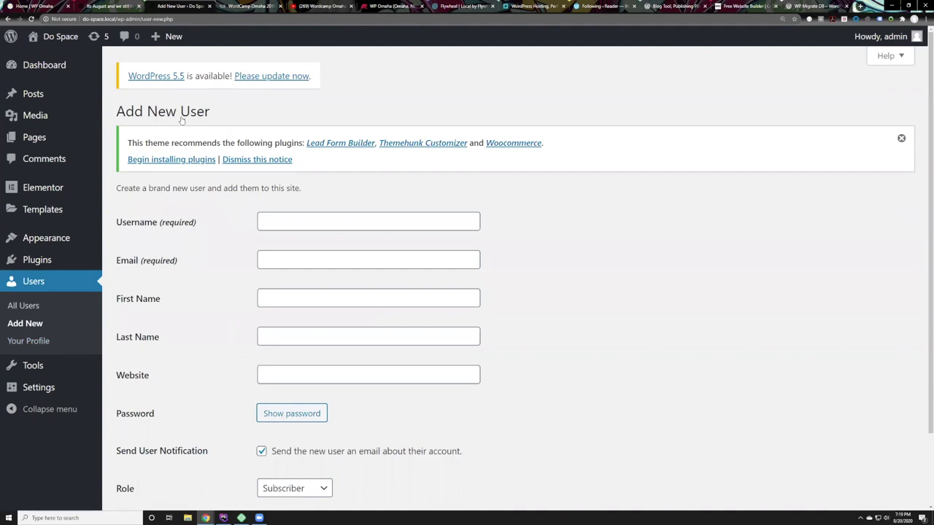
{"action": "left_click", "coordinate": [292, 264]}
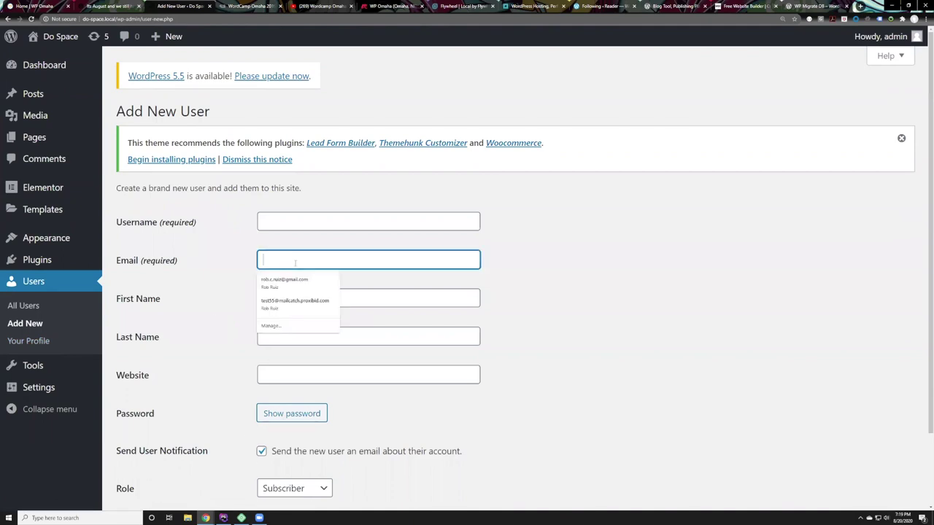
{"action": "left_click", "coordinate": [277, 229]}
{"action": "left_click", "coordinate": [191, 411]}
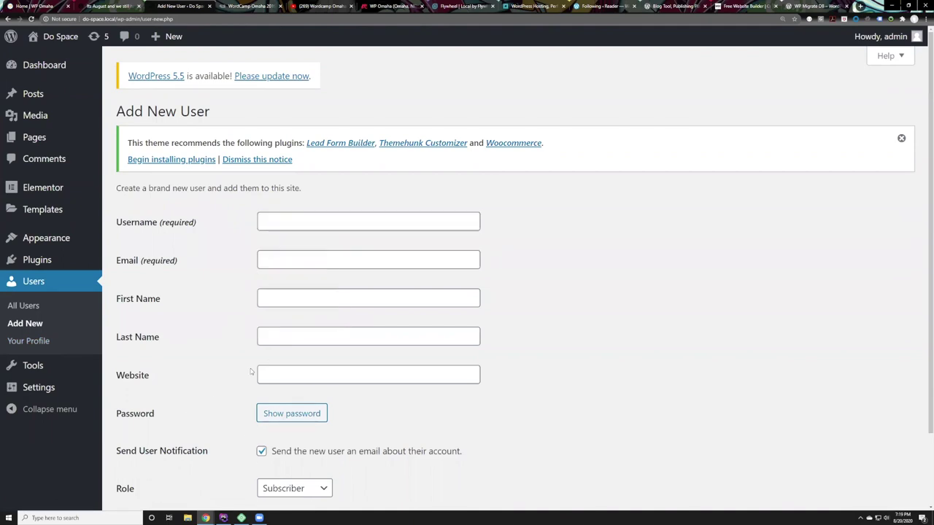
{"action": "scroll", "coordinate": [376, 414], "scroll_direction": "down", "scroll_amount": 2}
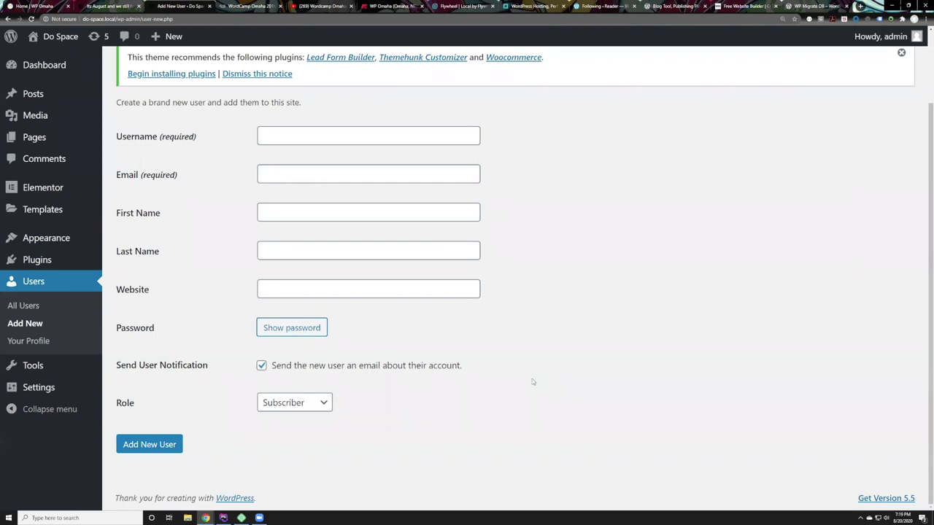
Set the new user's role to Administrator and review the other available roles
{"action": "left_click", "coordinate": [312, 411]}
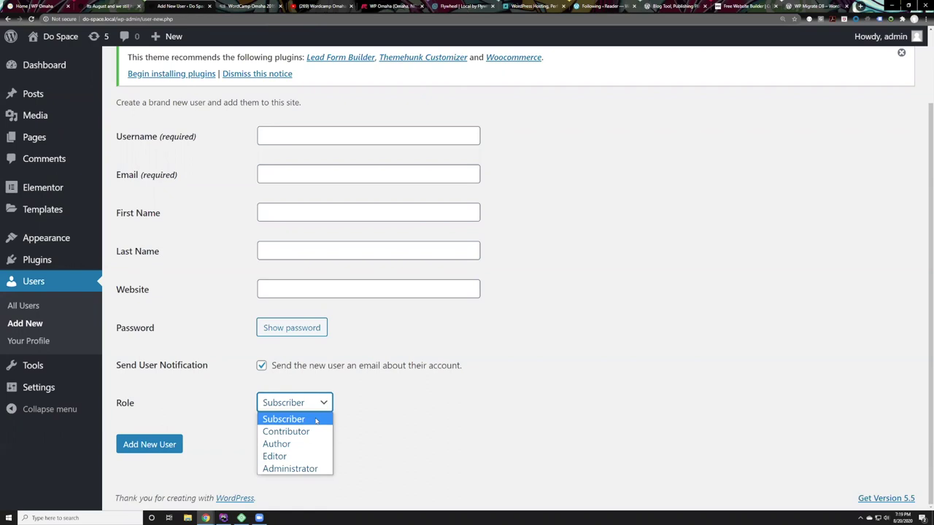
{"action": "left_click", "coordinate": [308, 470]}
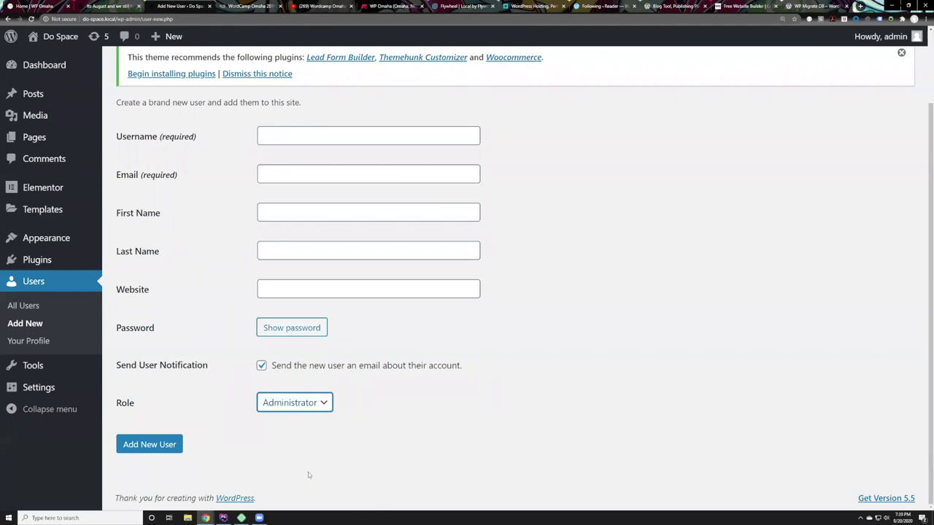
{"action": "left_click", "coordinate": [298, 403]}
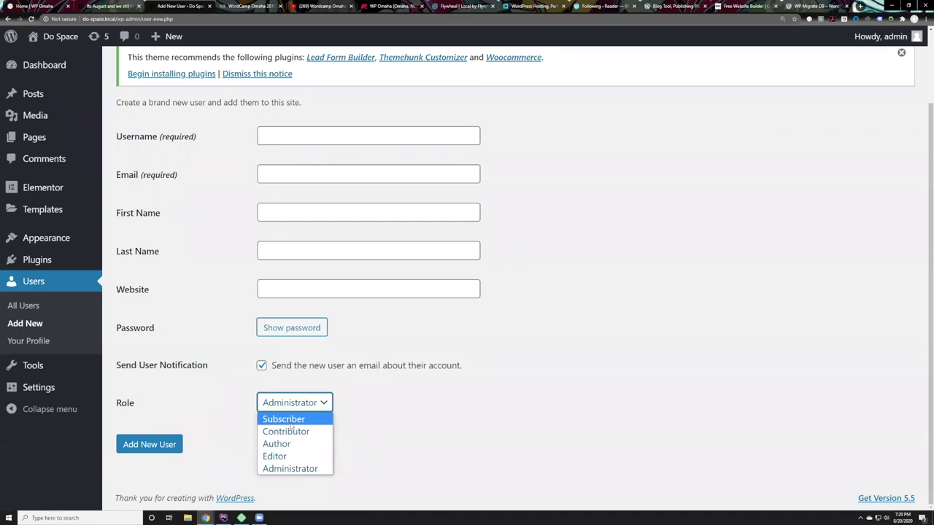
{"action": "left_click", "coordinate": [385, 420]}
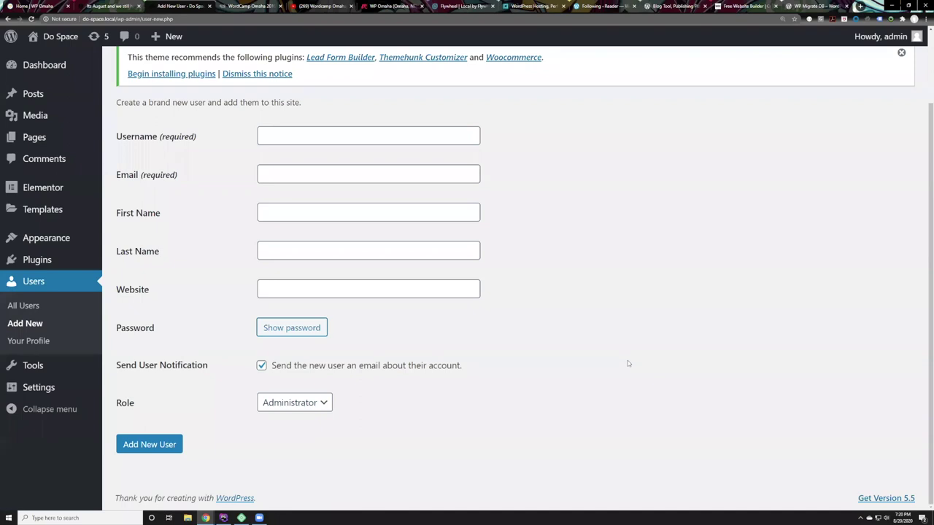
Open Site Health and examine the critical issues and recommended improvements in its status report
{"action": "left_click", "coordinate": [29, 340]}
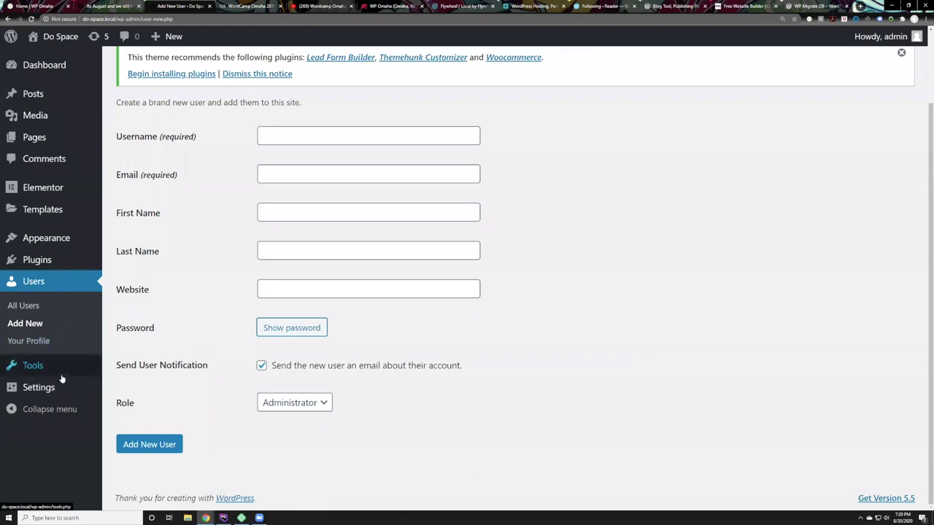
{"action": "mouse_move", "coordinate": [58, 374]}
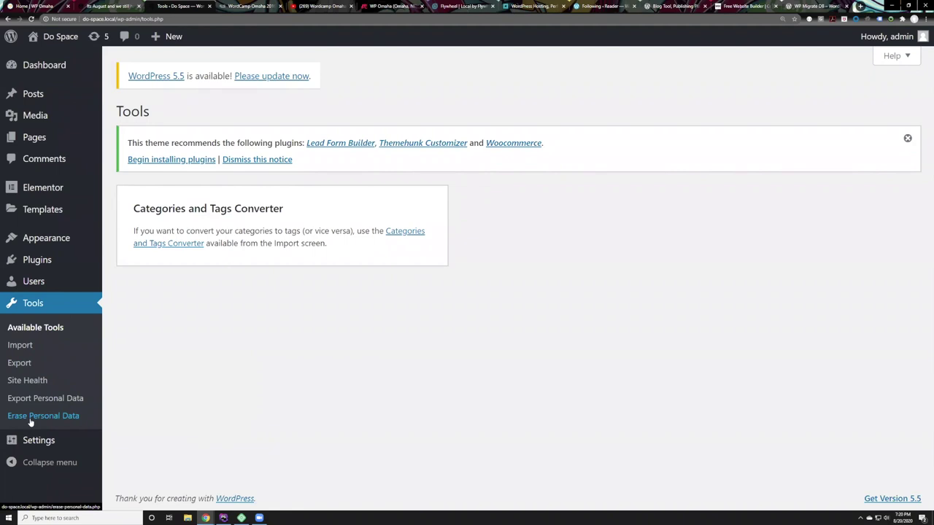
{"action": "left_click", "coordinate": [37, 380]}
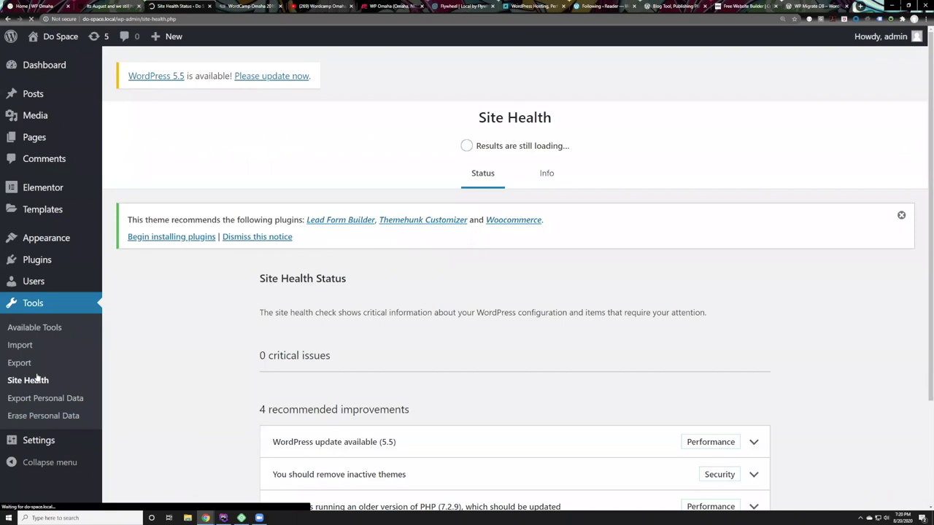
{"action": "scroll", "coordinate": [227, 356], "scroll_direction": "down", "scroll_amount": 3}
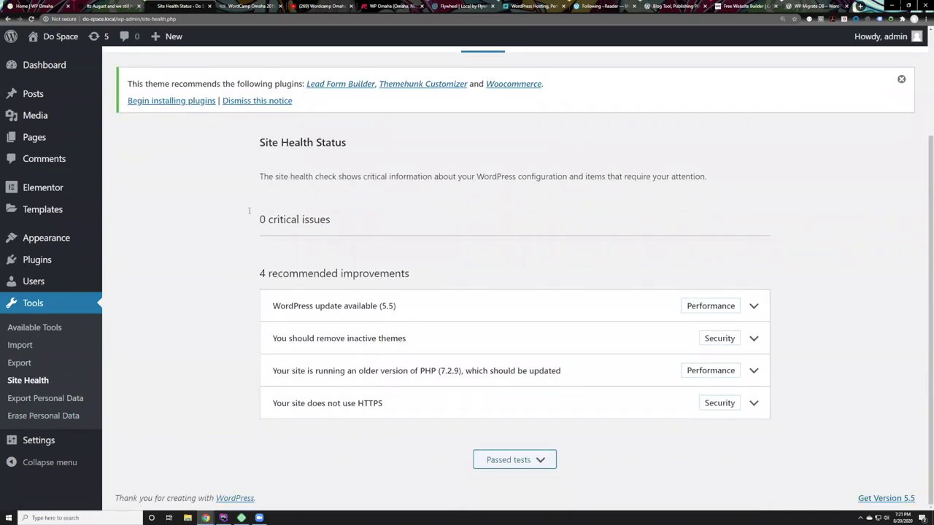
{"action": "left_click_drag", "start_coordinate": [241, 217], "coordinate": [458, 227]}
{"action": "left_click_drag", "start_coordinate": [422, 267], "coordinate": [234, 267]}
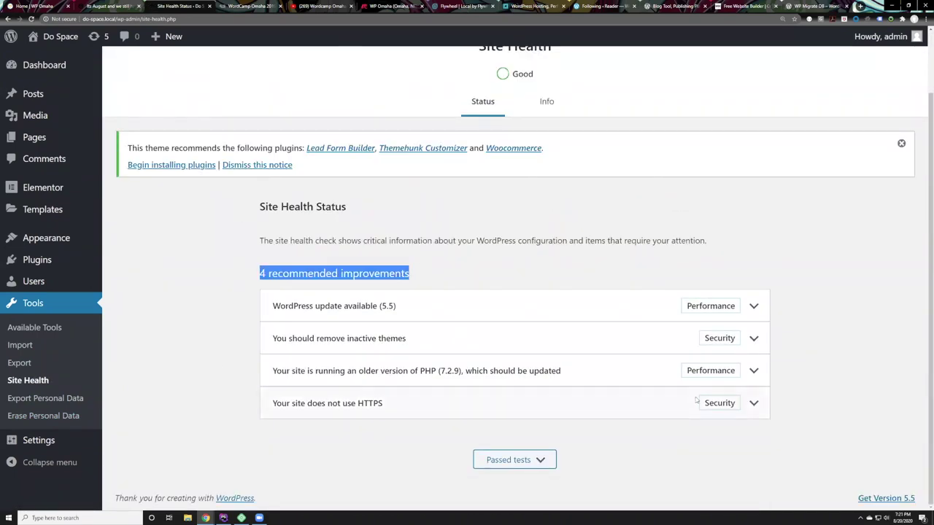
{"action": "left_click", "coordinate": [205, 360]}
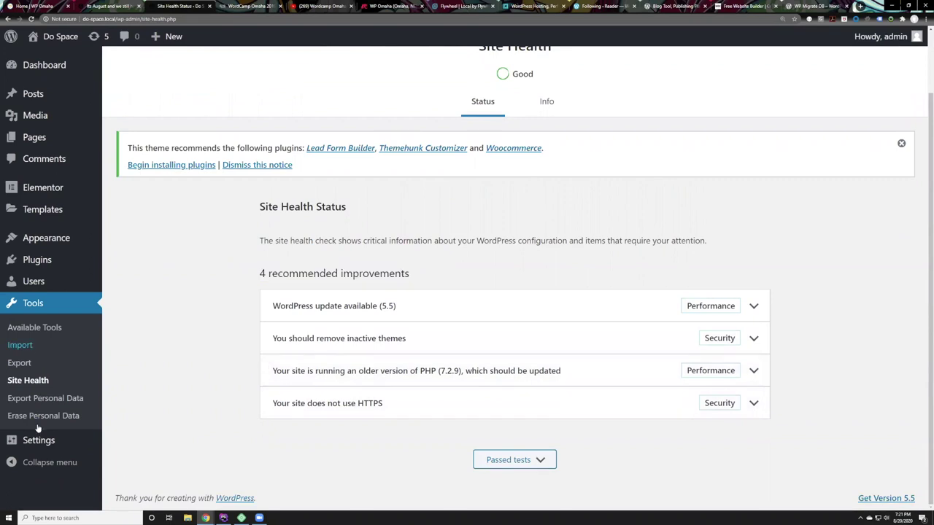
Open the General settings and examine the WordPress address and tagline
{"action": "mouse_move", "coordinate": [38, 447]}
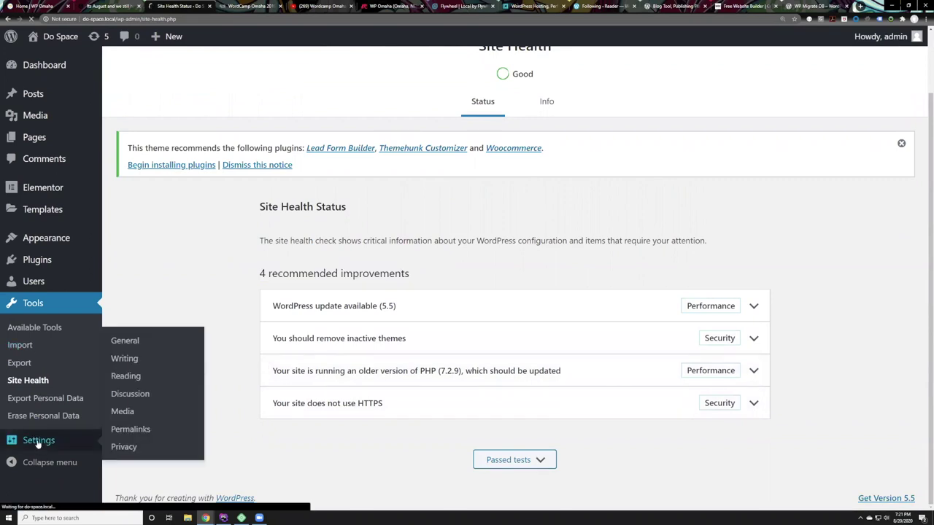
{"action": "left_click", "coordinate": [40, 440]}
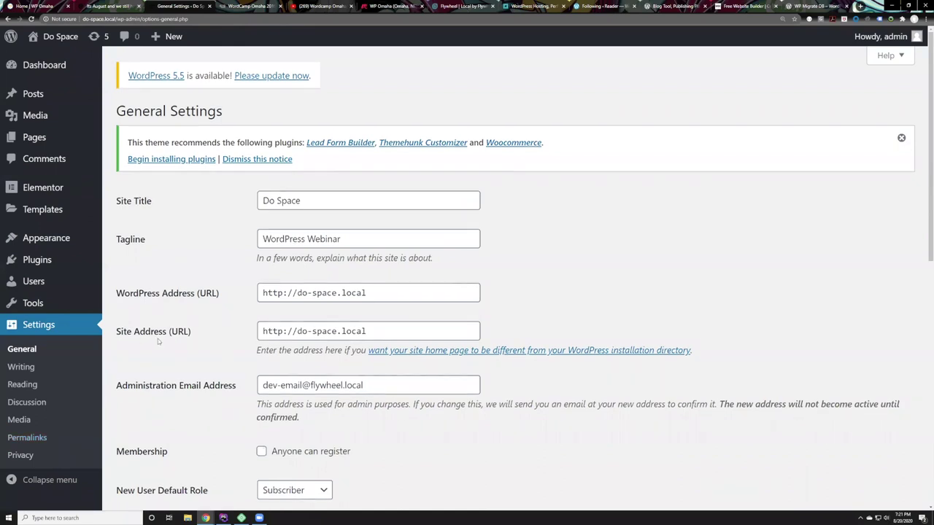
{"action": "scroll", "coordinate": [157, 339], "scroll_direction": "down", "scroll_amount": 3}
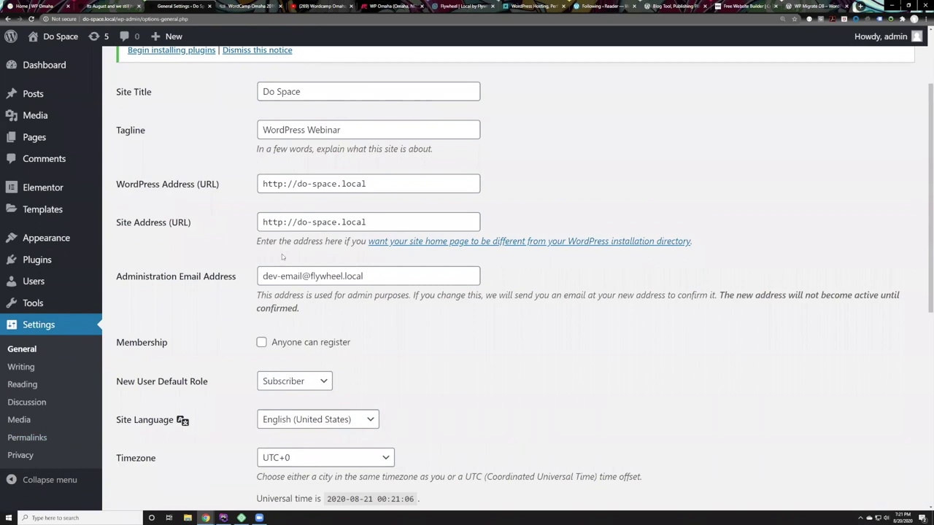
{"action": "scroll", "coordinate": [190, 250], "scroll_direction": "up", "scroll_amount": 1}
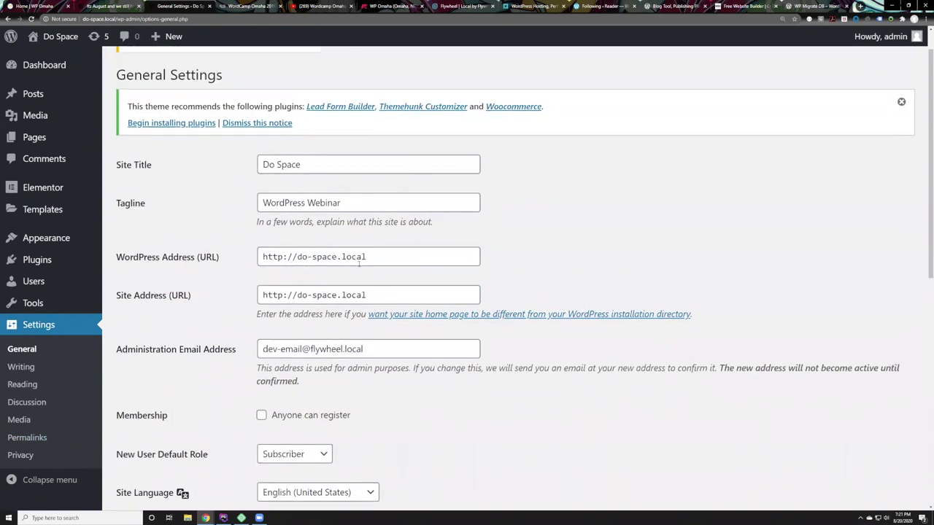
{"action": "triple_click", "coordinate": [259, 257]}
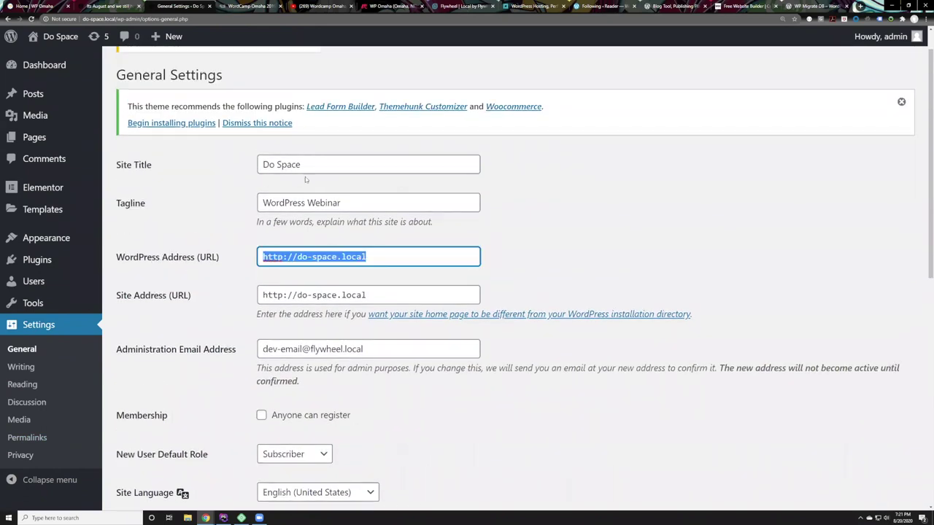
{"action": "left_click_drag", "start_coordinate": [356, 202], "coordinate": [187, 205]}
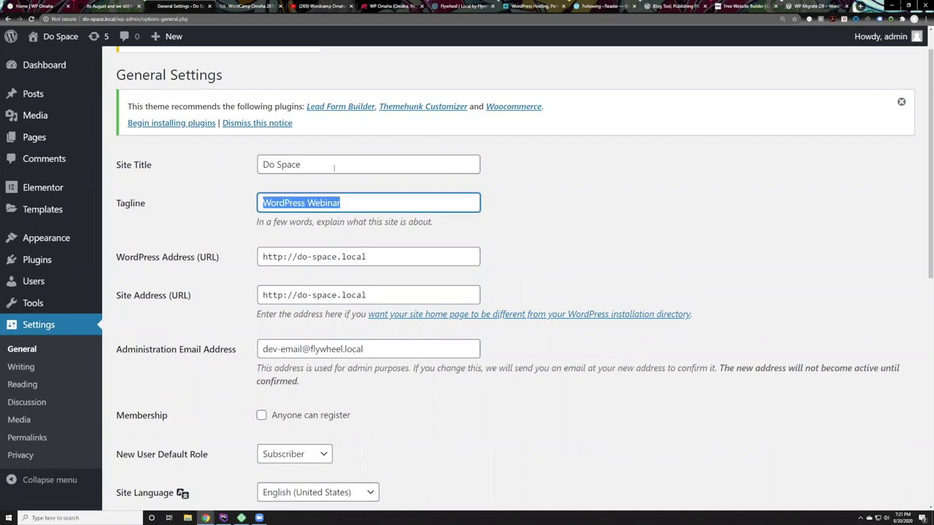
Change the site title to WP Omaha and restore it to Do Space
{"action": "left_click_drag", "start_coordinate": [334, 169], "coordinate": [159, 172]}
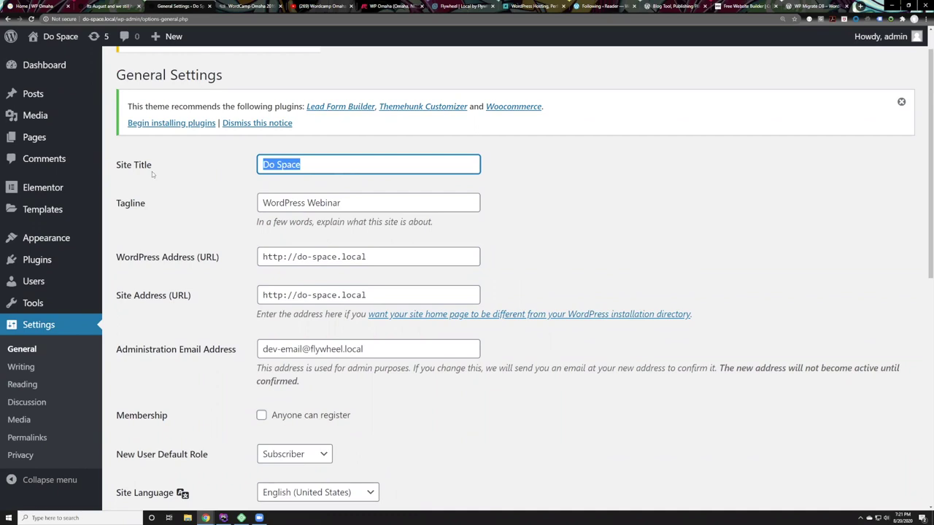
{"action": "type", "text": "WP Omaha"}
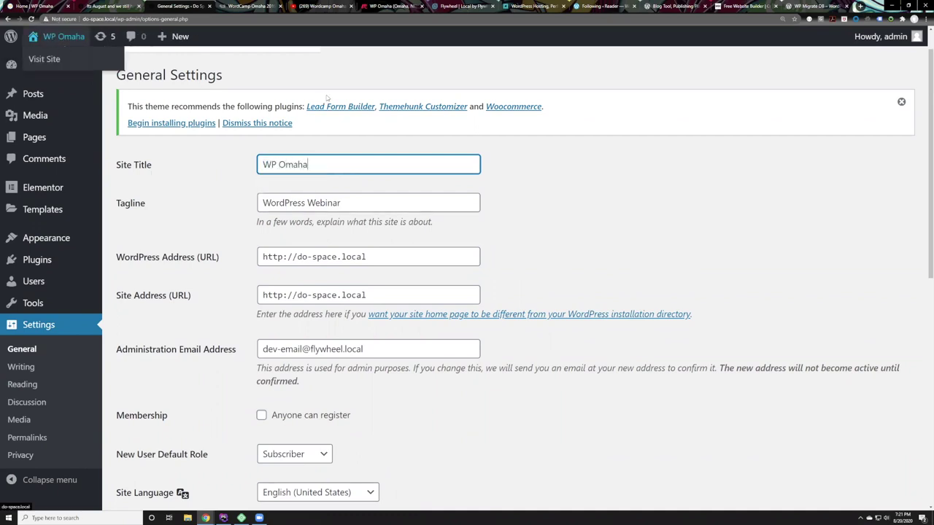
{"action": "key", "text": "BackSpace"}
{"action": "key", "text": "BackSpace"}
{"action": "key", "text": "BackSpace"}
{"action": "key", "text": "BackSpace"}
{"action": "key", "text": "BackSpace"}
{"action": "key", "text": "BackSpace"}
{"action": "key", "text": "BackSpace"}
{"action": "key", "text": "BackSpace"}
{"action": "type", "text": "Do sp"}
{"action": "key", "text": "BackSpace"}
{"action": "key", "text": "BackSpace"}
{"action": "type", "text": "Space"}
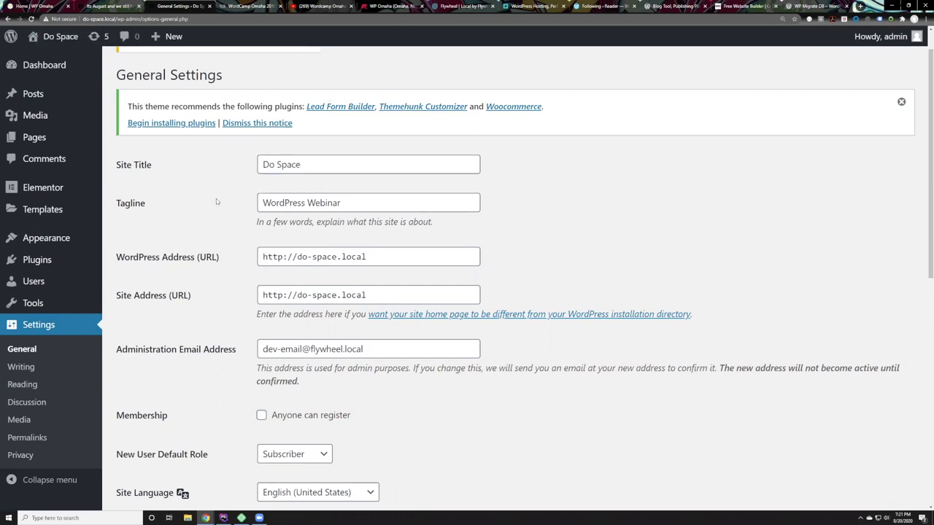
Examine the administration email address and toggle the option allowing anyone to register on and off
{"action": "scroll", "coordinate": [218, 197], "scroll_direction": "down", "scroll_amount": 3}
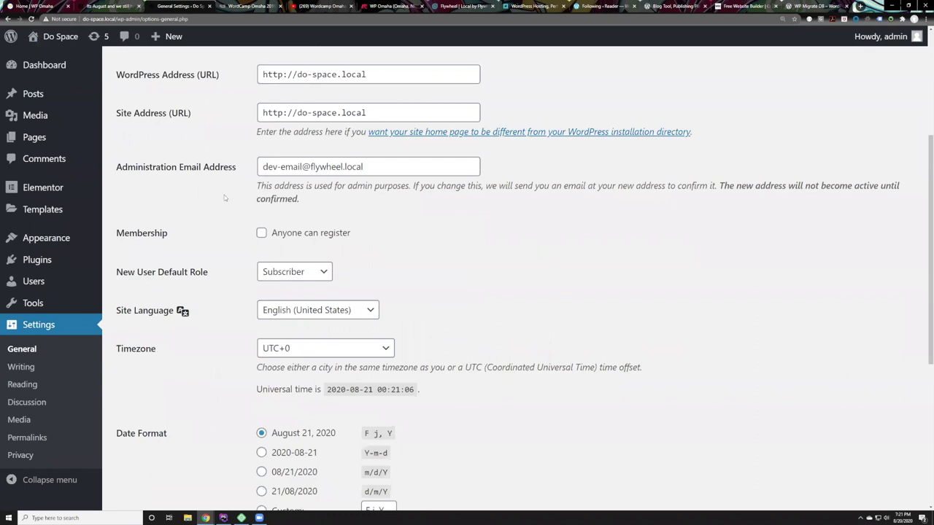
{"action": "left_click_drag", "start_coordinate": [266, 166], "coordinate": [426, 167]}
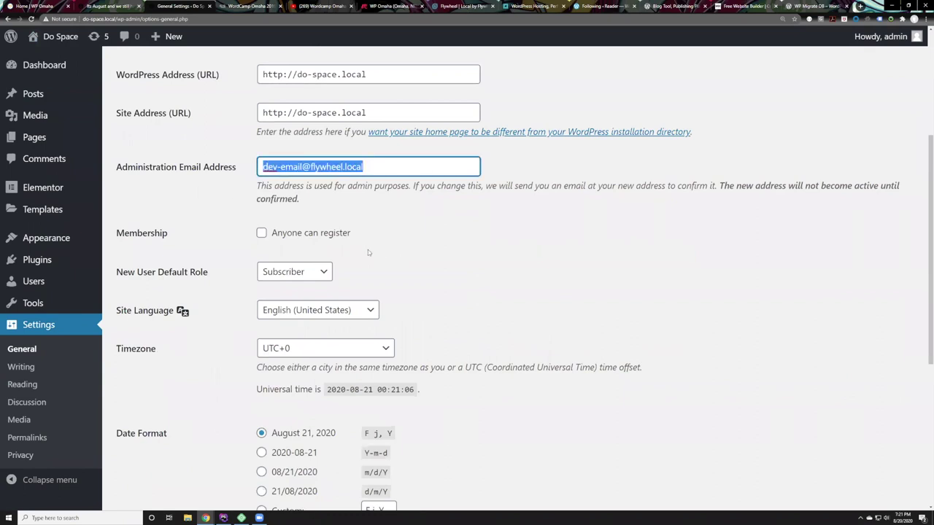
{"action": "left_click", "coordinate": [261, 233]}
{"action": "left_click", "coordinate": [261, 233]}
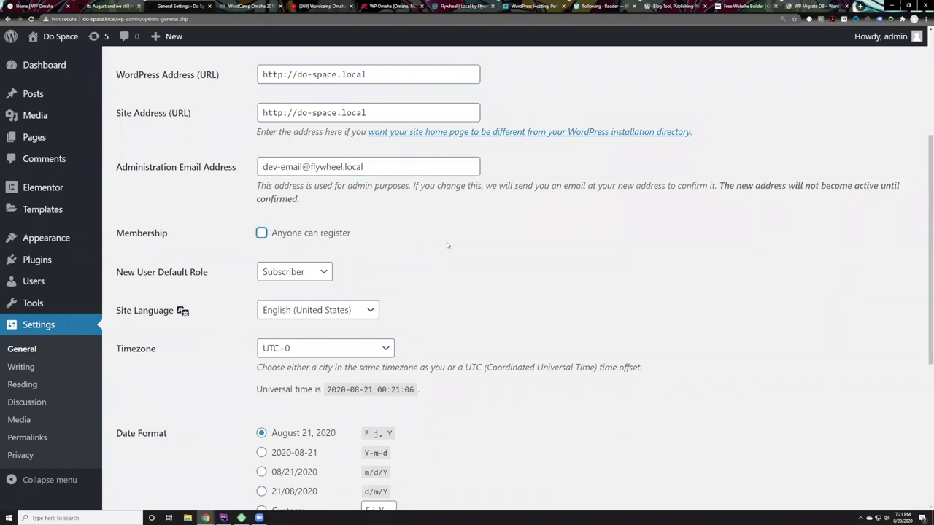
Examine the timezone choices and the date format, time format and week start settings
{"action": "scroll", "coordinate": [447, 242], "scroll_direction": "down", "scroll_amount": 2}
{"action": "scroll", "coordinate": [332, 285], "scroll_direction": "down", "scroll_amount": 1}
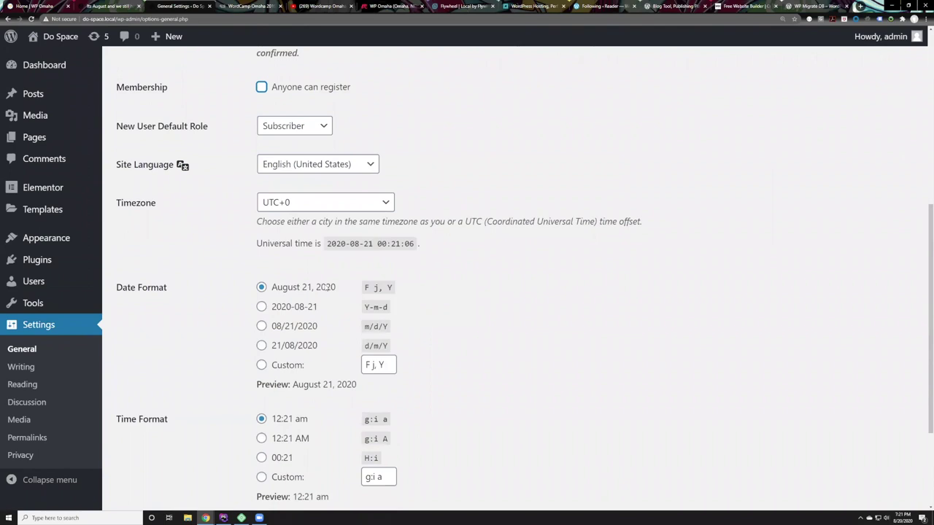
{"action": "left_click", "coordinate": [304, 204]}
{"action": "scroll", "coordinate": [321, 317], "scroll_direction": "up", "scroll_amount": 1}
{"action": "left_click", "coordinate": [492, 288]}
{"action": "scroll", "coordinate": [492, 288], "scroll_direction": "down", "scroll_amount": 2}
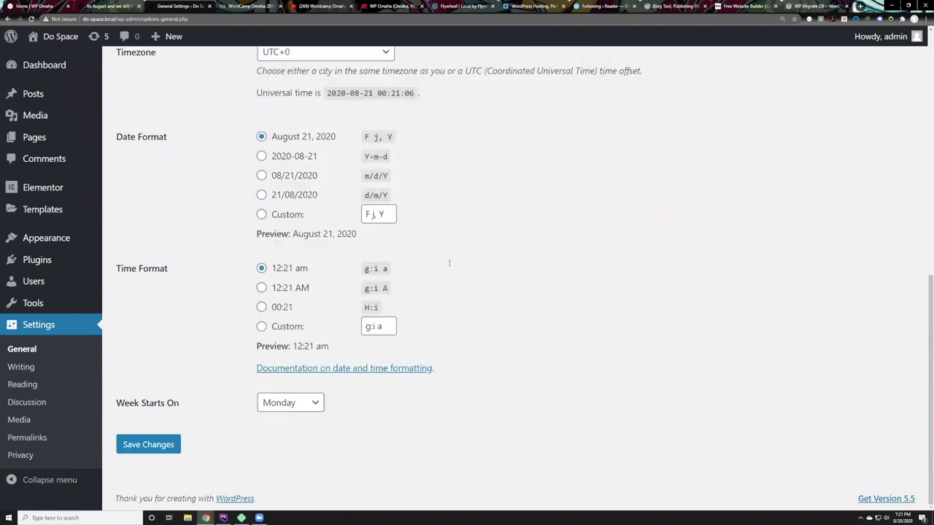
{"action": "scroll", "coordinate": [321, 401], "scroll_direction": "up", "scroll_amount": 4}
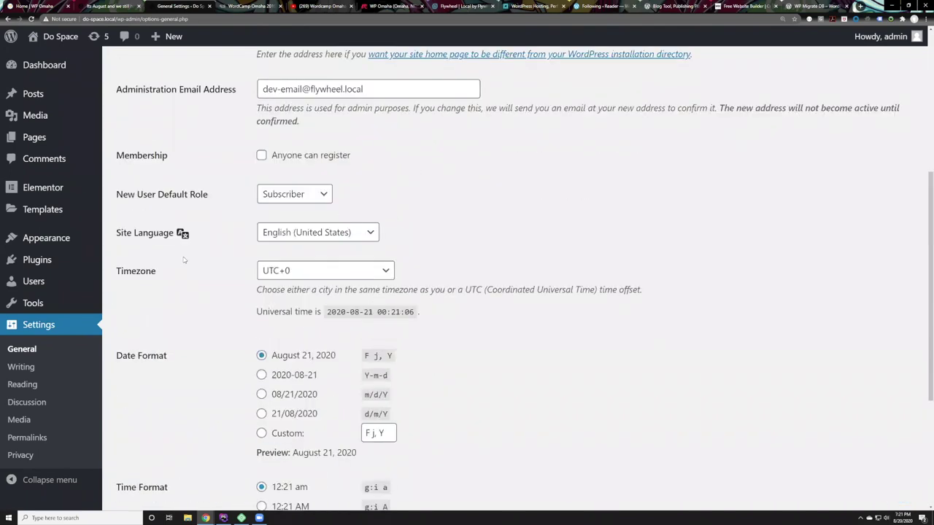
Look over the Writing settings and open the Reading settings
{"action": "left_click", "coordinate": [21, 367]}
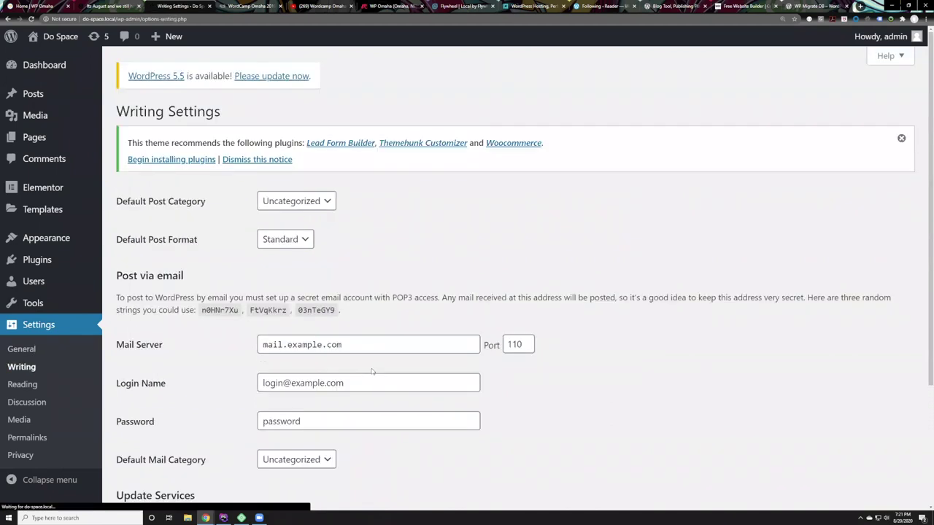
{"action": "scroll", "coordinate": [264, 369], "scroll_direction": "down", "scroll_amount": 2}
{"action": "left_click", "coordinate": [22, 383]}
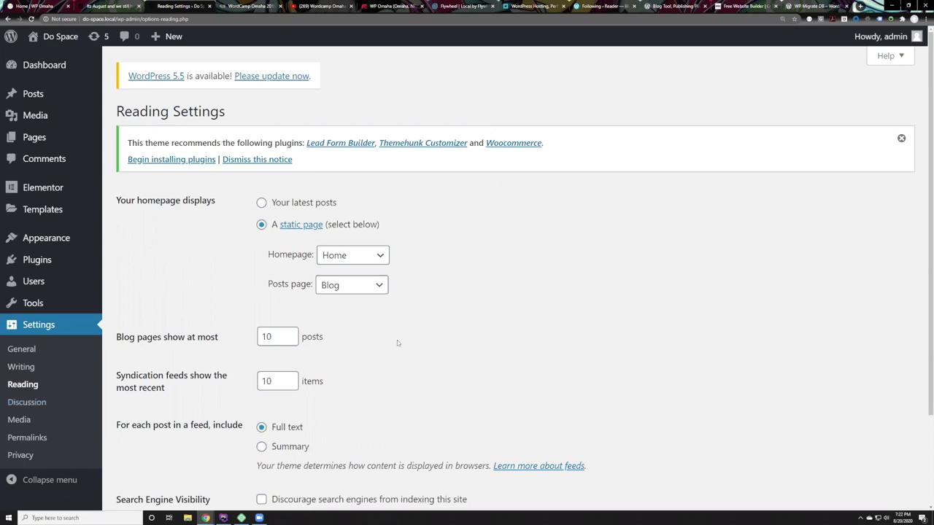
Switch the homepage display to the latest posts and back to a static page twice
{"action": "left_click", "coordinate": [262, 205]}
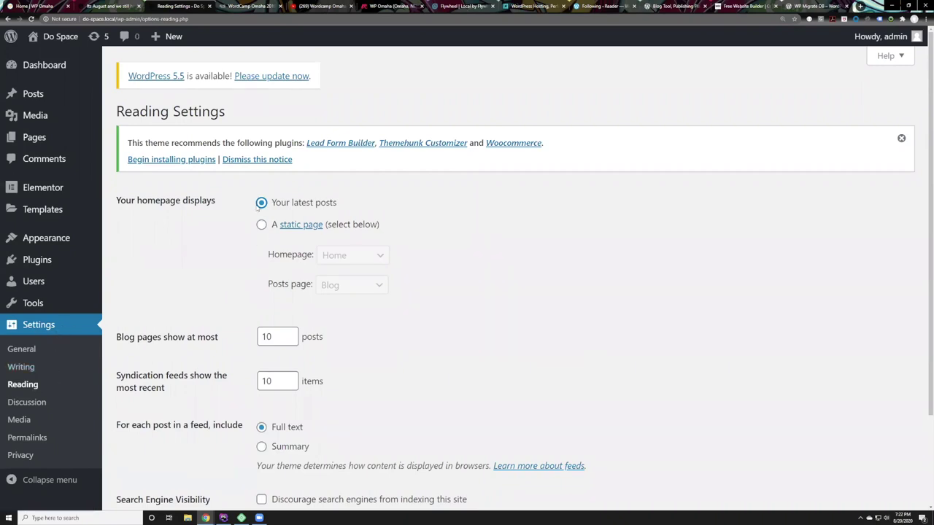
{"action": "left_click", "coordinate": [260, 224]}
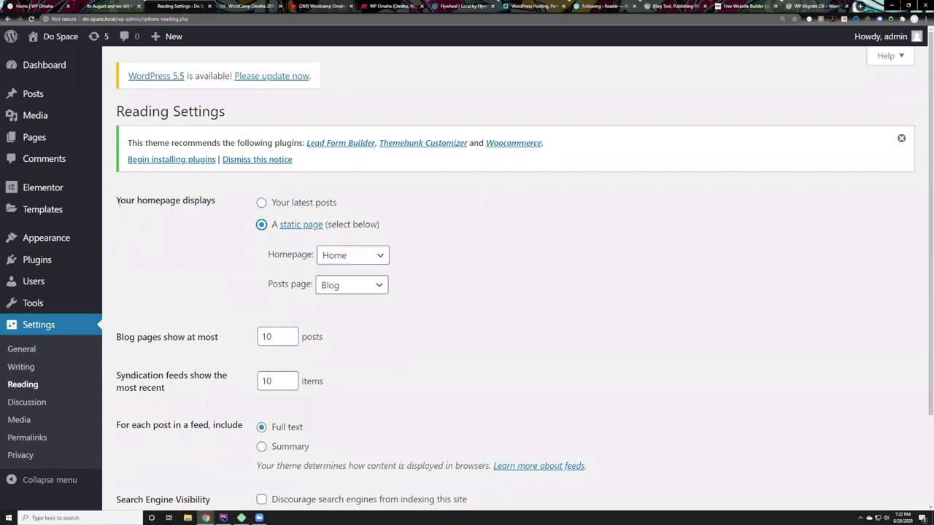
{"action": "left_click_drag", "start_coordinate": [117, 202], "coordinate": [221, 205]}
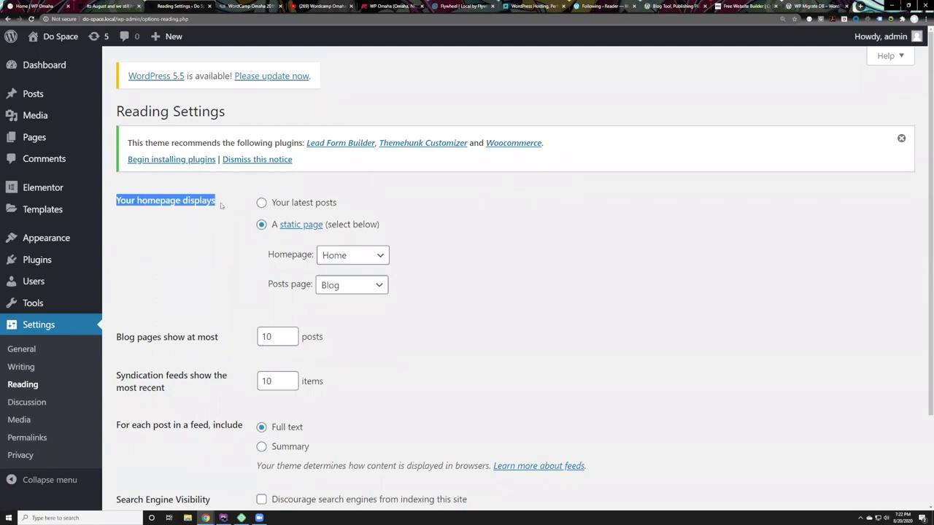
{"action": "left_click", "coordinate": [261, 203]}
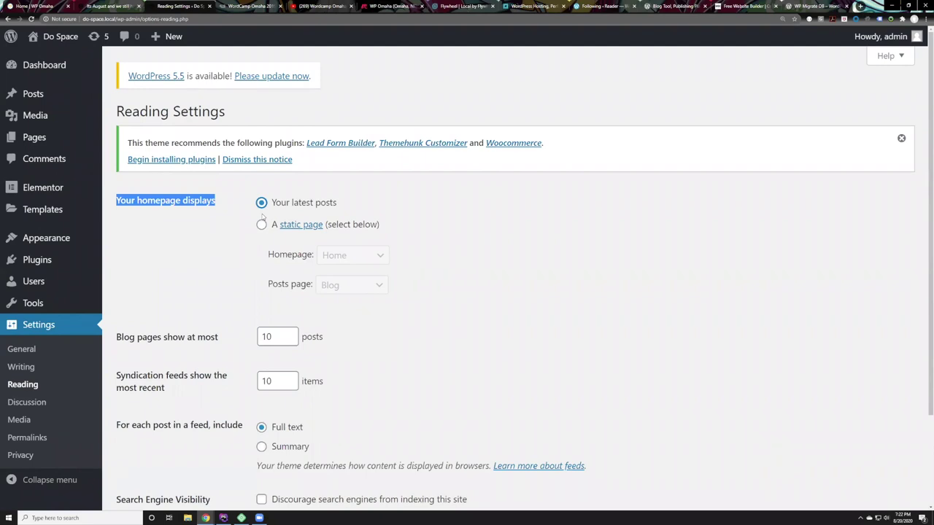
{"action": "left_click", "coordinate": [261, 224]}
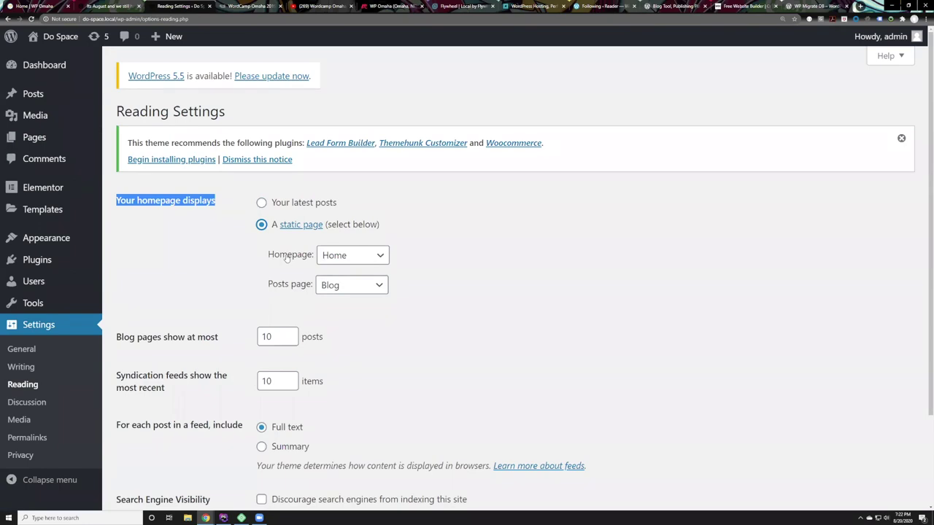
Examine the page choices for the homepage and the posts page, and look over the remaining Reading settings
{"action": "left_click", "coordinate": [355, 253]}
{"action": "left_click", "coordinate": [272, 263]}
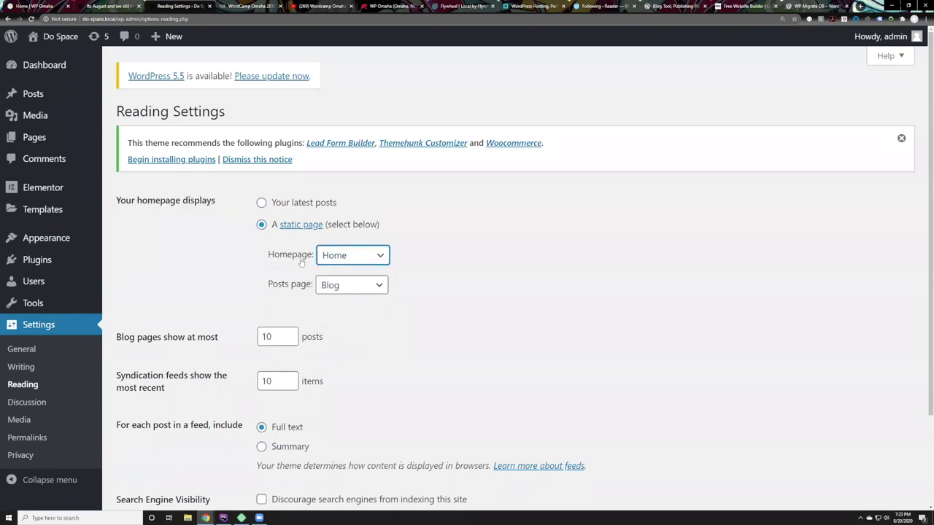
{"action": "left_click_drag", "start_coordinate": [267, 288], "coordinate": [312, 289]}
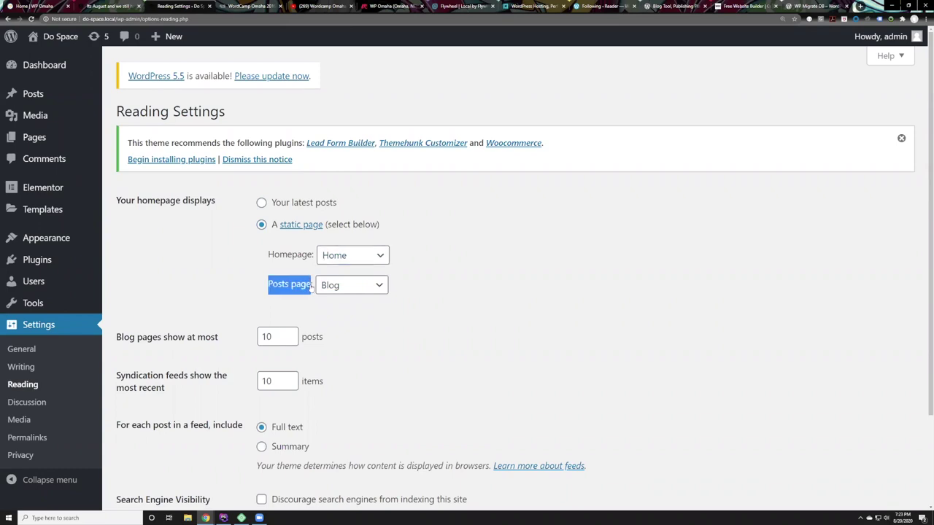
{"action": "left_click", "coordinate": [381, 290]}
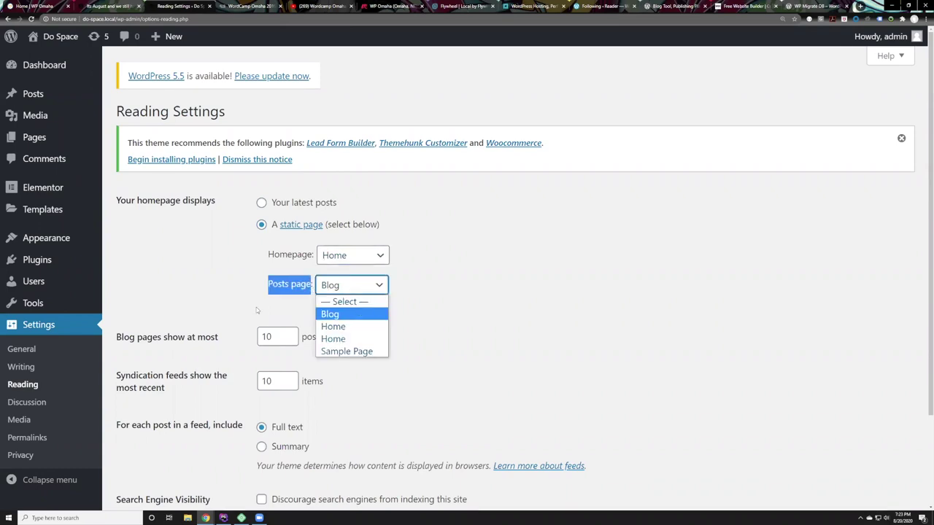
{"action": "left_click", "coordinate": [260, 302]}
{"action": "left_click_drag", "start_coordinate": [268, 289], "coordinate": [319, 288]}
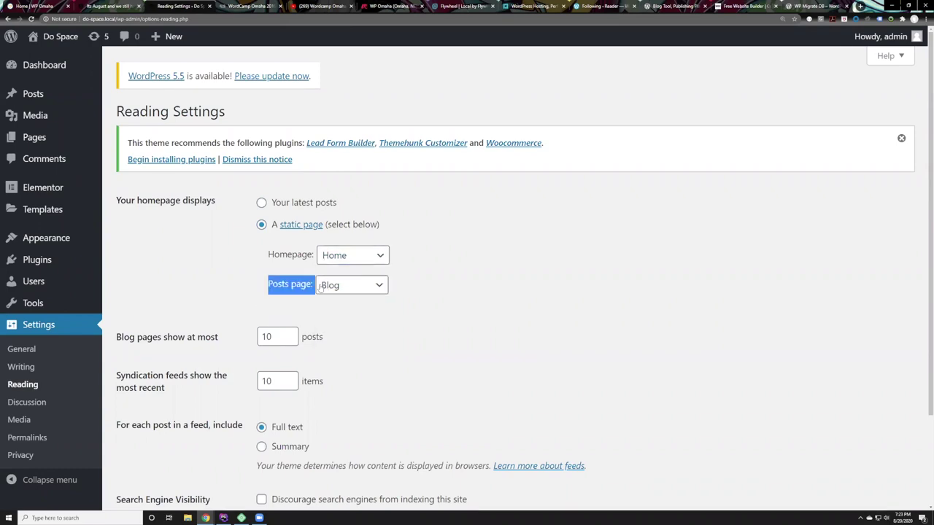
{"action": "left_click", "coordinate": [366, 289]}
{"action": "left_click", "coordinate": [394, 288]}
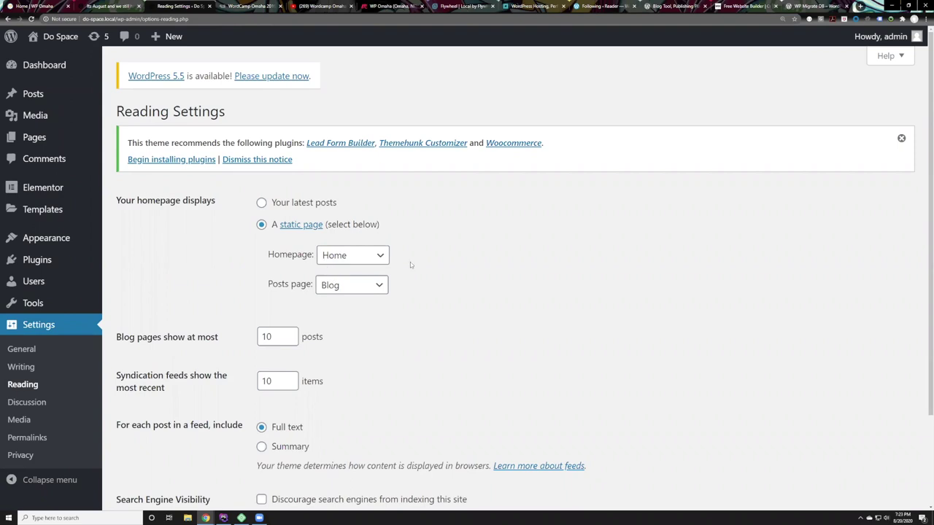
{"action": "scroll", "coordinate": [363, 220], "scroll_direction": "down", "scroll_amount": 2}
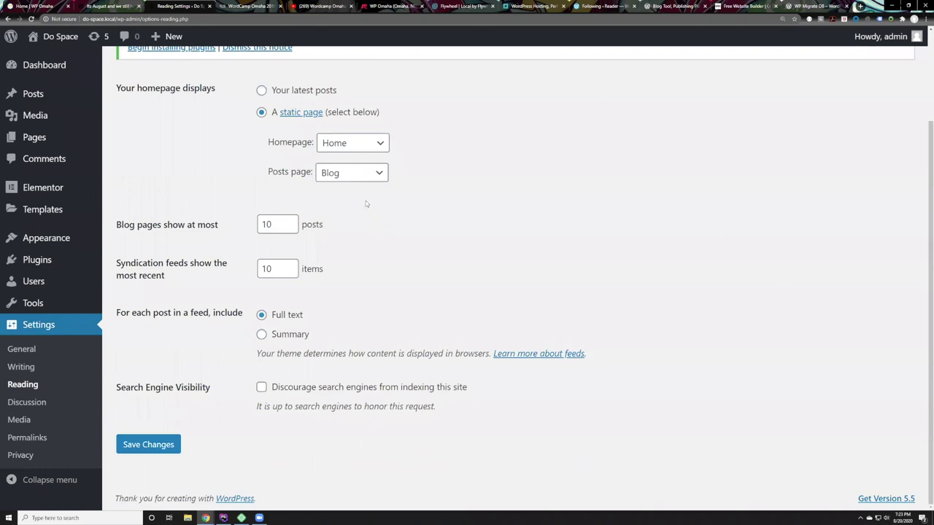
{"action": "scroll", "coordinate": [387, 267], "scroll_direction": "up", "scroll_amount": 1}
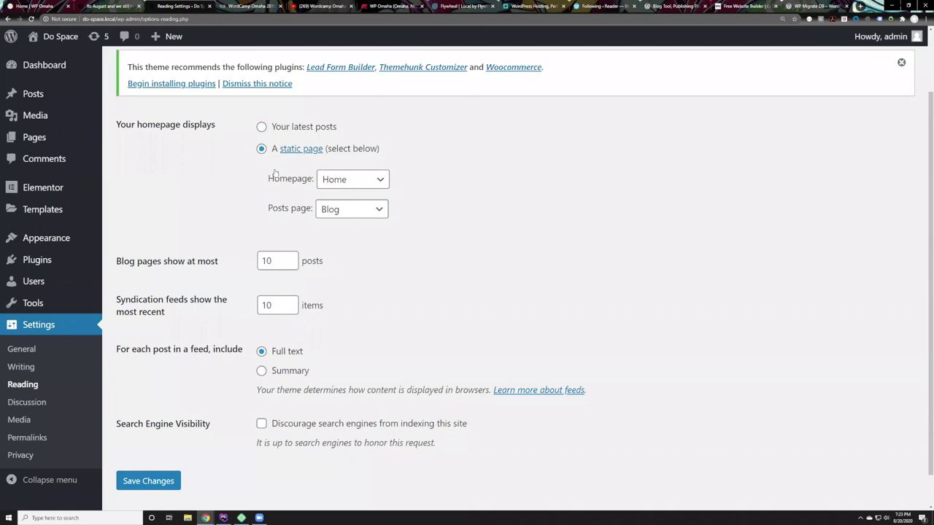
Open the Discussion settings and look over the comment, moderation, blocklist and avatar options
{"action": "left_click", "coordinate": [42, 408]}
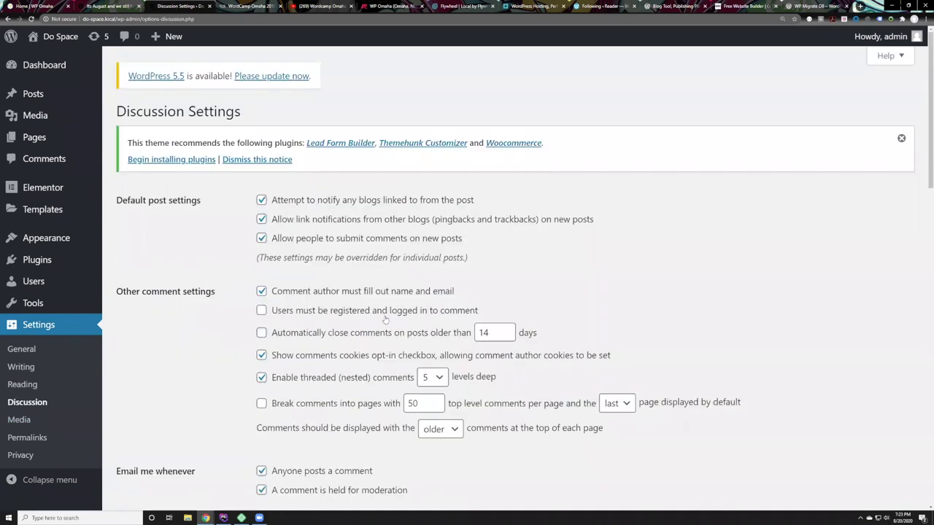
{"action": "scroll", "coordinate": [313, 216], "scroll_direction": "down", "scroll_amount": 3}
{"action": "scroll", "coordinate": [312, 216], "scroll_direction": "down", "scroll_amount": 2}
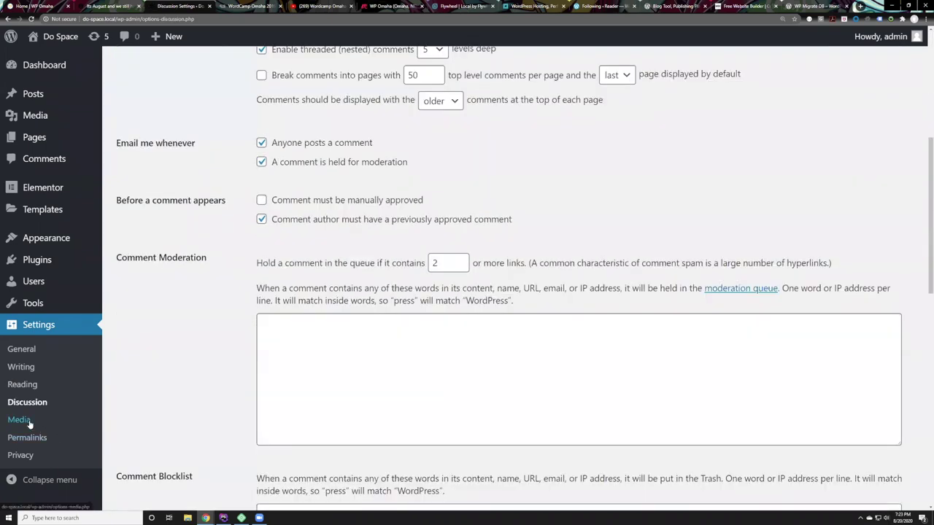
{"action": "scroll", "coordinate": [275, 151], "scroll_direction": "up", "scroll_amount": 5}
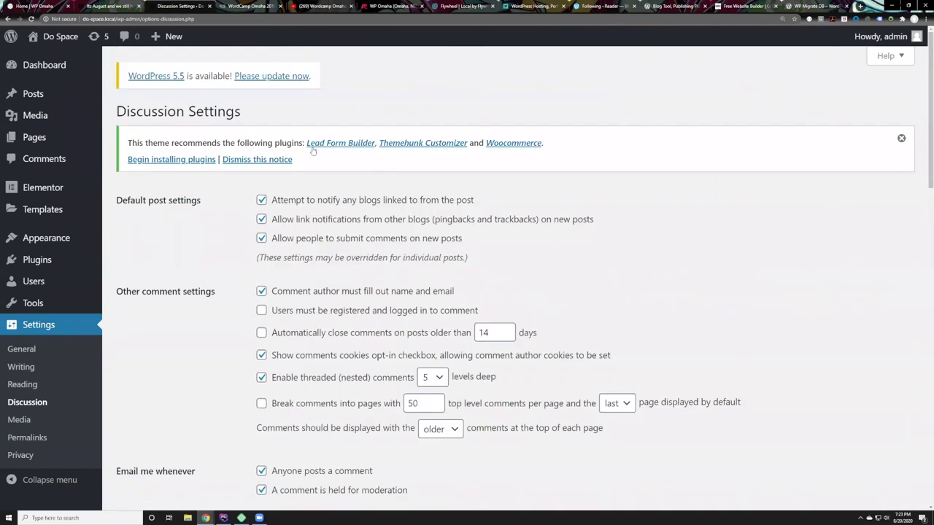
{"action": "scroll", "coordinate": [334, 221], "scroll_direction": "down", "scroll_amount": 5}
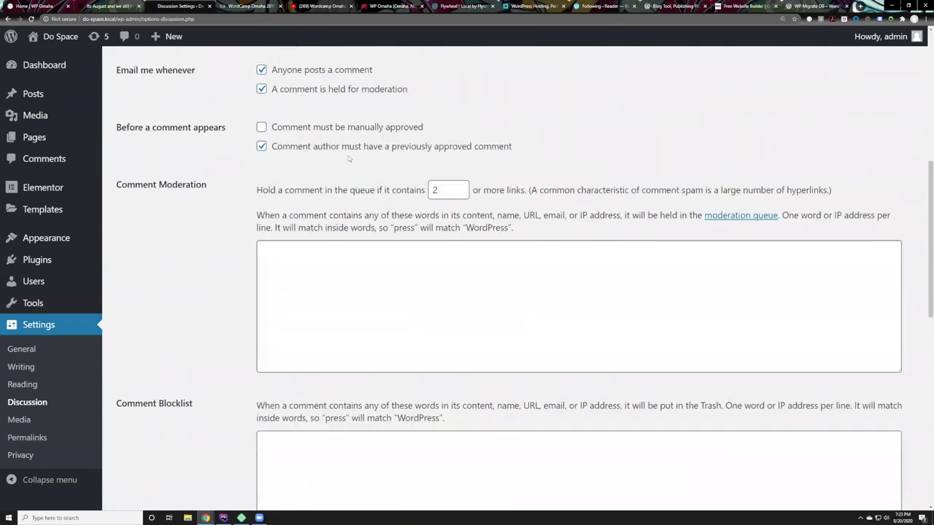
{"action": "scroll", "coordinate": [195, 310], "scroll_direction": "down", "scroll_amount": 3}
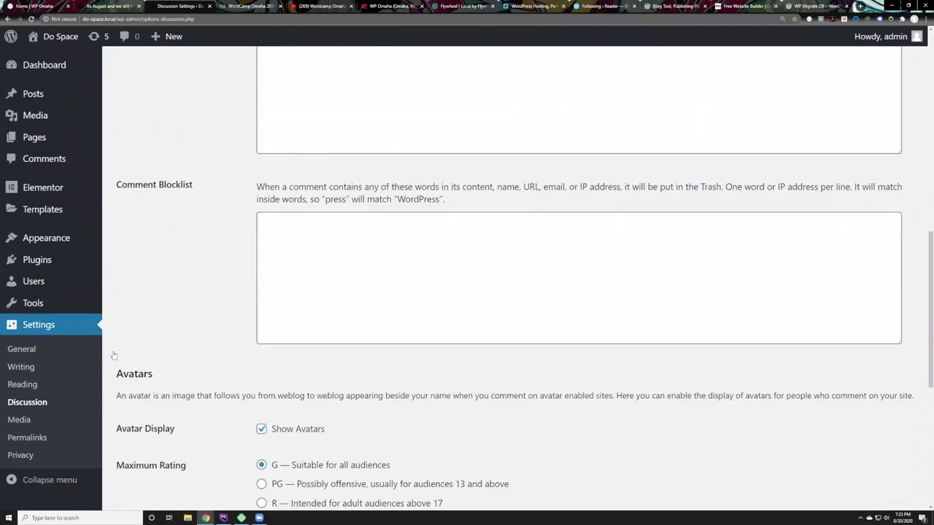
Look over the image sizes in the Media settings and the URL structures in the Permalink settings
{"action": "left_click", "coordinate": [20, 420]}
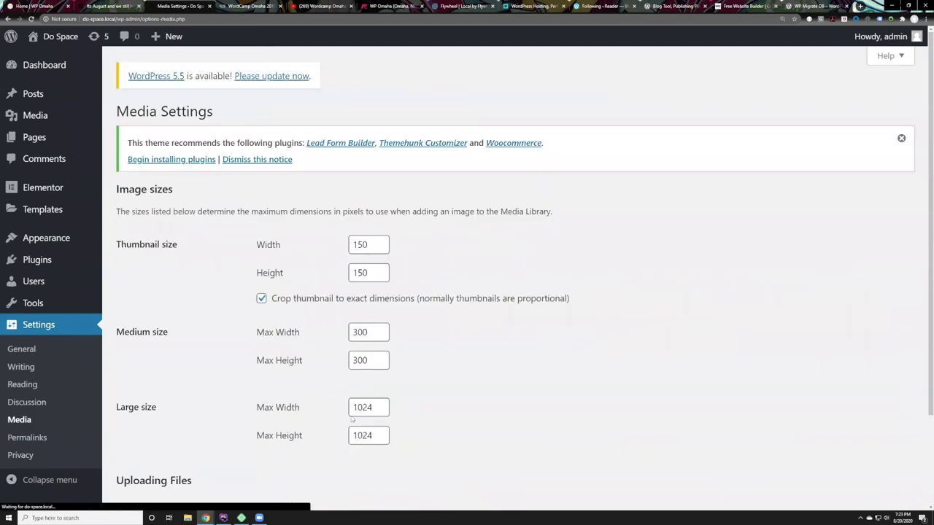
{"action": "scroll", "coordinate": [355, 411], "scroll_direction": "down", "scroll_amount": 2}
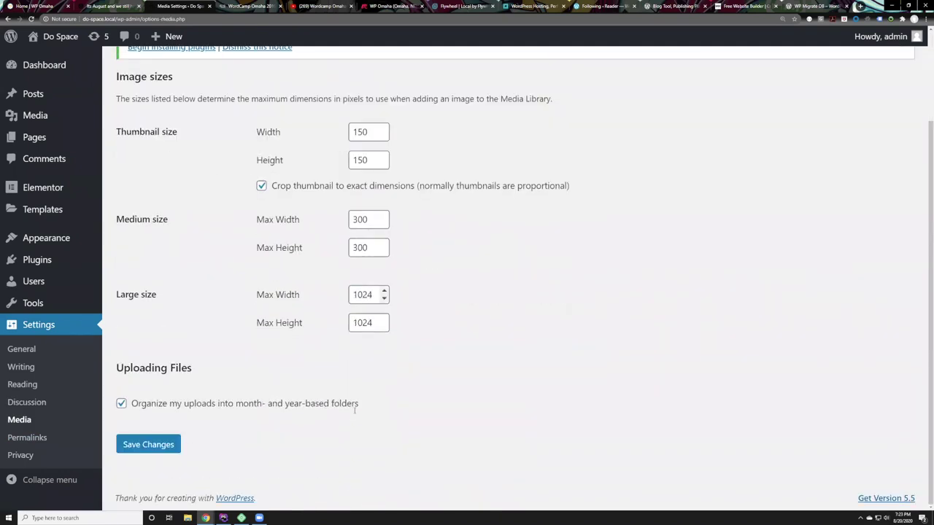
{"action": "left_click", "coordinate": [27, 439]}
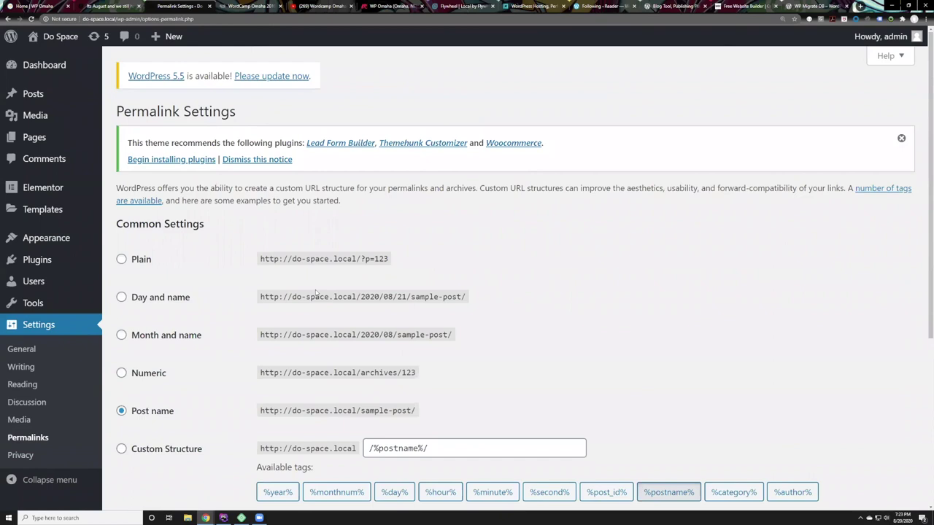
{"action": "scroll", "coordinate": [316, 293], "scroll_direction": "down", "scroll_amount": 3}
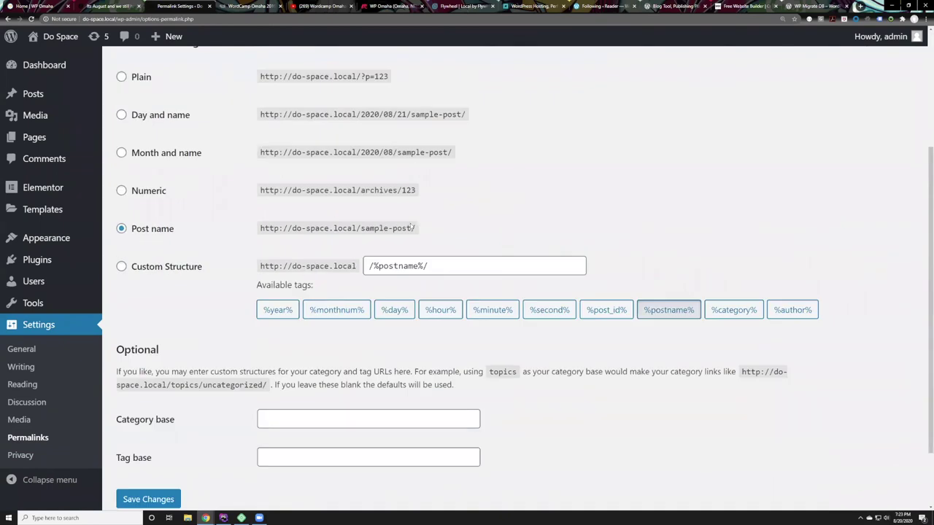
{"action": "scroll", "coordinate": [378, 338], "scroll_direction": "down", "scroll_amount": 1}
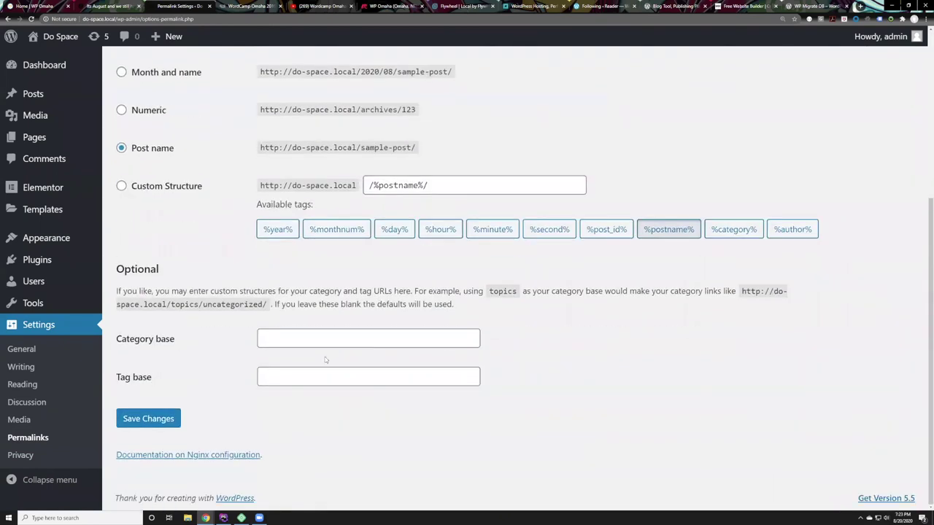
View the Privacy settings and return to the General settings to look them over again
{"action": "left_click", "coordinate": [32, 456]}
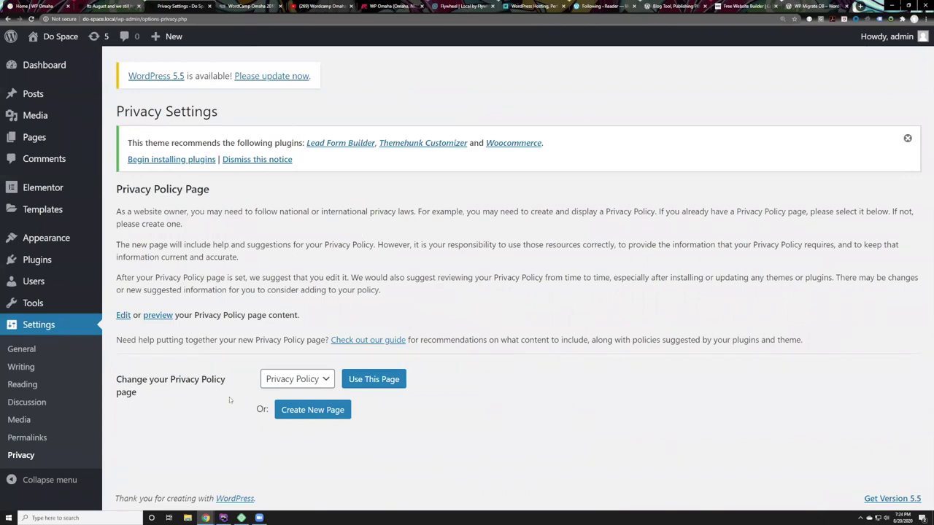
{"action": "left_click", "coordinate": [30, 355]}
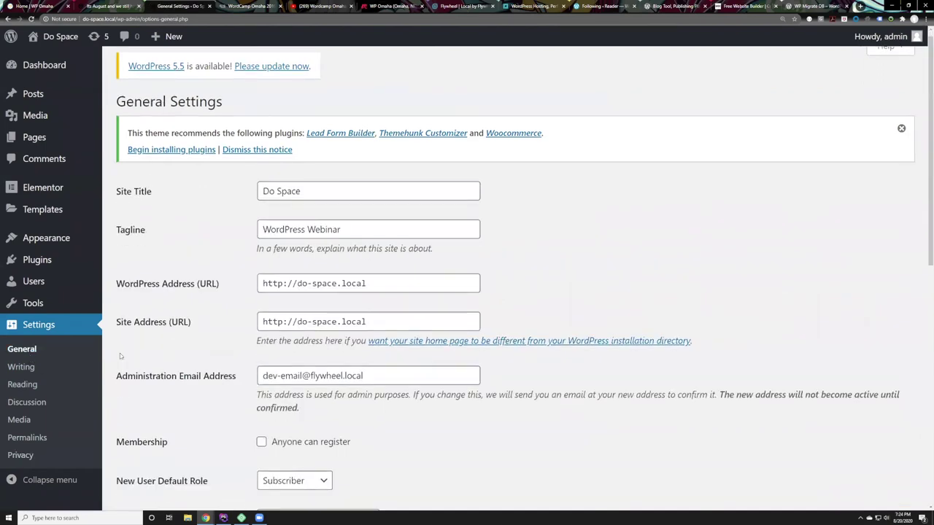
{"action": "scroll", "coordinate": [33, 398], "scroll_direction": "down", "scroll_amount": 3}
{"action": "scroll", "coordinate": [71, 401], "scroll_direction": "down", "scroll_amount": 3}
{"action": "scroll", "coordinate": [69, 399], "scroll_direction": "up", "scroll_amount": 6}
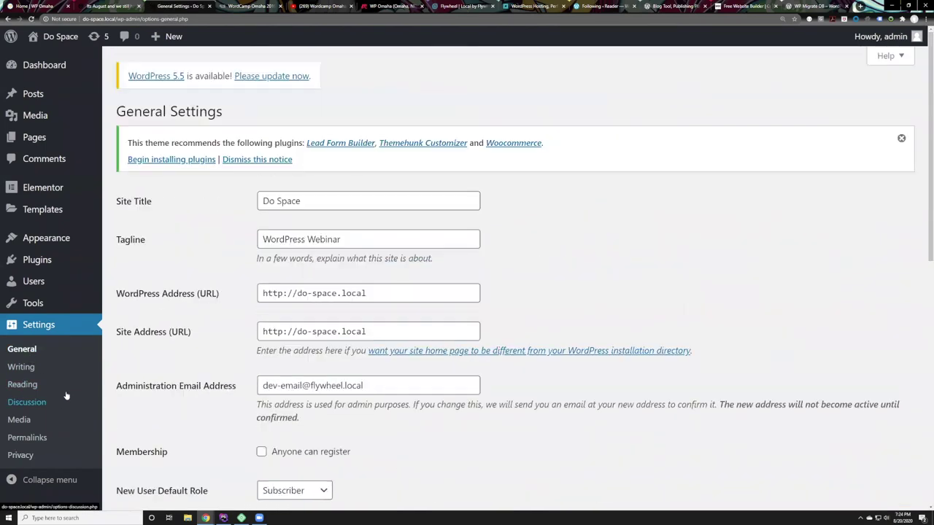
Search the installed plugins for "security" and clear the search
{"action": "mouse_move", "coordinate": [45, 91]}
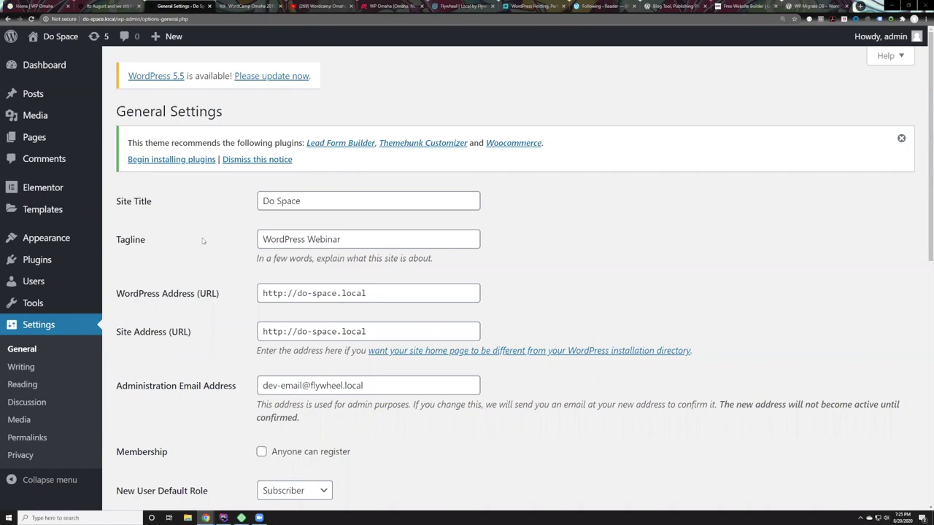
{"action": "left_click", "coordinate": [57, 259]}
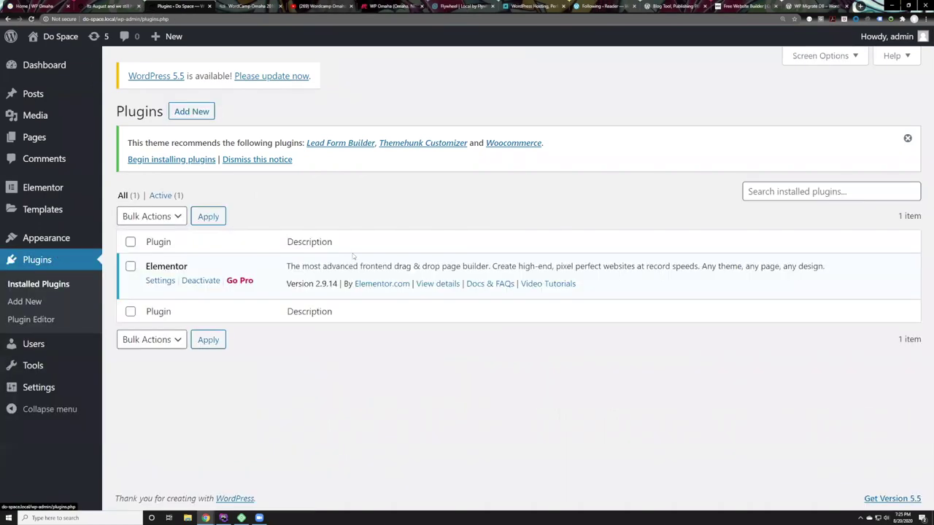
{"action": "left_click", "coordinate": [775, 191]}
{"action": "type", "text": "s"}
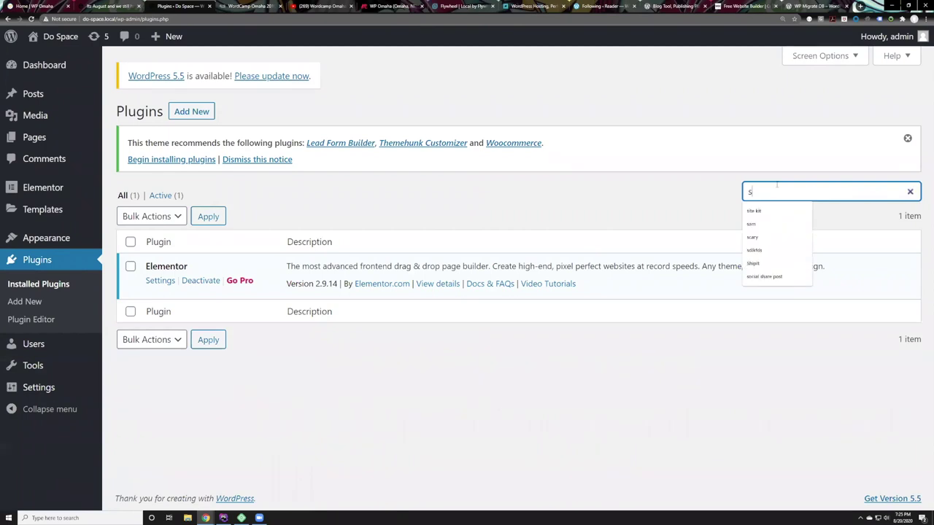
{"action": "type", "text": "ecurity"}
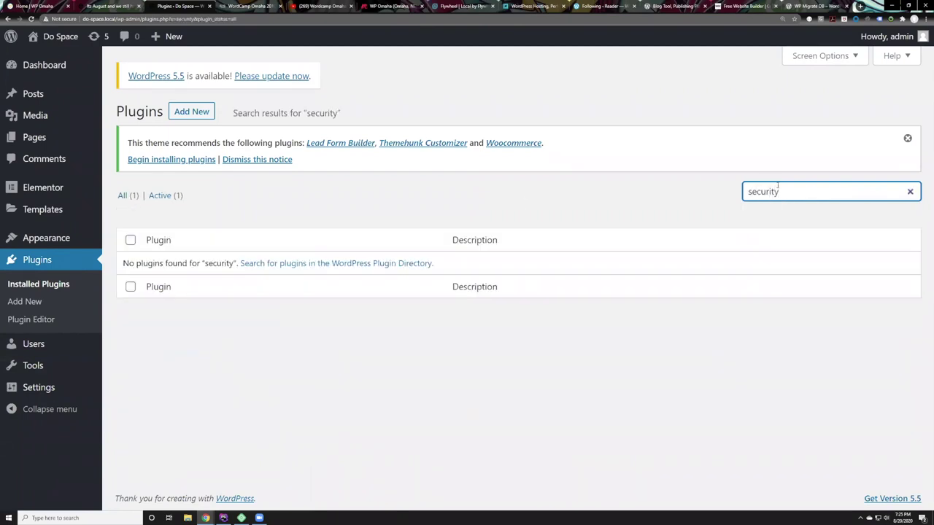
{"action": "left_click", "coordinate": [910, 191]}
Search for new plugins with the keyword "security" and examine Wordfence Security and the other listed plugins
{"action": "left_click", "coordinate": [191, 111]}
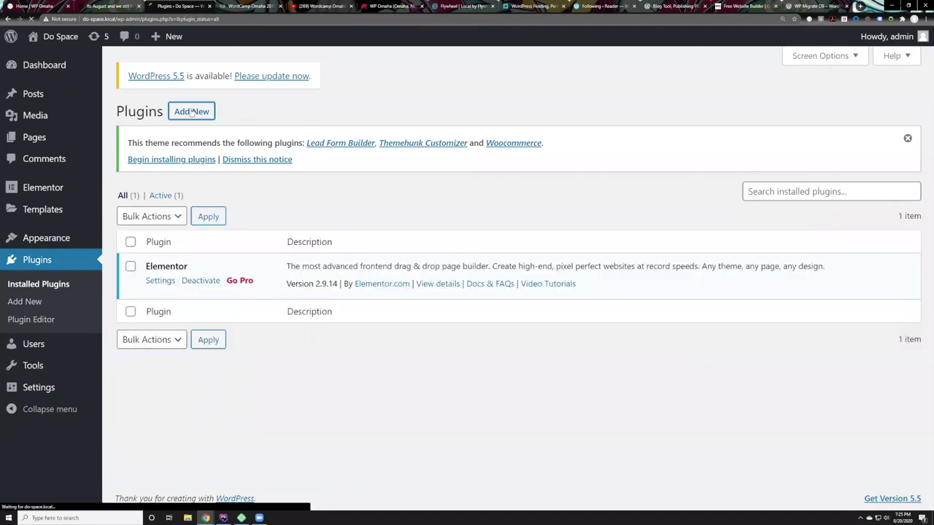
{"action": "left_click", "coordinate": [752, 207]}
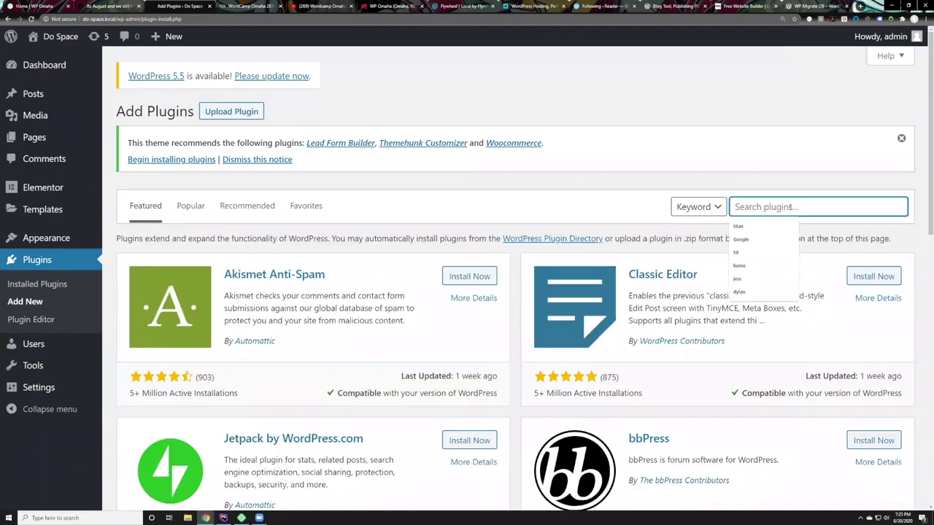
{"action": "type", "text": "security"}
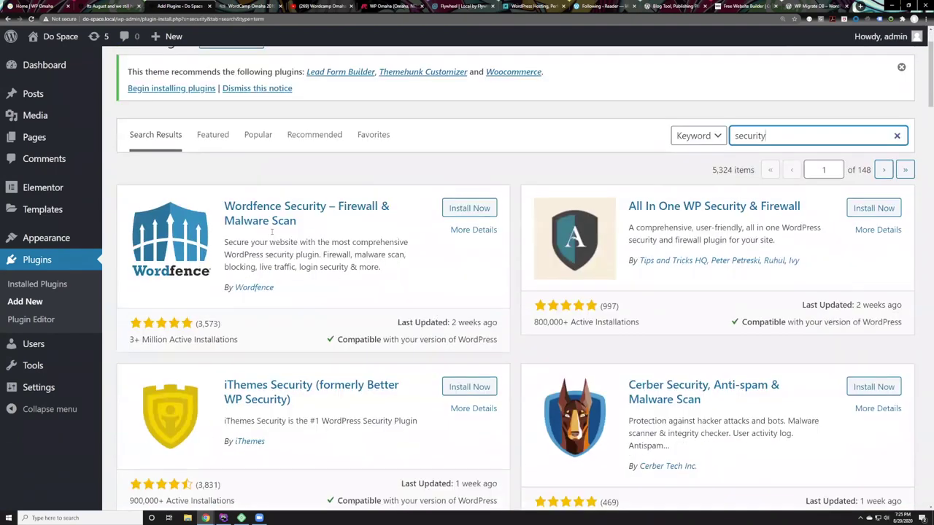
{"action": "scroll", "coordinate": [356, 292], "scroll_direction": "down", "scroll_amount": 1}
{"action": "left_click_drag", "start_coordinate": [315, 226], "coordinate": [214, 211]}
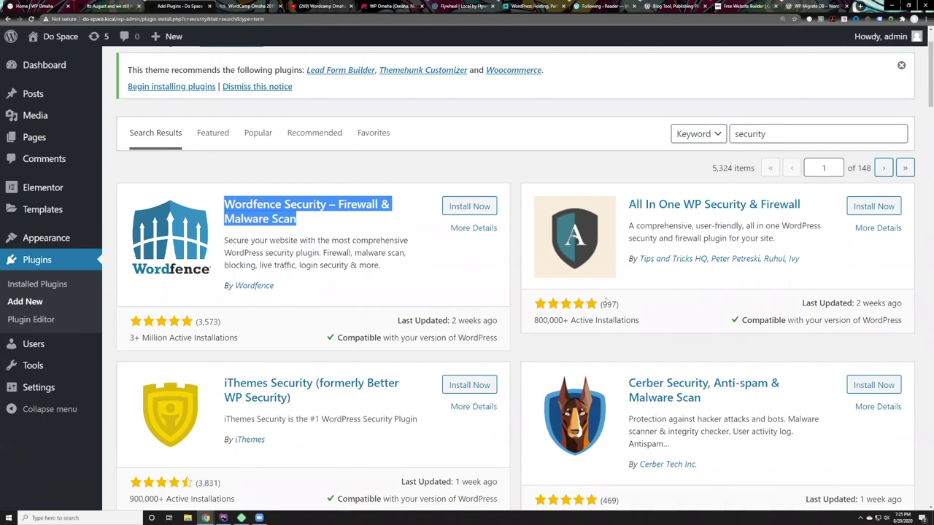
{"action": "scroll", "coordinate": [703, 259], "scroll_direction": "down", "scroll_amount": 1}
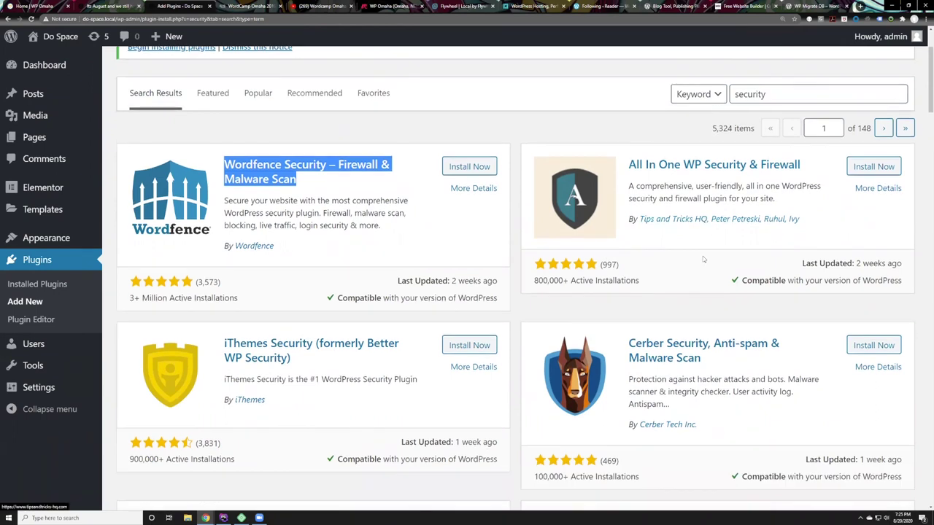
{"action": "scroll", "coordinate": [702, 256], "scroll_direction": "down", "scroll_amount": 2}
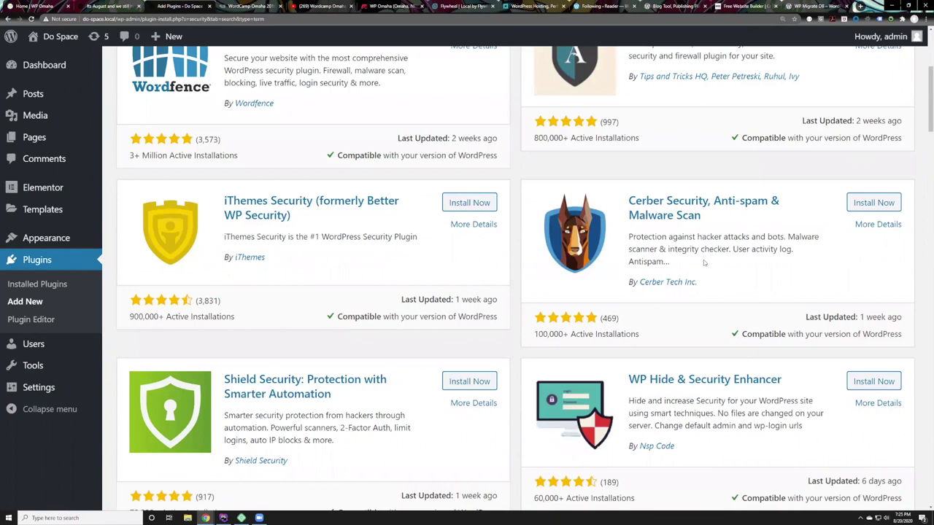
Look over the first plugins listed in the results for the "security" keyword
{"action": "scroll", "coordinate": [704, 262], "scroll_direction": "down", "scroll_amount": 5}
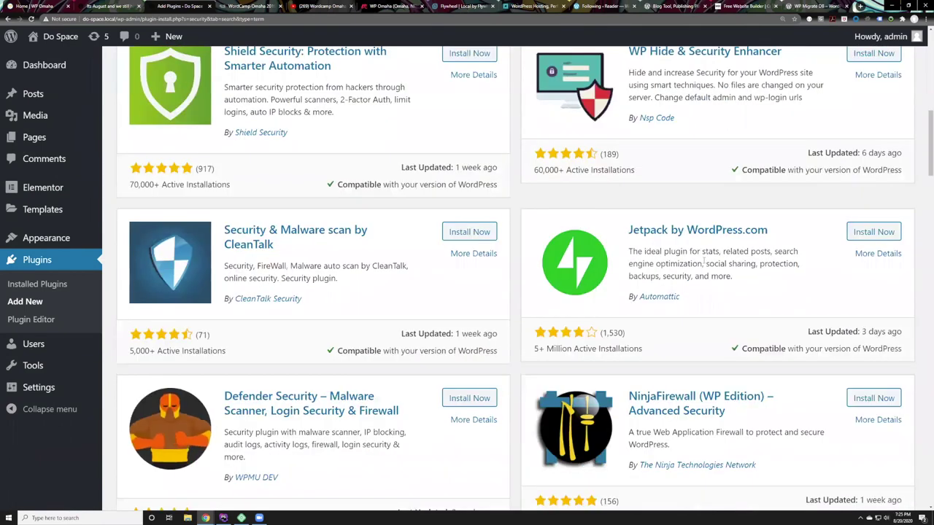
{"action": "scroll", "coordinate": [704, 263], "scroll_direction": "up", "scroll_amount": 8}
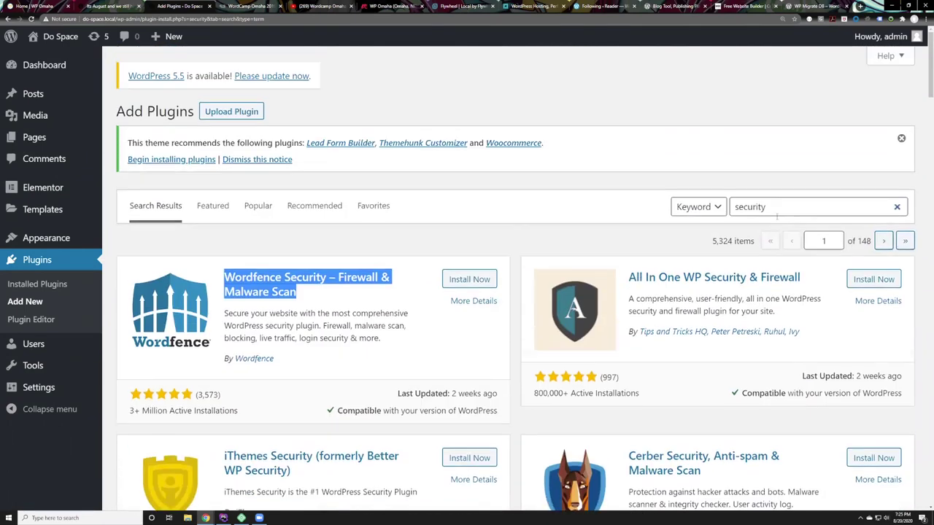
{"action": "double_click", "coordinate": [777, 211]}
{"action": "scroll", "coordinate": [743, 285], "scroll_direction": "down", "scroll_amount": 3}
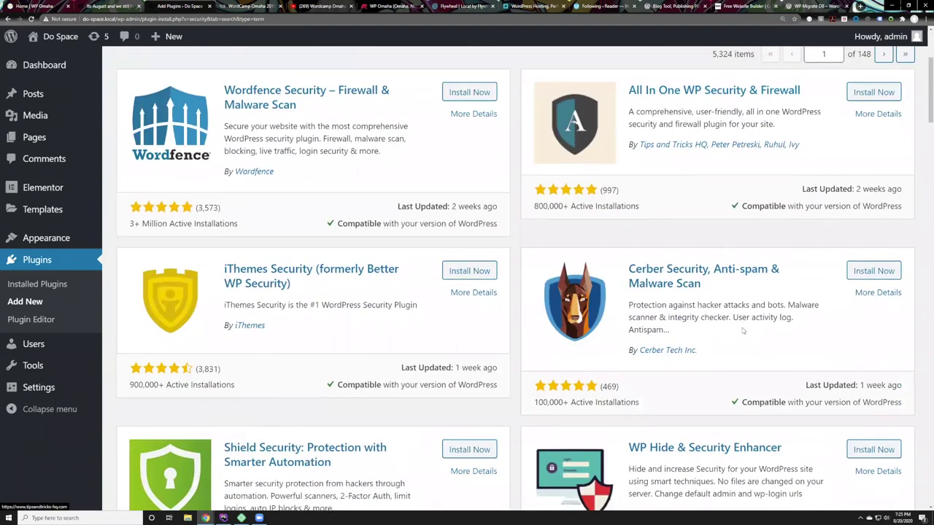
{"action": "scroll", "coordinate": [742, 328], "scroll_direction": "down", "scroll_amount": 3}
{"action": "scroll", "coordinate": [741, 326], "scroll_direction": "up", "scroll_amount": 3}
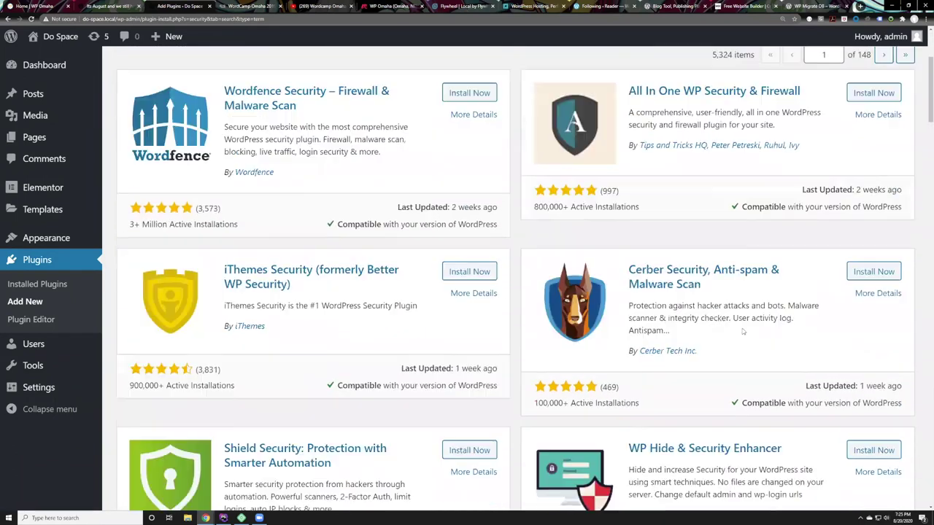
{"action": "scroll", "coordinate": [742, 332], "scroll_direction": "up", "scroll_amount": 3}
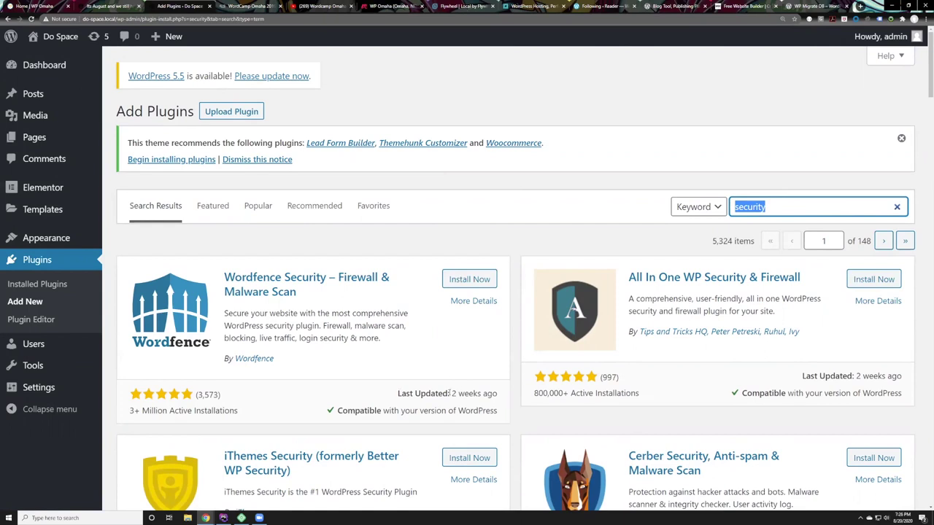
Check Wordfence Security's last update date, number of ratings and active installations
{"action": "left_click_drag", "start_coordinate": [398, 393], "coordinate": [498, 394]}
{"action": "left_click", "coordinate": [498, 394]}
{"action": "left_click", "coordinate": [453, 394]}
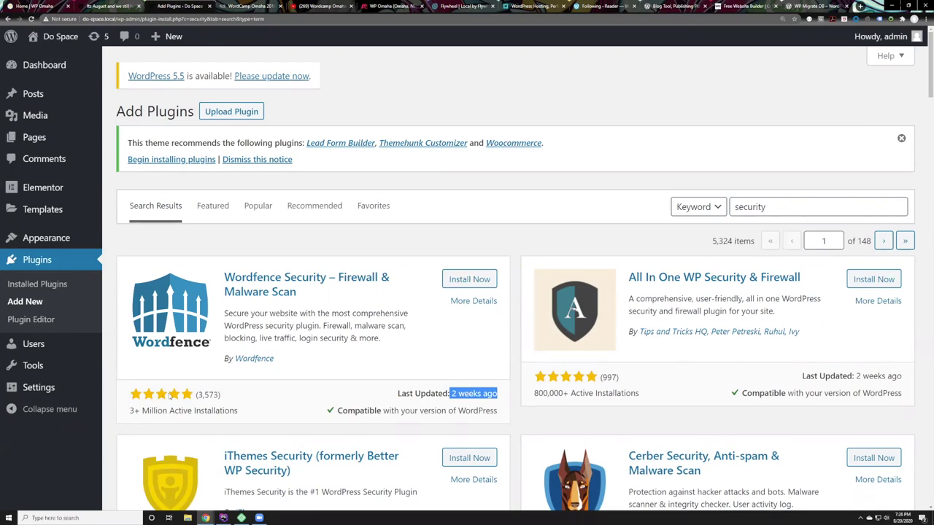
{"action": "left_click_drag", "start_coordinate": [197, 397], "coordinate": [221, 399]}
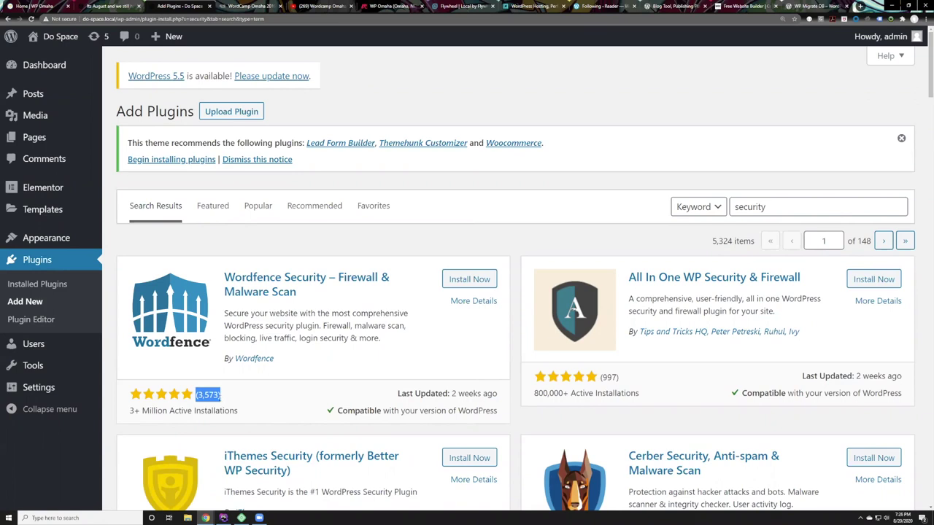
{"action": "left_click_drag", "start_coordinate": [194, 394], "coordinate": [124, 415]}
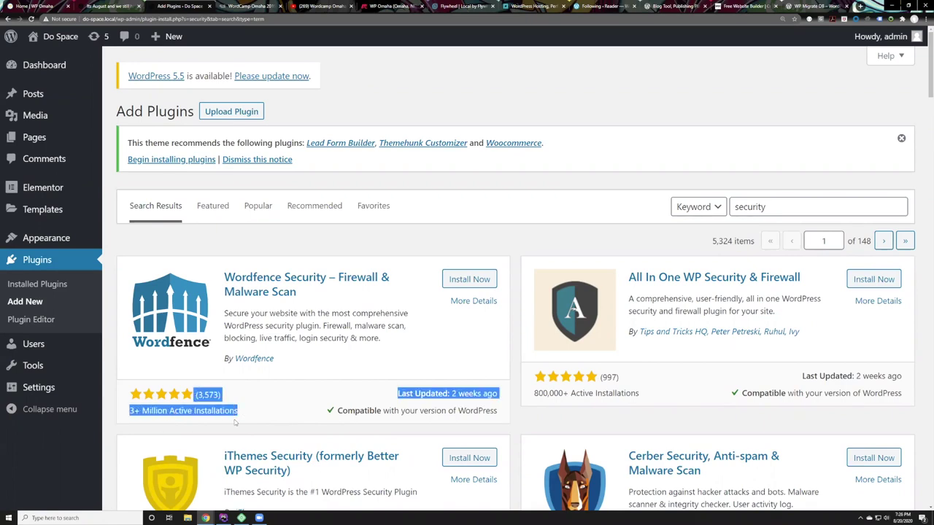
{"action": "left_click", "coordinate": [247, 420]}
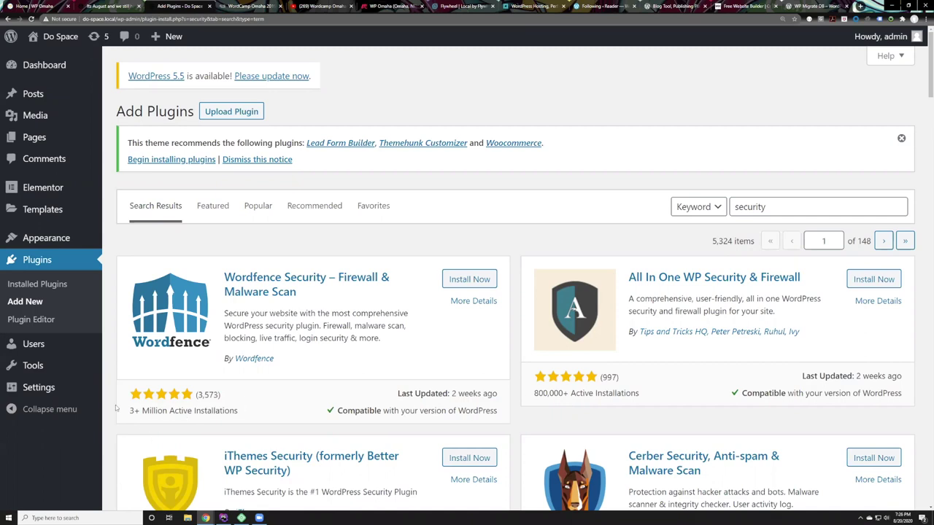
{"action": "left_click_drag", "start_coordinate": [115, 409], "coordinate": [255, 413]}
{"action": "left_click", "coordinate": [591, 410]}
{"action": "left_click_drag", "start_coordinate": [425, 393], "coordinate": [480, 394]}
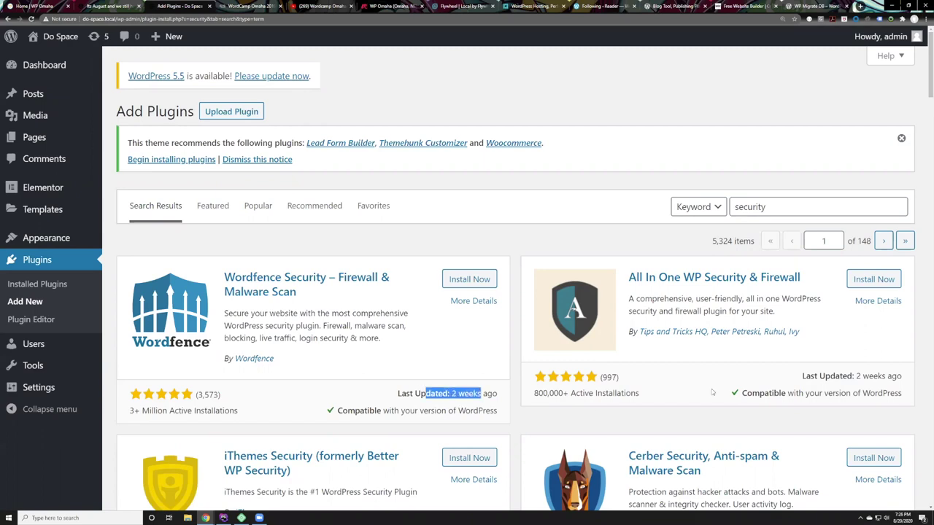
Check iThemes Security's last update date, rating and active installations
{"action": "scroll", "coordinate": [713, 392], "scroll_direction": "down", "scroll_amount": 3}
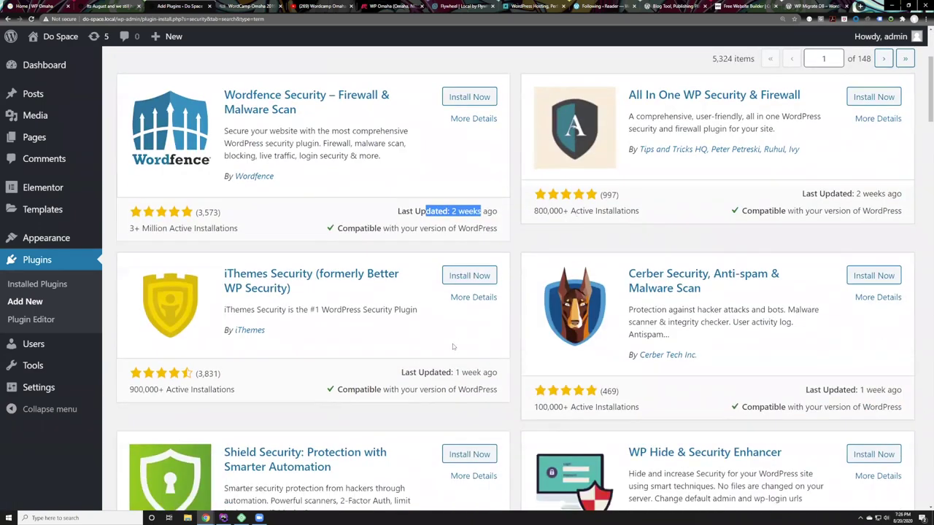
{"action": "scroll", "coordinate": [453, 349], "scroll_direction": "down", "scroll_amount": 1}
{"action": "left_click_drag", "start_coordinate": [438, 336], "coordinate": [487, 336]}
{"action": "mouse_move", "coordinate": [154, 369]}
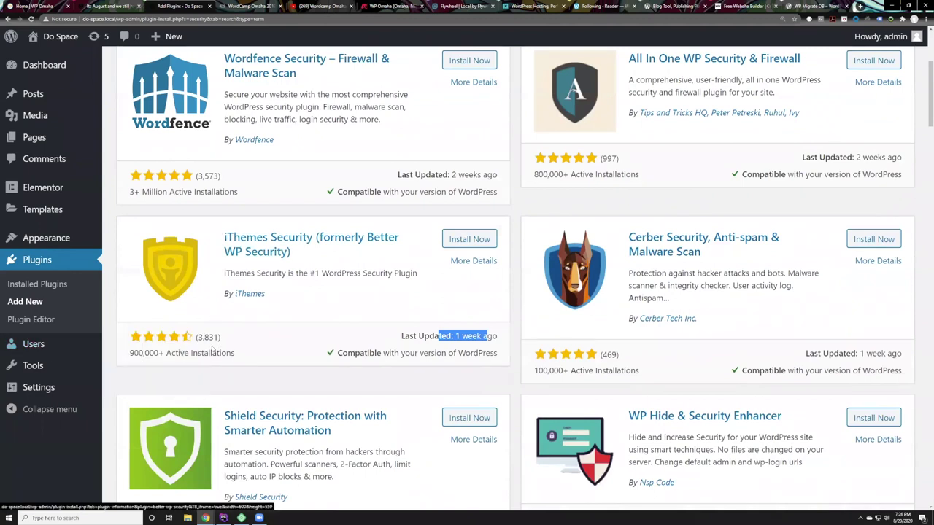
Browse further down the security plugin results, comparing ratings, installations and update dates
{"action": "scroll", "coordinate": [637, 231], "scroll_direction": "down", "scroll_amount": 2}
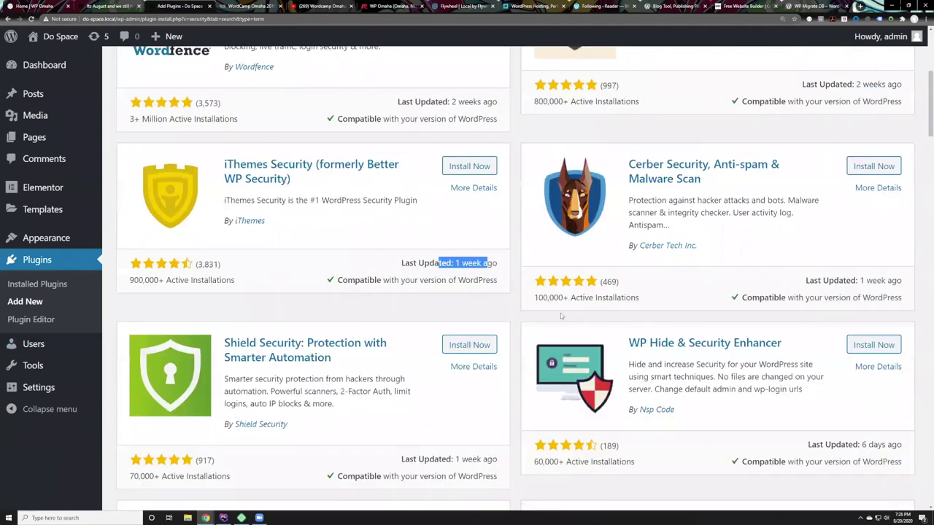
{"action": "scroll", "coordinate": [561, 315], "scroll_direction": "down", "scroll_amount": 2}
{"action": "scroll", "coordinate": [422, 311], "scroll_direction": "down", "scroll_amount": 2}
{"action": "scroll", "coordinate": [424, 310], "scroll_direction": "down", "scroll_amount": 9}
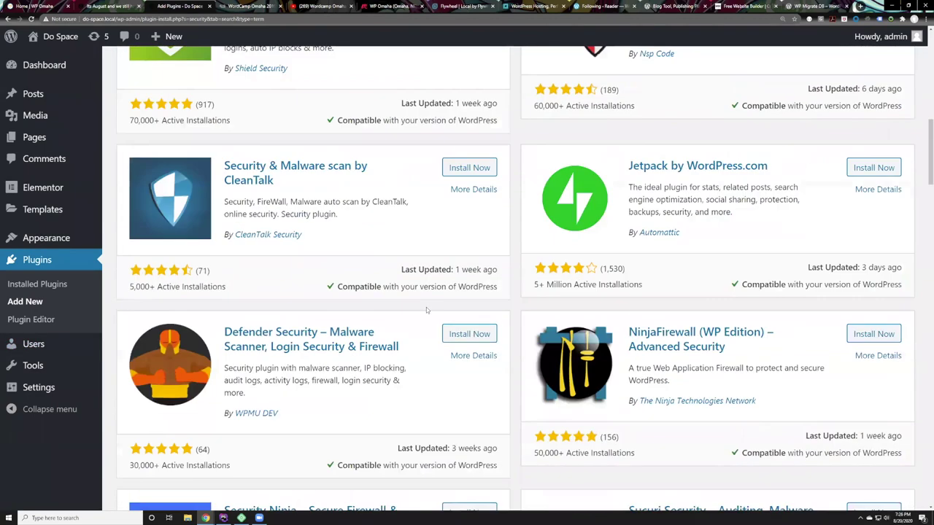
{"action": "scroll", "coordinate": [426, 307], "scroll_direction": "down", "scroll_amount": 10}
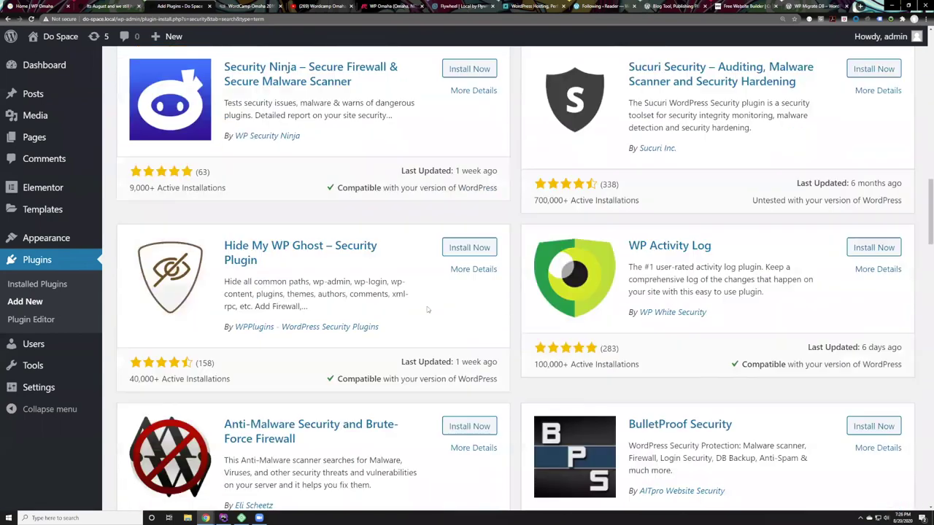
{"action": "scroll", "coordinate": [427, 306], "scroll_direction": "down", "scroll_amount": 10}
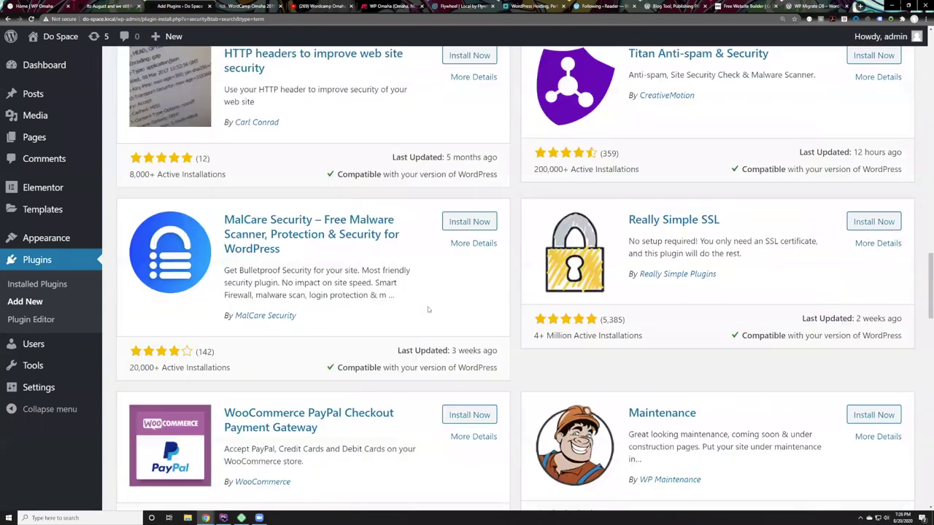
{"action": "scroll", "coordinate": [428, 310], "scroll_direction": "down", "scroll_amount": 4}
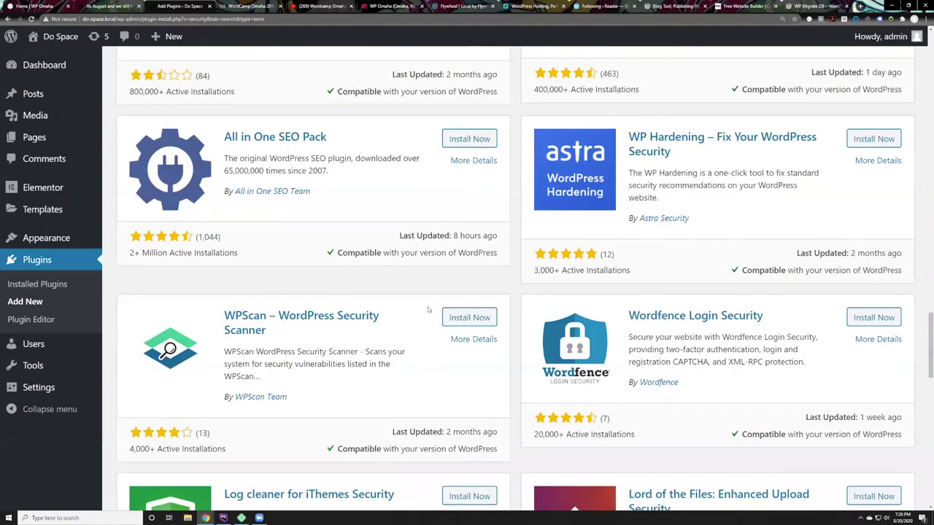
{"action": "scroll", "coordinate": [427, 307], "scroll_direction": "down", "scroll_amount": 1}
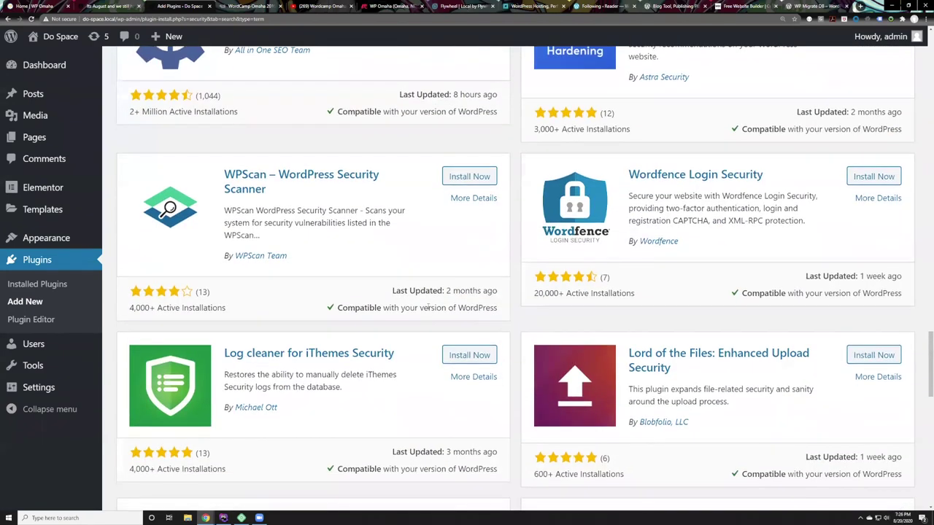
Check the active installations and last update date of the WP Hardening plugin
{"action": "scroll", "coordinate": [427, 307], "scroll_direction": "up", "scroll_amount": 2}
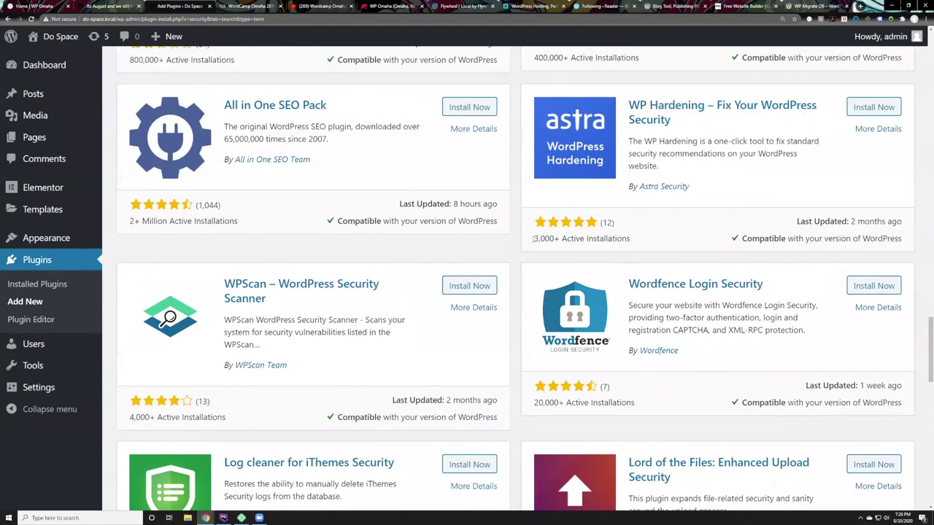
{"action": "left_click_drag", "start_coordinate": [533, 238], "coordinate": [546, 237]}
{"action": "left_click", "coordinate": [632, 228]}
{"action": "left_click_drag", "start_coordinate": [850, 223], "coordinate": [902, 226]}
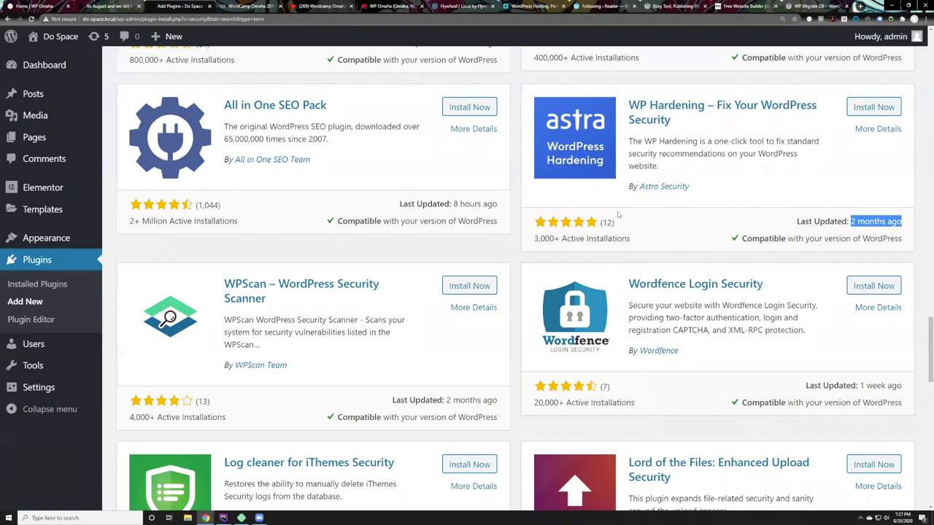
Browse the remaining security plugin results and highlight the address of the plugin search page
{"action": "scroll", "coordinate": [632, 215], "scroll_direction": "up", "scroll_amount": 3}
{"action": "scroll", "coordinate": [631, 216], "scroll_direction": "up", "scroll_amount": 3}
{"action": "scroll", "coordinate": [632, 216], "scroll_direction": "down", "scroll_amount": 10}
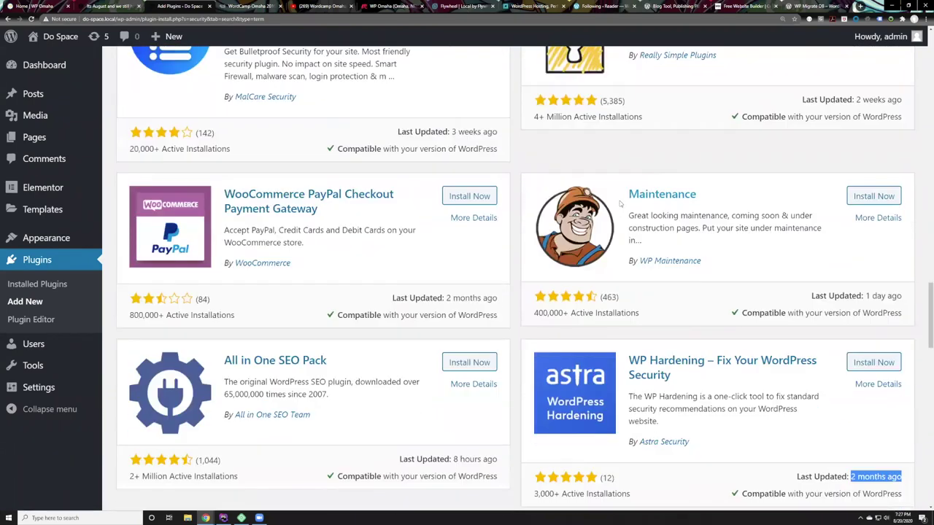
{"action": "scroll", "coordinate": [622, 205], "scroll_direction": "down", "scroll_amount": 2}
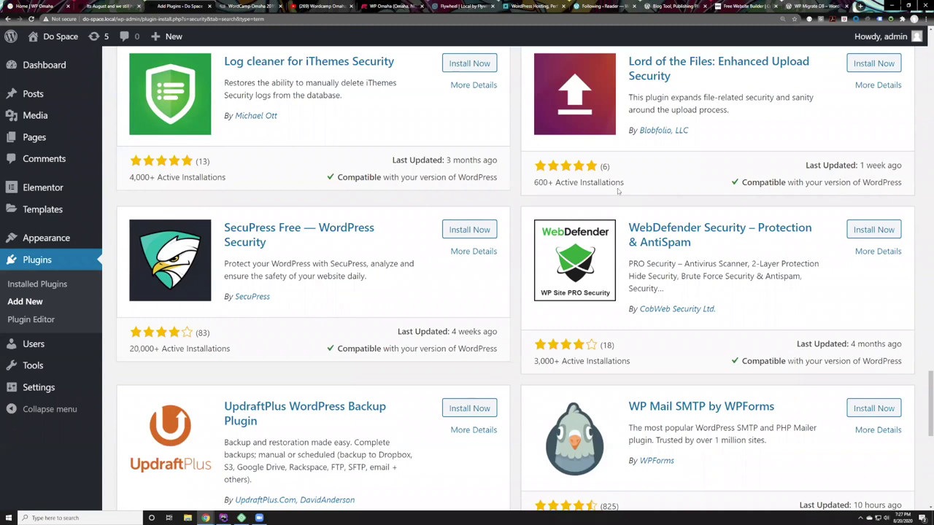
{"action": "scroll", "coordinate": [617, 191], "scroll_direction": "up", "scroll_amount": 10}
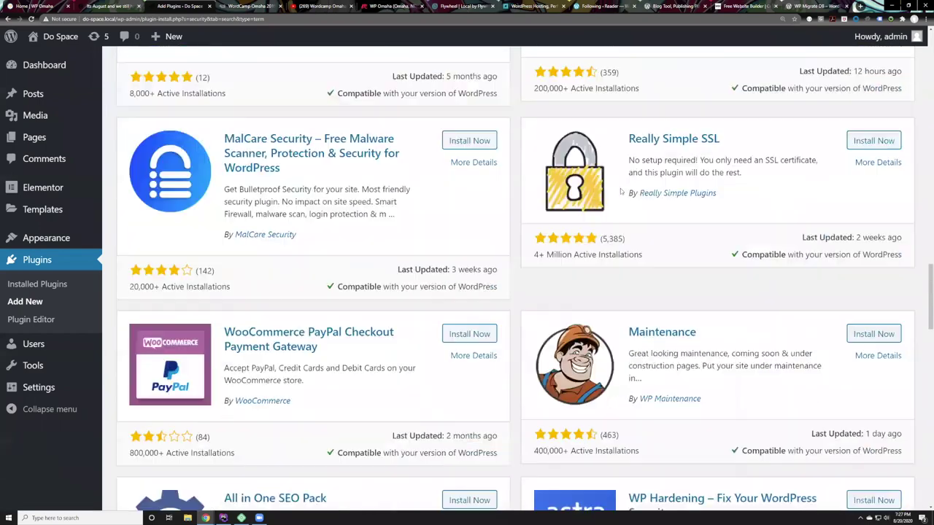
{"action": "scroll", "coordinate": [620, 191], "scroll_direction": "up", "scroll_amount": 6}
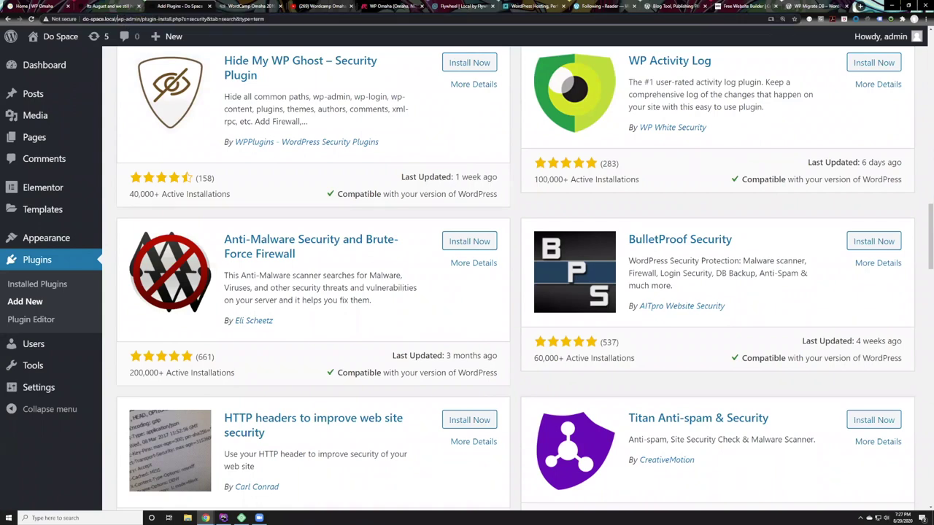
{"action": "left_click", "coordinate": [158, 19]}
{"action": "left_click_drag", "start_coordinate": [115, 19], "coordinate": [265, 19]}
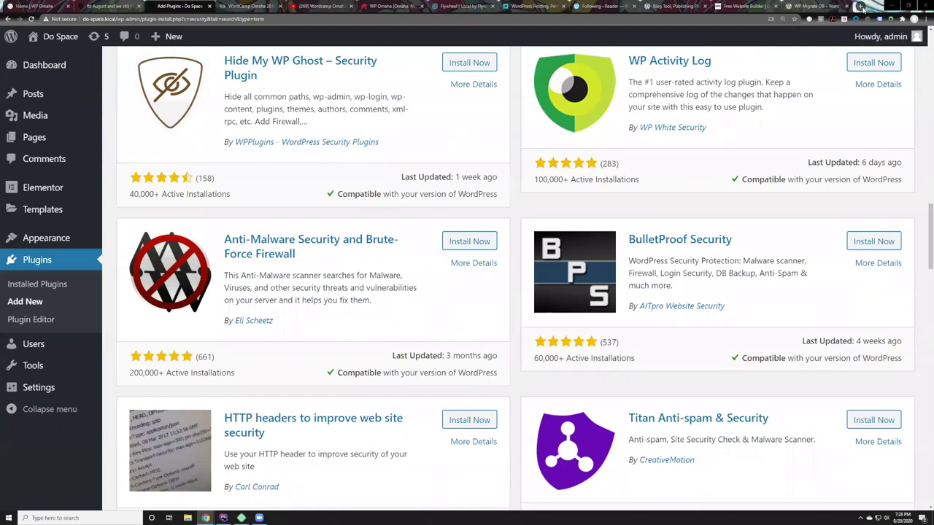
Switch to the WordPress.org site and look over the documentation topics on its Support page
{"action": "left_click", "coordinate": [658, 5]}
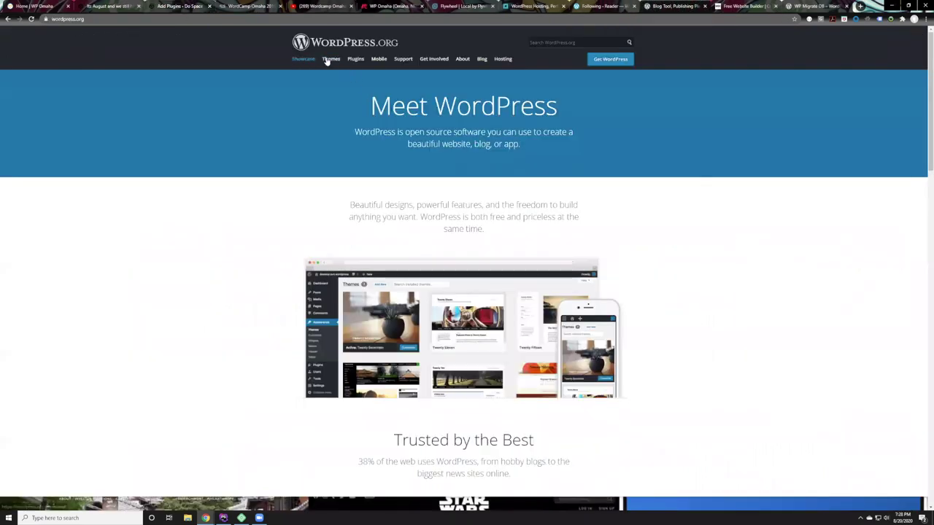
{"action": "left_click", "coordinate": [403, 60]}
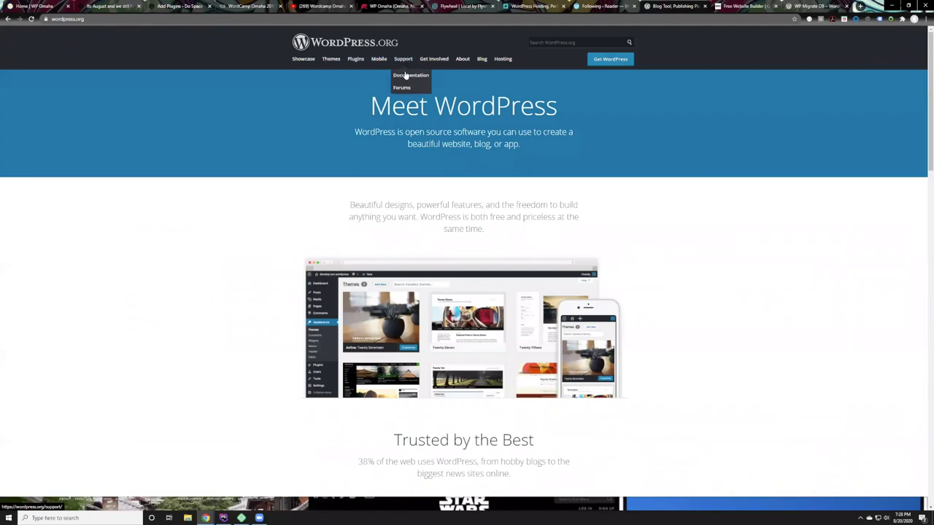
{"action": "scroll", "coordinate": [485, 290], "scroll_direction": "down", "scroll_amount": 2}
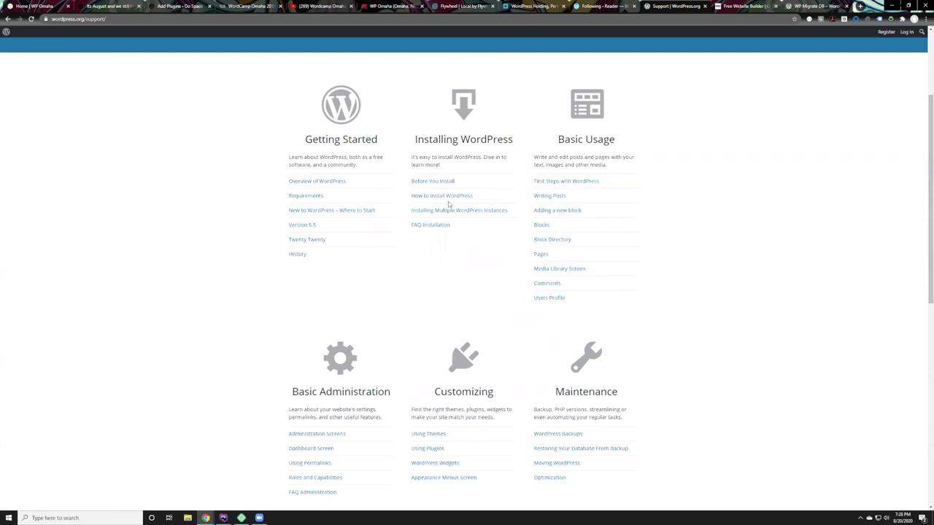
{"action": "scroll", "coordinate": [332, 160], "scroll_direction": "up", "scroll_amount": 3}
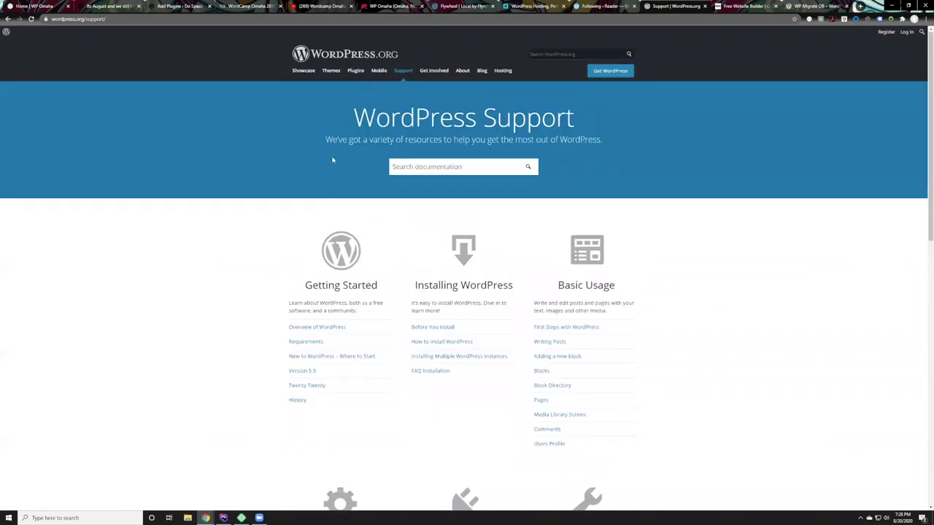
Search the web for "wpbeginner" and open the WPBeginner website from the results
{"action": "left_click", "coordinate": [121, 19]}
{"action": "triple_click", "coordinate": [121, 19]}
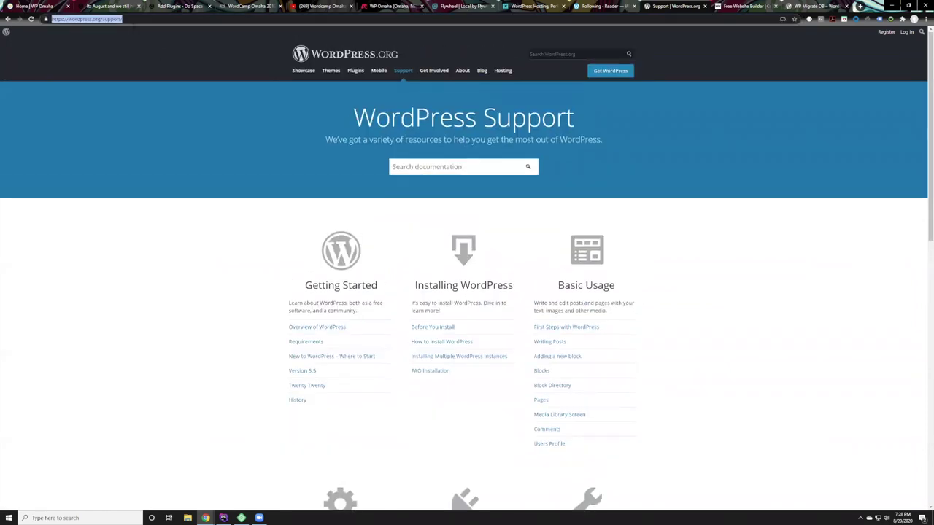
{"action": "type", "text": "wpbeggi"}
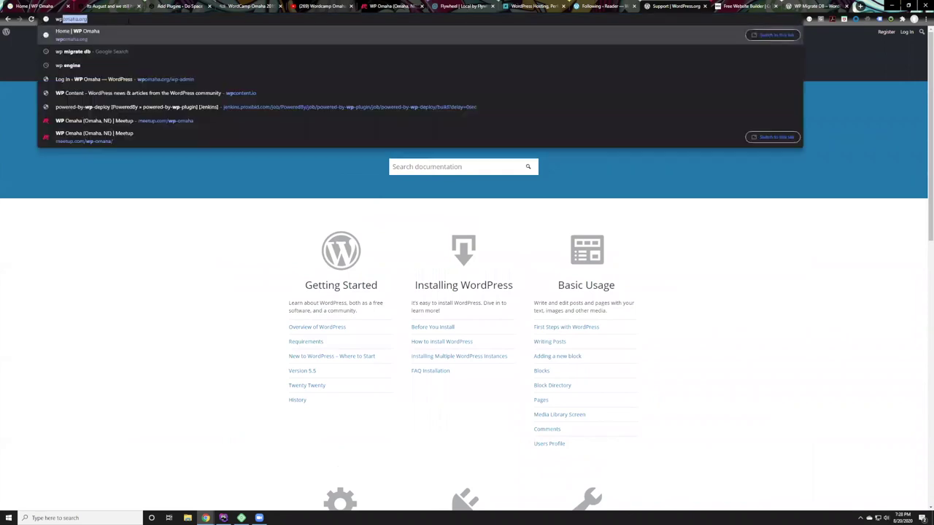
{"action": "key", "text": "BackSpace"}
{"action": "key", "text": "BackSpace"}
{"action": "type", "text": "inner"}
{"action": "key", "text": "Return"}
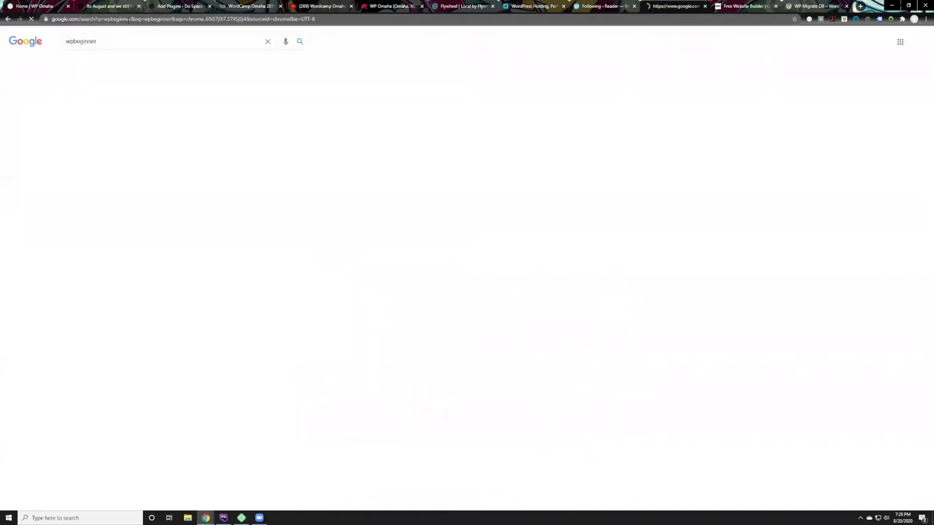
{"action": "left_click", "coordinate": [116, 103]}
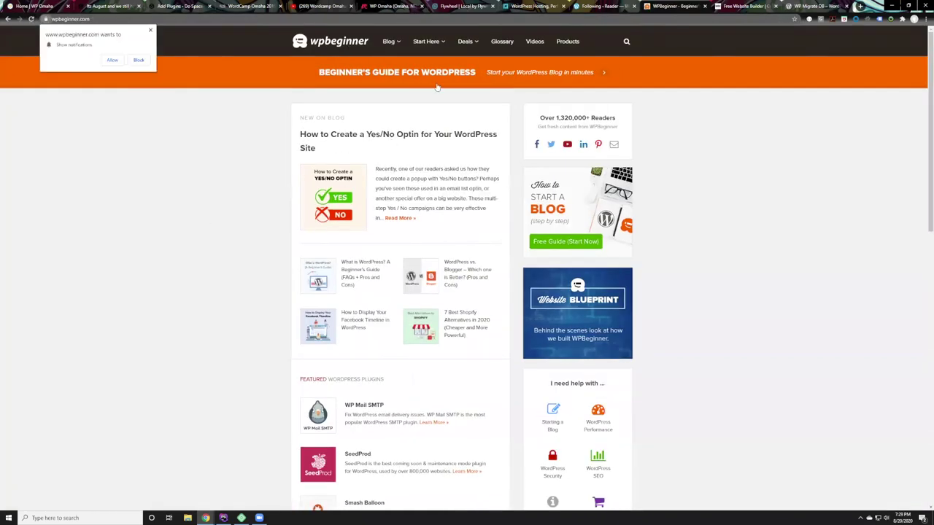
Look over the WPBeginner home page and dismiss its notification request
{"action": "scroll", "coordinate": [611, 167], "scroll_direction": "down", "scroll_amount": 15}
{"action": "scroll", "coordinate": [611, 167], "scroll_direction": "up", "scroll_amount": 15}
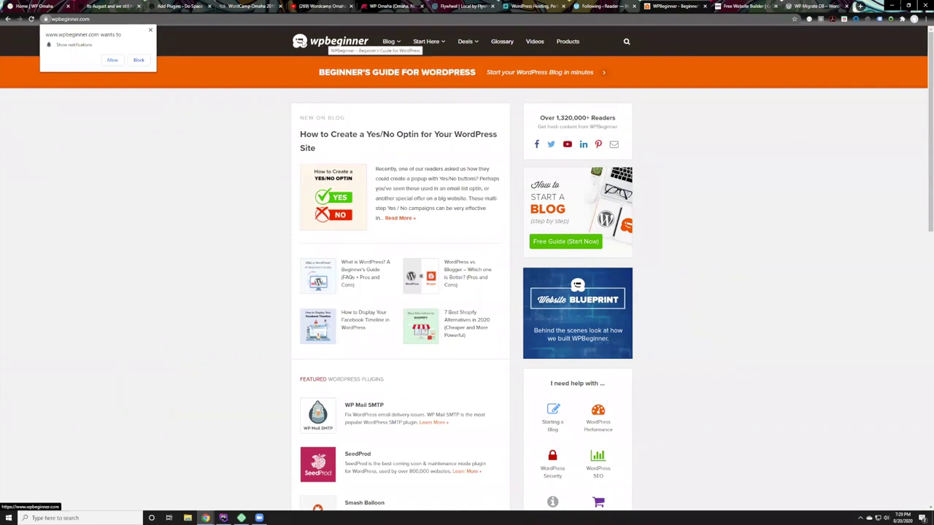
{"action": "left_click", "coordinate": [151, 32]}
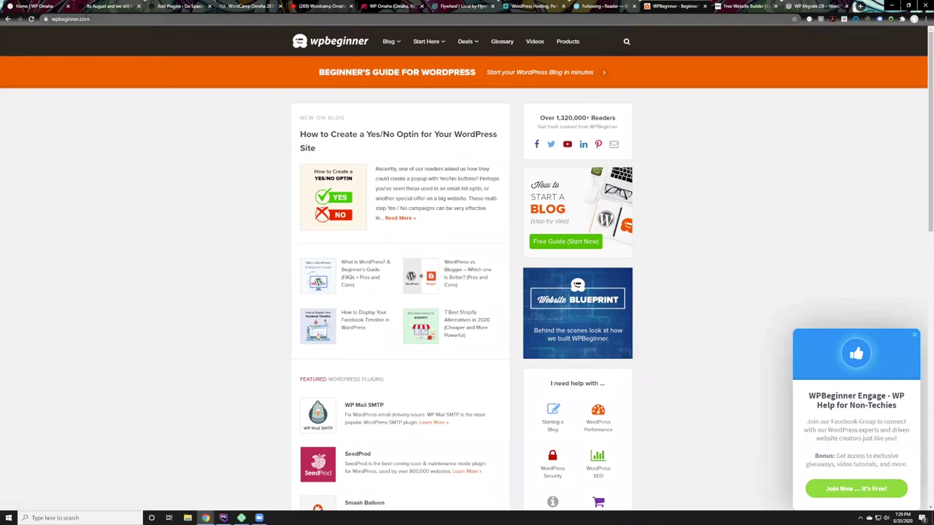
Open the WordPress Tavern site at wptavern.com, look over its news articles and highlight the site's address
{"action": "left_click", "coordinate": [86, 19]}
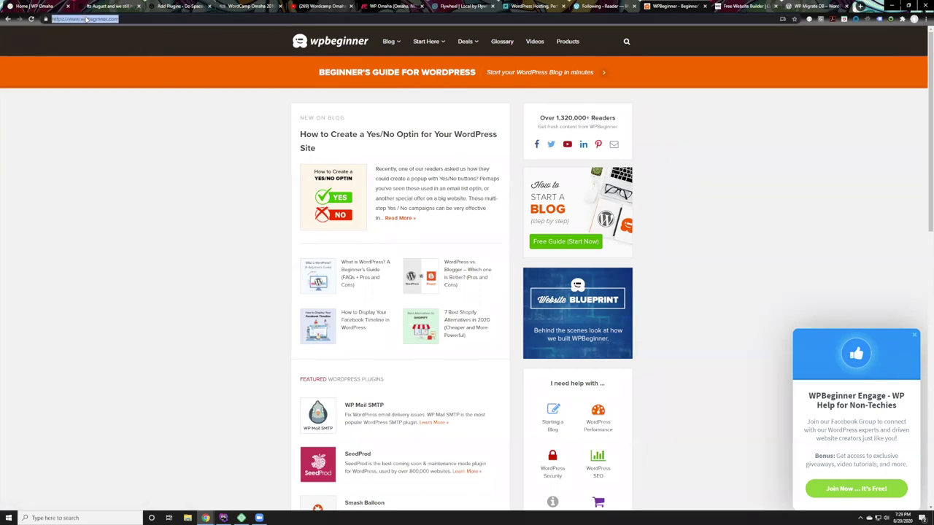
{"action": "type", "text": "wptavern"}
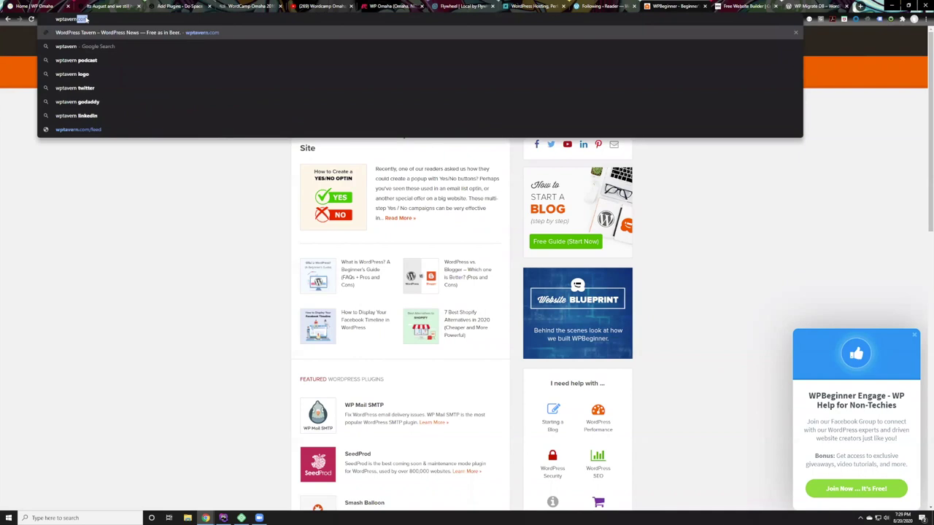
{"action": "key", "text": "Return"}
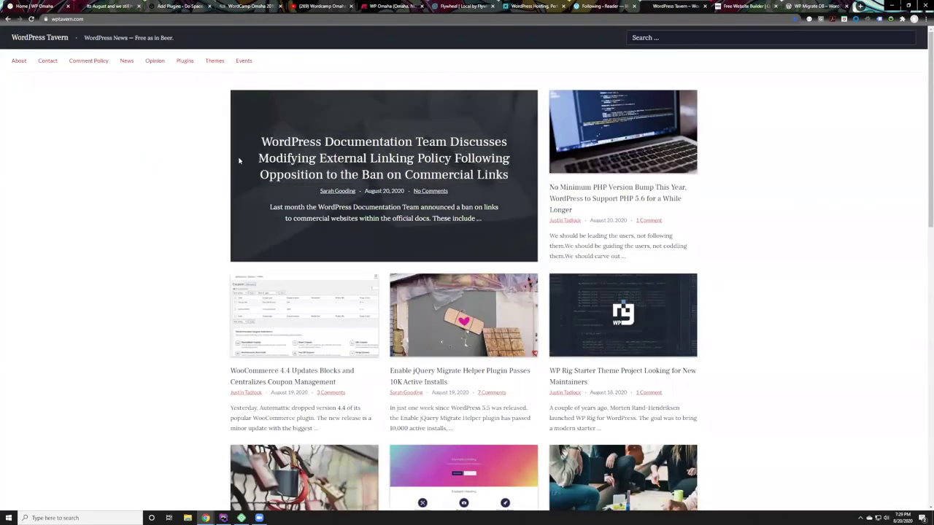
{"action": "scroll", "coordinate": [539, 265], "scroll_direction": "down", "scroll_amount": 6}
{"action": "scroll", "coordinate": [538, 265], "scroll_direction": "up", "scroll_amount": 3}
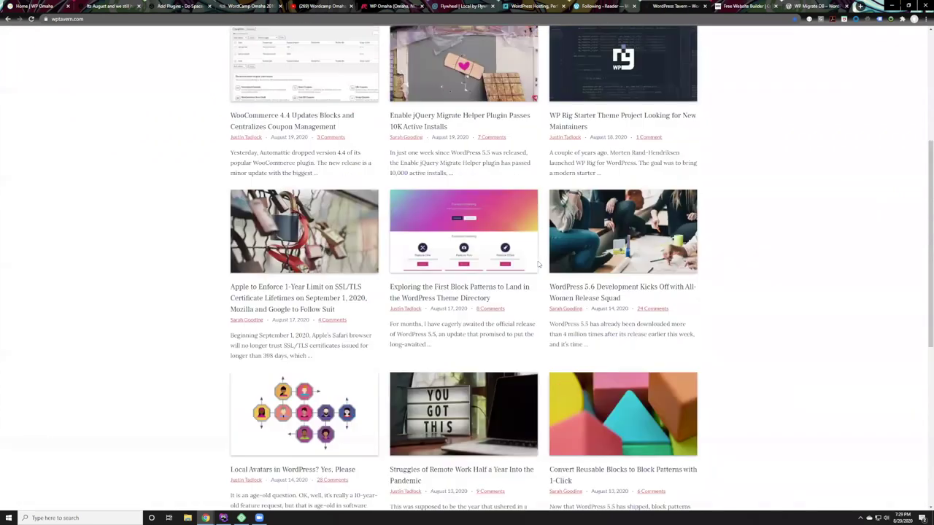
{"action": "scroll", "coordinate": [538, 265], "scroll_direction": "up", "scroll_amount": 3}
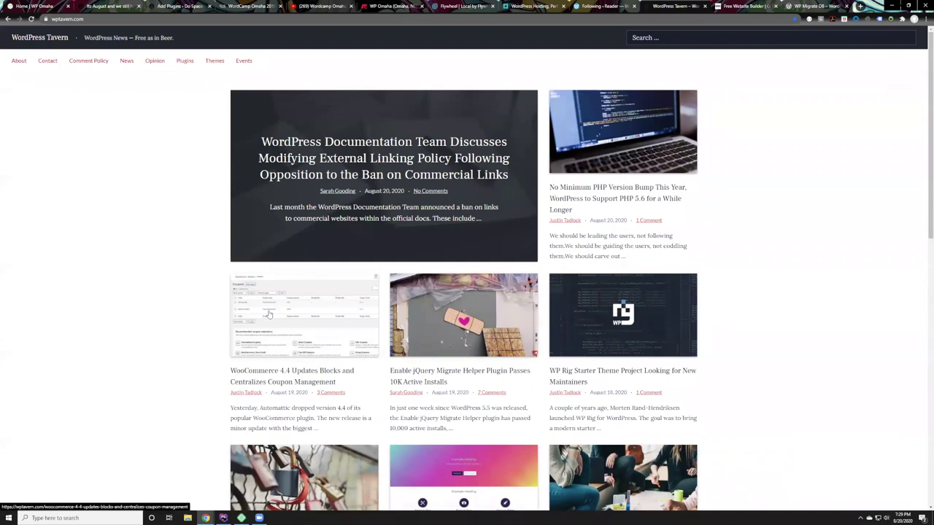
{"action": "left_click", "coordinate": [65, 20]}
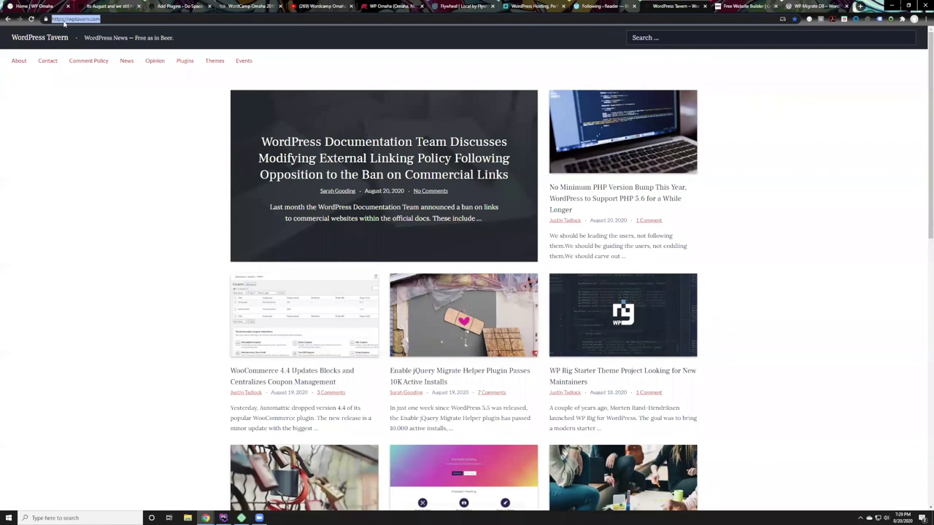
Switch to YouTube, search for "wordpress learning" and browse the tutorial videos in the results
{"action": "left_click", "coordinate": [315, 5]}
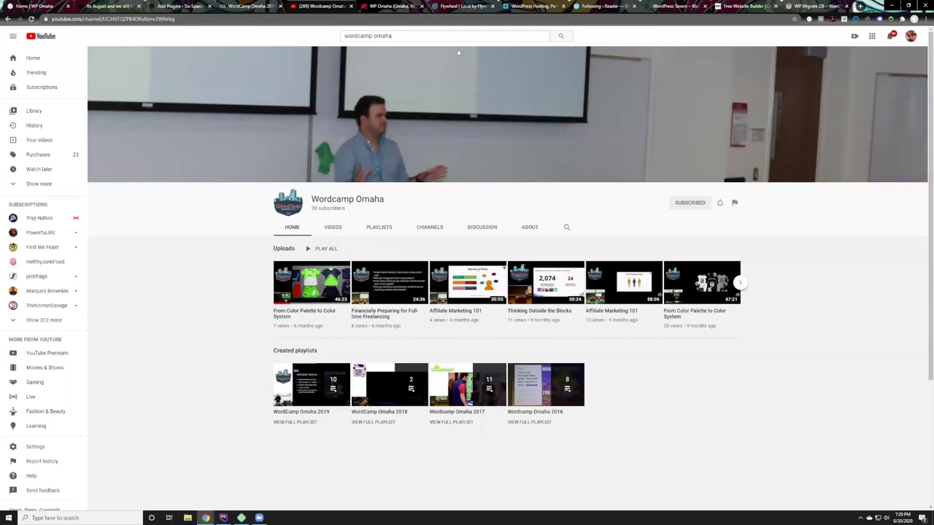
{"action": "triple_click", "coordinate": [406, 35]}
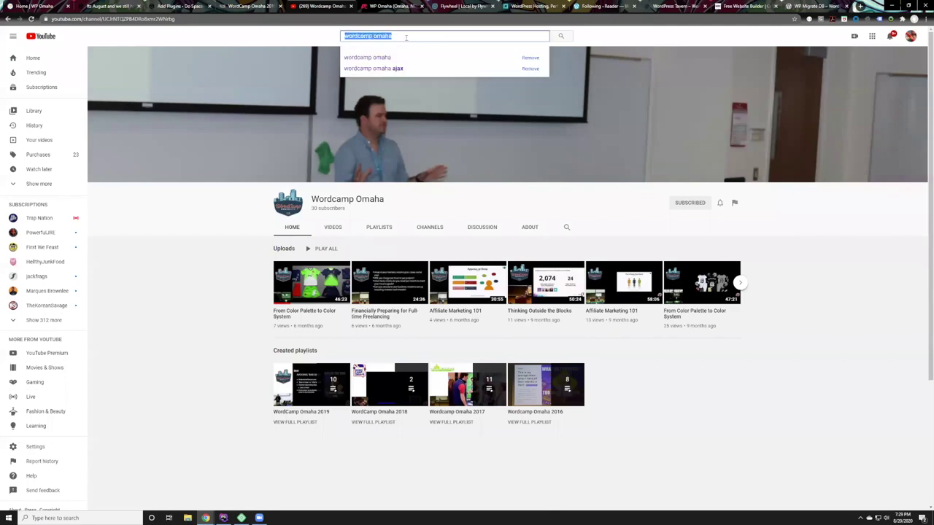
{"action": "type", "text": "wordpress"}
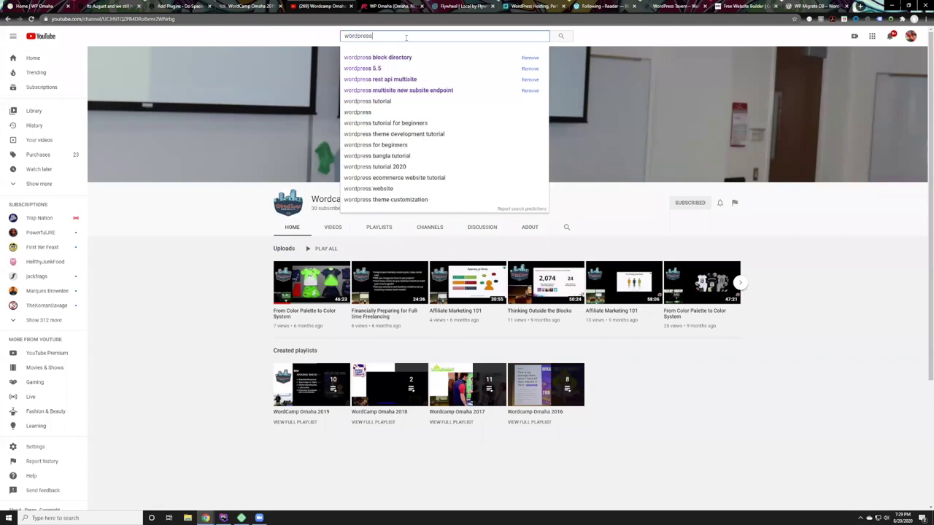
{"action": "type", "text": " learning"}
{"action": "key", "text": "Return"}
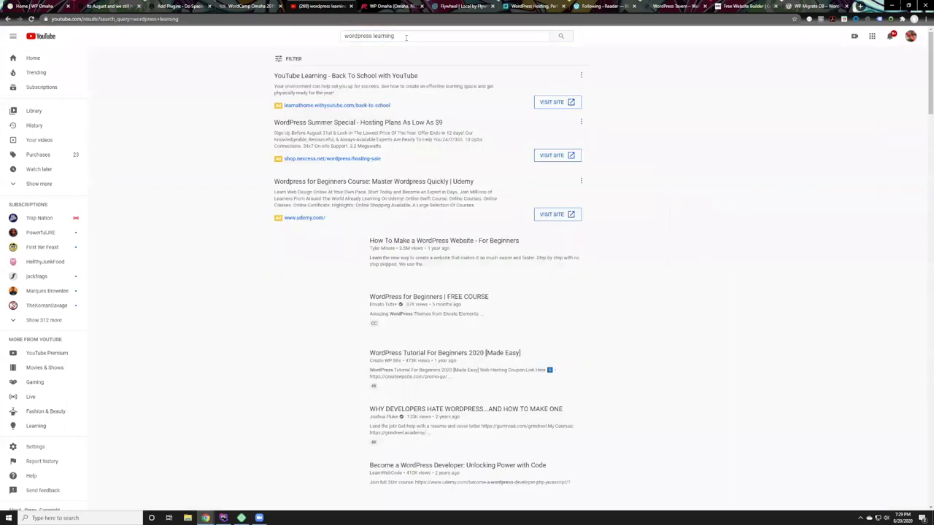
{"action": "scroll", "coordinate": [460, 314], "scroll_direction": "down", "scroll_amount": 1}
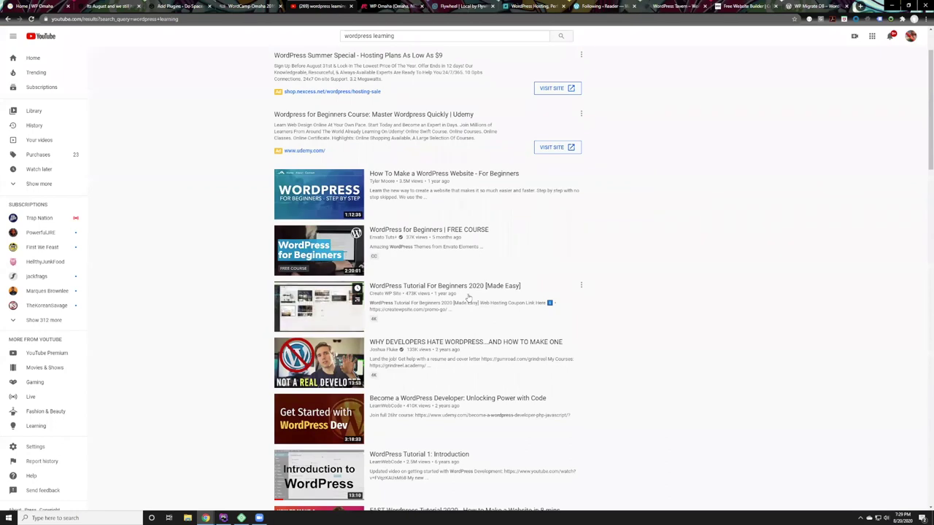
{"action": "scroll", "coordinate": [469, 297], "scroll_direction": "down", "scroll_amount": 1}
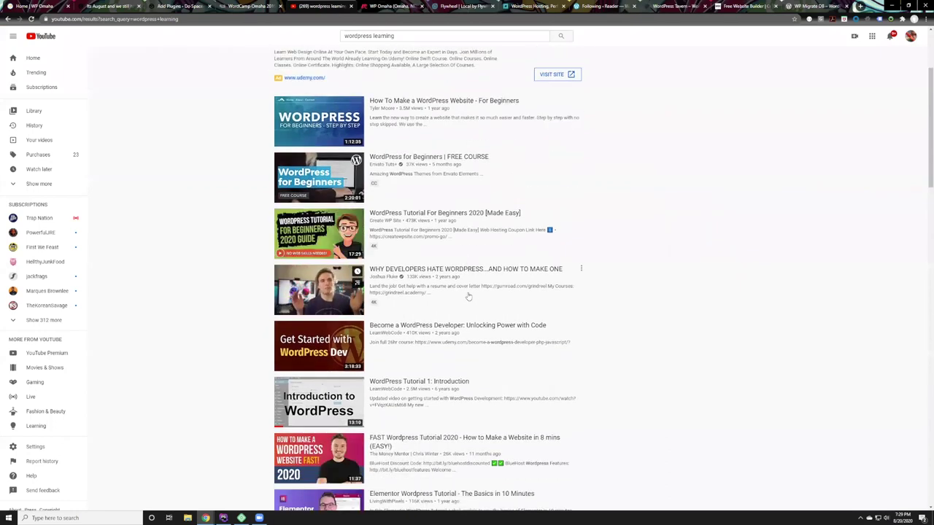
{"action": "scroll", "coordinate": [442, 284], "scroll_direction": "down", "scroll_amount": 2}
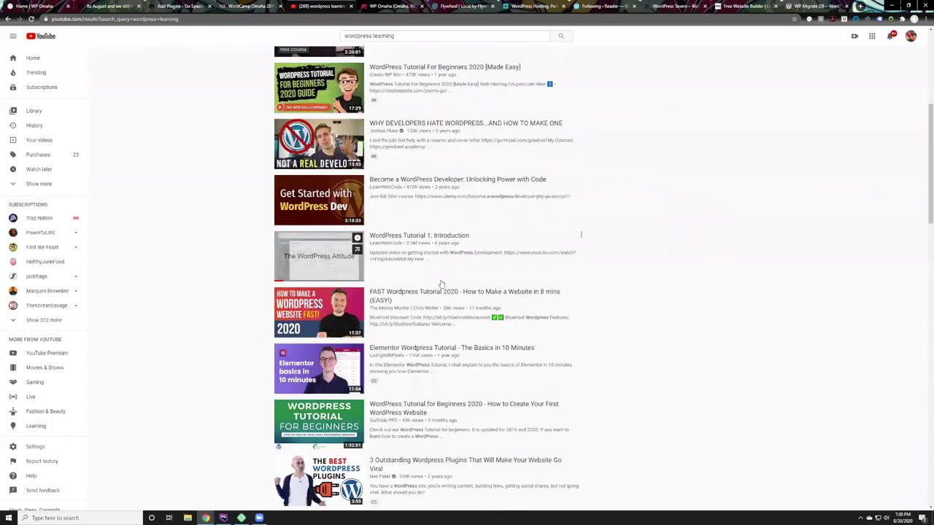